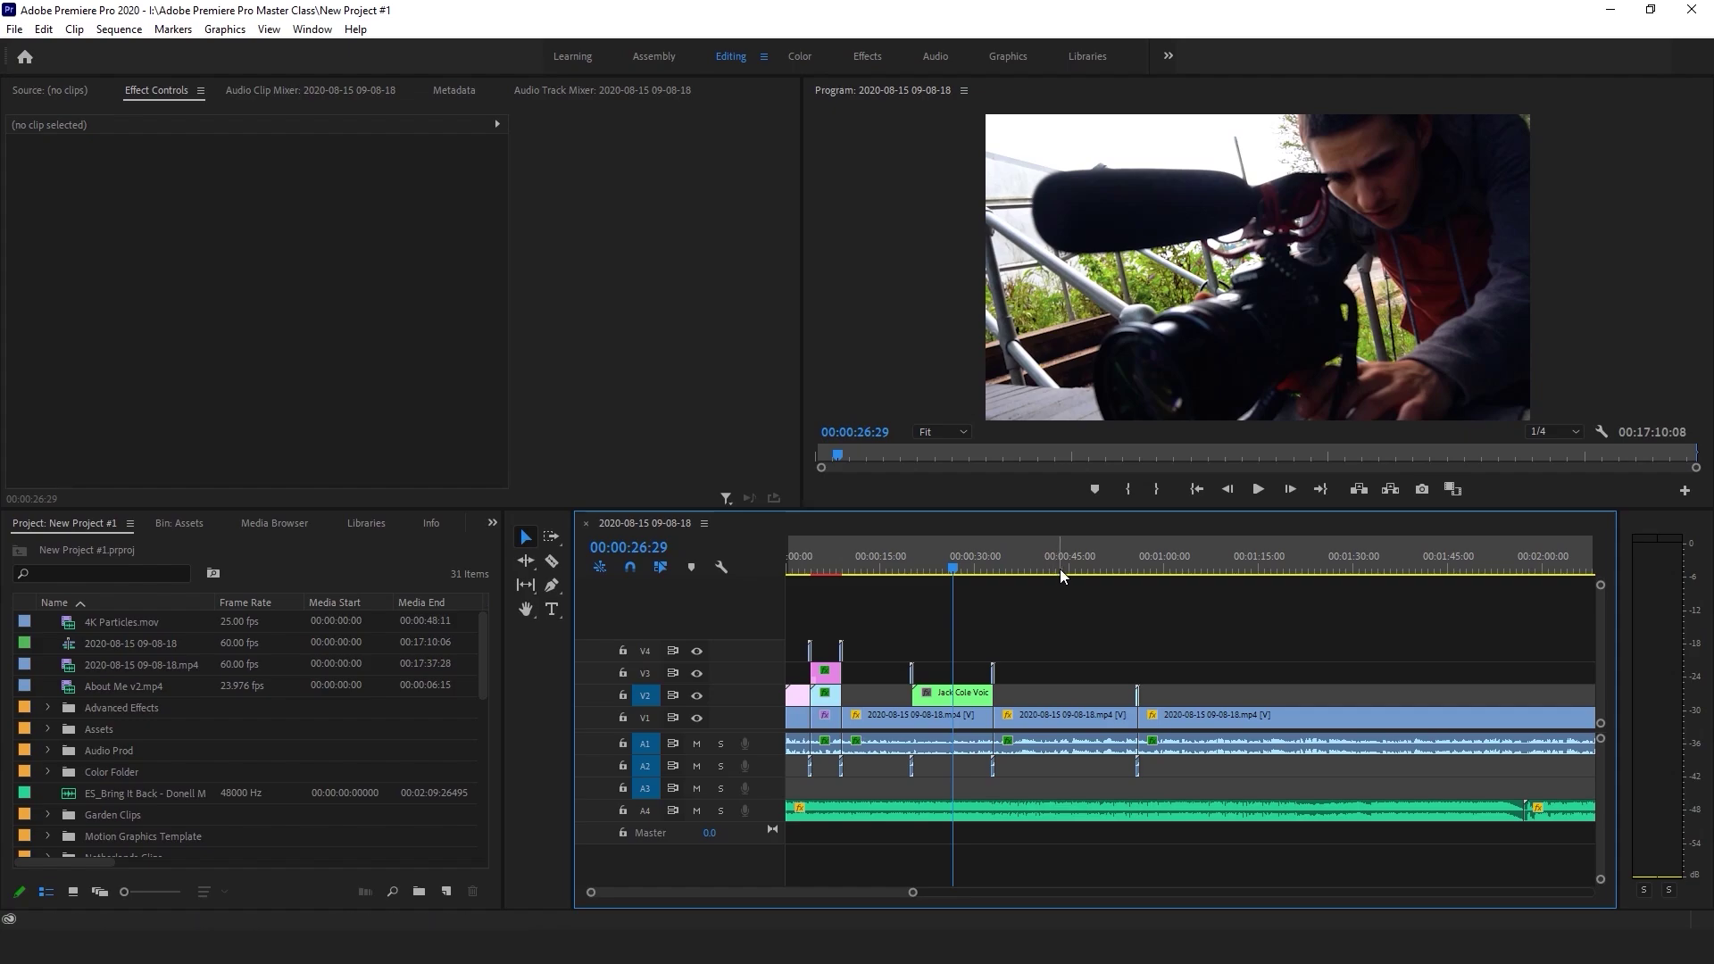
Import the video "Is working for Yourself BETTER or WORSE" into the project and create a new sequence from it.
{"action": "left_click", "coordinate": [882, 566]}
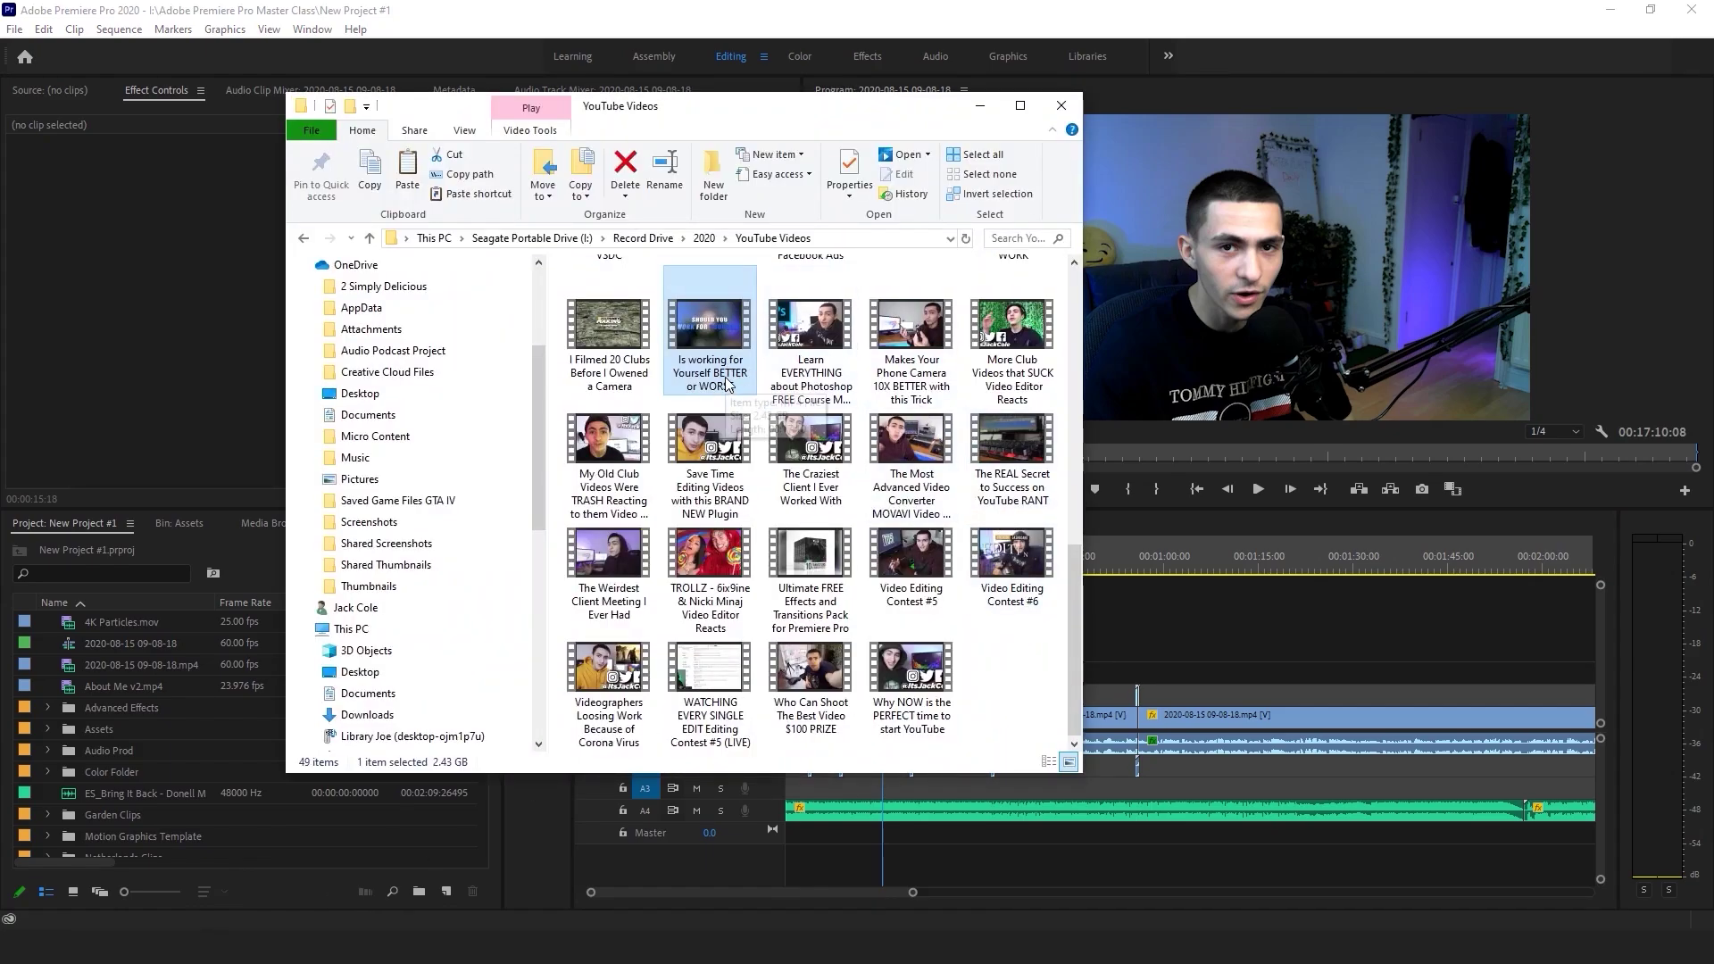
{"action": "left_click_drag", "start_coordinate": [712, 344], "coordinate": [178, 682]}
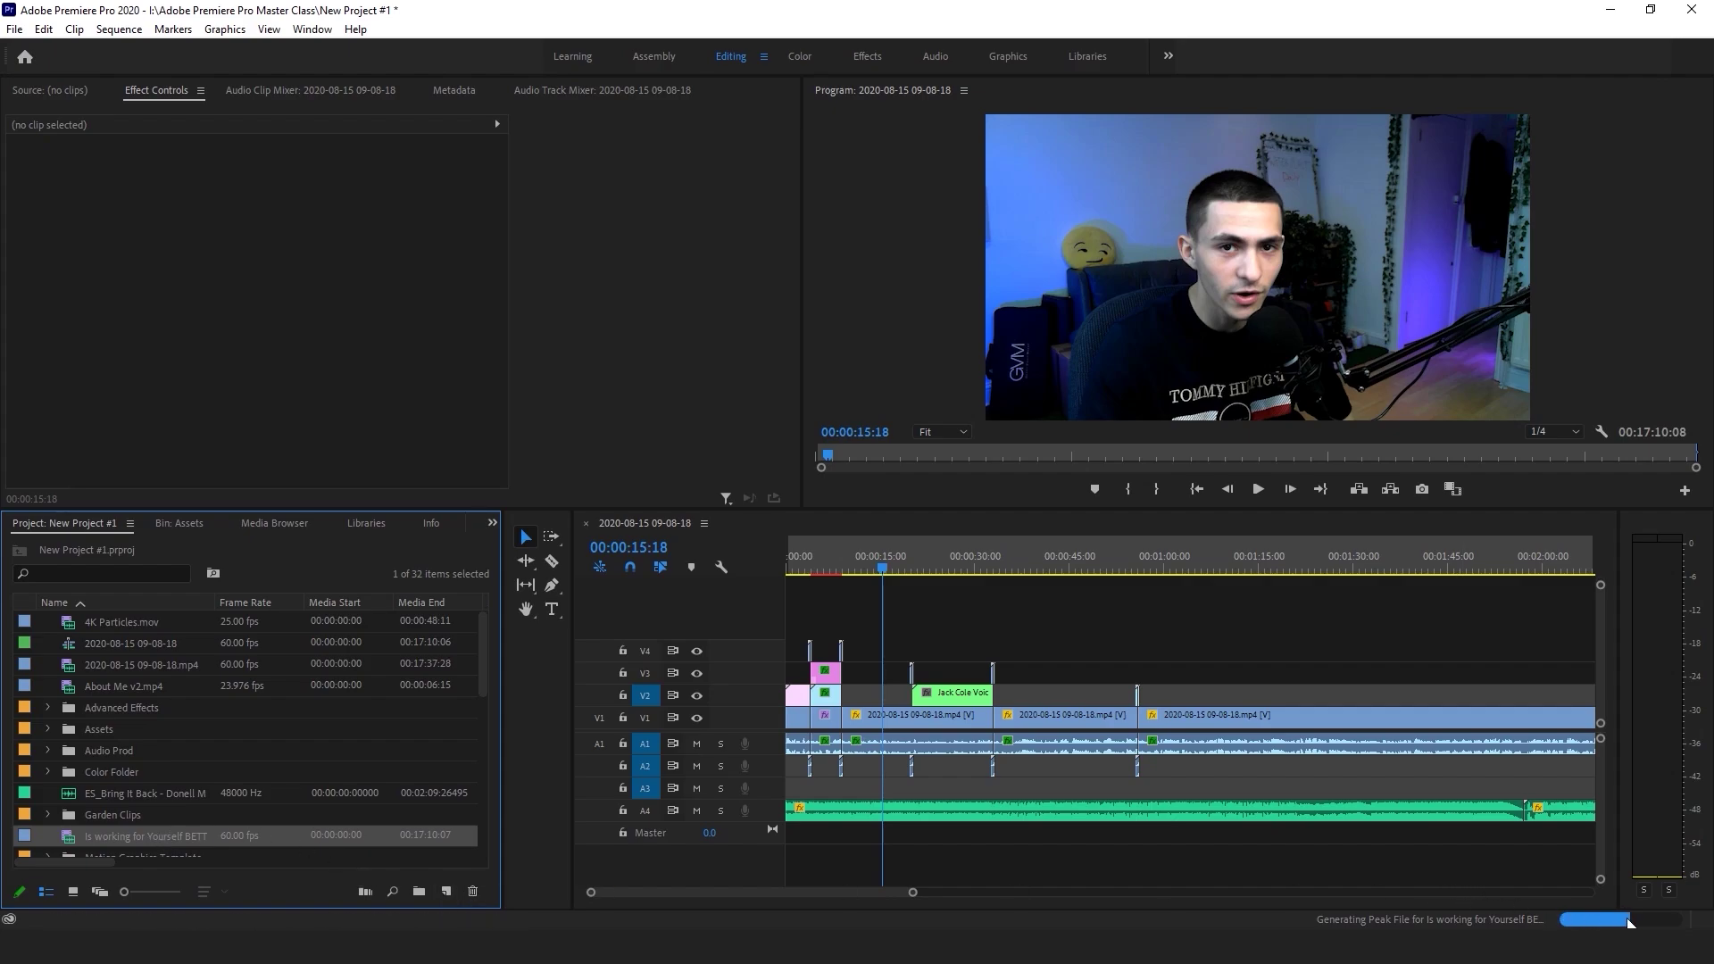
{"action": "left_click", "coordinate": [1243, 748]}
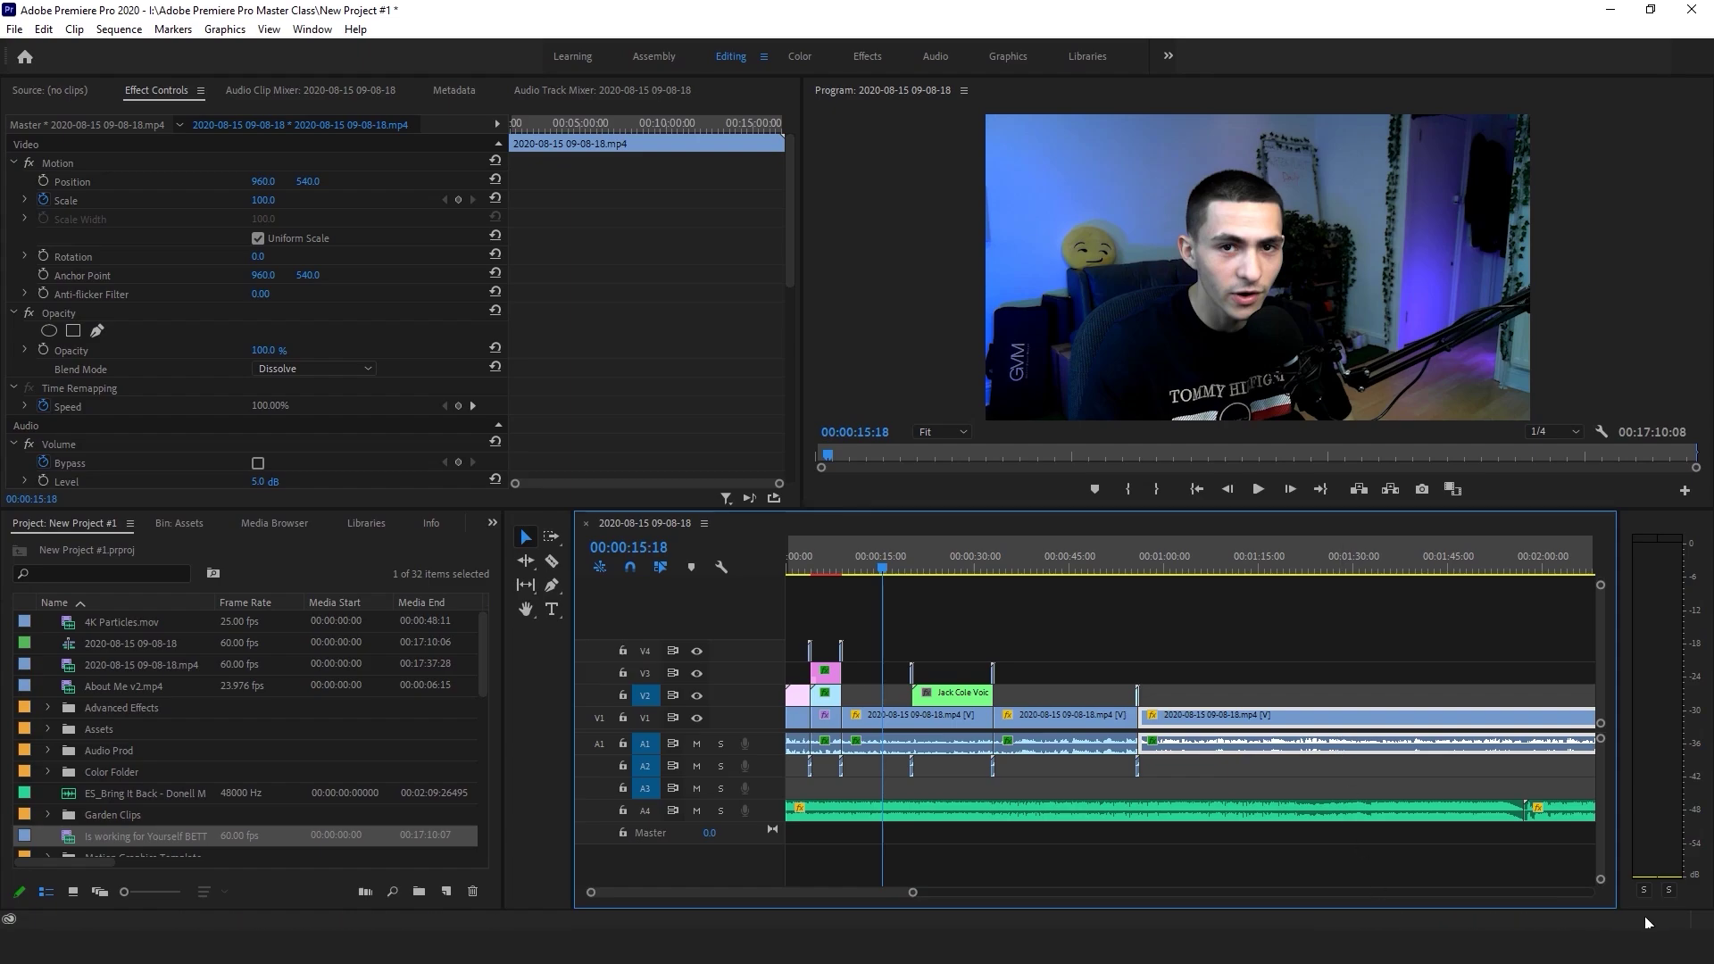
{"action": "left_click_drag", "start_coordinate": [70, 836], "coordinate": [447, 891]}
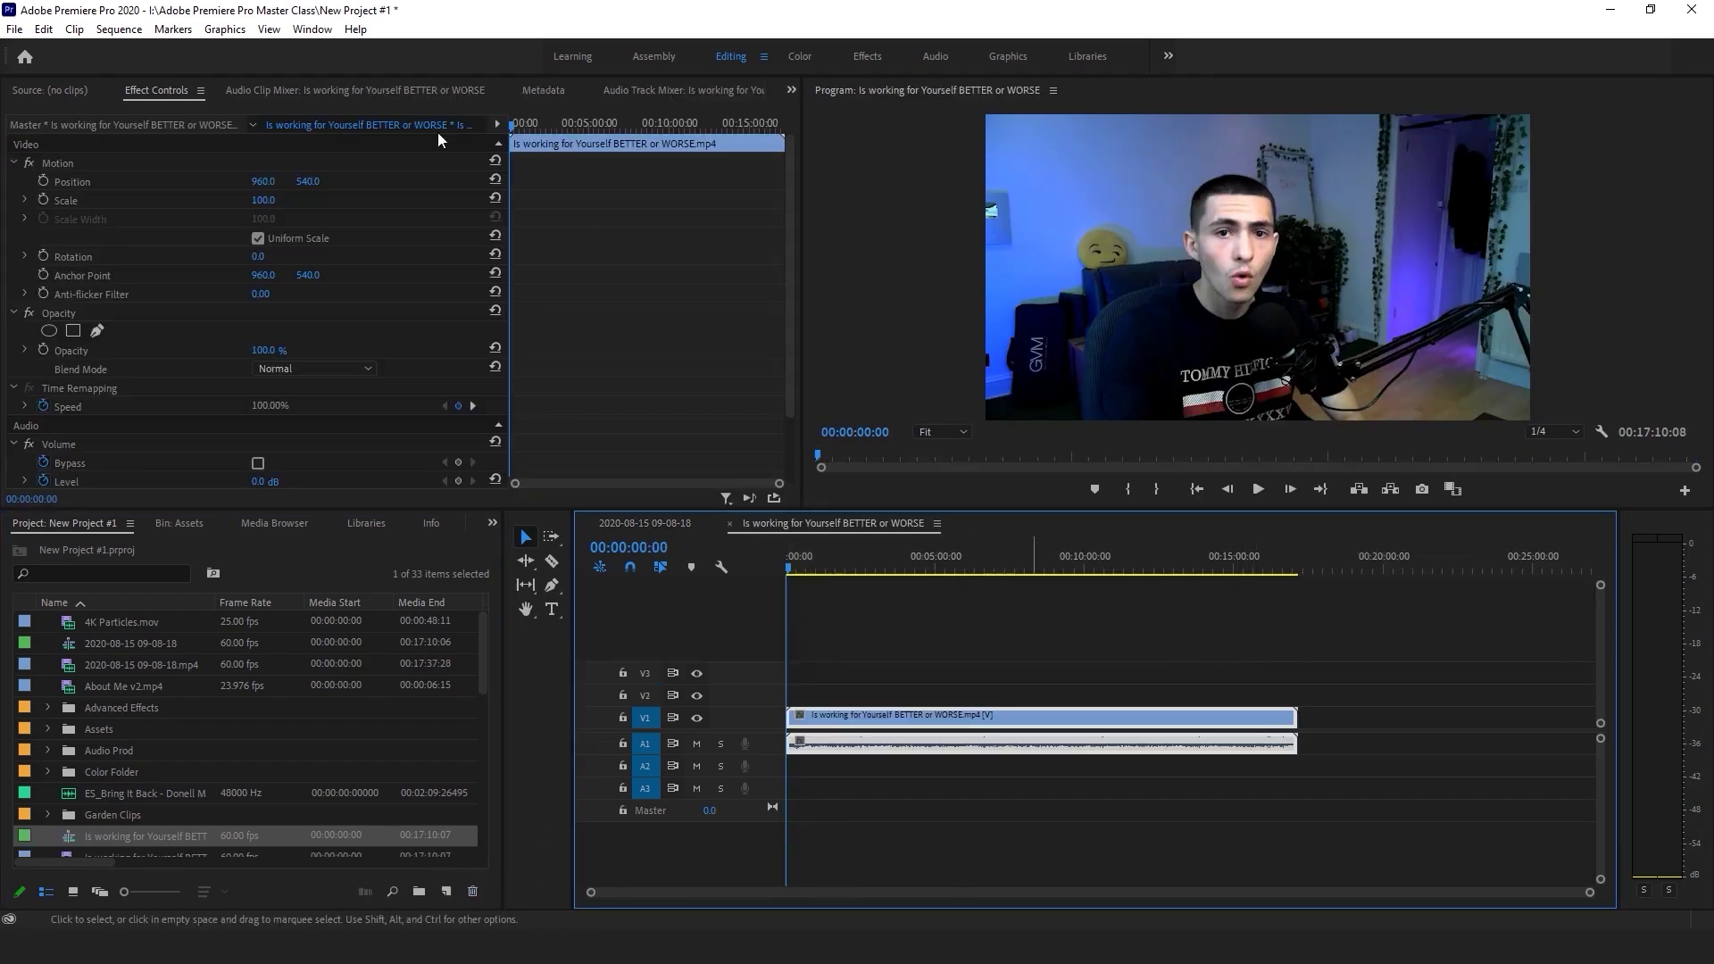
Set the new sequence's horizontal frame size to 1080 for a square format, accepting deletion of its preview files.
{"action": "left_click", "coordinate": [134, 28]}
{"action": "left_click", "coordinate": [160, 51]}
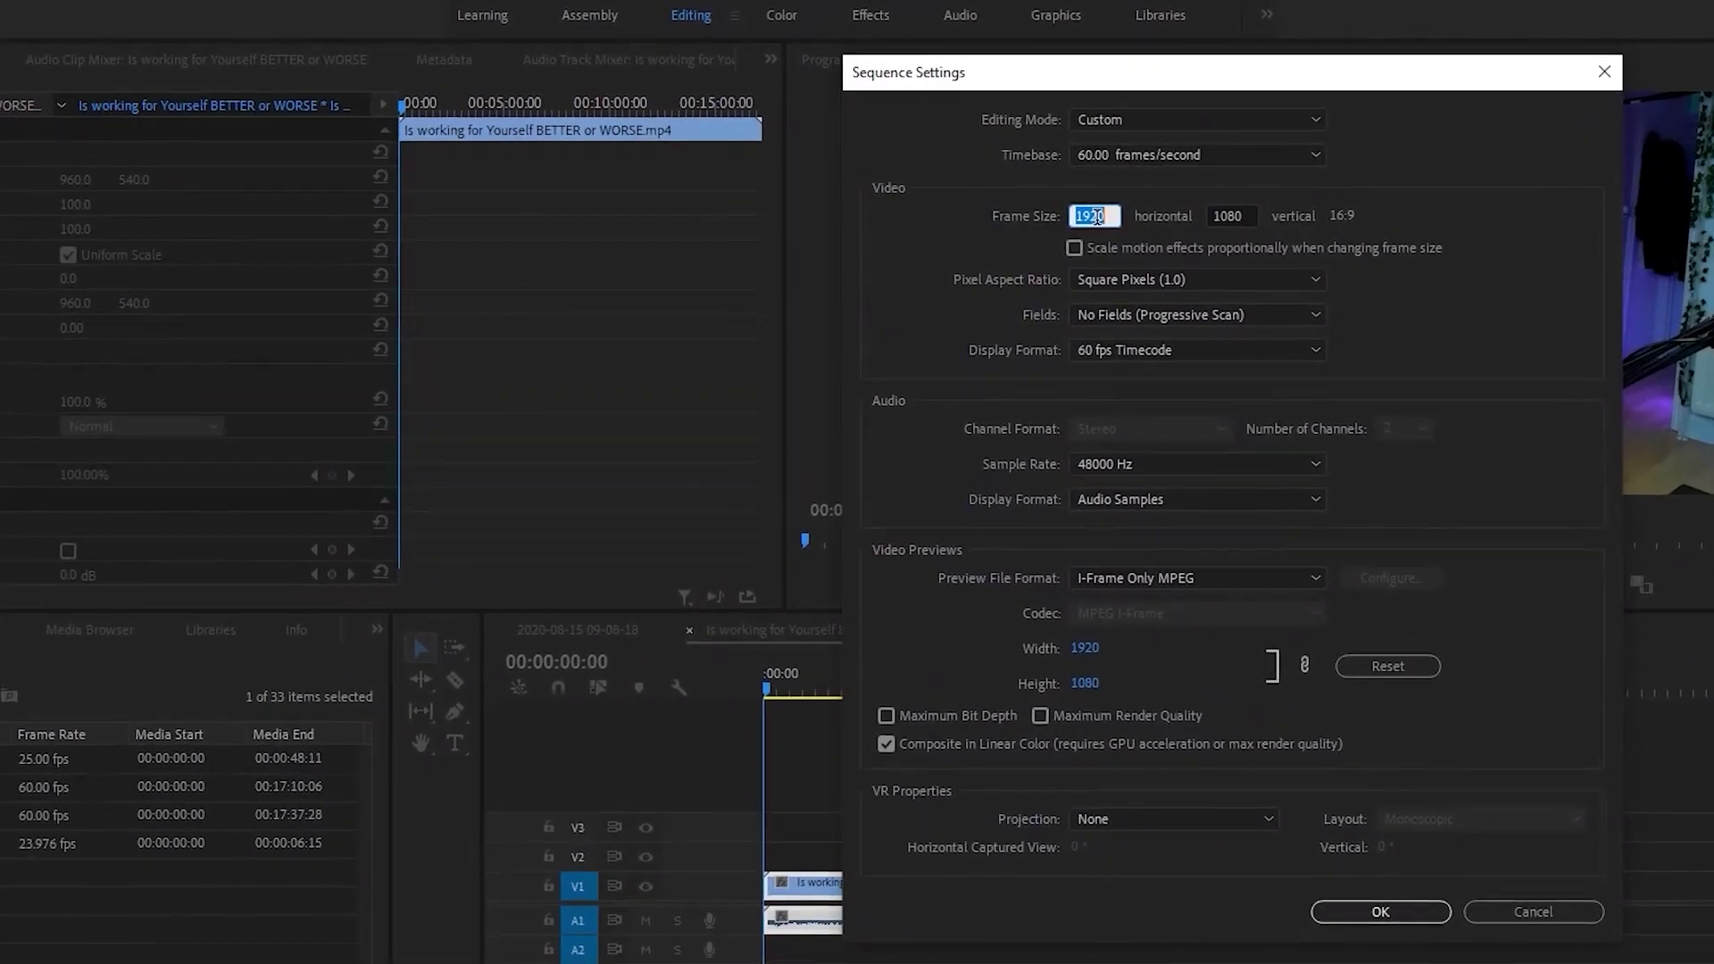
{"action": "type", "text": "1080"}
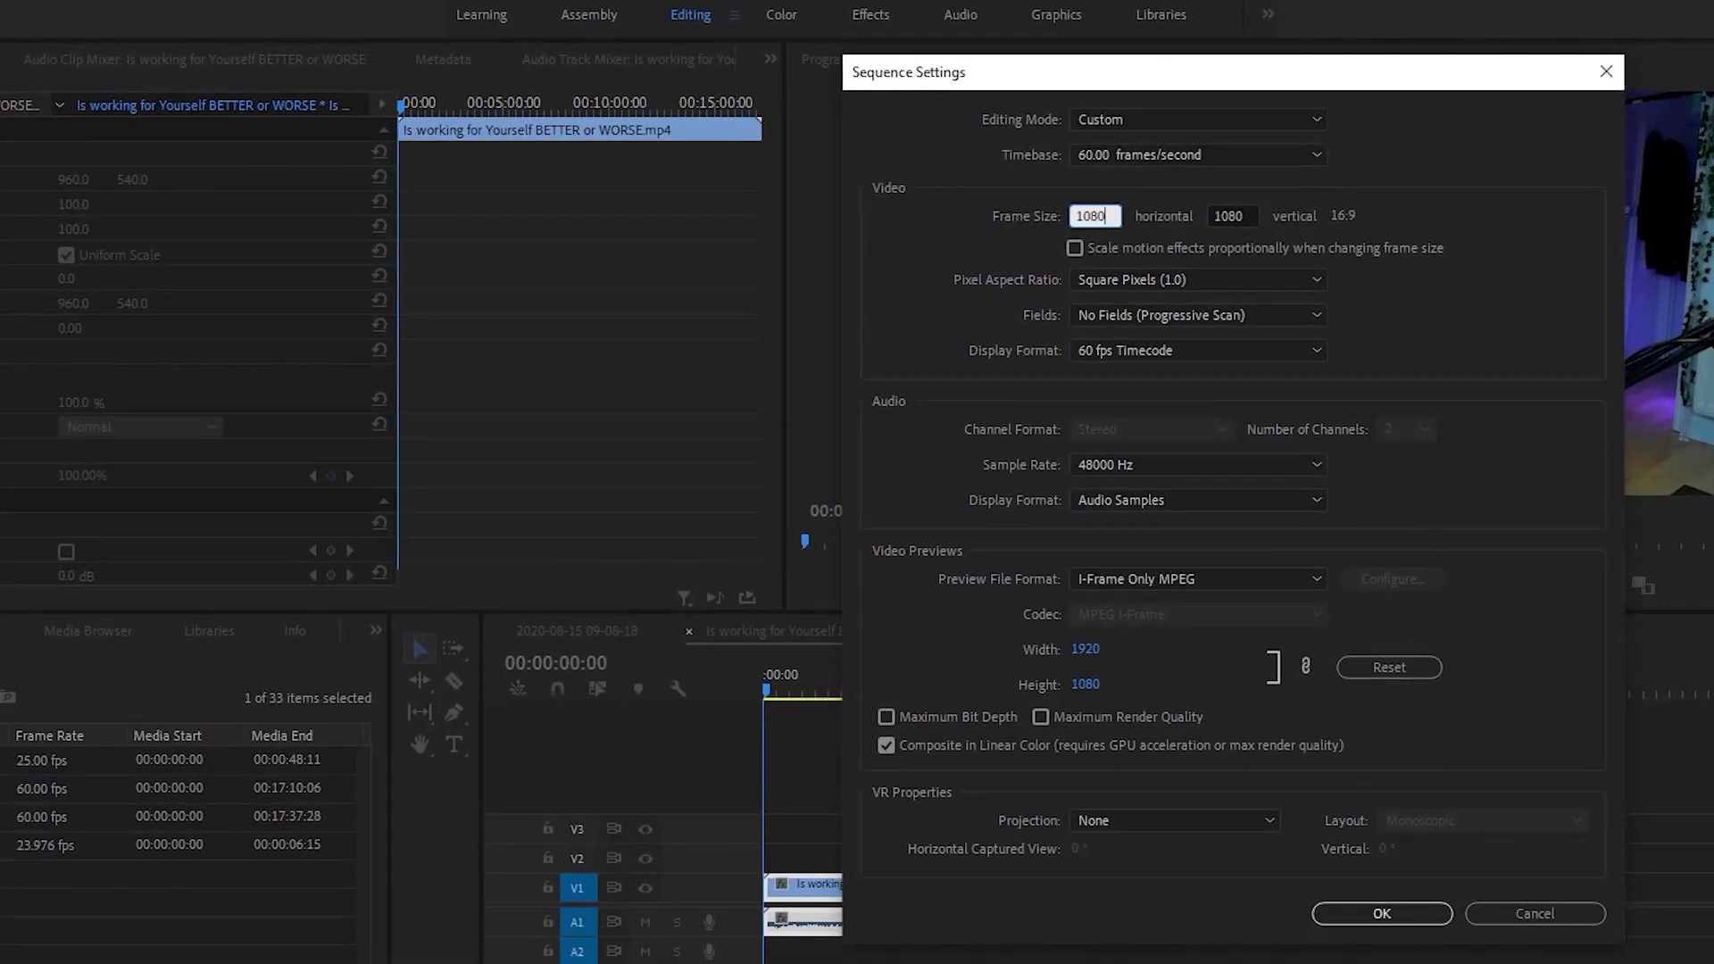
{"action": "left_click", "coordinate": [1427, 921]}
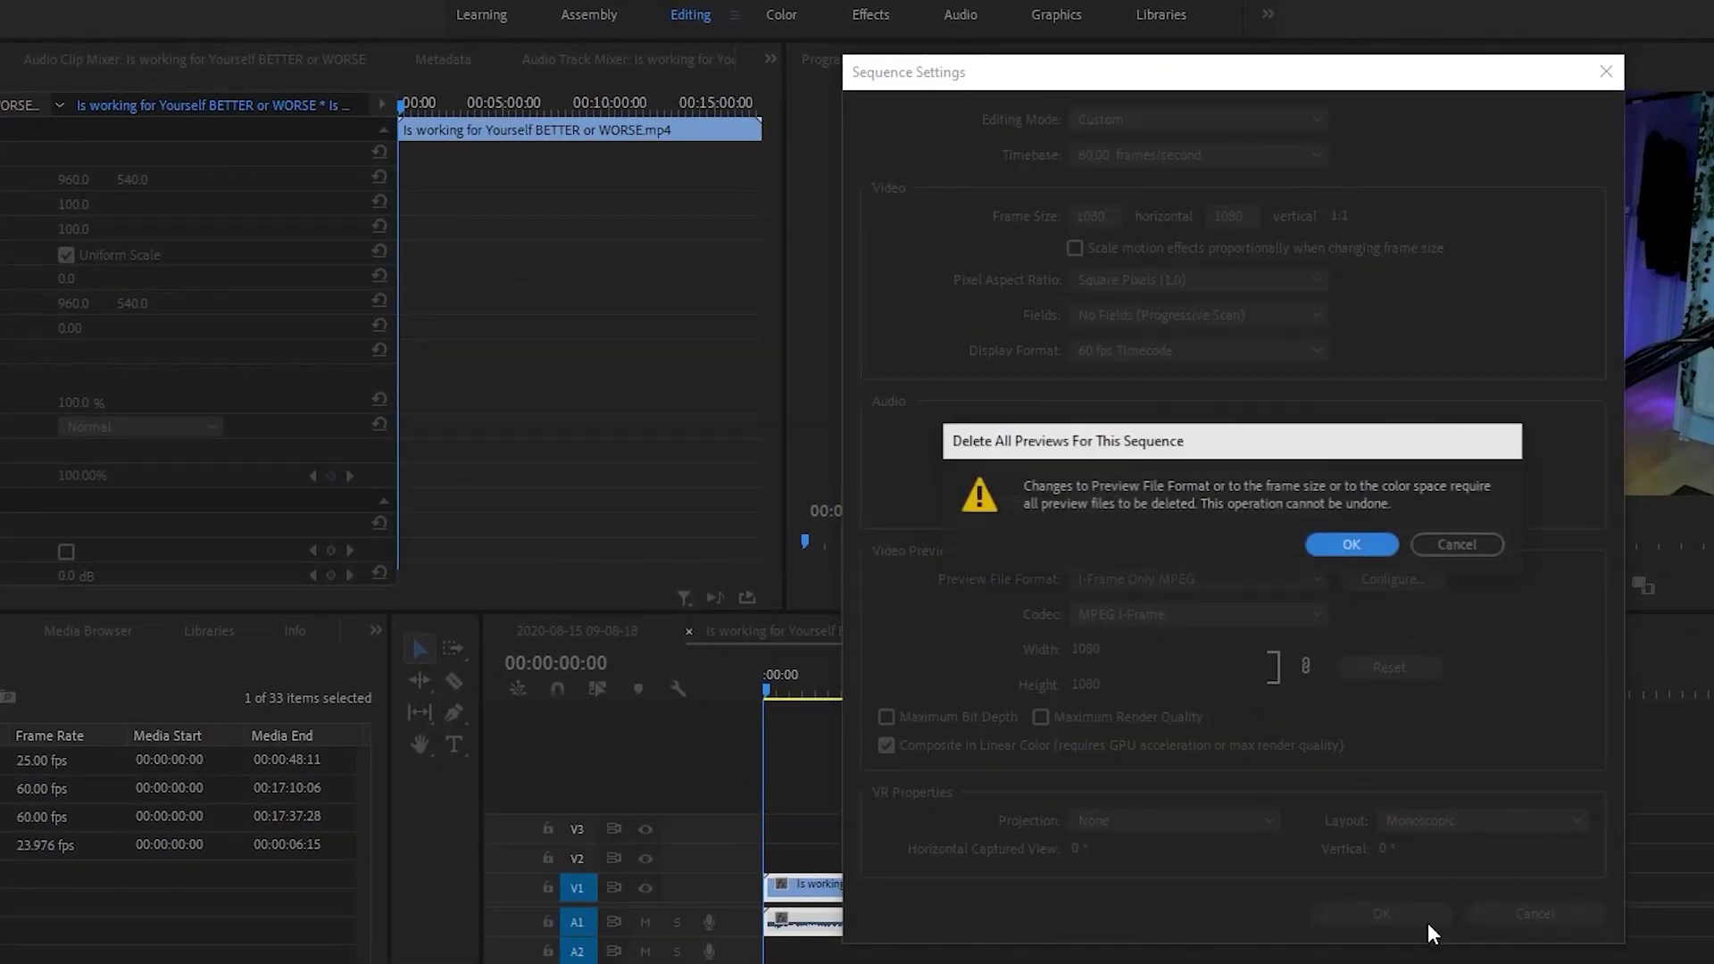
{"action": "left_click", "coordinate": [1345, 548]}
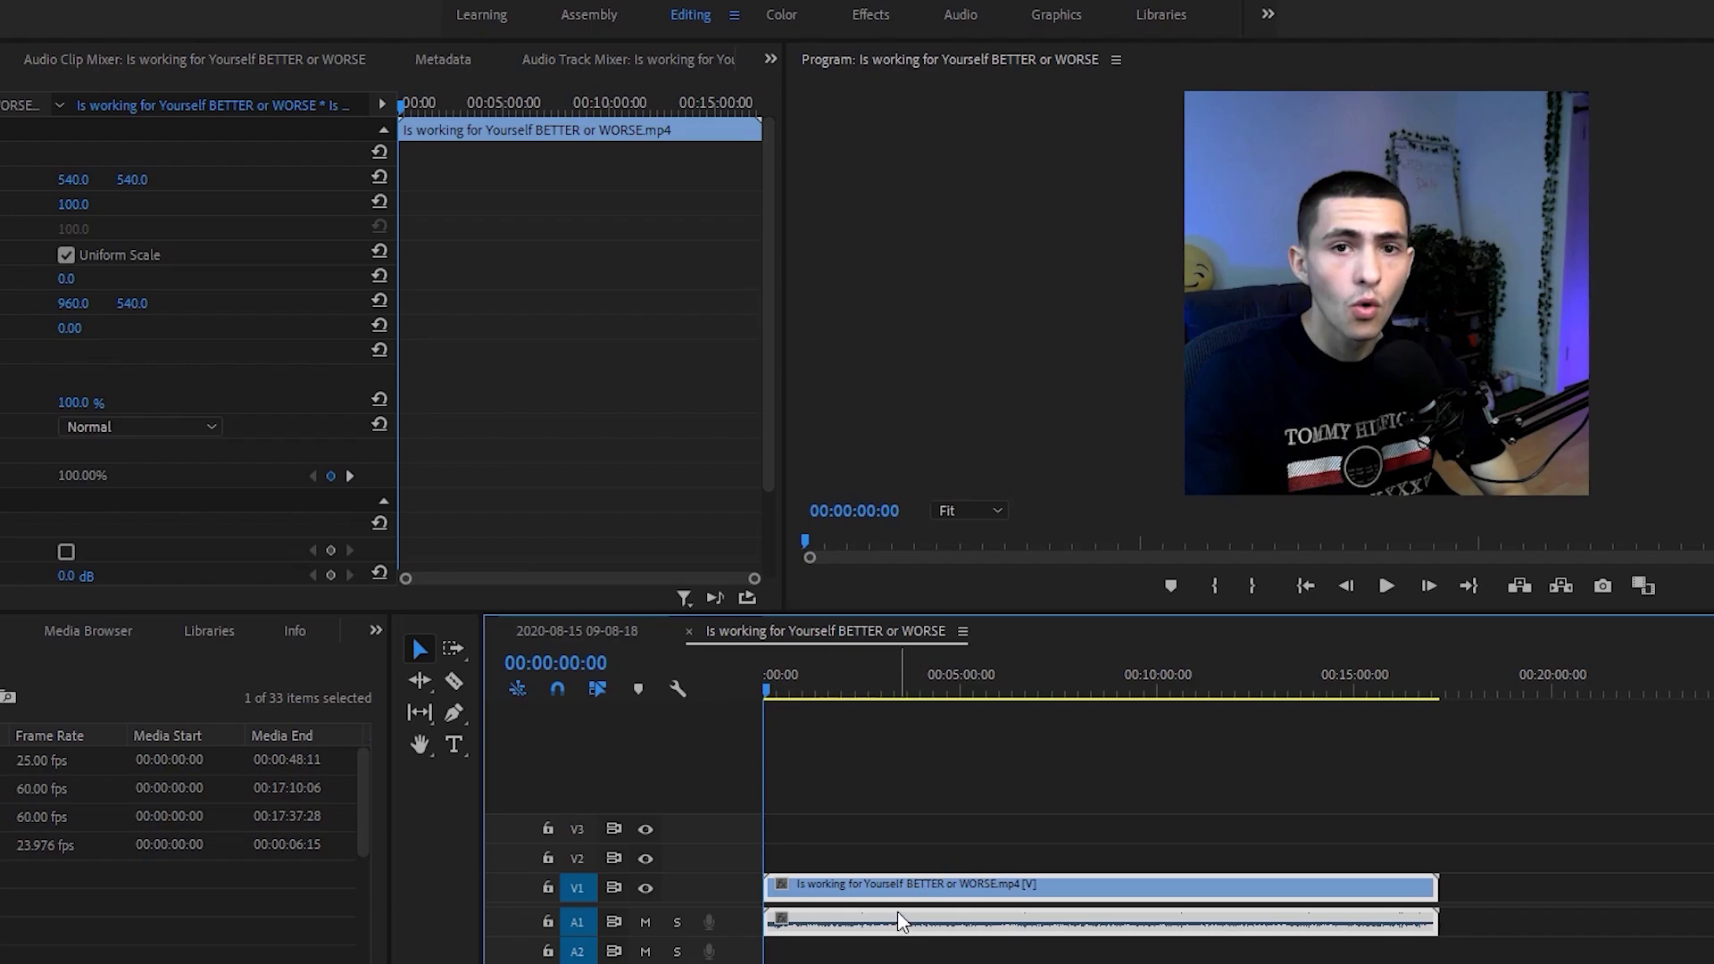
Set the video clip to the square sequence's frame size and move its video up to track V2, leaving V1 empty.
{"action": "right_click", "coordinate": [902, 888]}
{"action": "left_click", "coordinate": [1060, 866]}
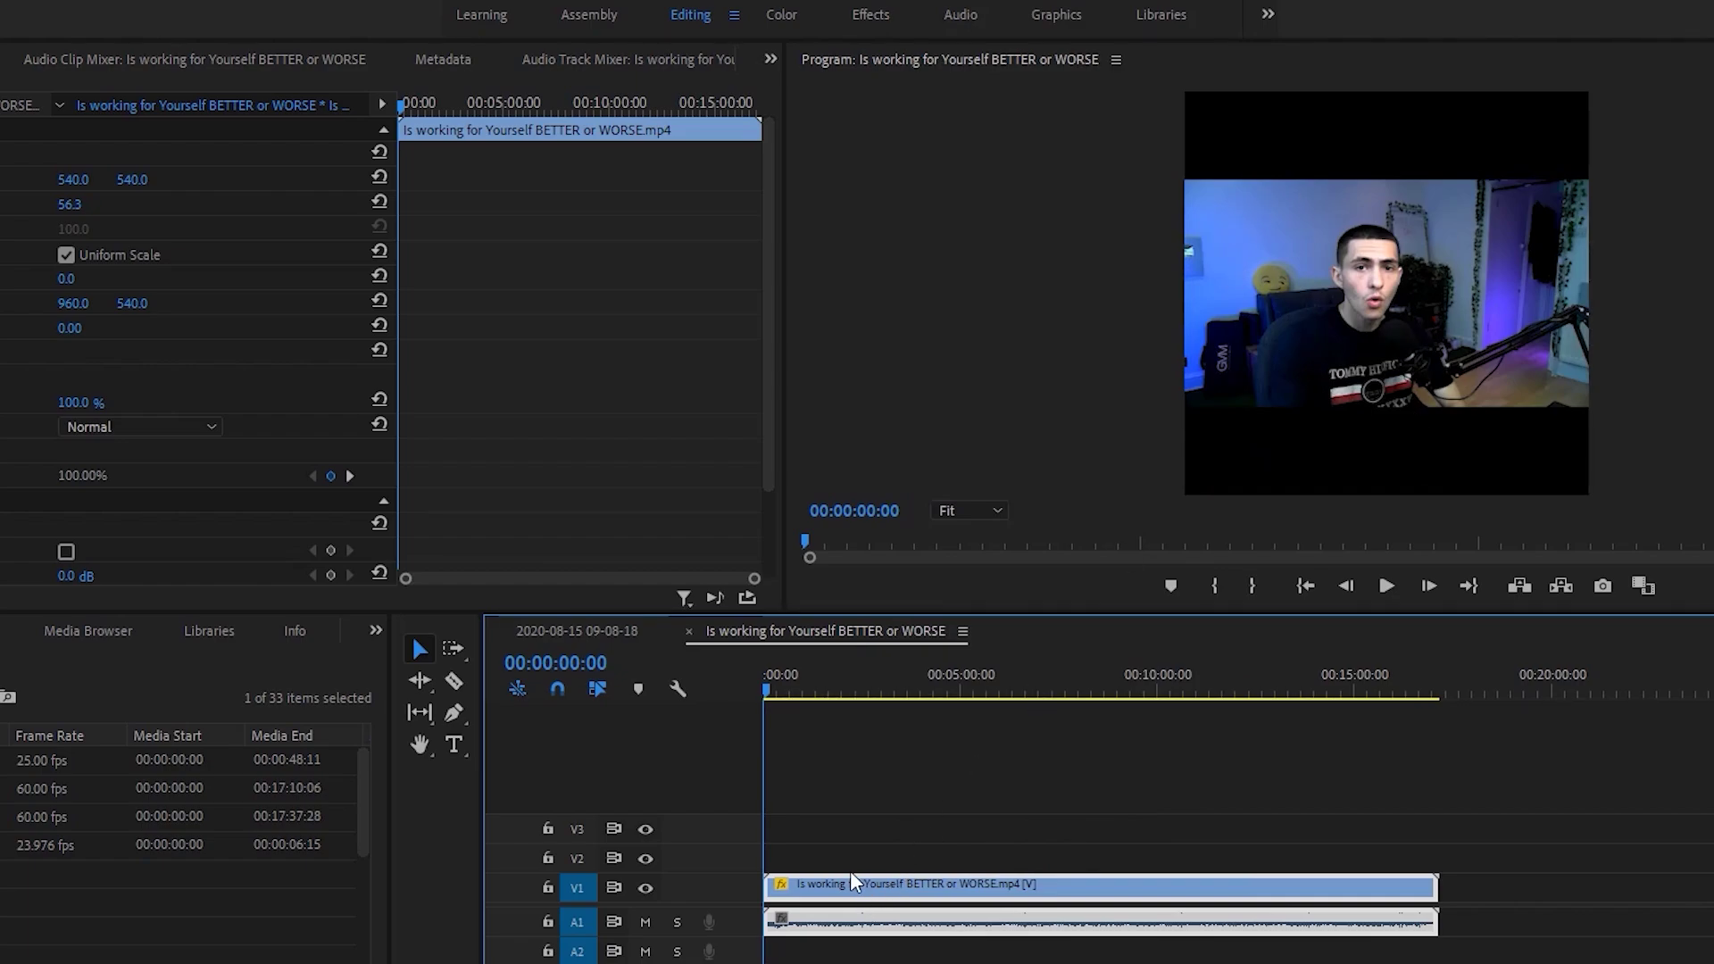
{"action": "left_click_drag", "start_coordinate": [853, 884], "coordinate": [843, 861]}
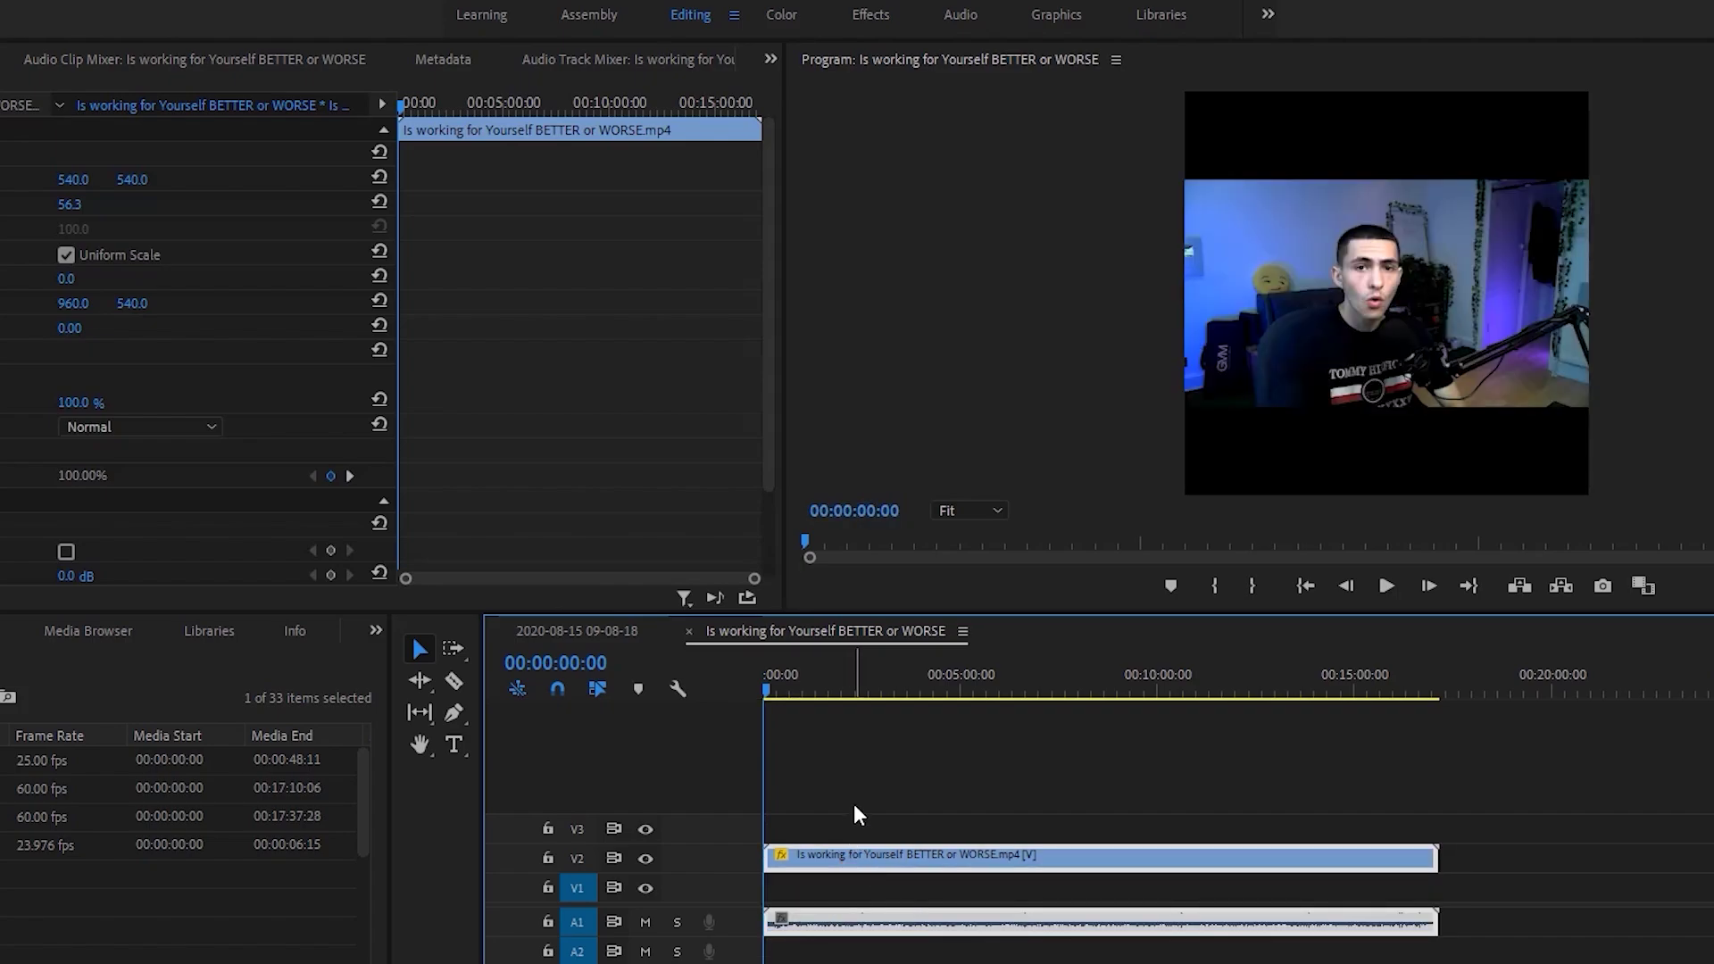
{"action": "left_click", "coordinate": [855, 800]}
{"action": "left_click", "coordinate": [838, 851]}
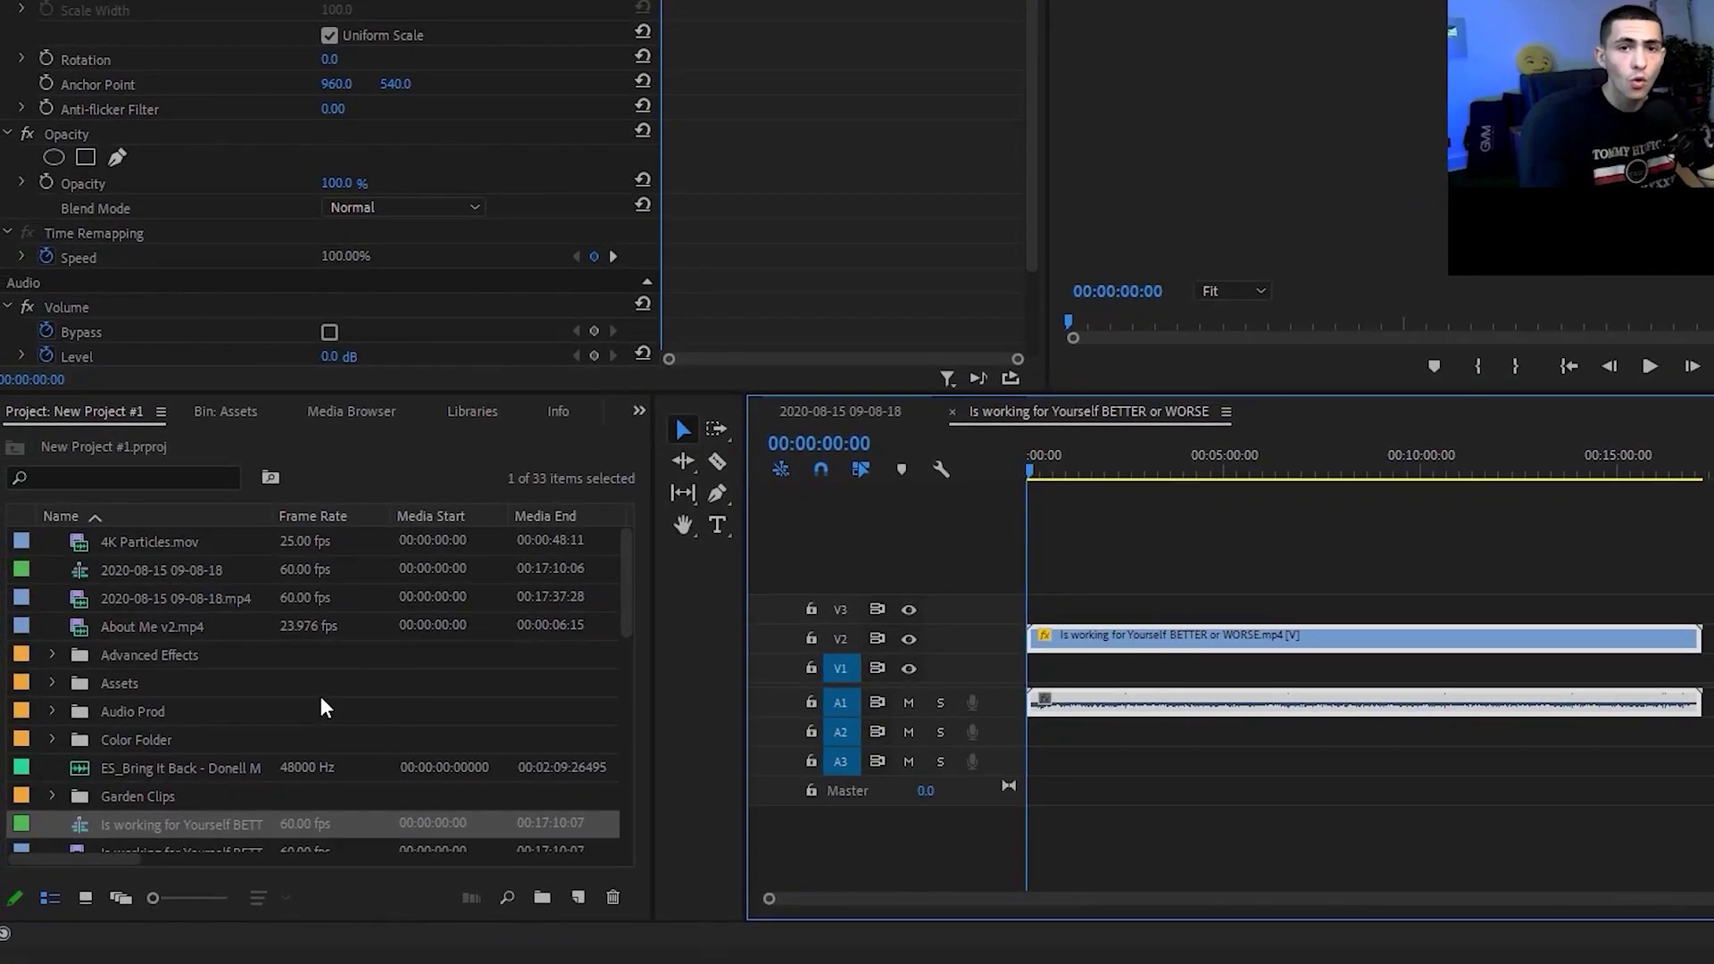
Gather the loose project items, from 4K Particles.mov to the "Who Won The Film" graphic, into a new bin, excluding both "Is working for Yourself" items.
{"action": "left_click", "coordinate": [138, 627]}
{"action": "left_click", "coordinate": [178, 537], "text": "shift"}
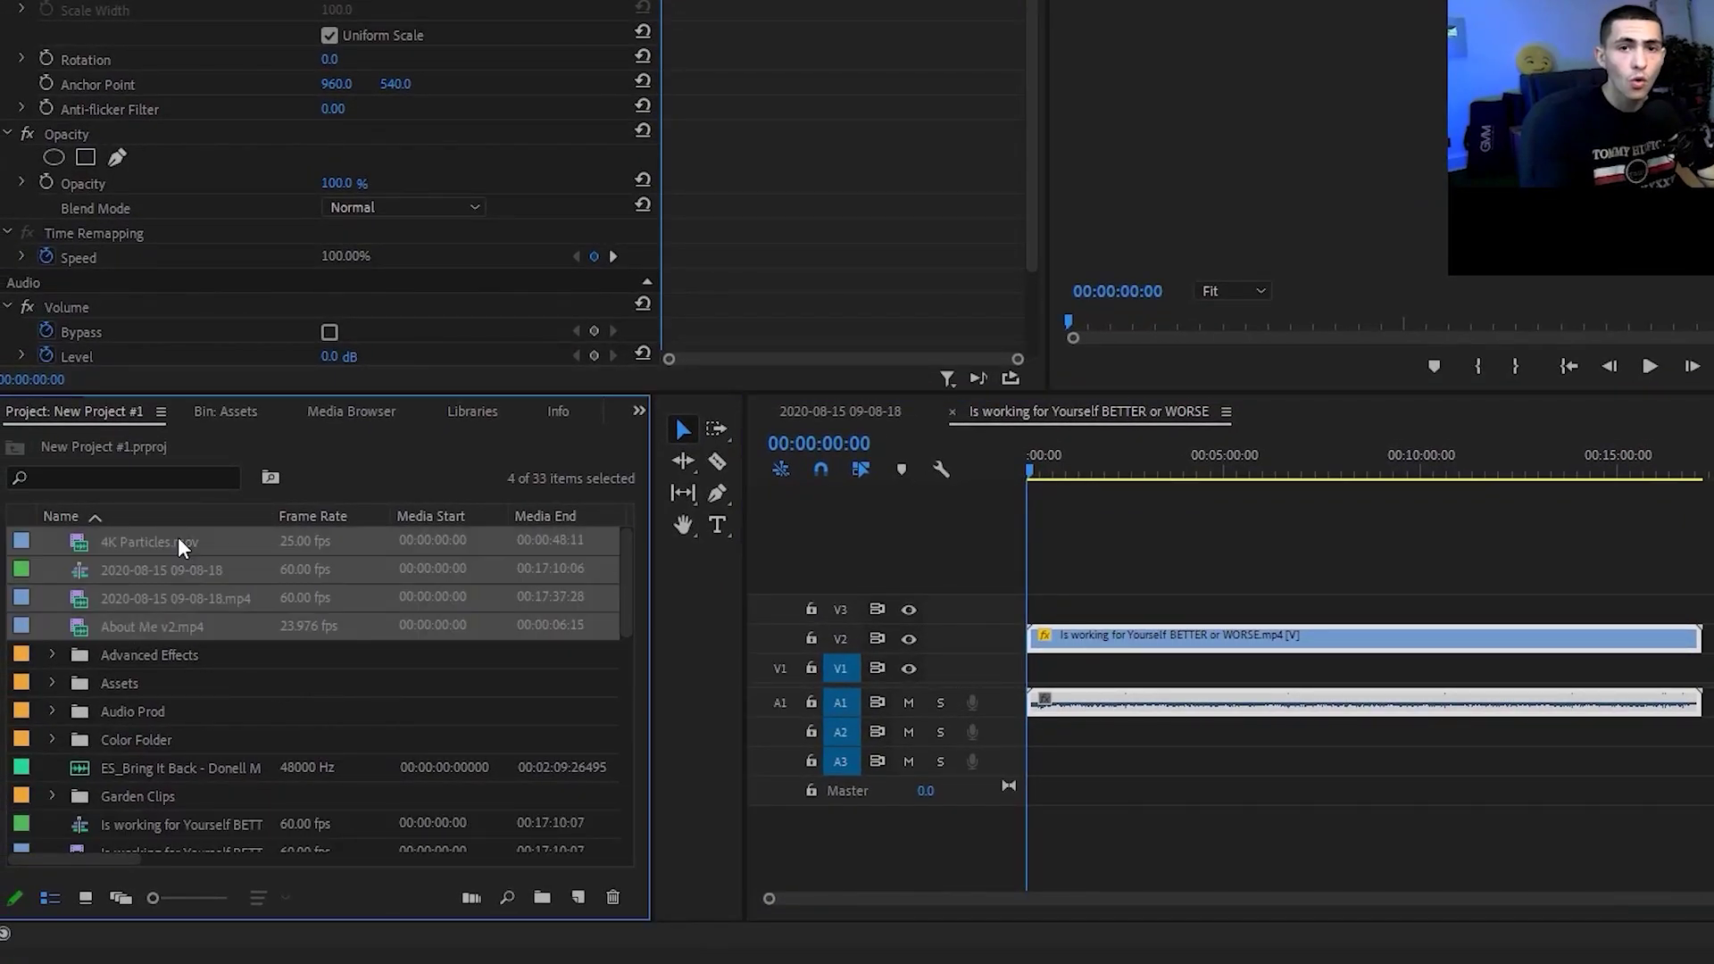
{"action": "left_click", "coordinate": [192, 766], "text": "ctrl"}
{"action": "scroll", "coordinate": [223, 775], "scroll_direction": "down", "scroll_amount": 3}
{"action": "scroll", "coordinate": [222, 774], "scroll_direction": "down", "scroll_amount": 5}
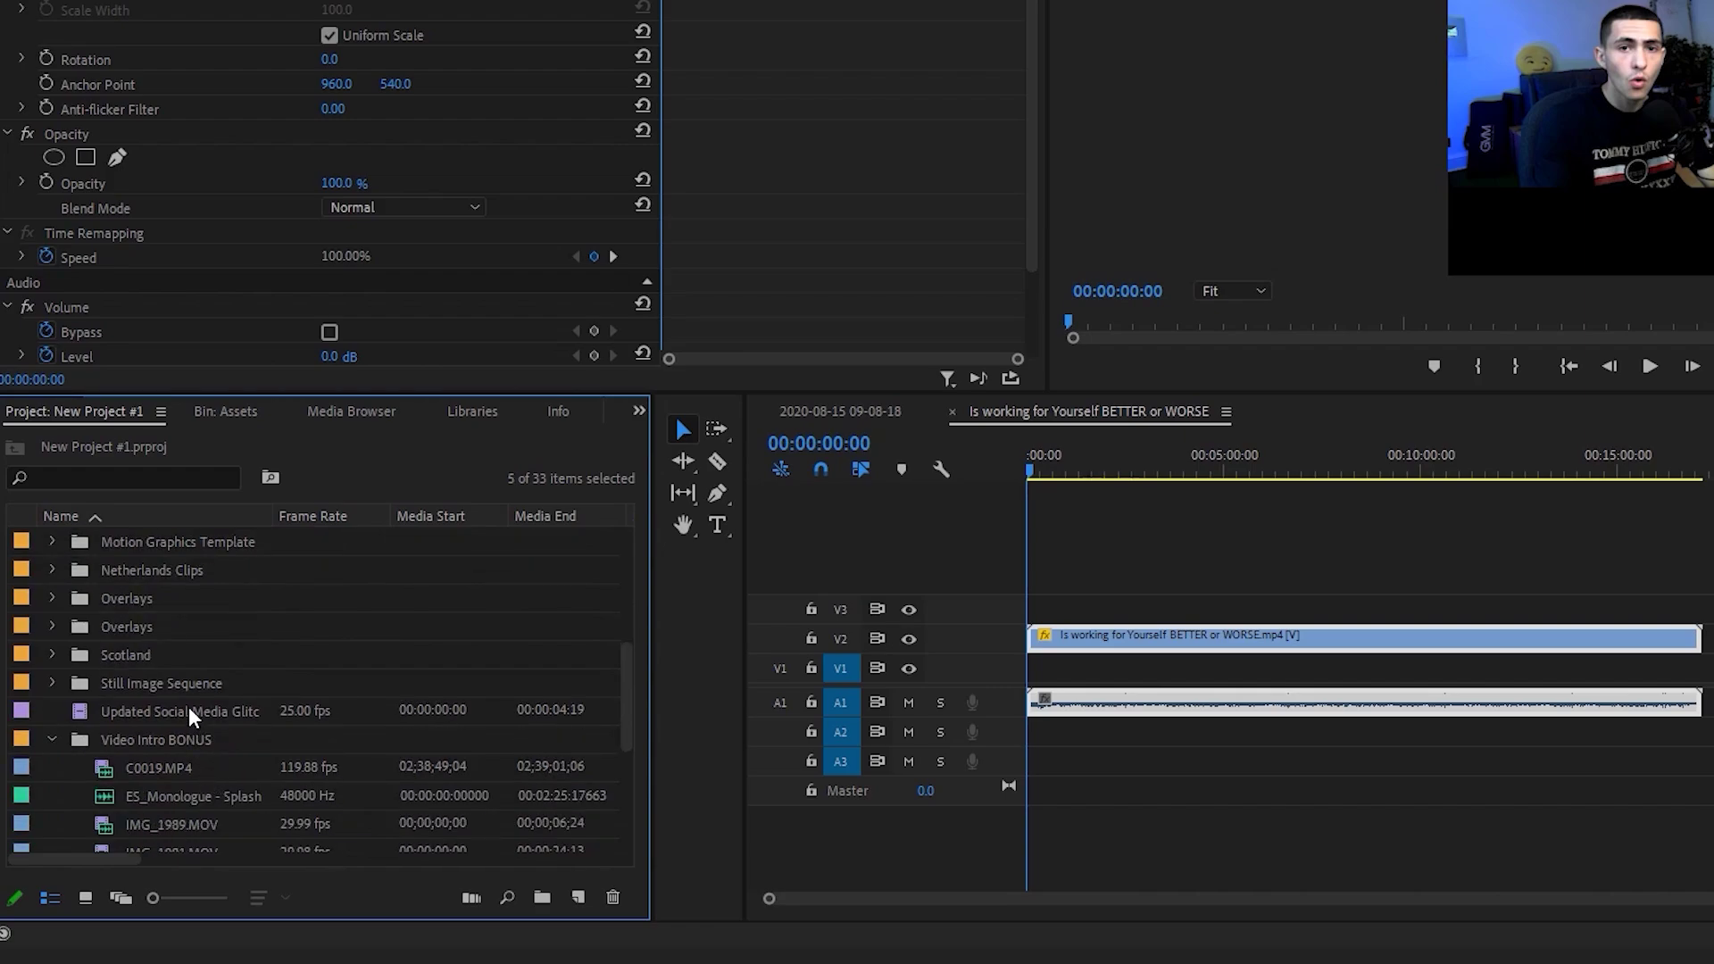
{"action": "left_click", "coordinate": [189, 709], "text": "ctrl"}
{"action": "left_click", "coordinate": [50, 740]}
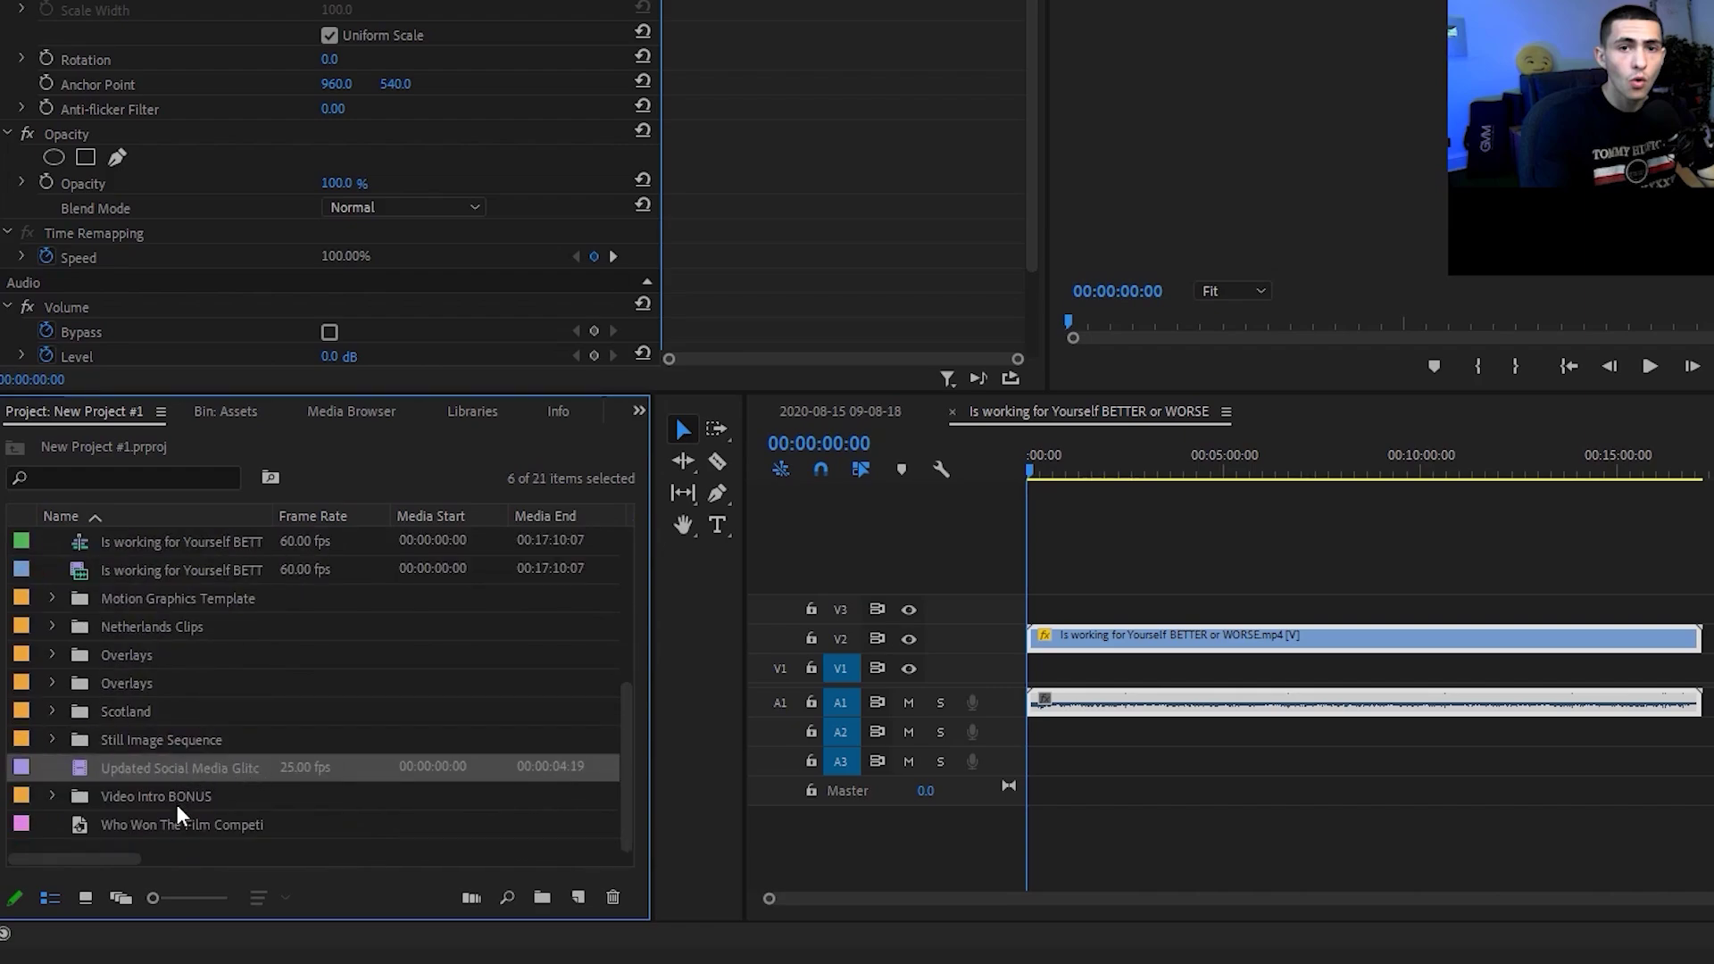
{"action": "left_click", "coordinate": [541, 897]}
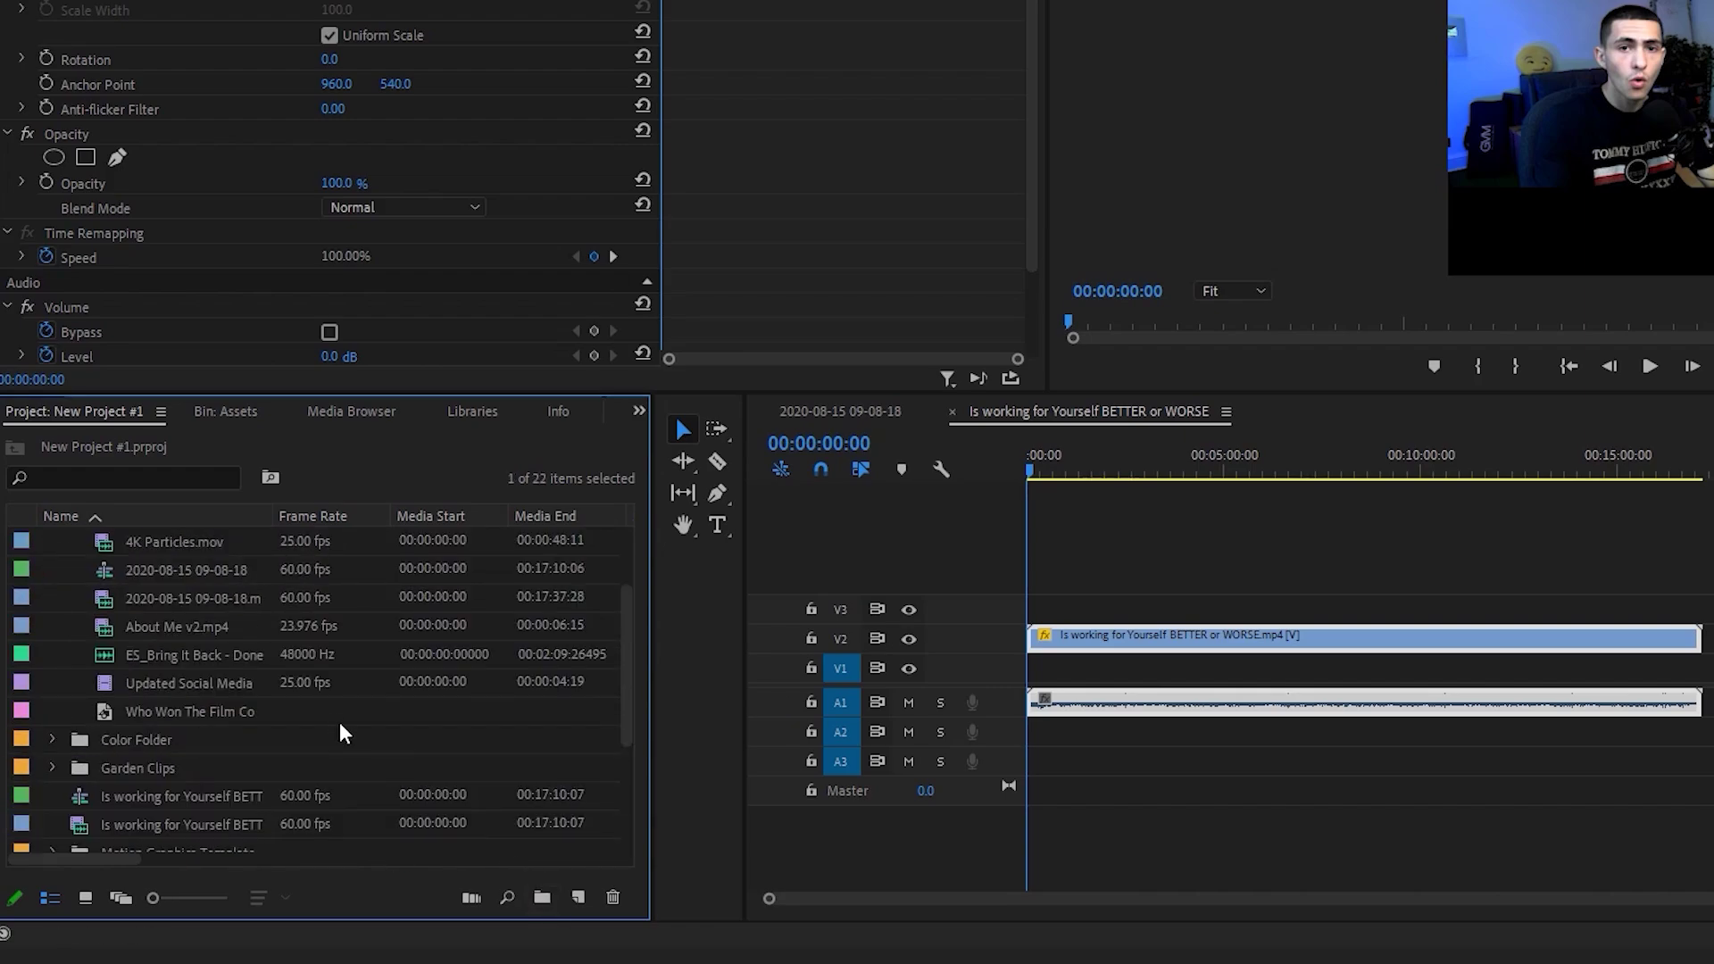
Name the new bin "BONUS YouTube Vid" and collapse it.
{"action": "scroll", "coordinate": [276, 714], "scroll_direction": "up", "scroll_amount": 2}
{"action": "left_click", "coordinate": [112, 626]}
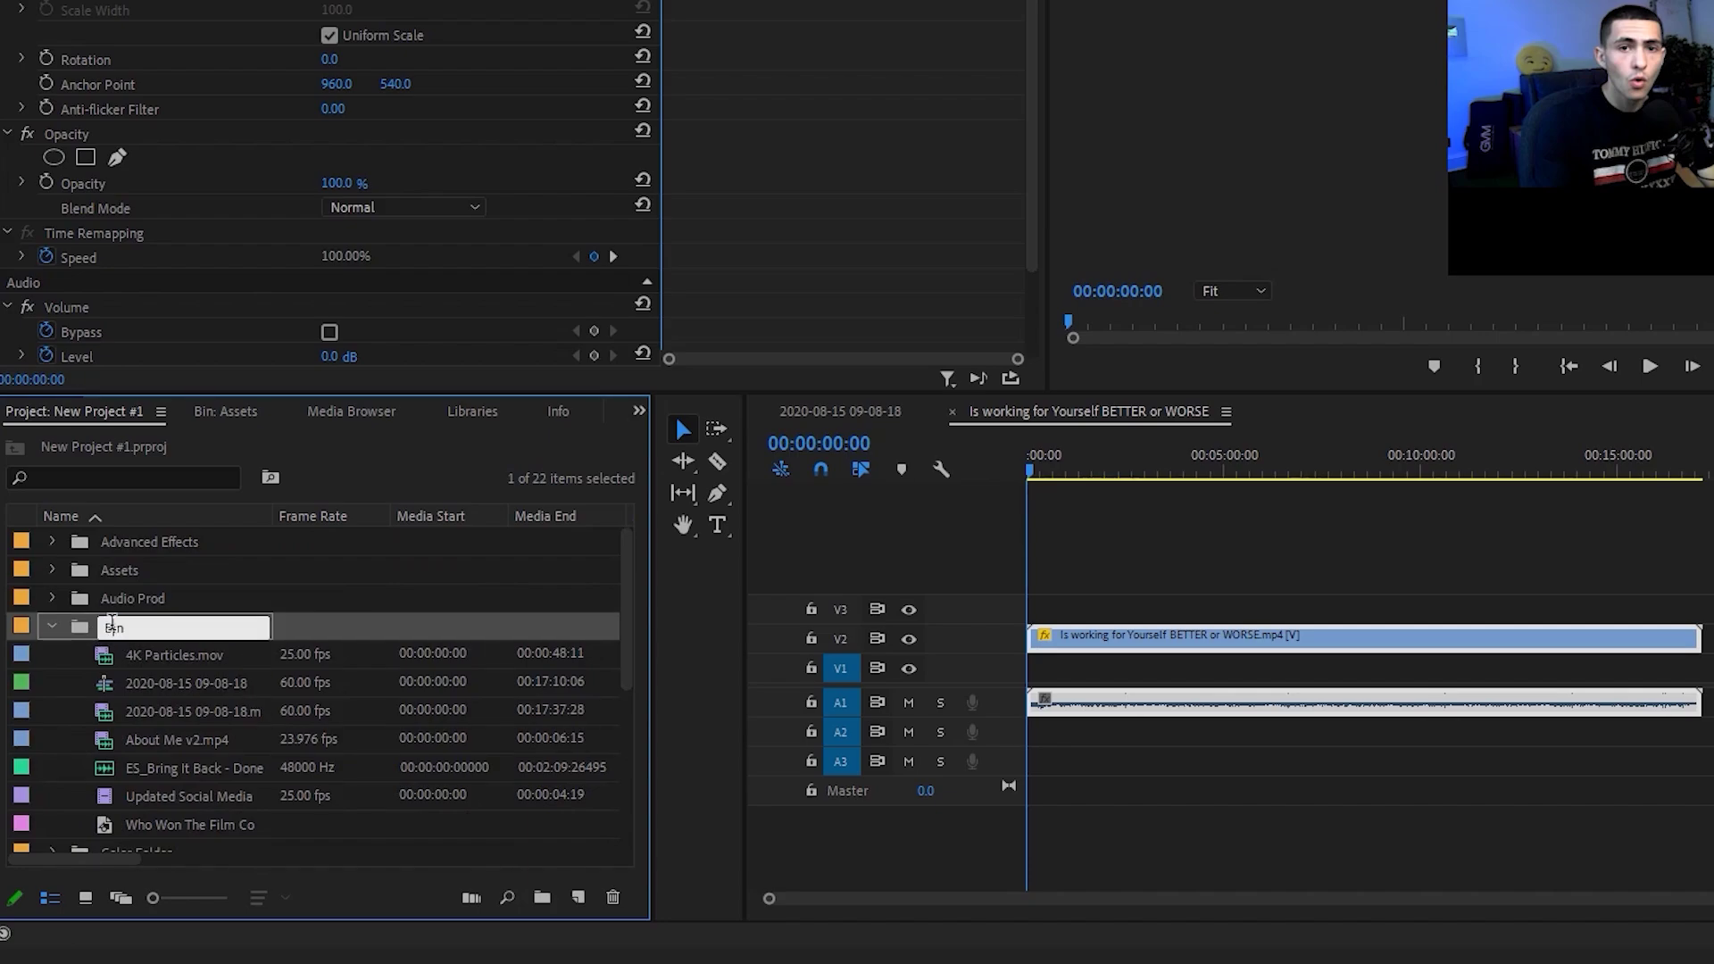
{"action": "type", "text": "BONUS YouTube Vid"}
{"action": "key", "text": "Tab"}
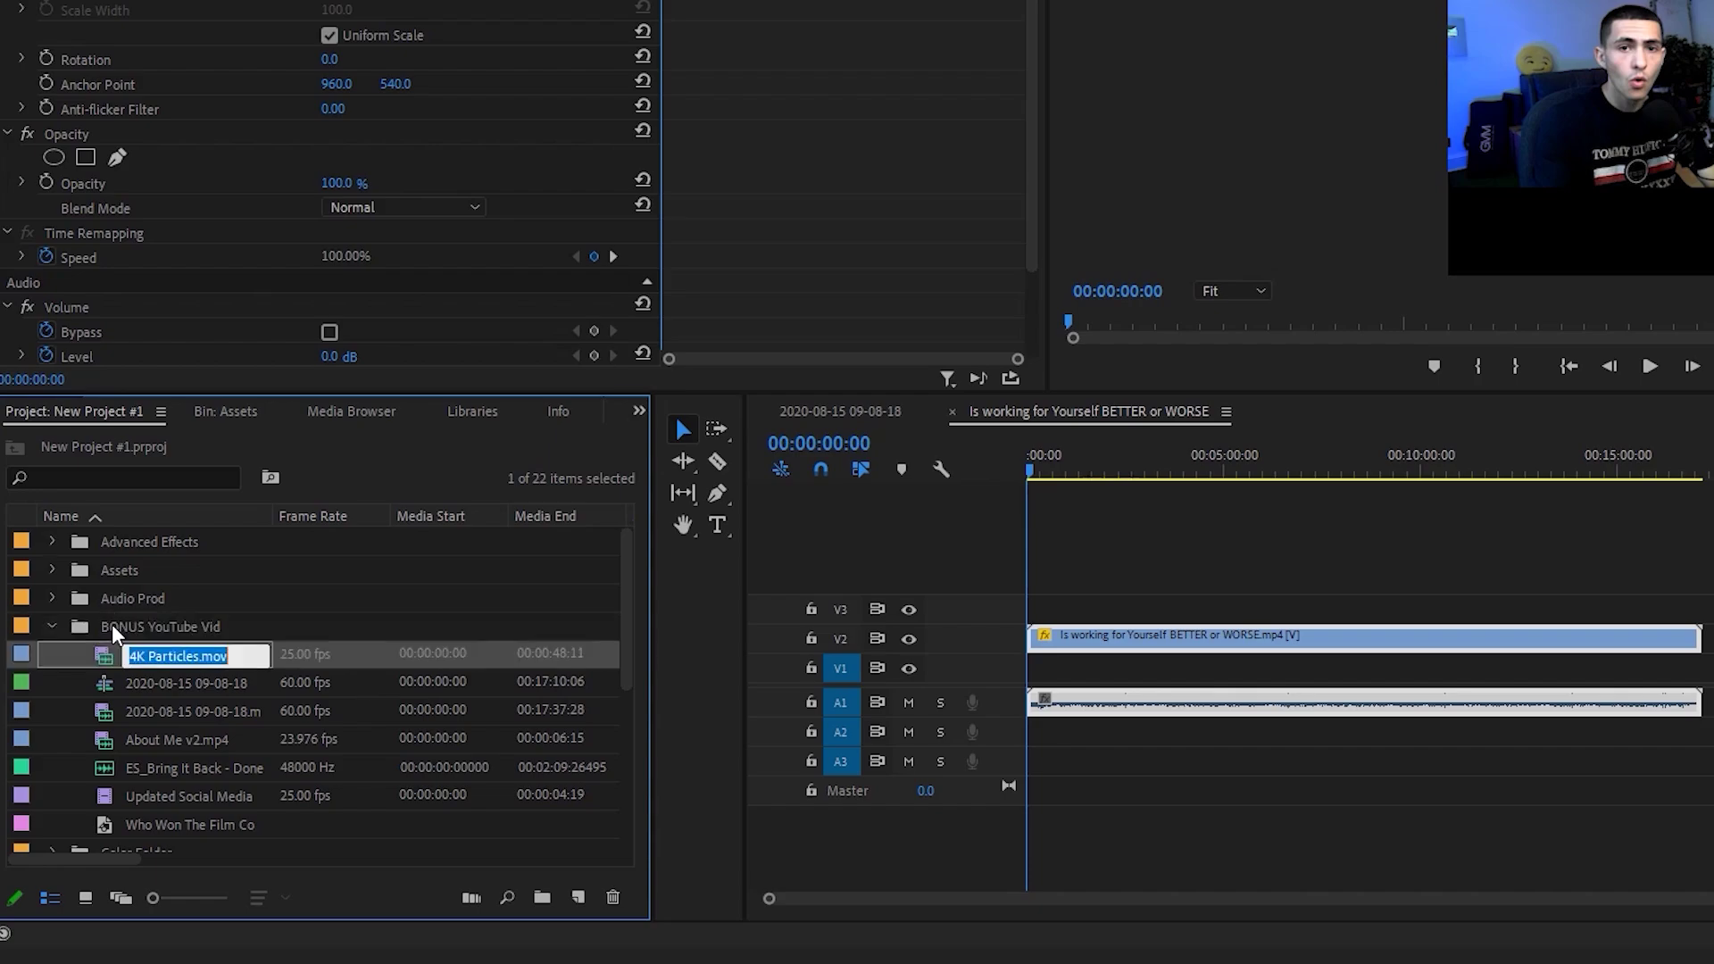
{"action": "left_click", "coordinate": [111, 624]}
{"action": "left_click", "coordinate": [53, 627]}
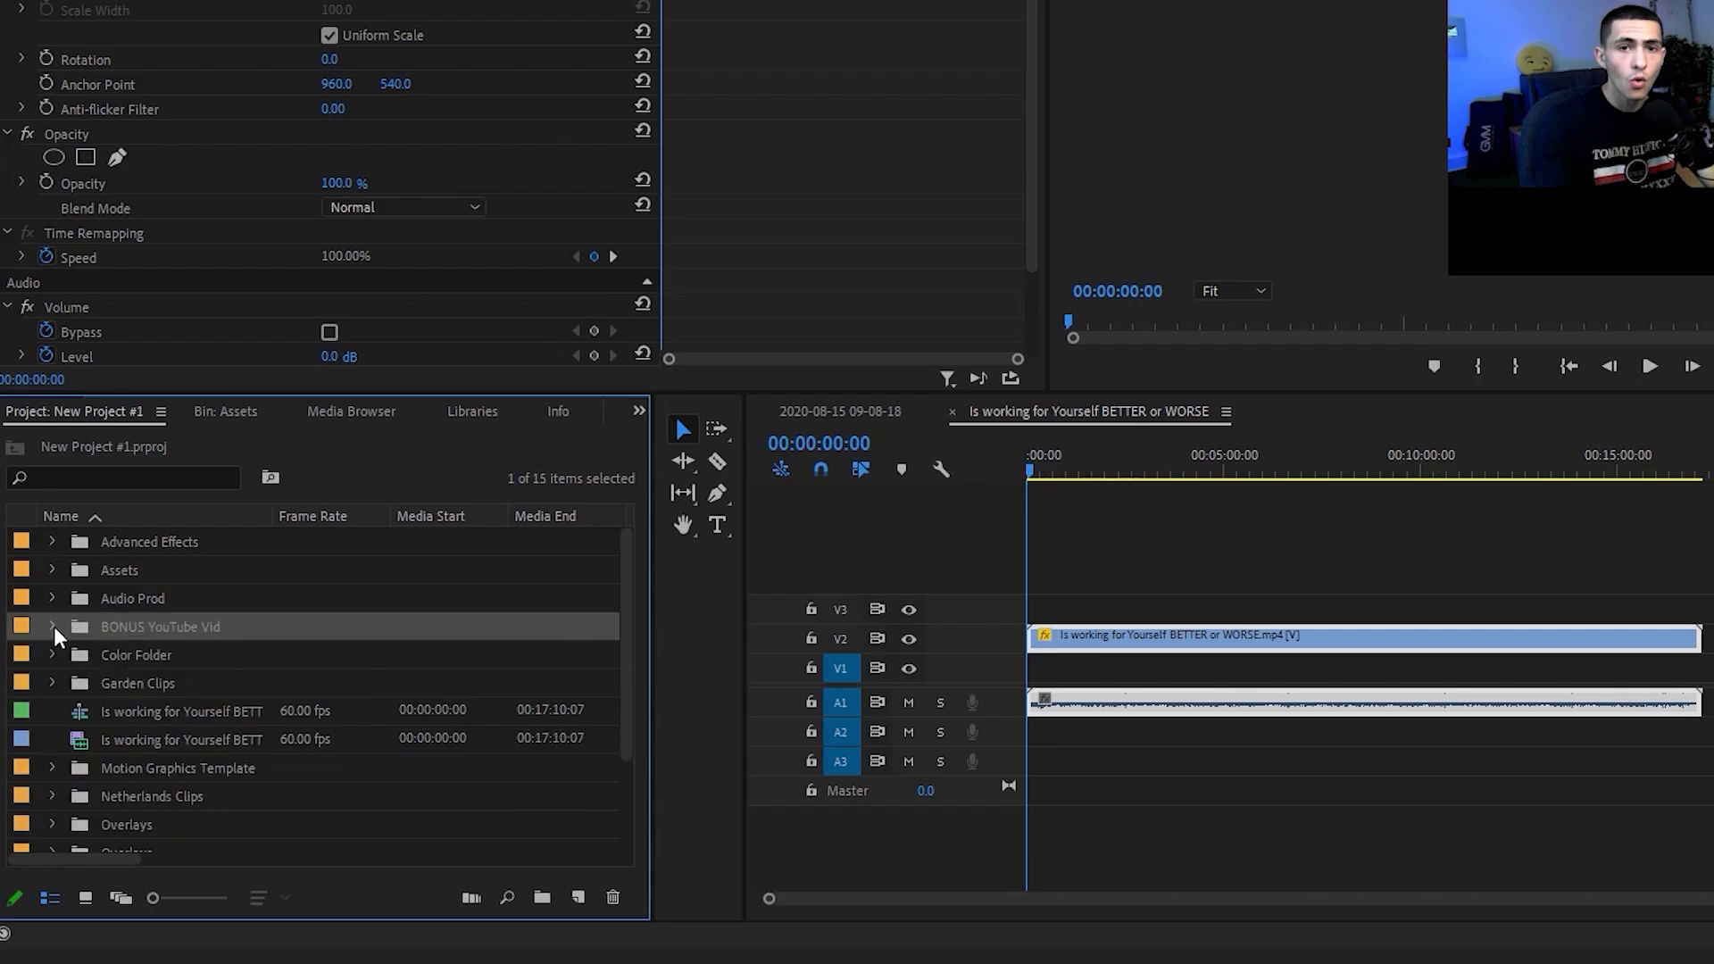
Group the "Is working for Yourself" sequence and clip into a new bin named "BONUS Micro Content" and save the project.
{"action": "left_click", "coordinate": [214, 709]}
{"action": "left_click", "coordinate": [212, 737], "text": "shift"}
{"action": "left_click_drag", "start_coordinate": [535, 894], "coordinate": [539, 897]}
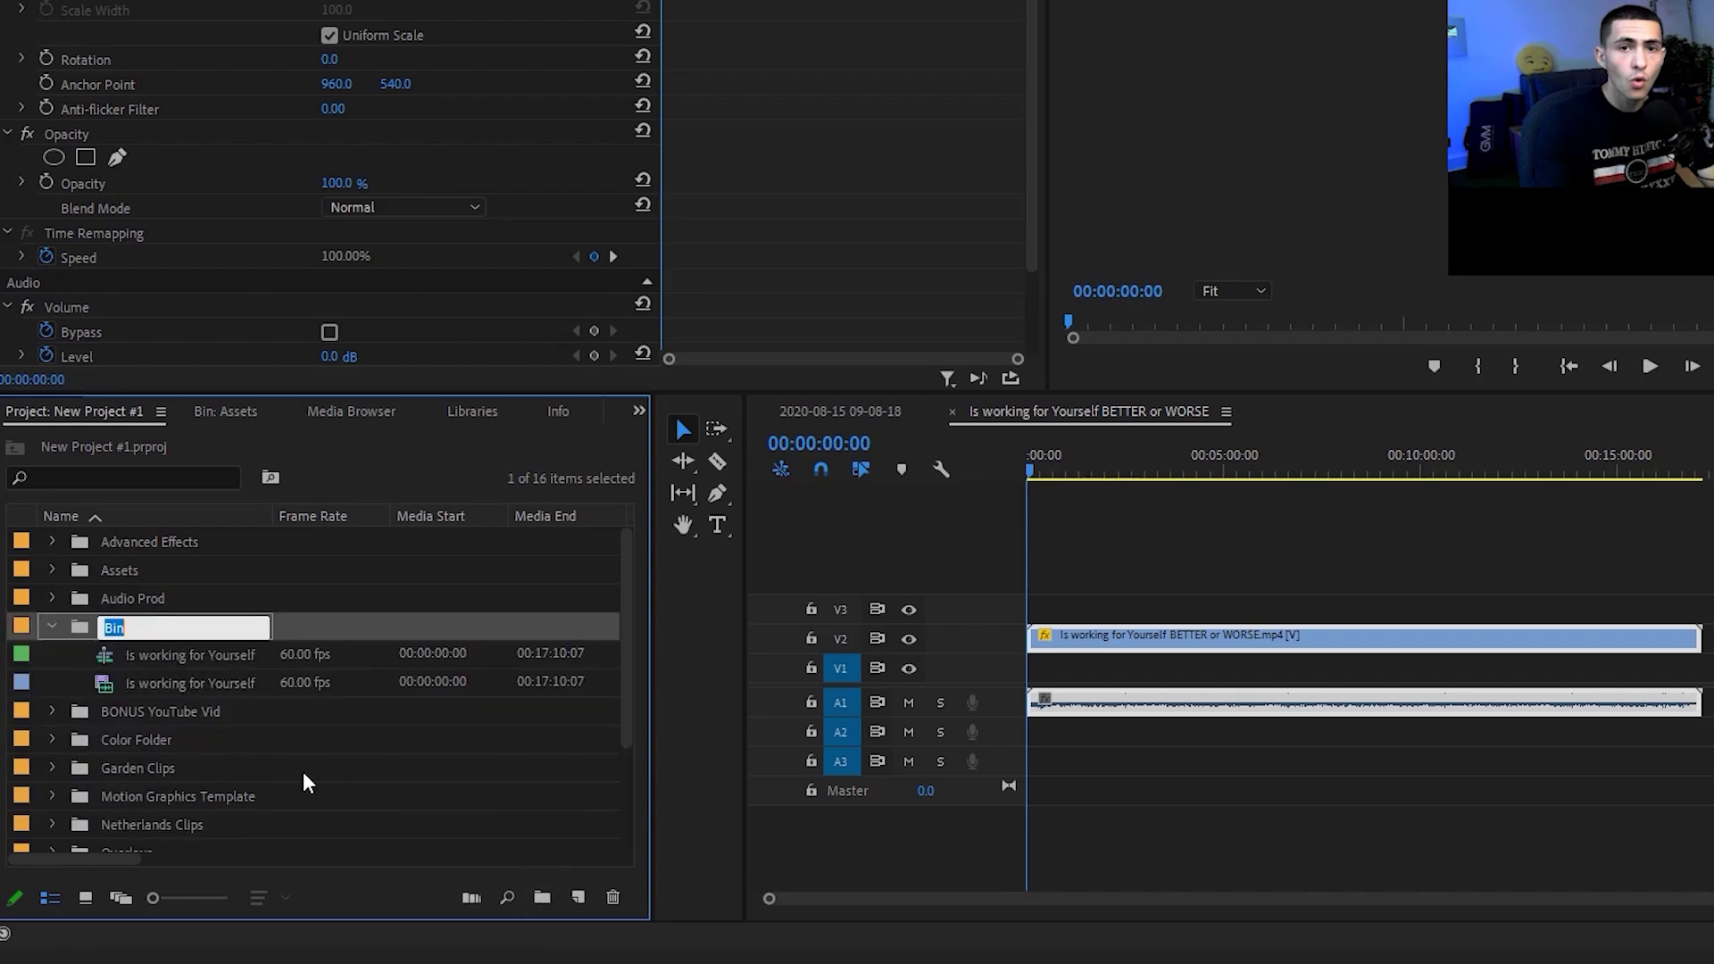
{"action": "type", "text": "BONU"}
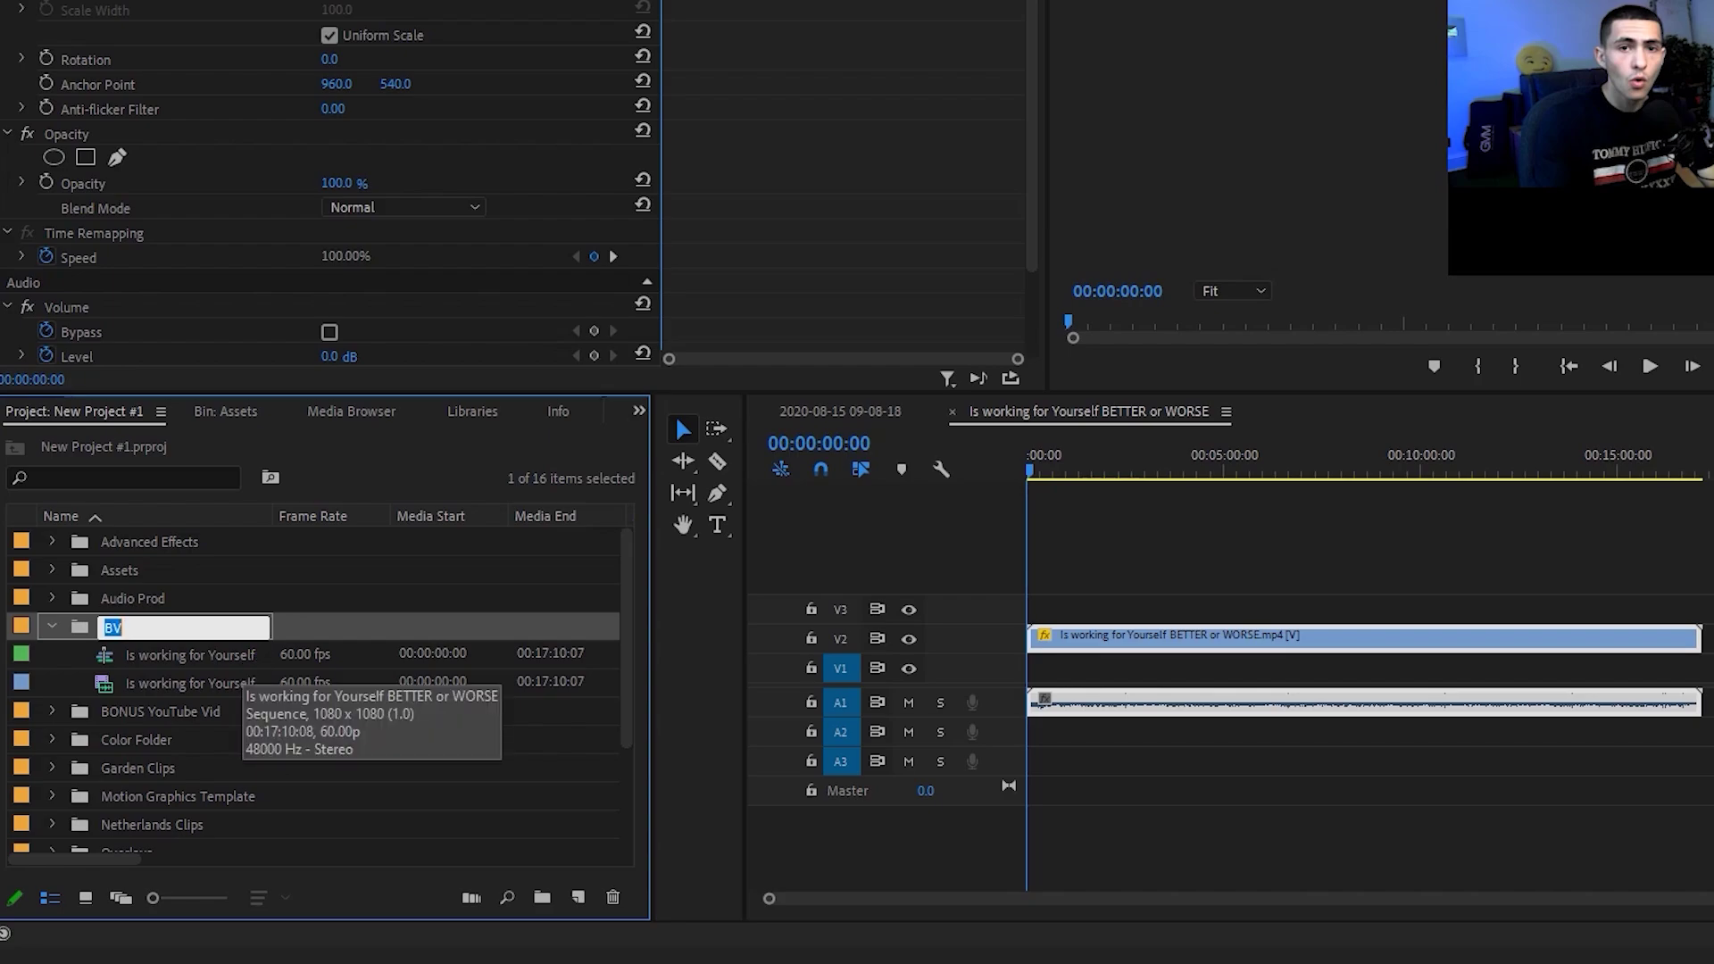
{"action": "type", "text": "S Micro Content"}
{"action": "key", "text": "Tab"}
{"action": "left_click", "coordinate": [182, 634]}
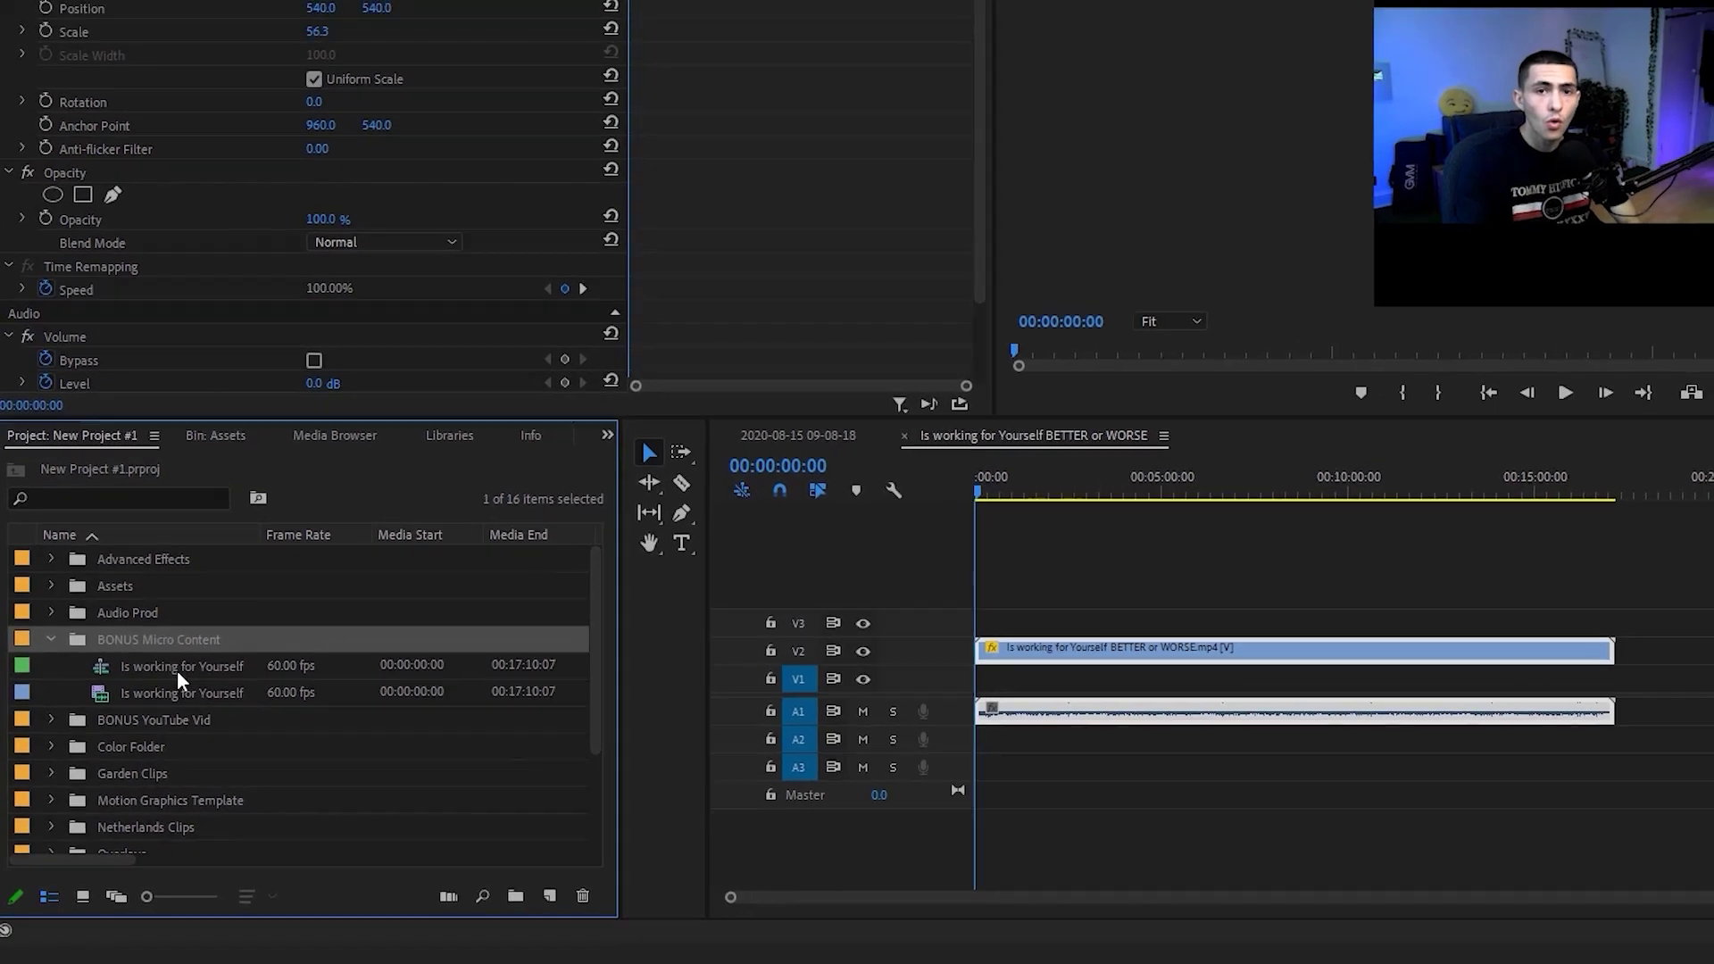
{"action": "key", "text": "ctrl+s"}
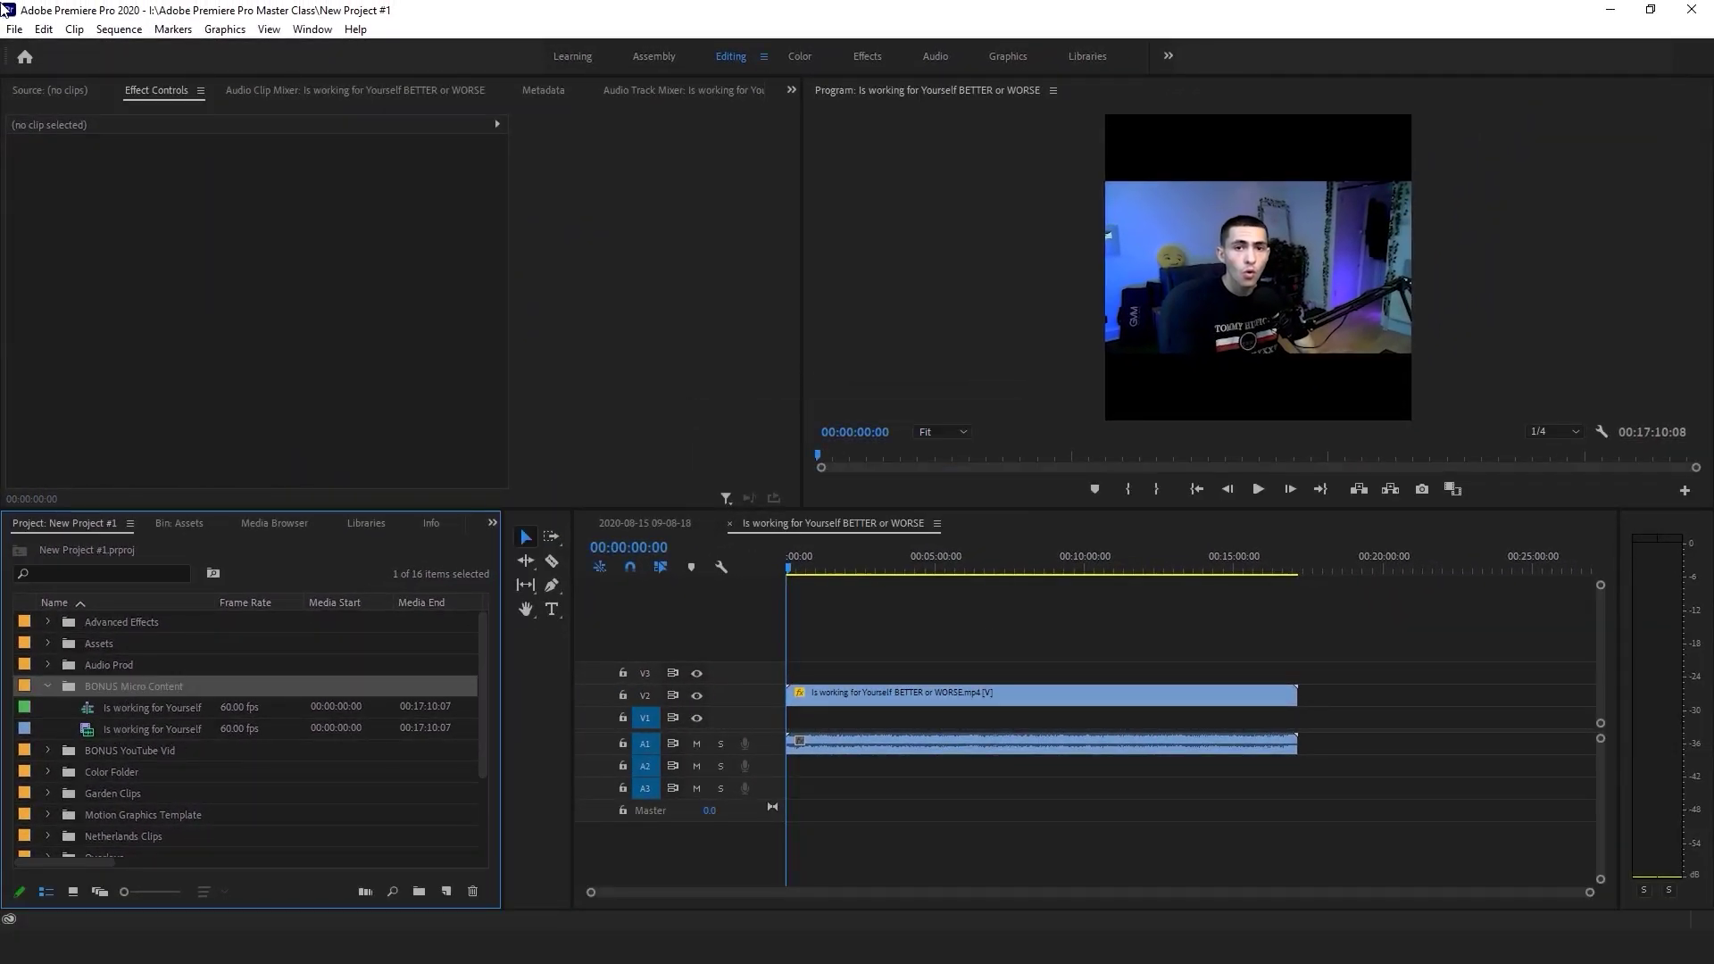
{"action": "left_click", "coordinate": [15, 29]}
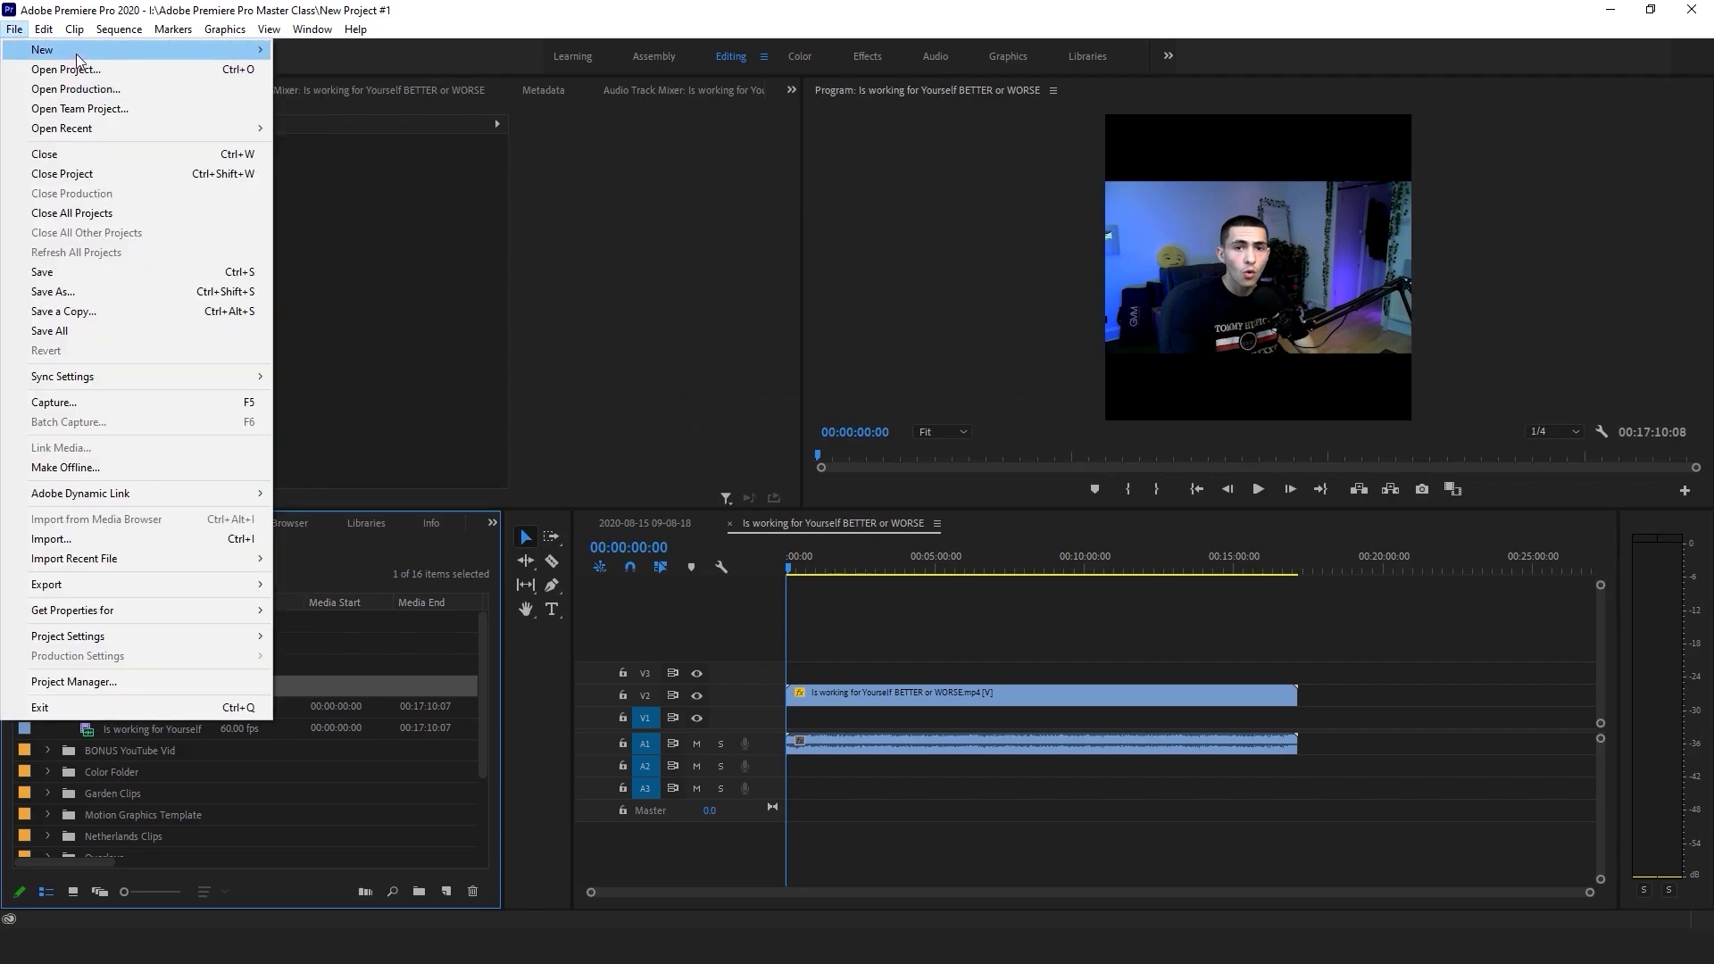
{"action": "left_click", "coordinate": [156, 7]}
{"action": "left_click", "coordinate": [985, 638]}
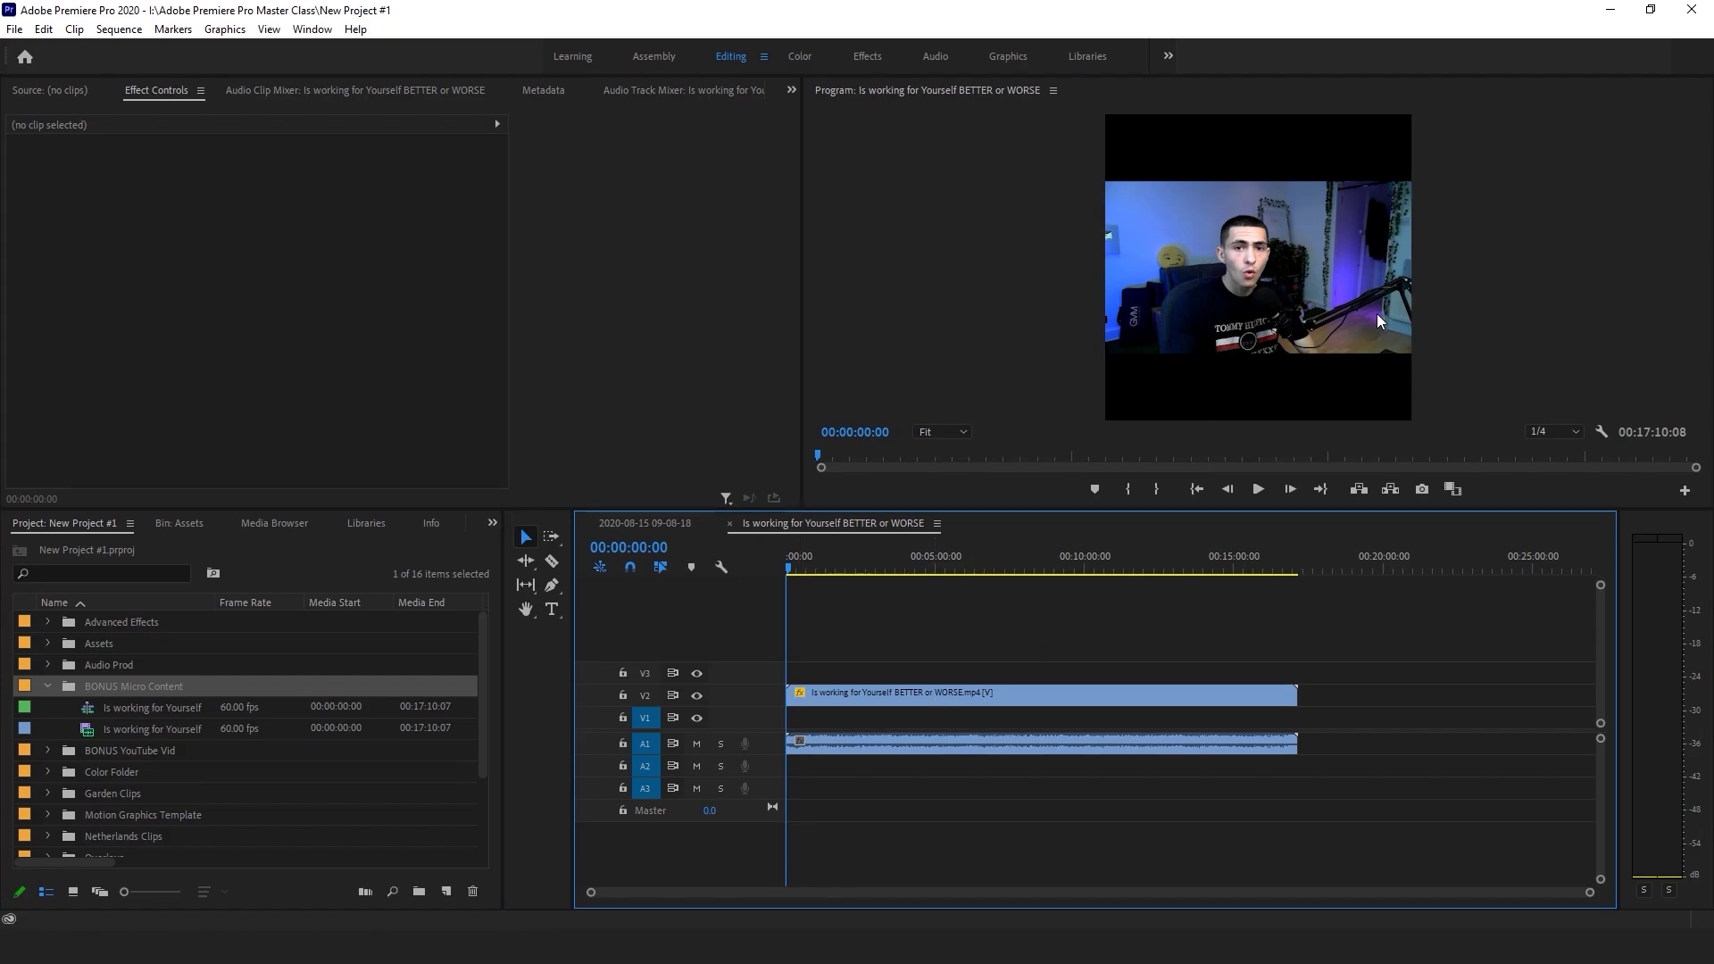
Create a white (FFFFFF) 1080 x 1080 color matte with the default name in the BONUS Micro Content bin.
{"action": "left_click", "coordinate": [116, 688]}
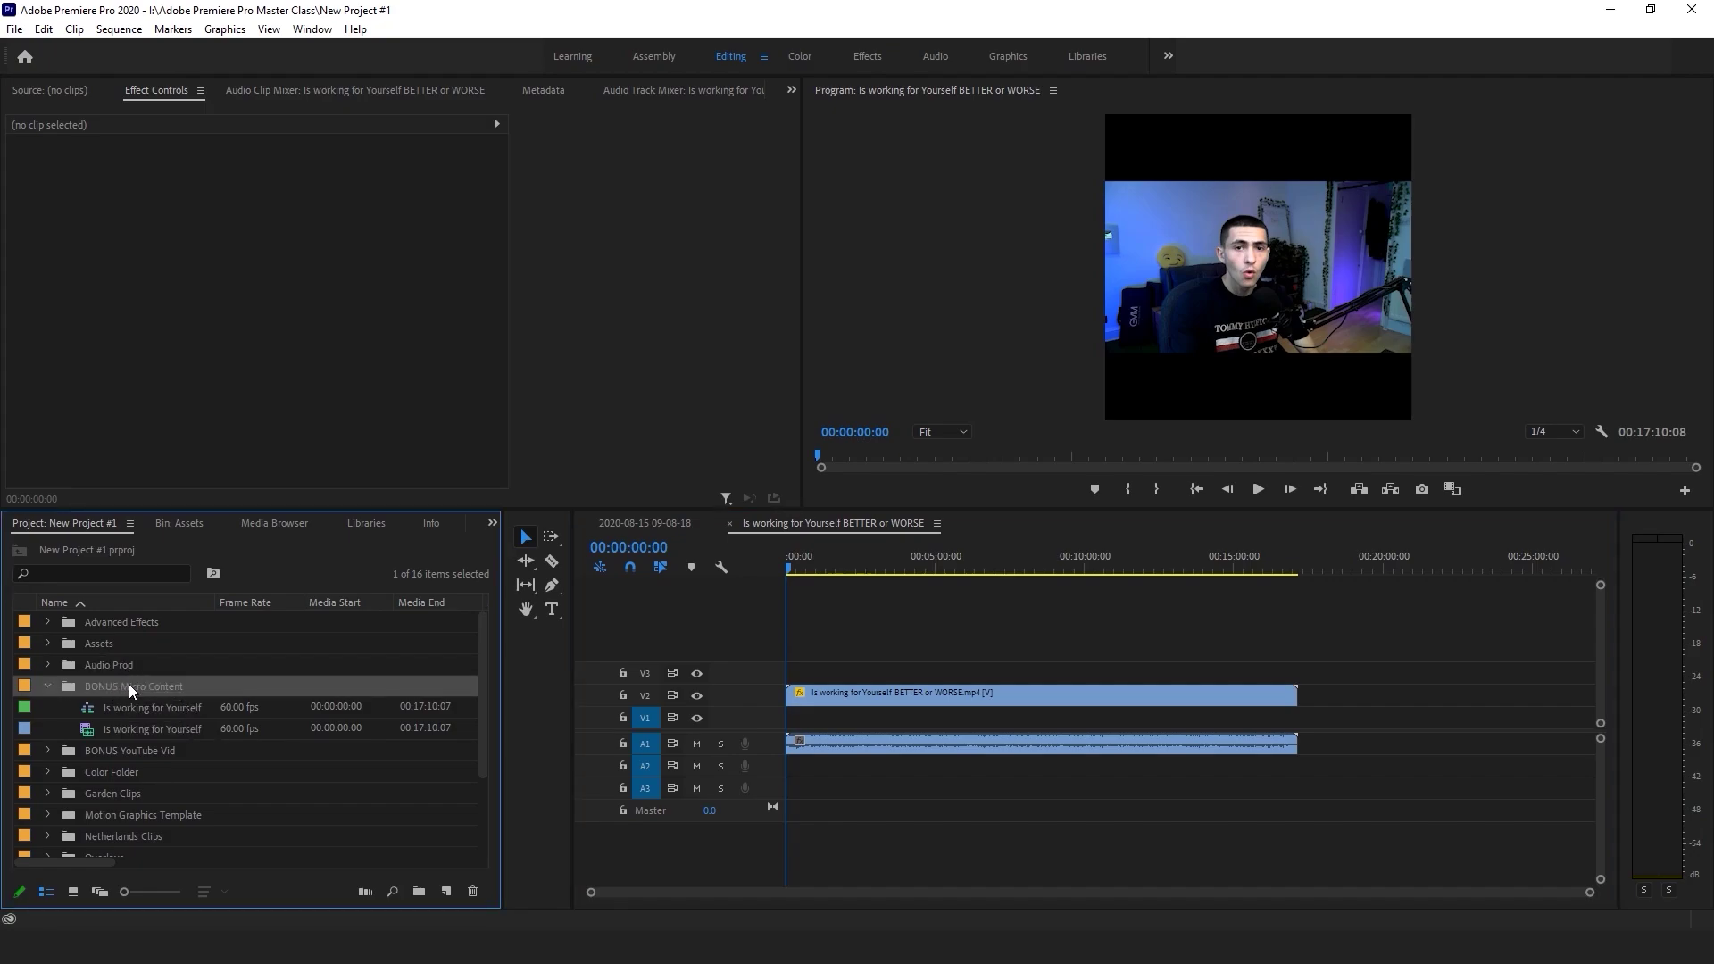
{"action": "left_click", "coordinate": [14, 29]}
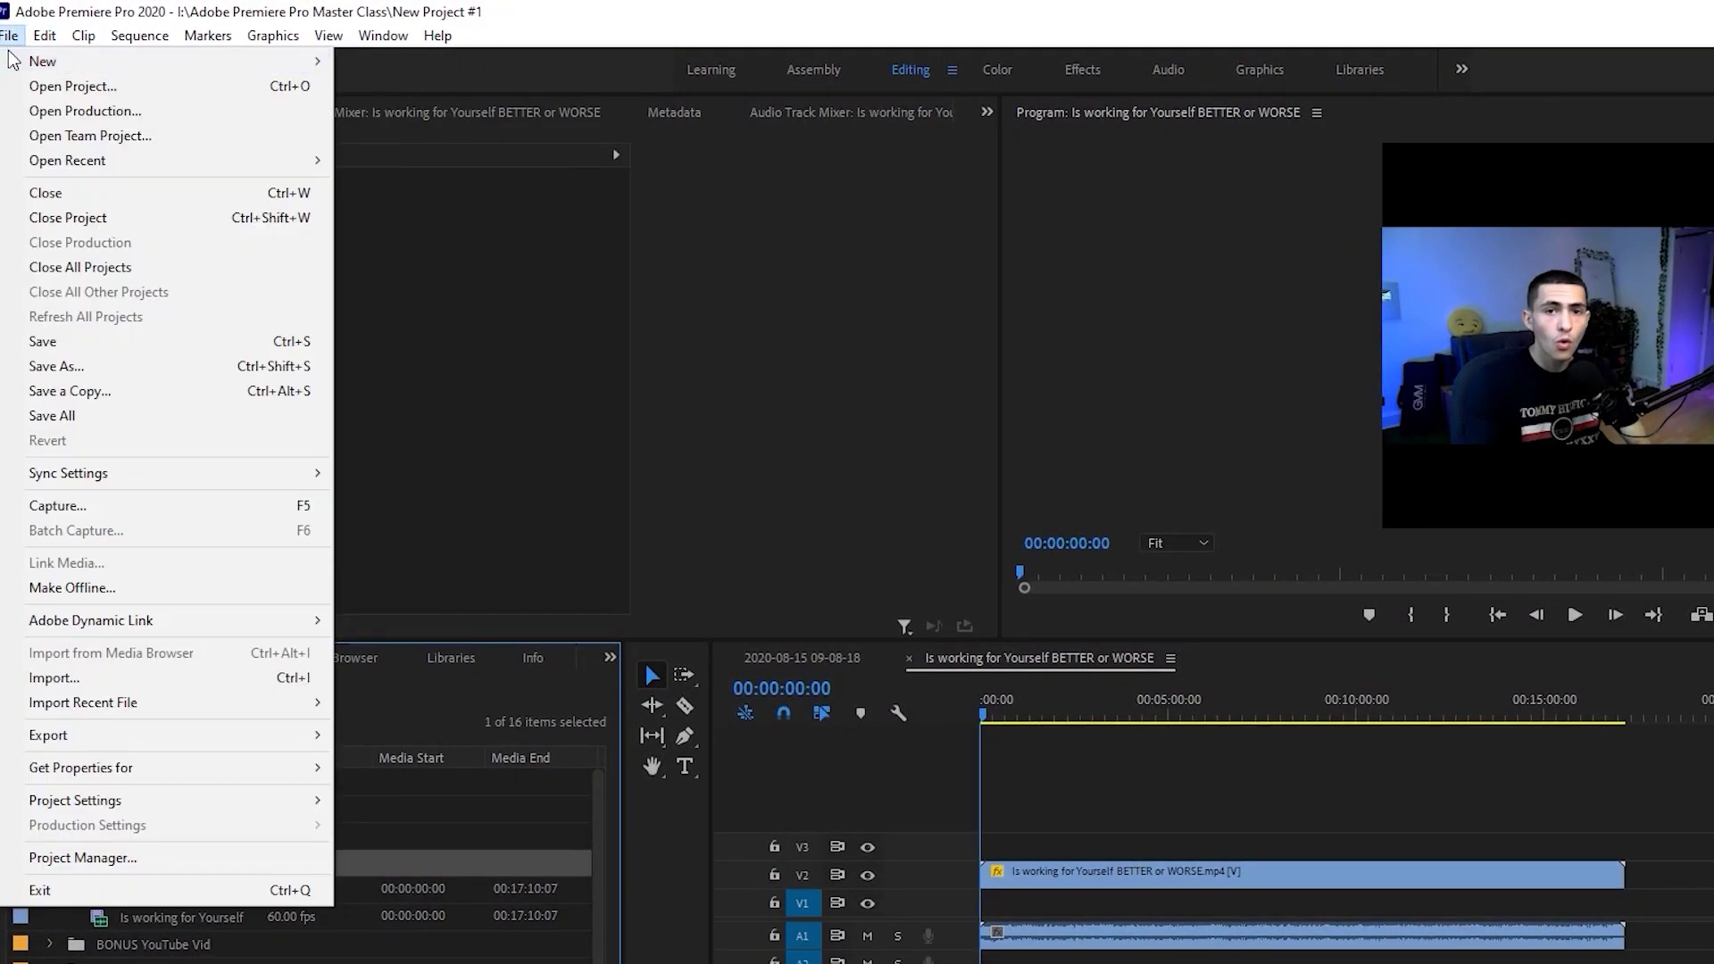
{"action": "mouse_move", "coordinate": [43, 61]}
{"action": "left_click", "coordinate": [473, 489]}
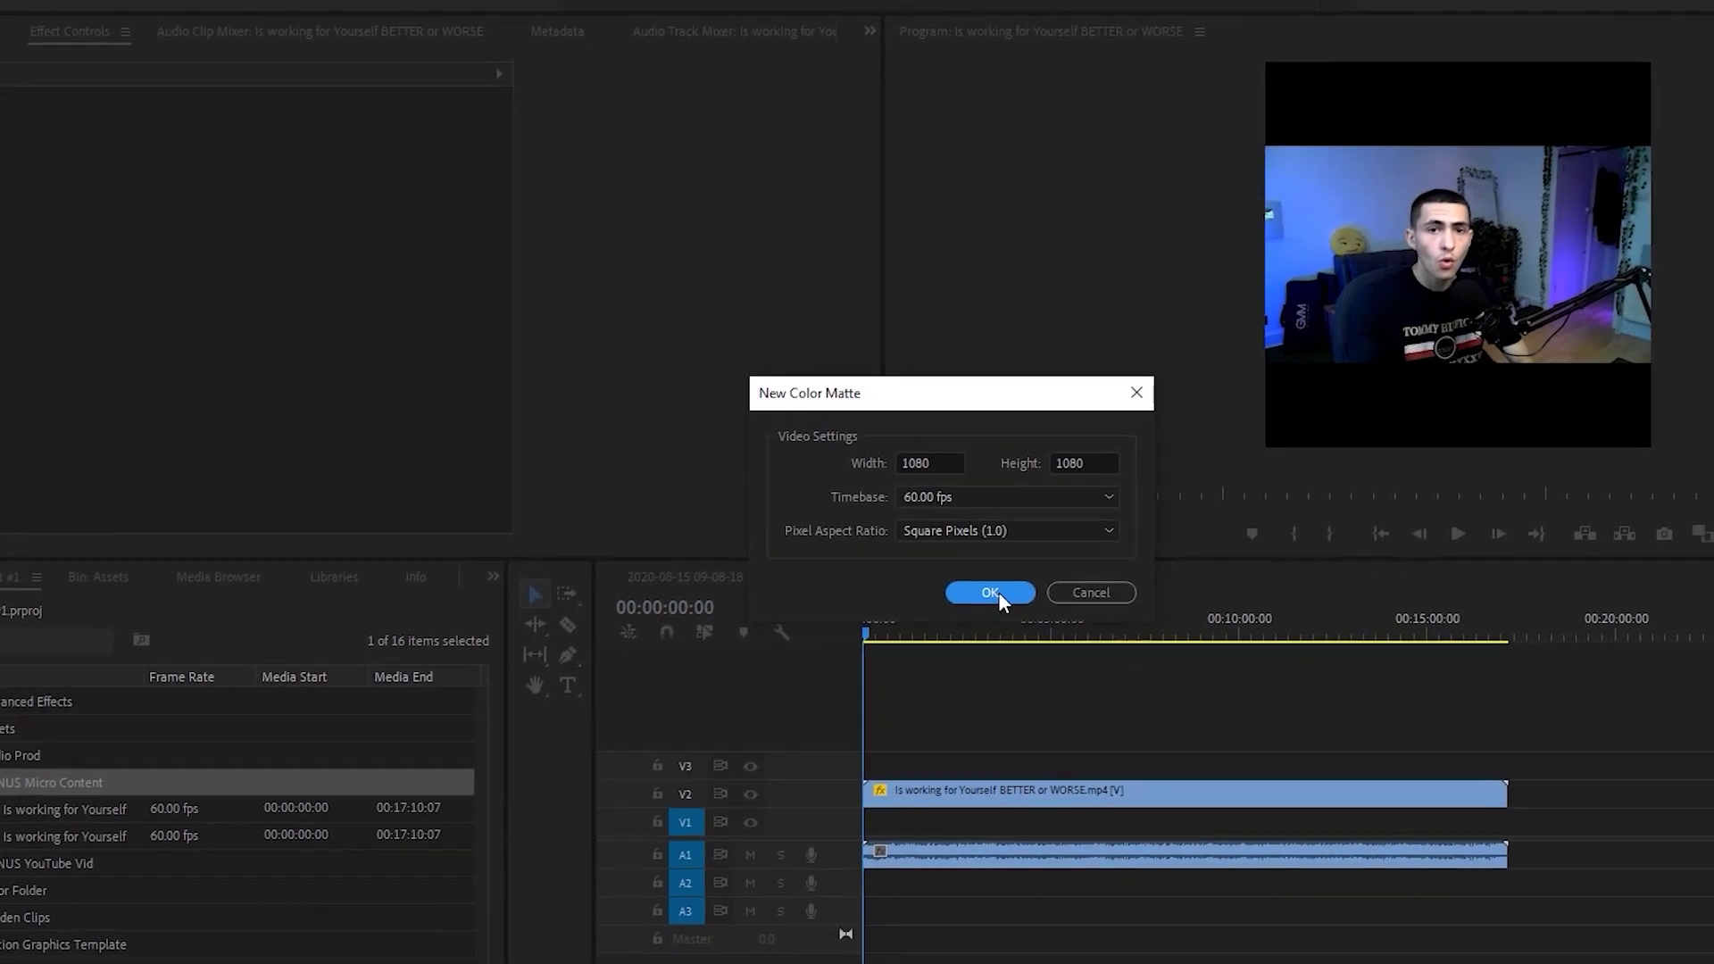
{"action": "left_click", "coordinate": [996, 592]}
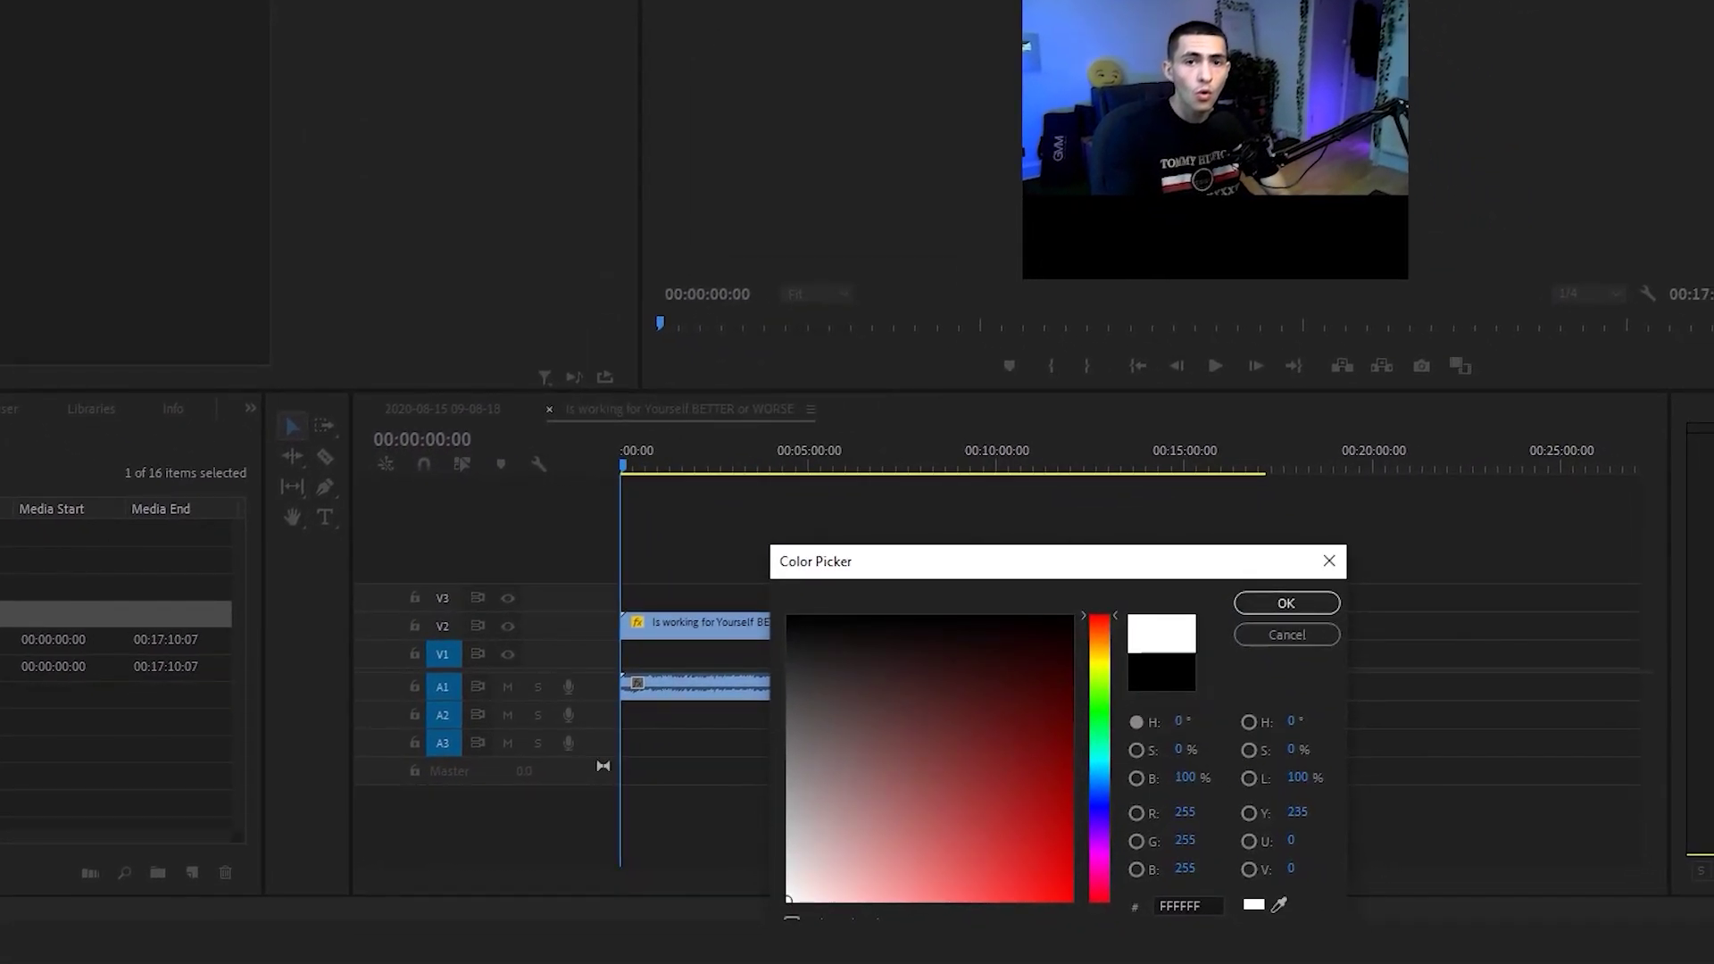
{"action": "key", "text": "Return"}
{"action": "key", "text": "Return"}
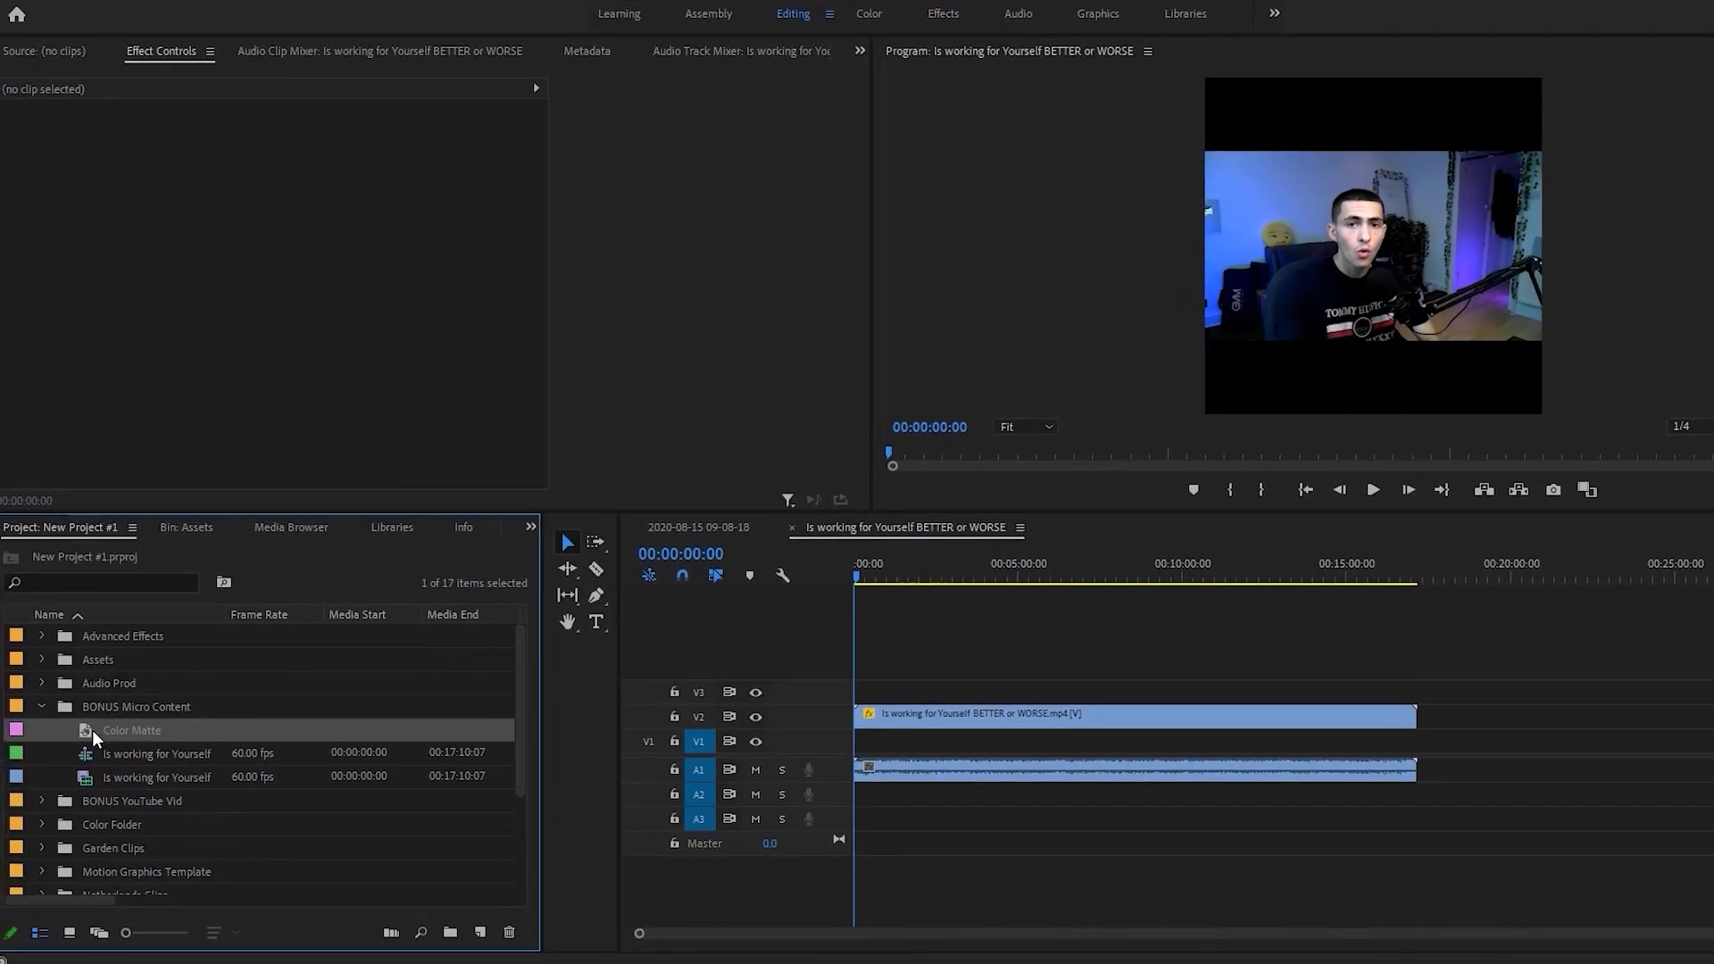
Place the color matte on track V1 beneath the video, extend it to the video's full length, and save the project.
{"action": "left_click_drag", "start_coordinate": [93, 730], "coordinate": [1417, 741]}
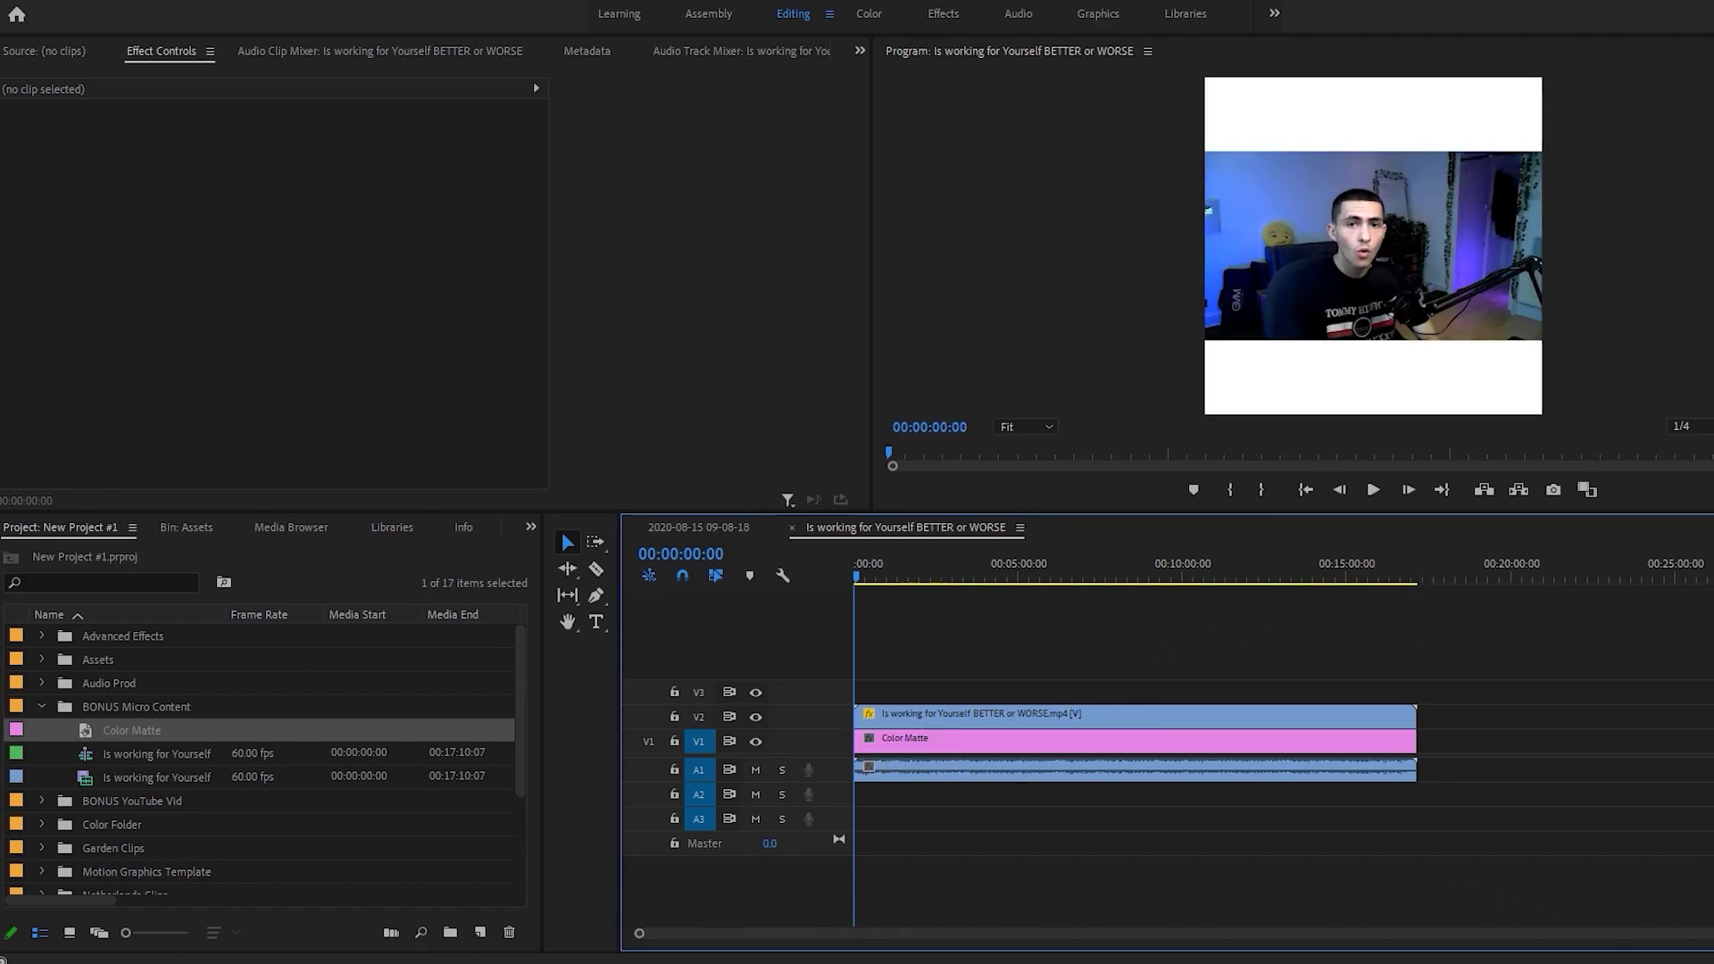
{"action": "left_click_drag", "start_coordinate": [1696, 933], "coordinate": [1586, 933]}
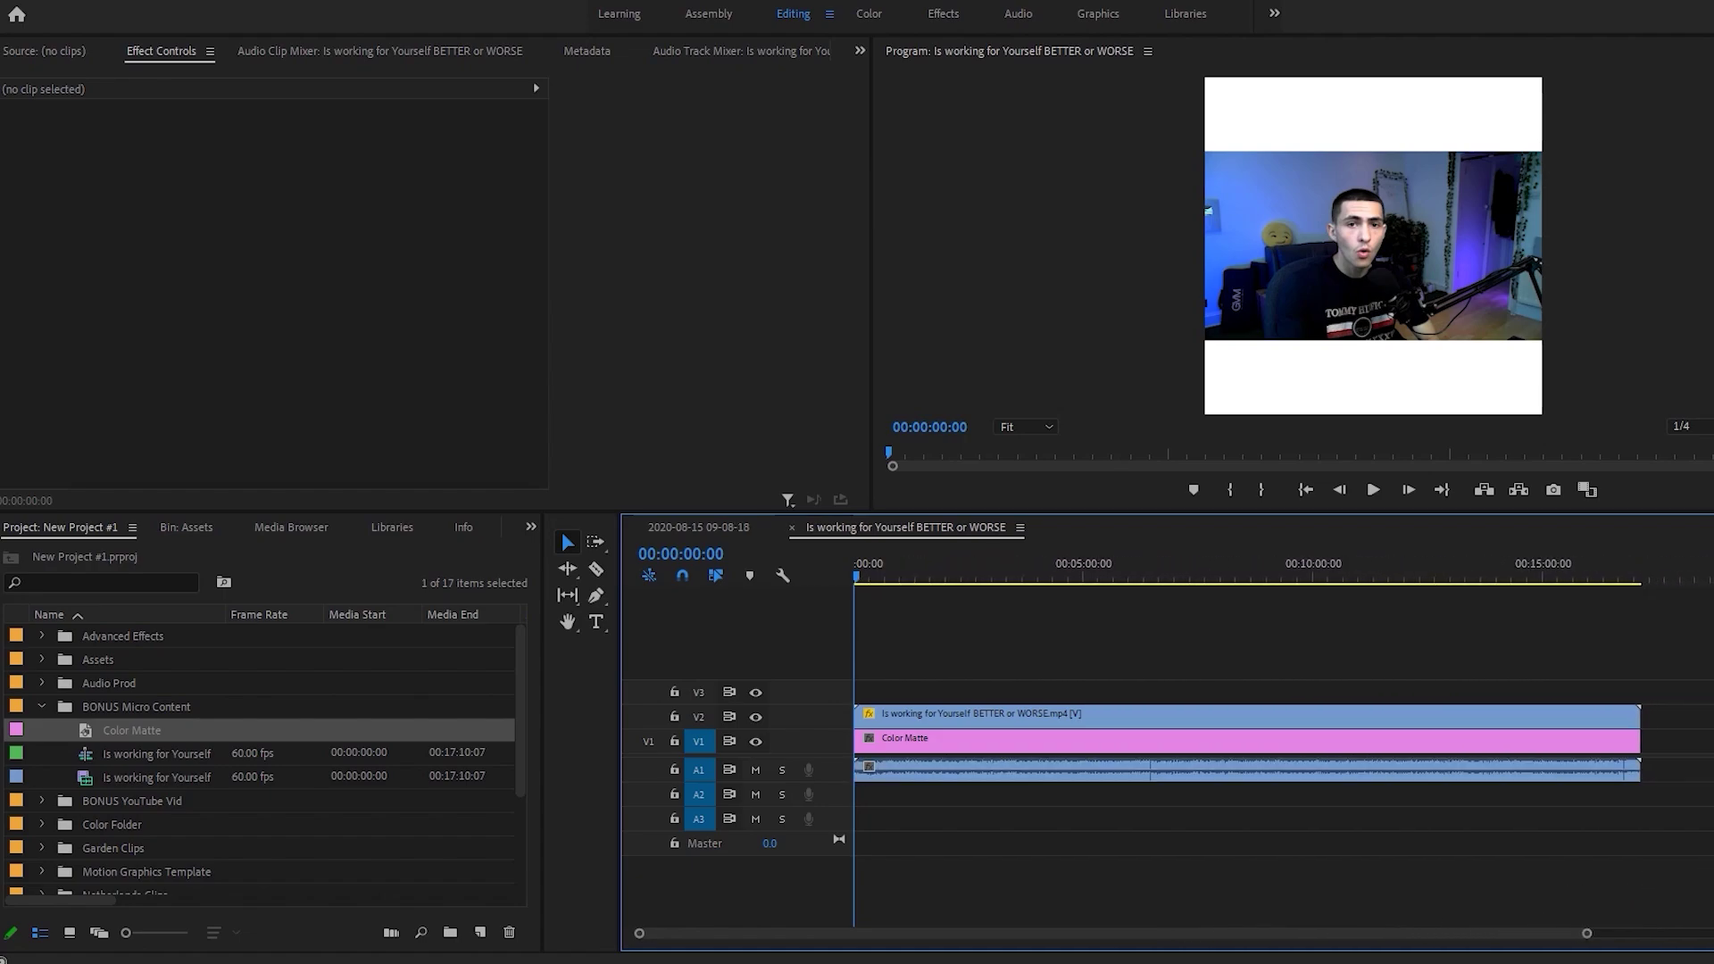
{"action": "key", "text": "ctrl+s"}
Play the square sequence from its start to review the footage over the white background.
{"action": "left_click", "coordinate": [123, 708]}
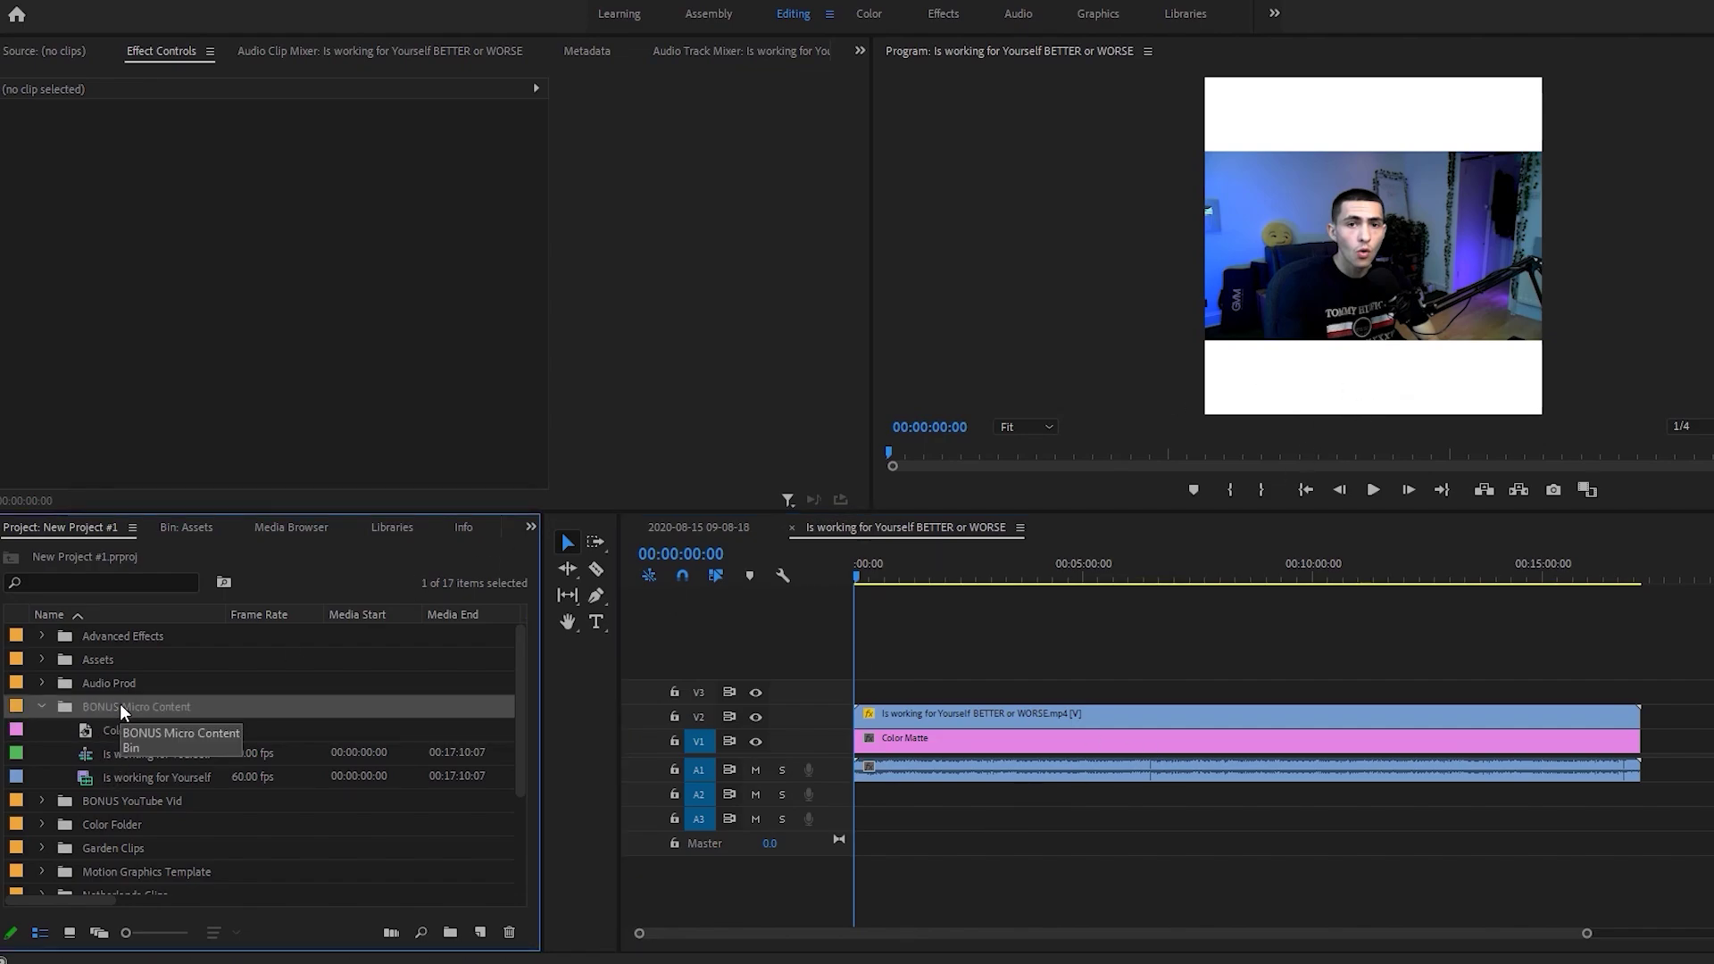
{"action": "left_click", "coordinate": [1049, 659]}
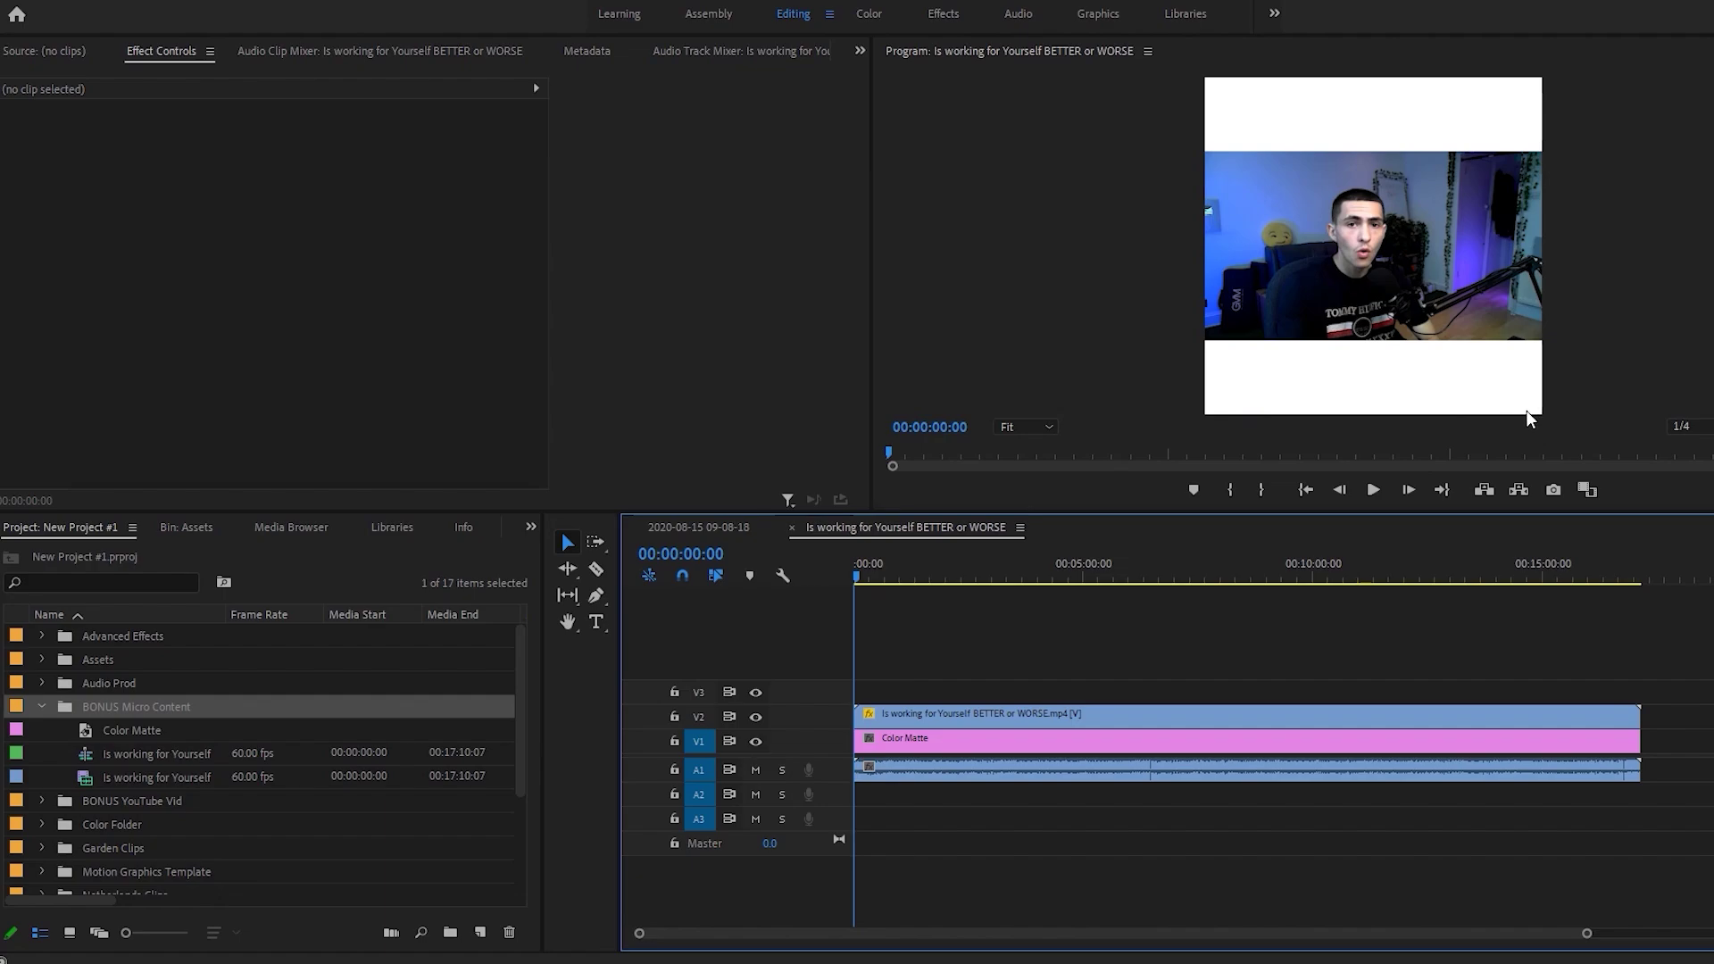
{"action": "left_click_drag", "start_coordinate": [1586, 934], "coordinate": [1231, 934]}
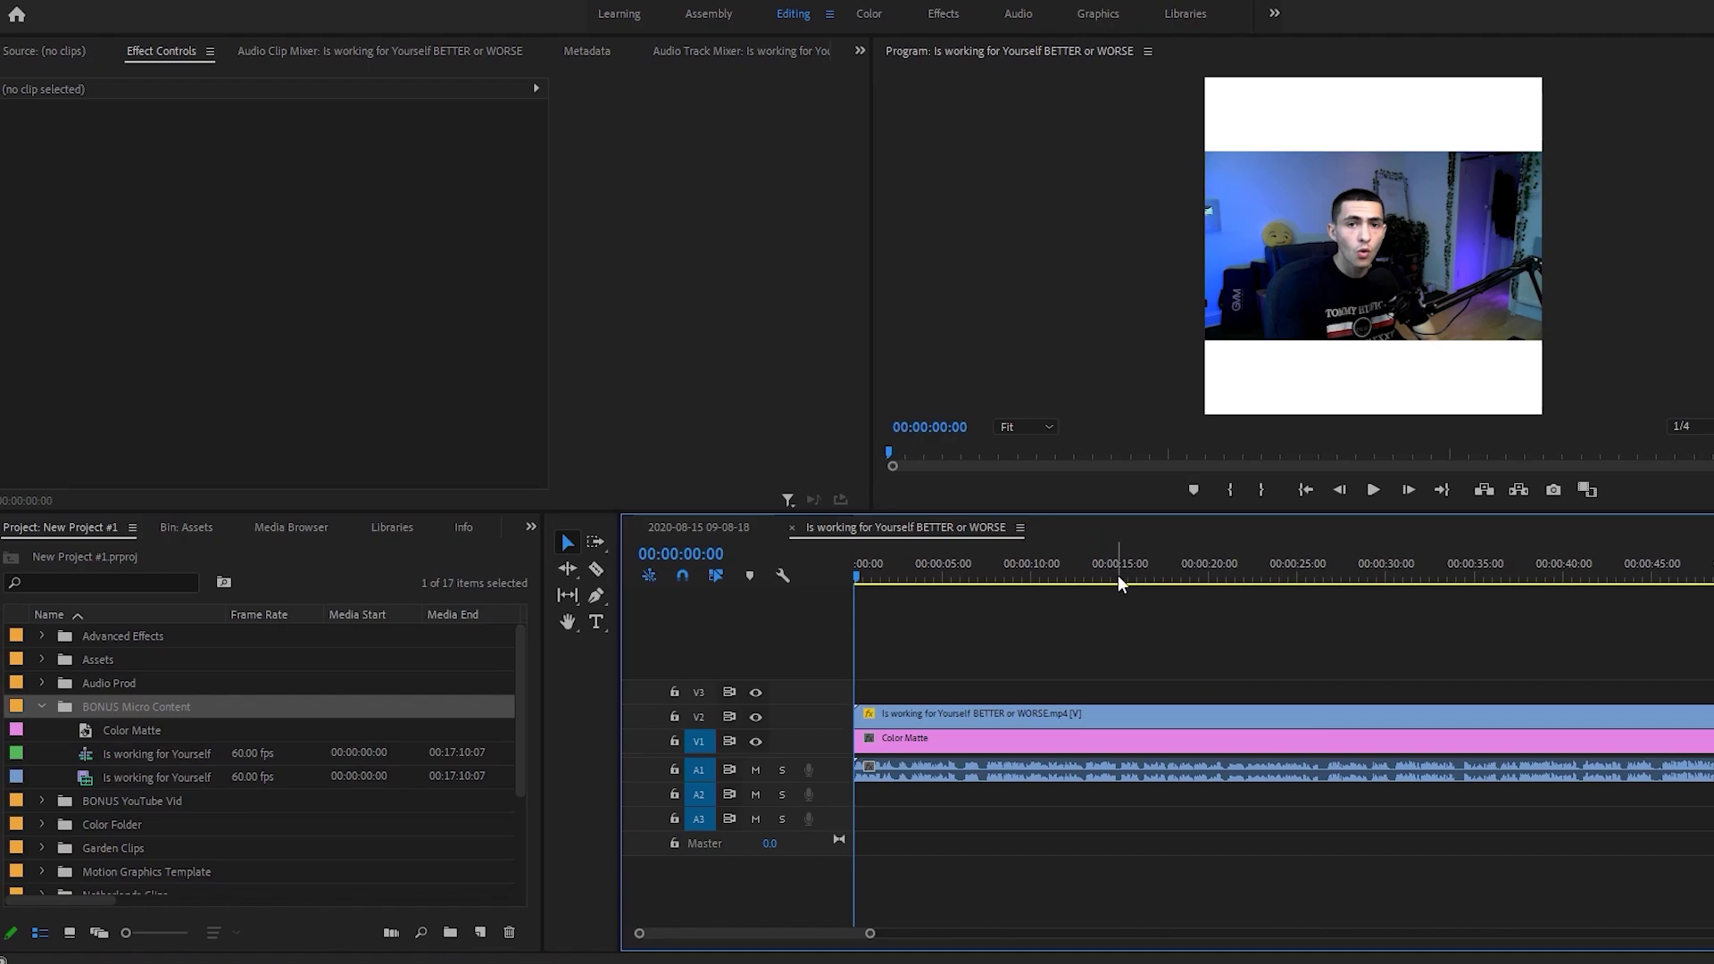
{"action": "left_click", "coordinate": [1008, 712]}
{"action": "left_click", "coordinate": [1209, 634]}
{"action": "key", "text": "space"}
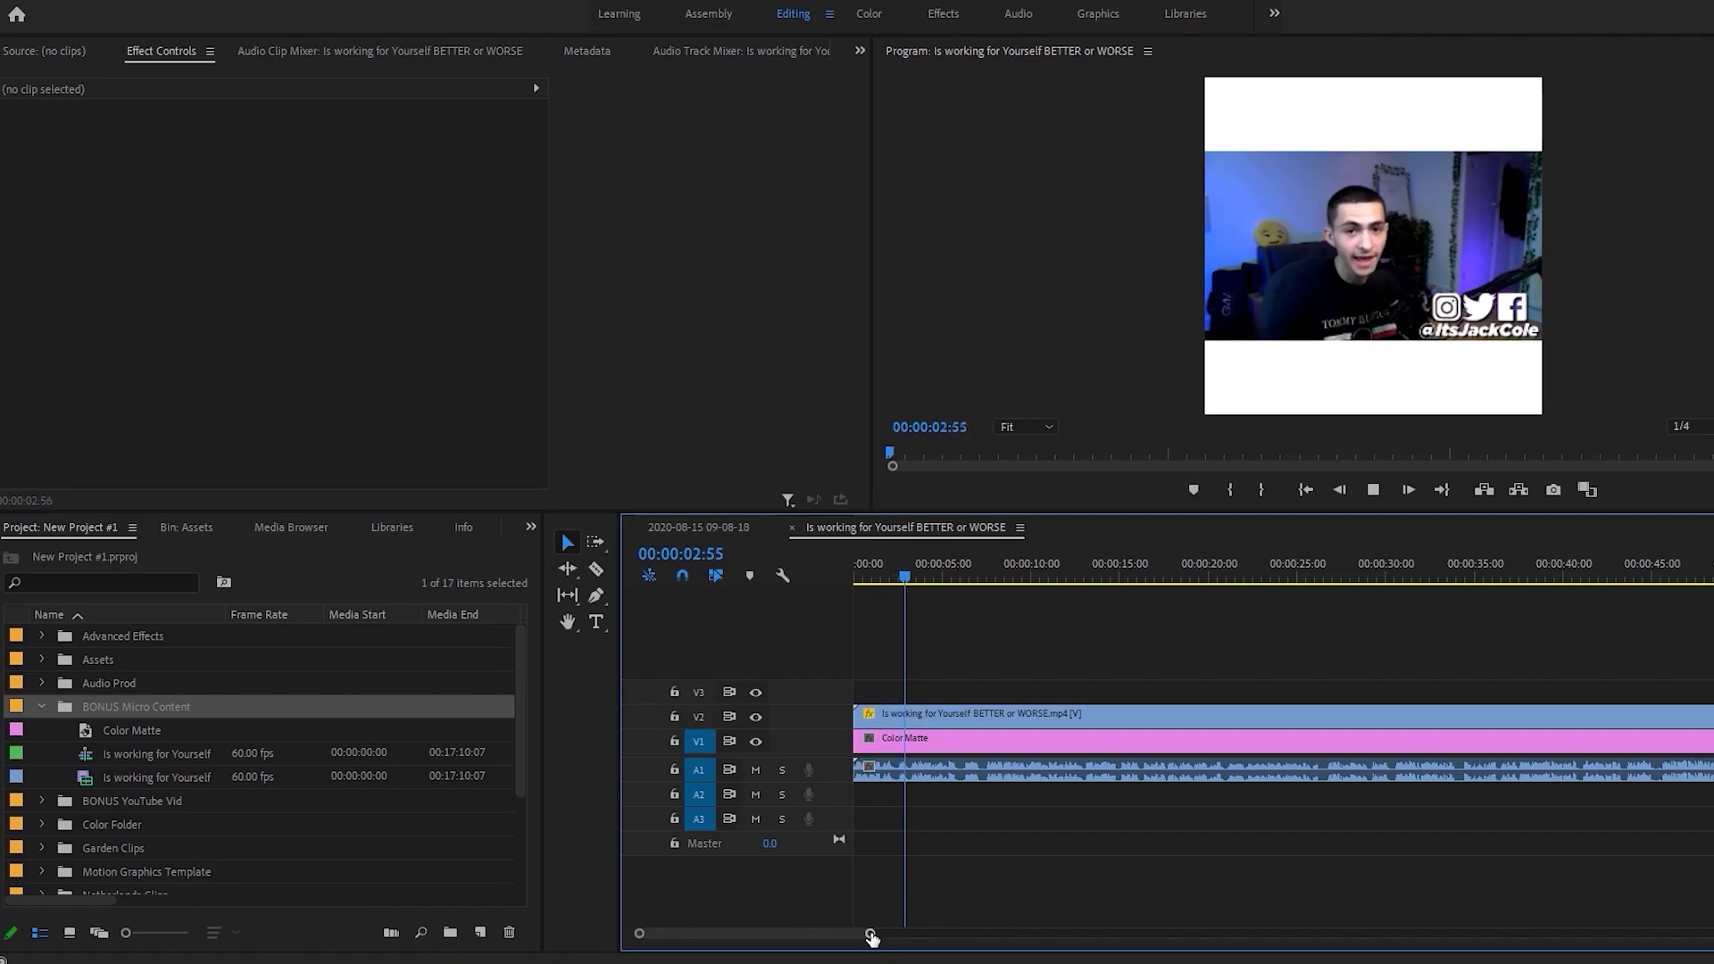
Play the opening of the square sequence and skim ahead to the "Working for Yourself" slide at about 00:01:15.
{"action": "left_click_drag", "start_coordinate": [871, 936], "coordinate": [795, 933]}
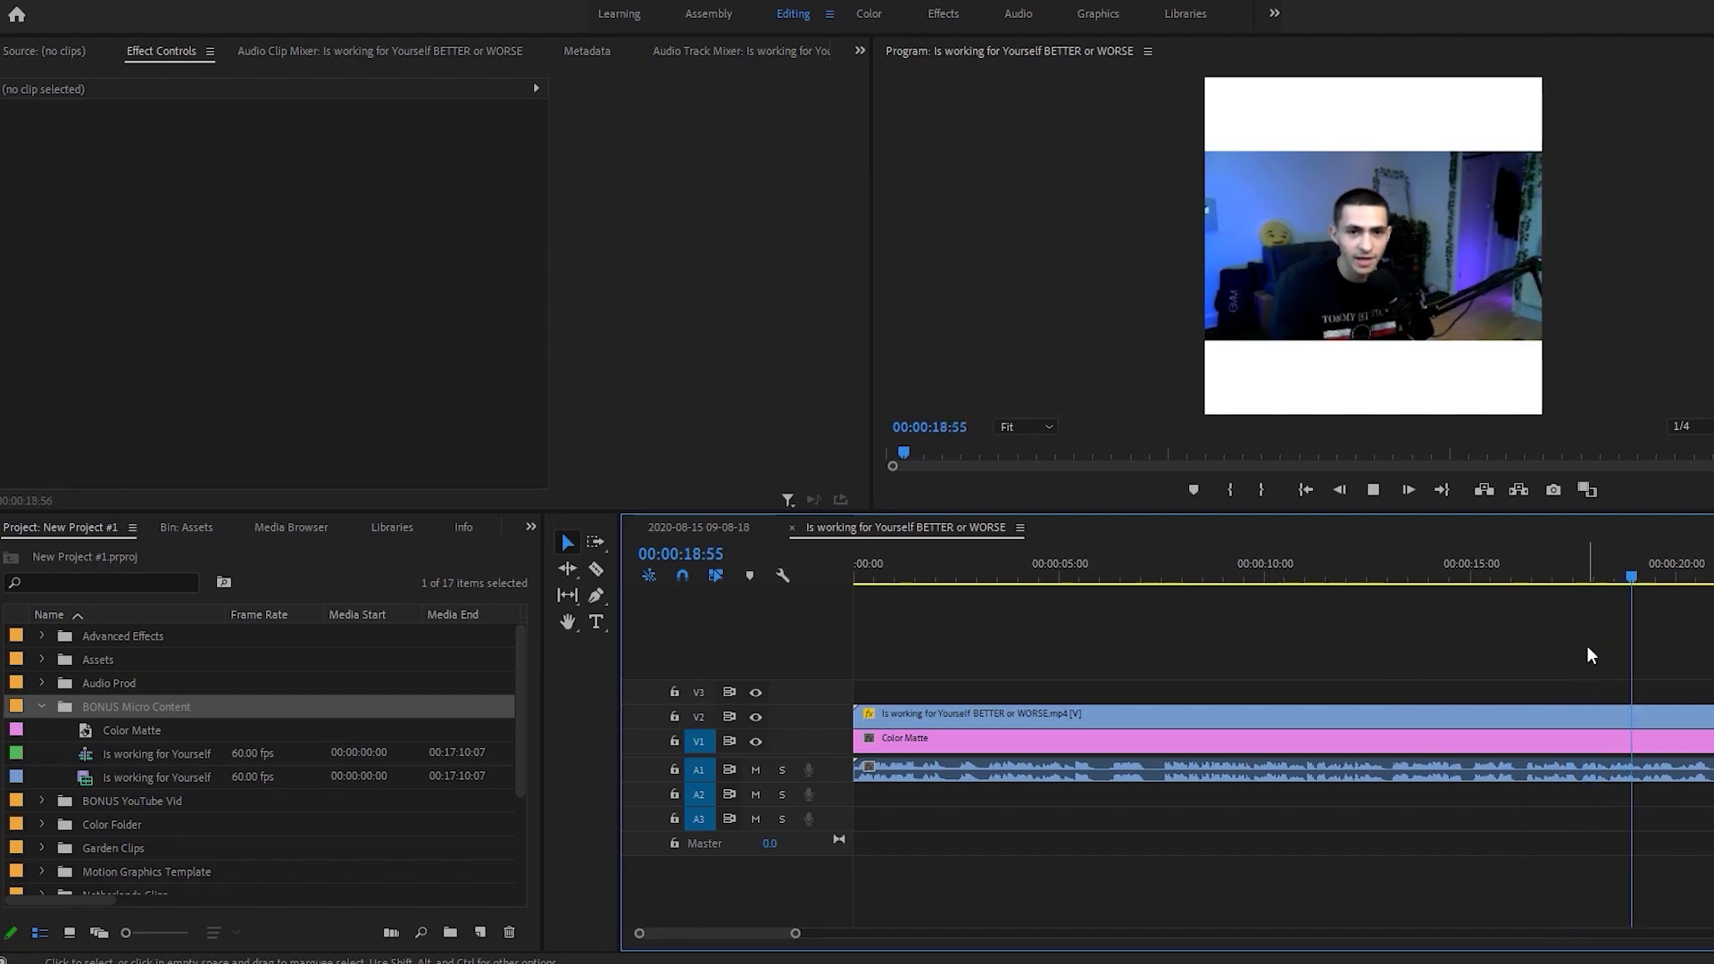
{"action": "key", "text": "space"}
{"action": "key", "text": "d"}
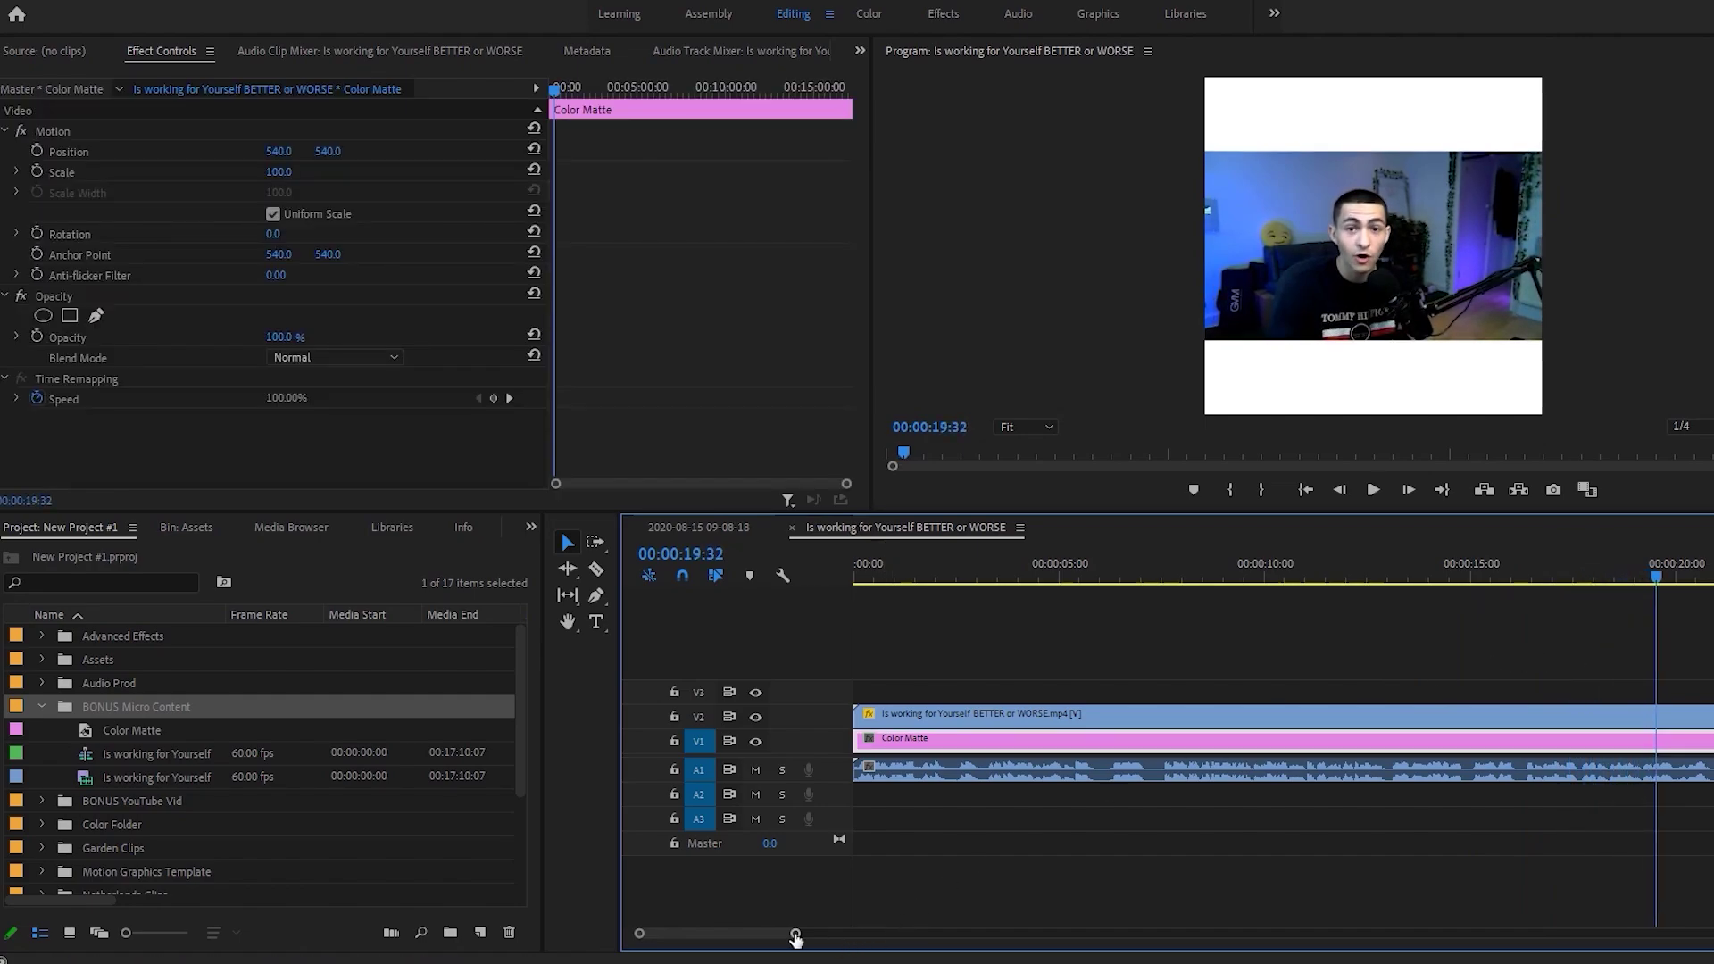
{"action": "left_click_drag", "start_coordinate": [796, 936], "coordinate": [1170, 934]}
{"action": "left_click_drag", "start_coordinate": [1007, 571], "coordinate": [1053, 575]}
{"action": "key", "text": "space"}
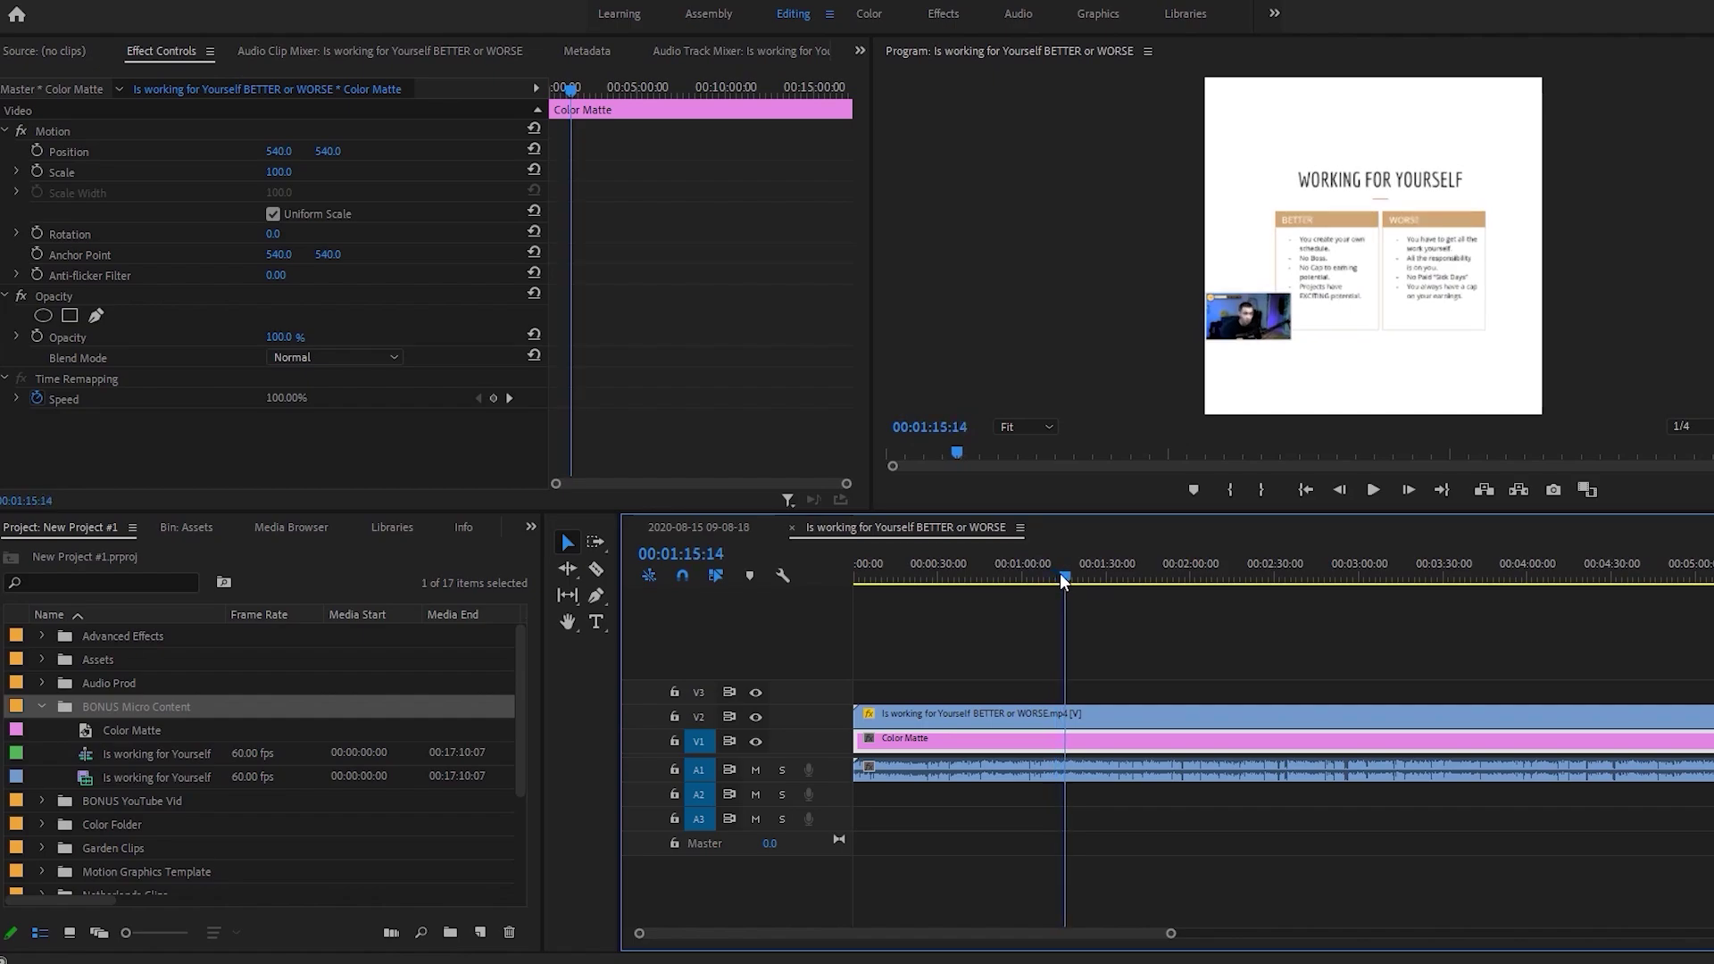
Replay the sequence from its start to find where the excerpt should begin before the "Should you work for yourself?" title.
{"action": "key", "text": "space"}
{"action": "key", "text": "Home"}
{"action": "key", "text": "space"}
{"action": "left_click", "coordinate": [1017, 652]}
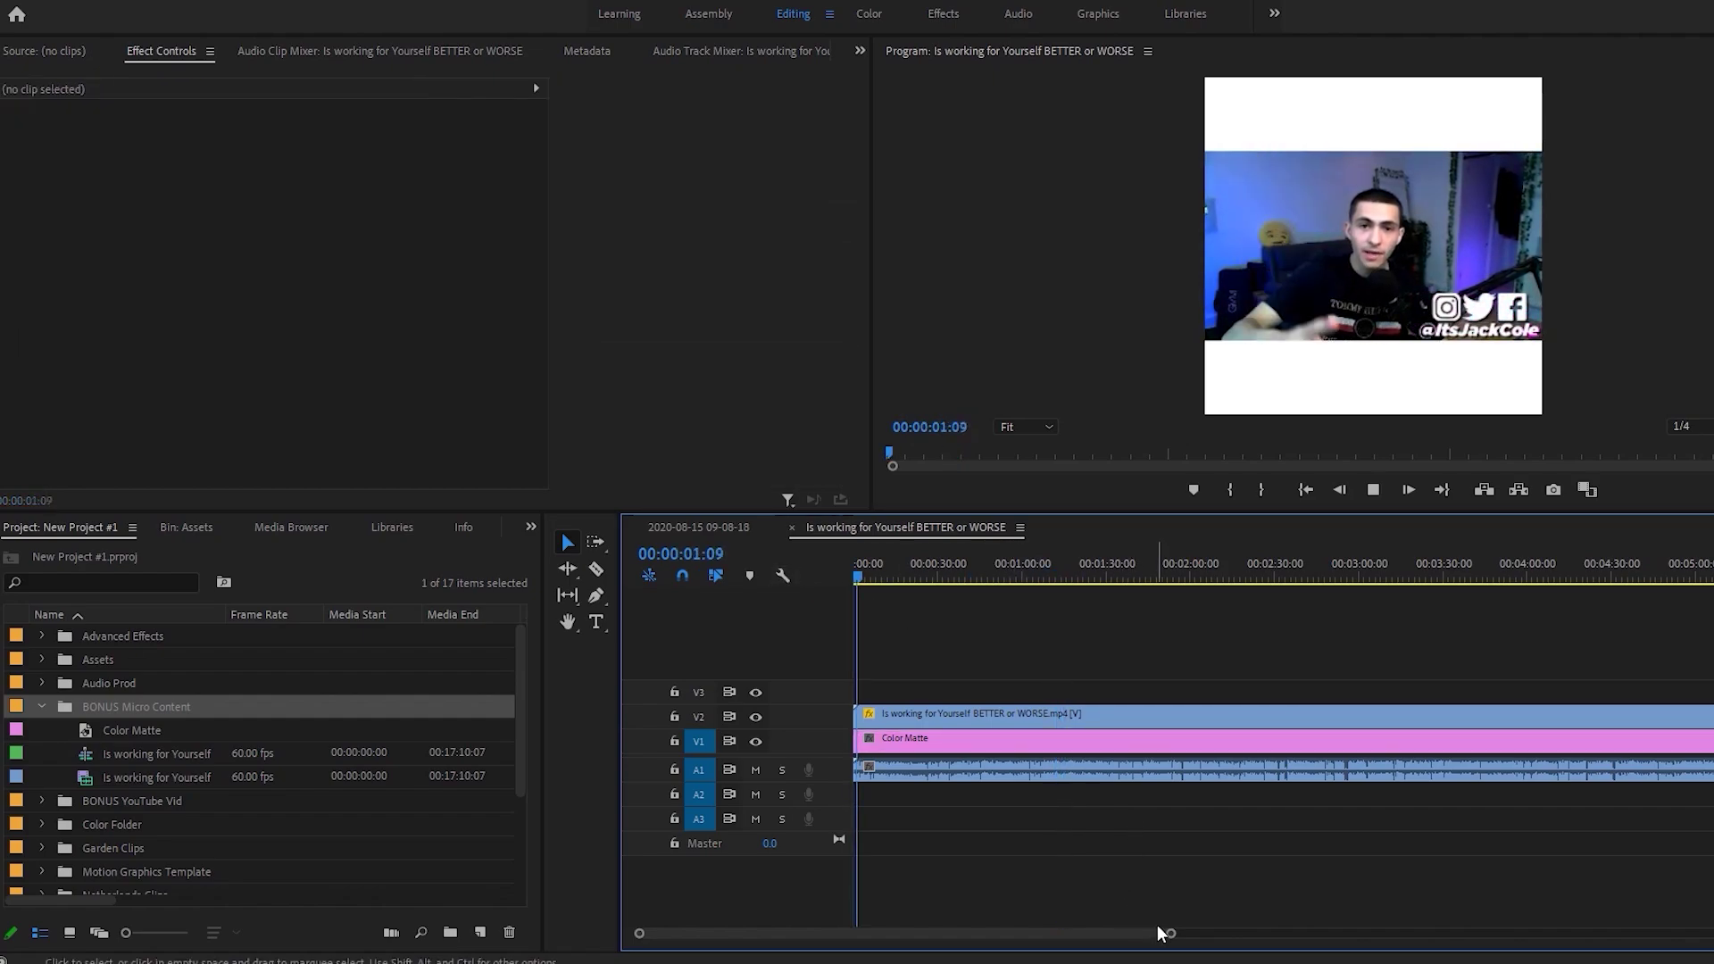
{"action": "left_click_drag", "start_coordinate": [1170, 933], "coordinate": [861, 934]}
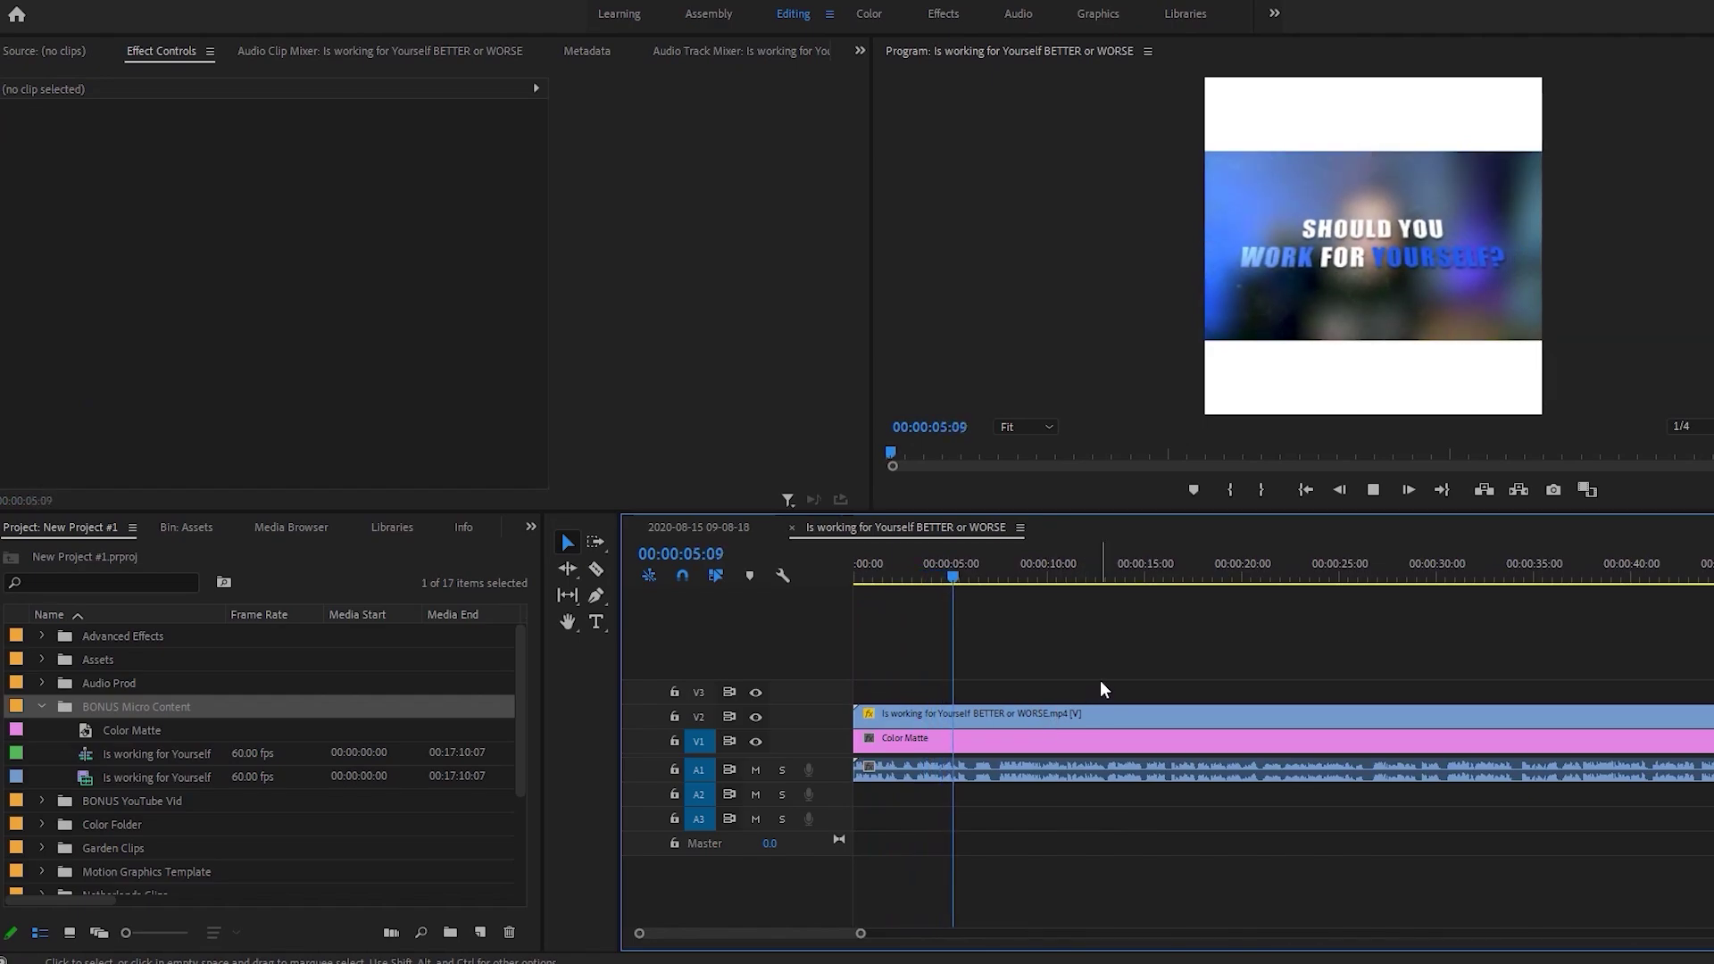
{"action": "key", "text": "space"}
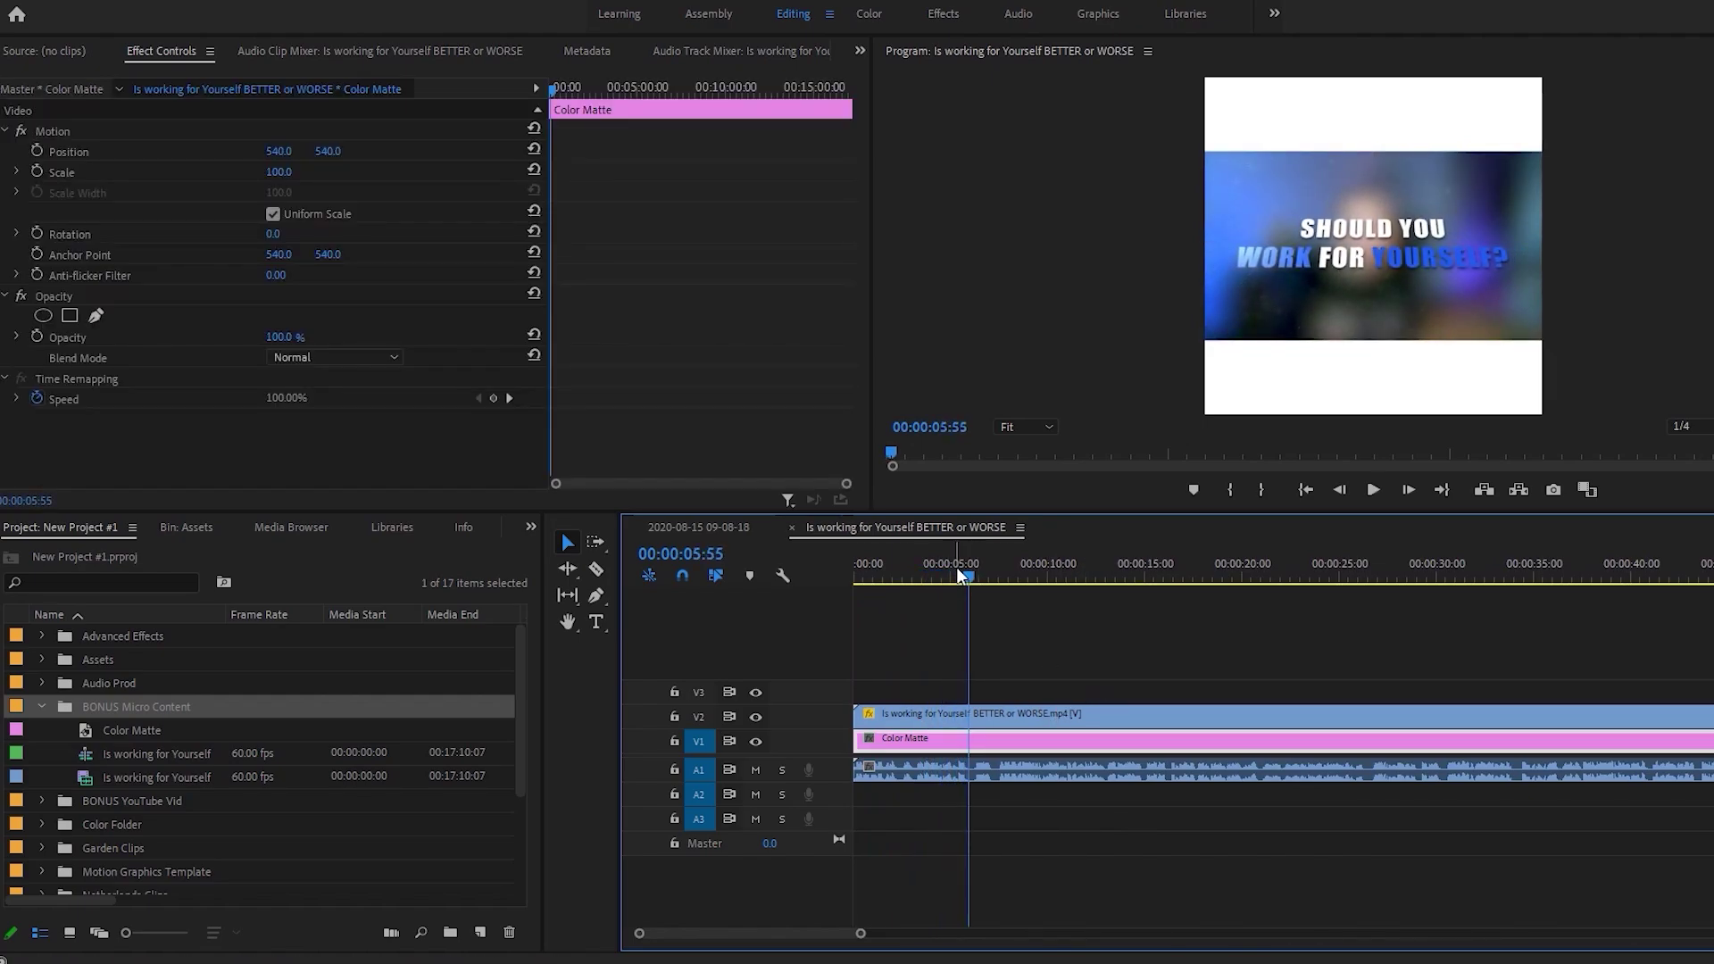
{"action": "left_click_drag", "start_coordinate": [951, 569], "coordinate": [860, 586]}
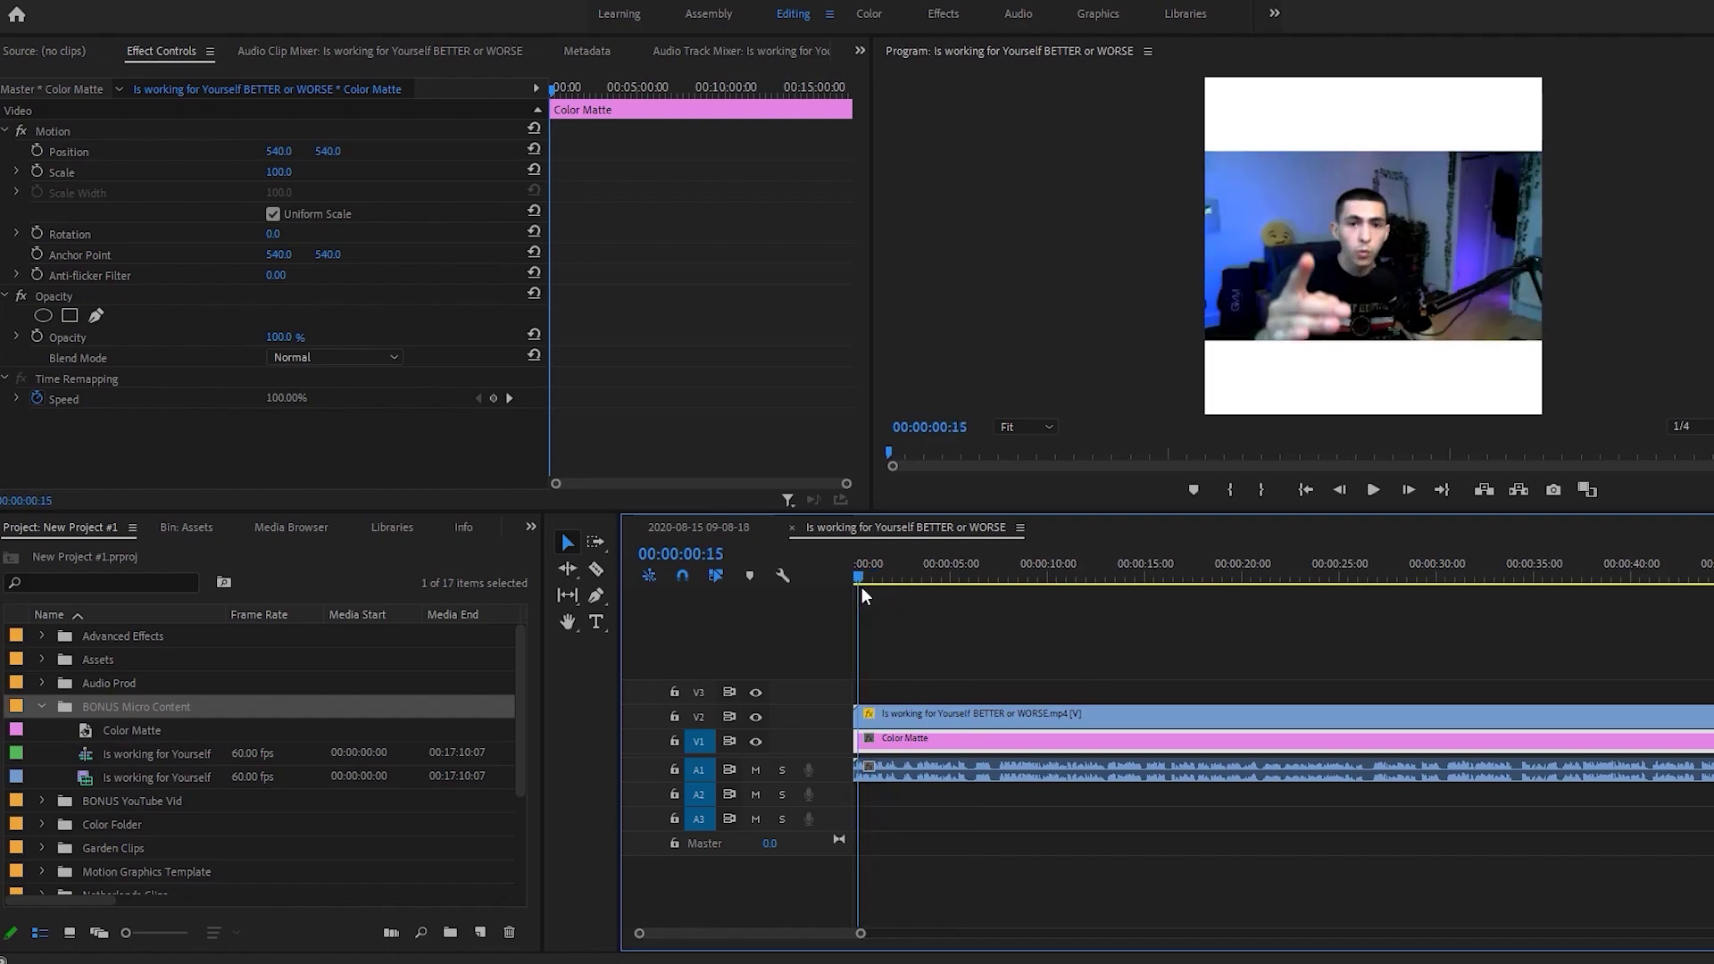
{"action": "left_click", "coordinate": [1218, 604]}
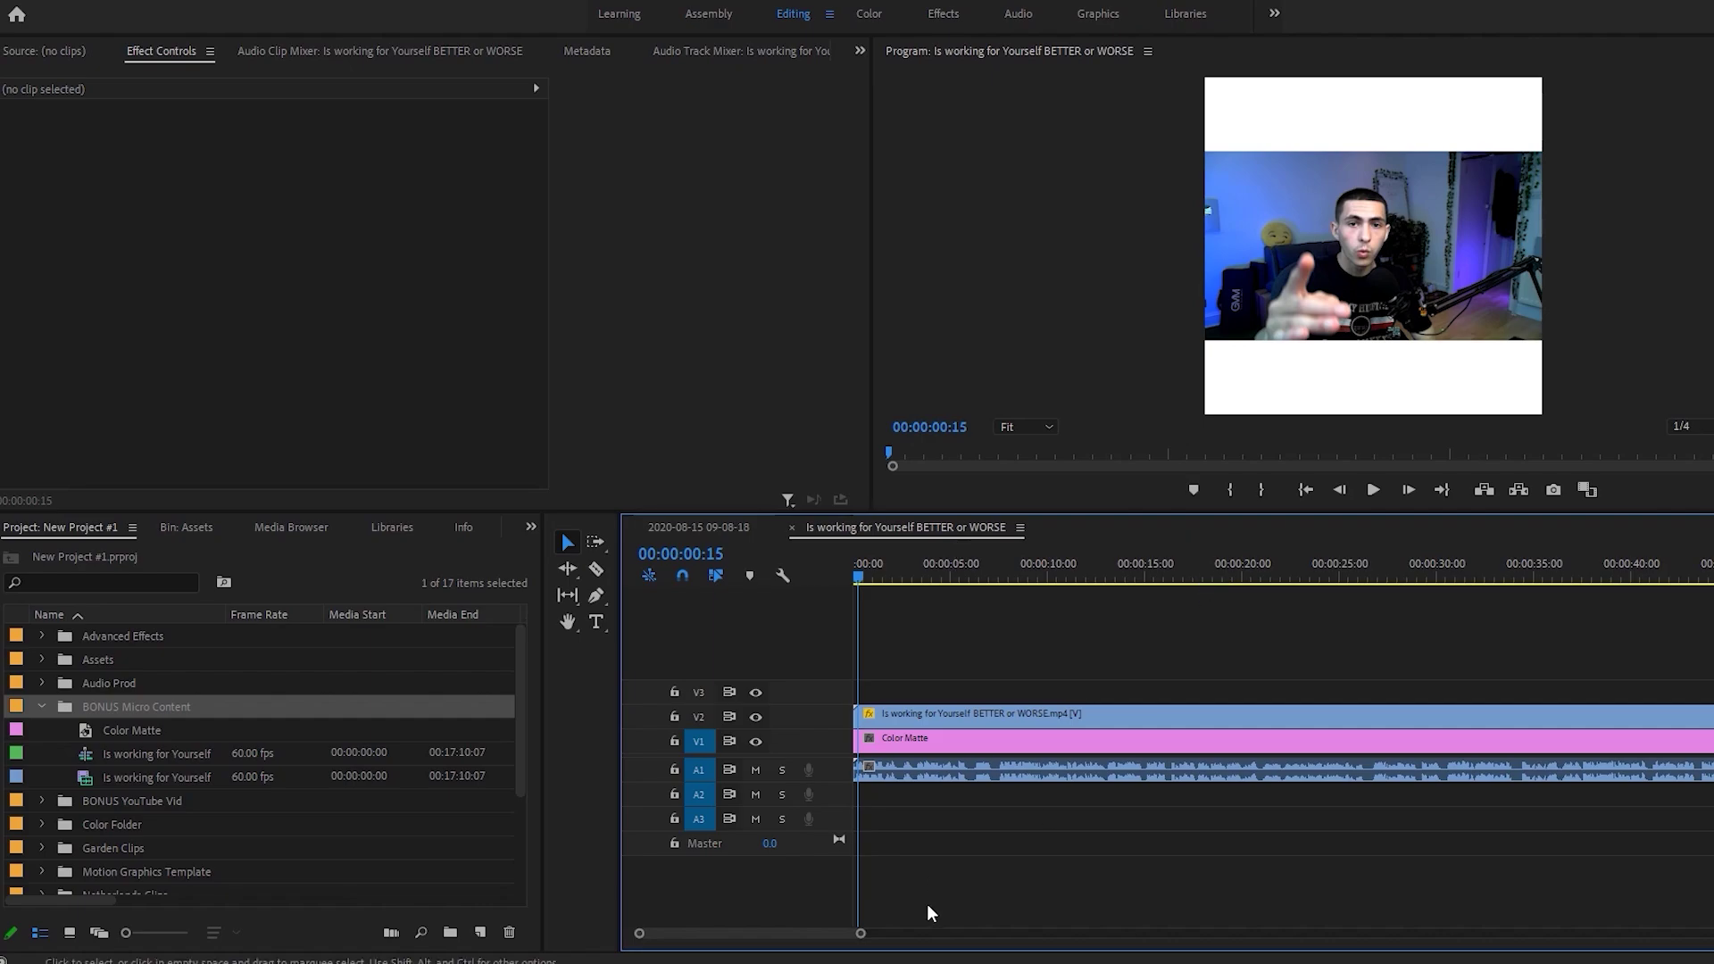
{"action": "left_click_drag", "start_coordinate": [860, 932], "coordinate": [801, 925]}
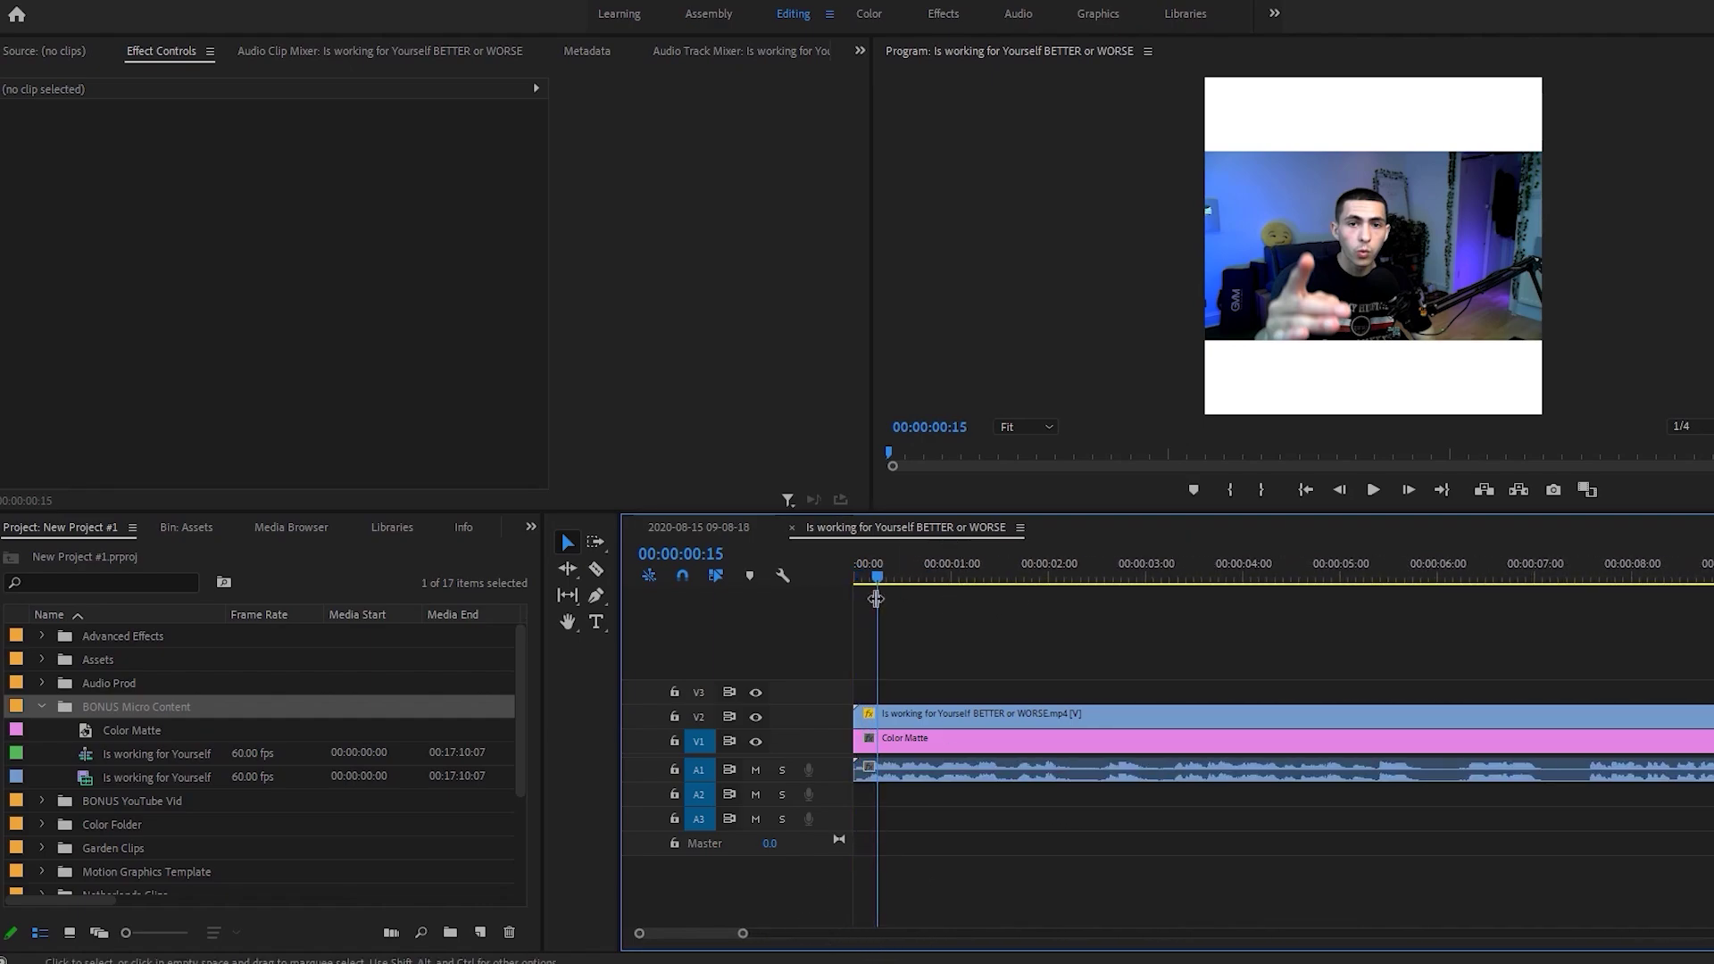
{"action": "left_click", "coordinate": [903, 571]}
{"action": "left_click", "coordinate": [999, 625]}
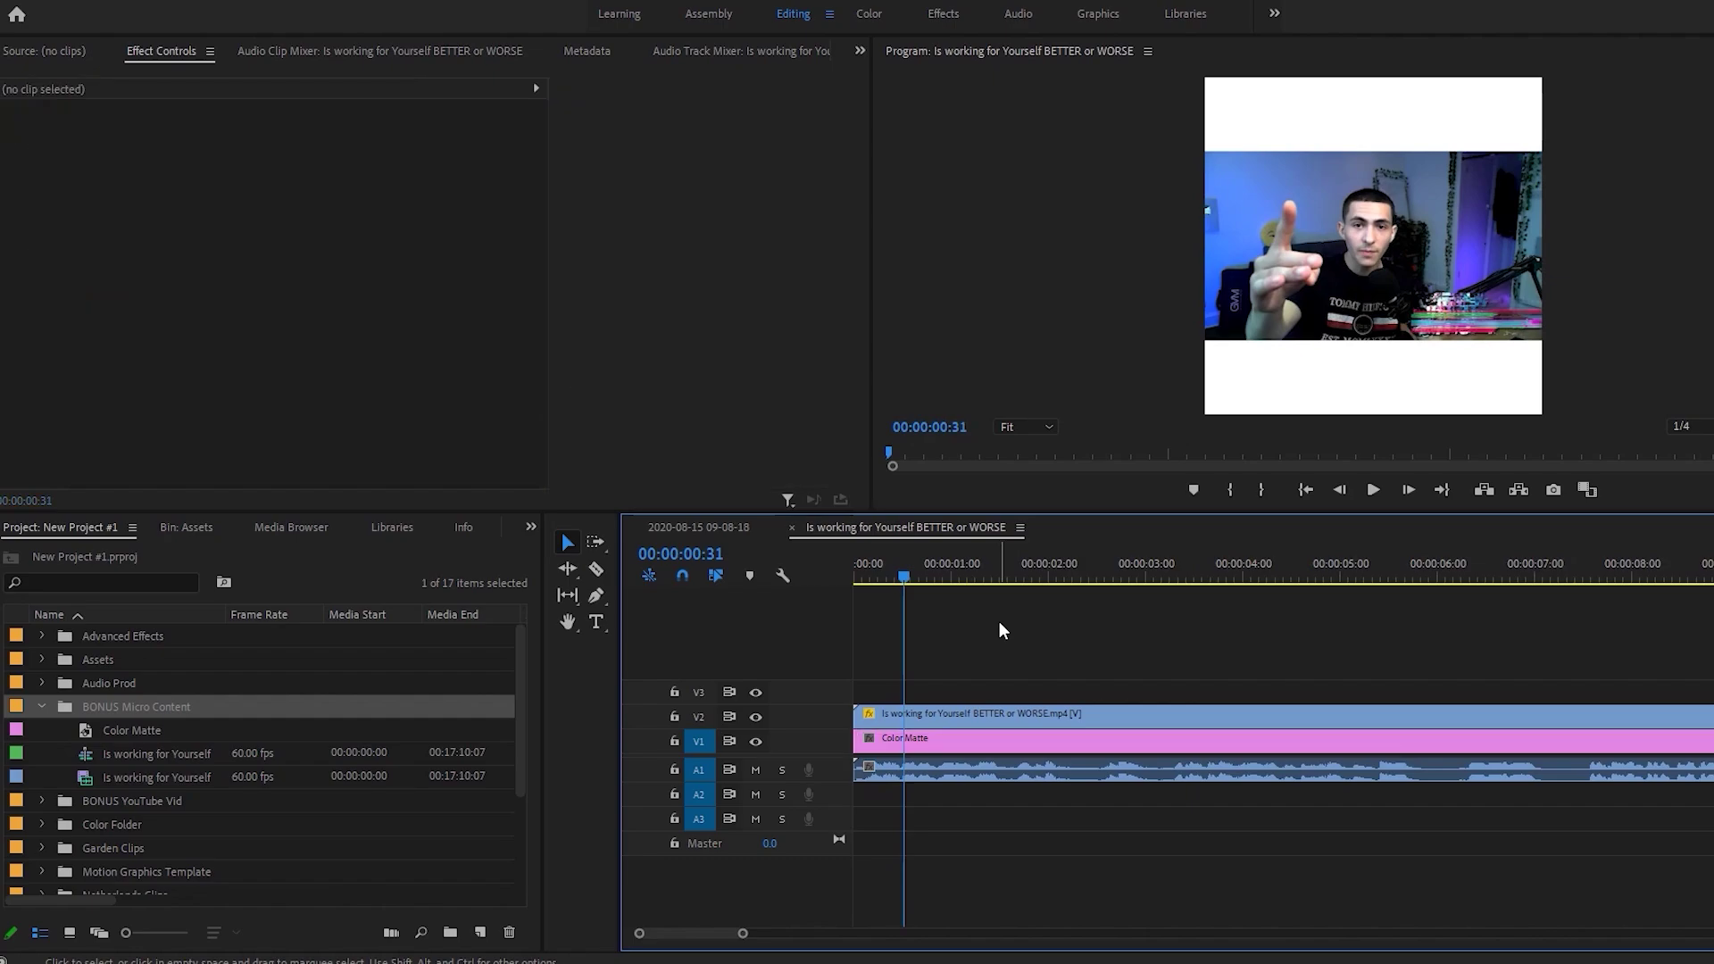
{"action": "key", "text": "space"}
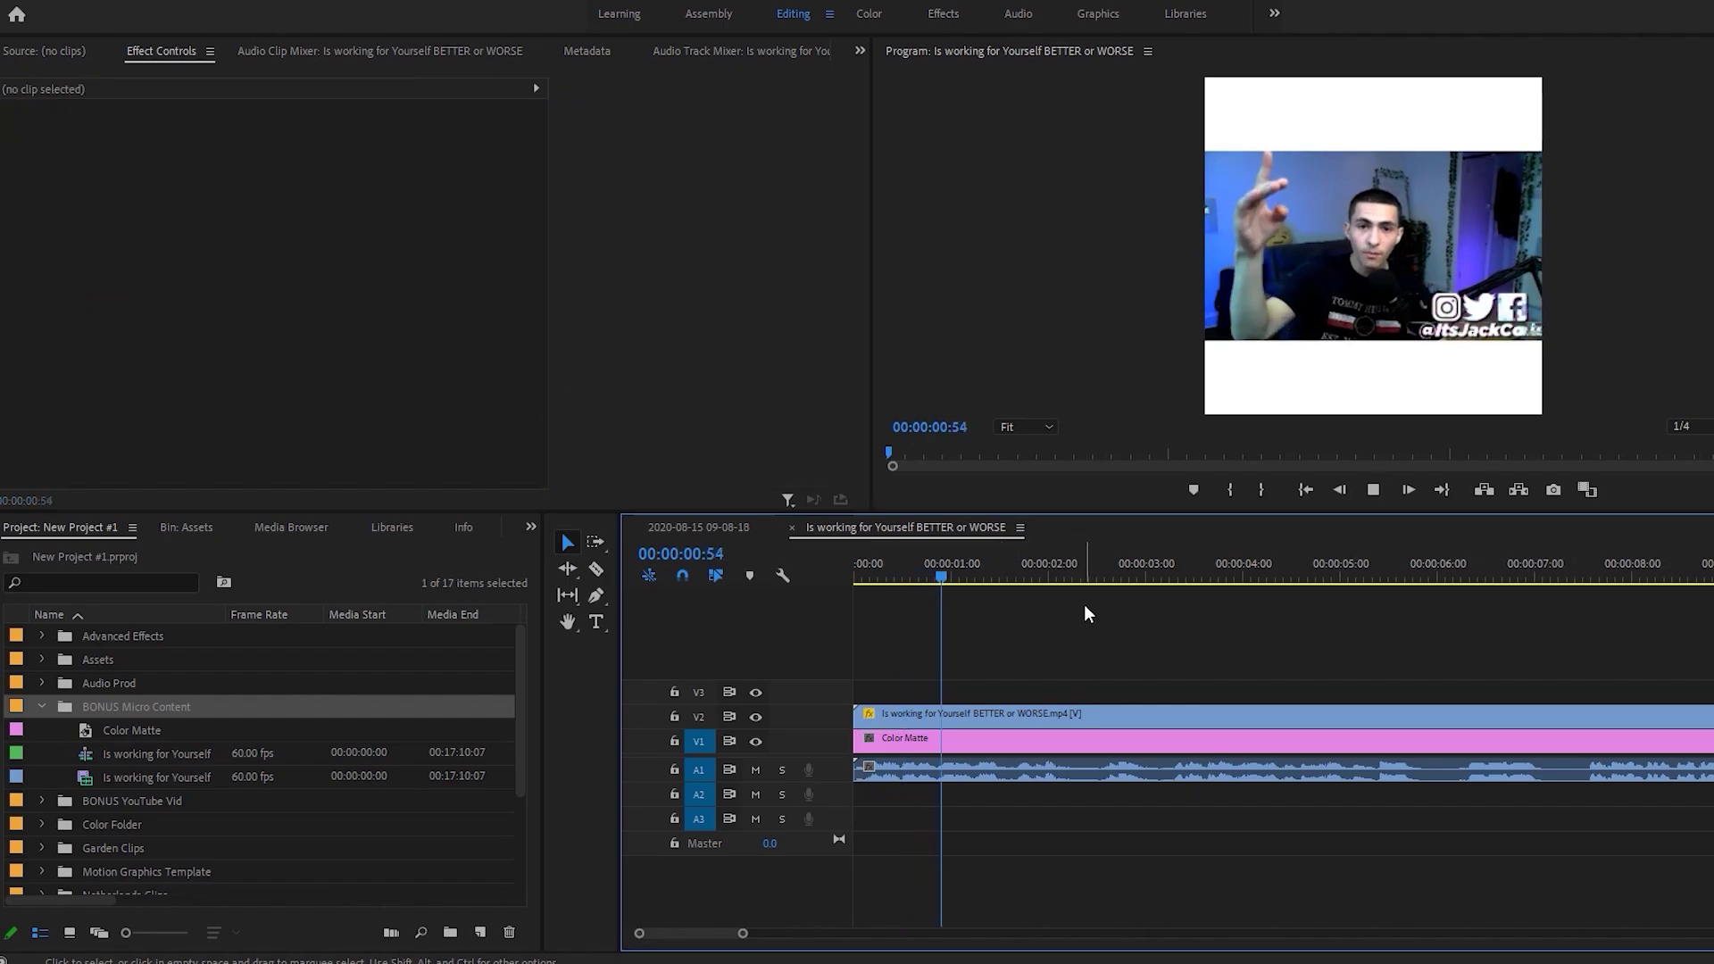
Split the video and its audio at 00:00:02:30, delete the opening piece, and close the gap it leaves.
{"action": "left_click", "coordinate": [1024, 571]}
{"action": "left_click_drag", "start_coordinate": [1024, 572], "coordinate": [1100, 574]}
{"action": "key", "text": "c"}
{"action": "left_click", "coordinate": [1096, 714]}
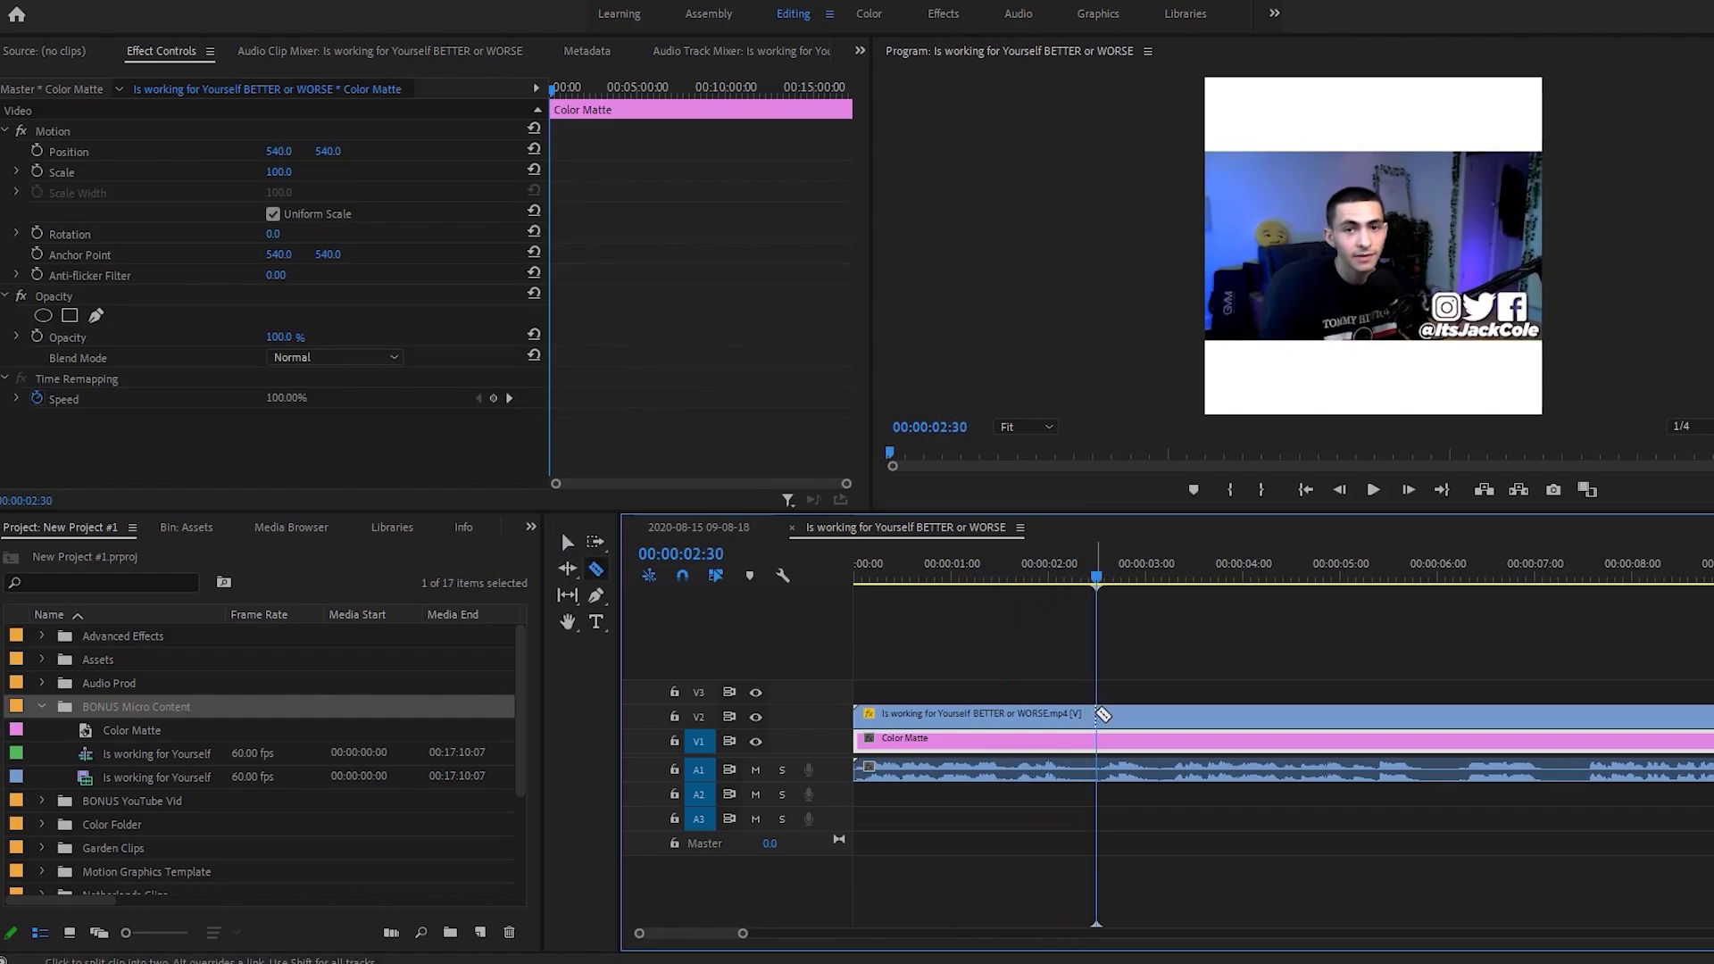
{"action": "key", "text": "v"}
{"action": "left_click", "coordinate": [1063, 716]}
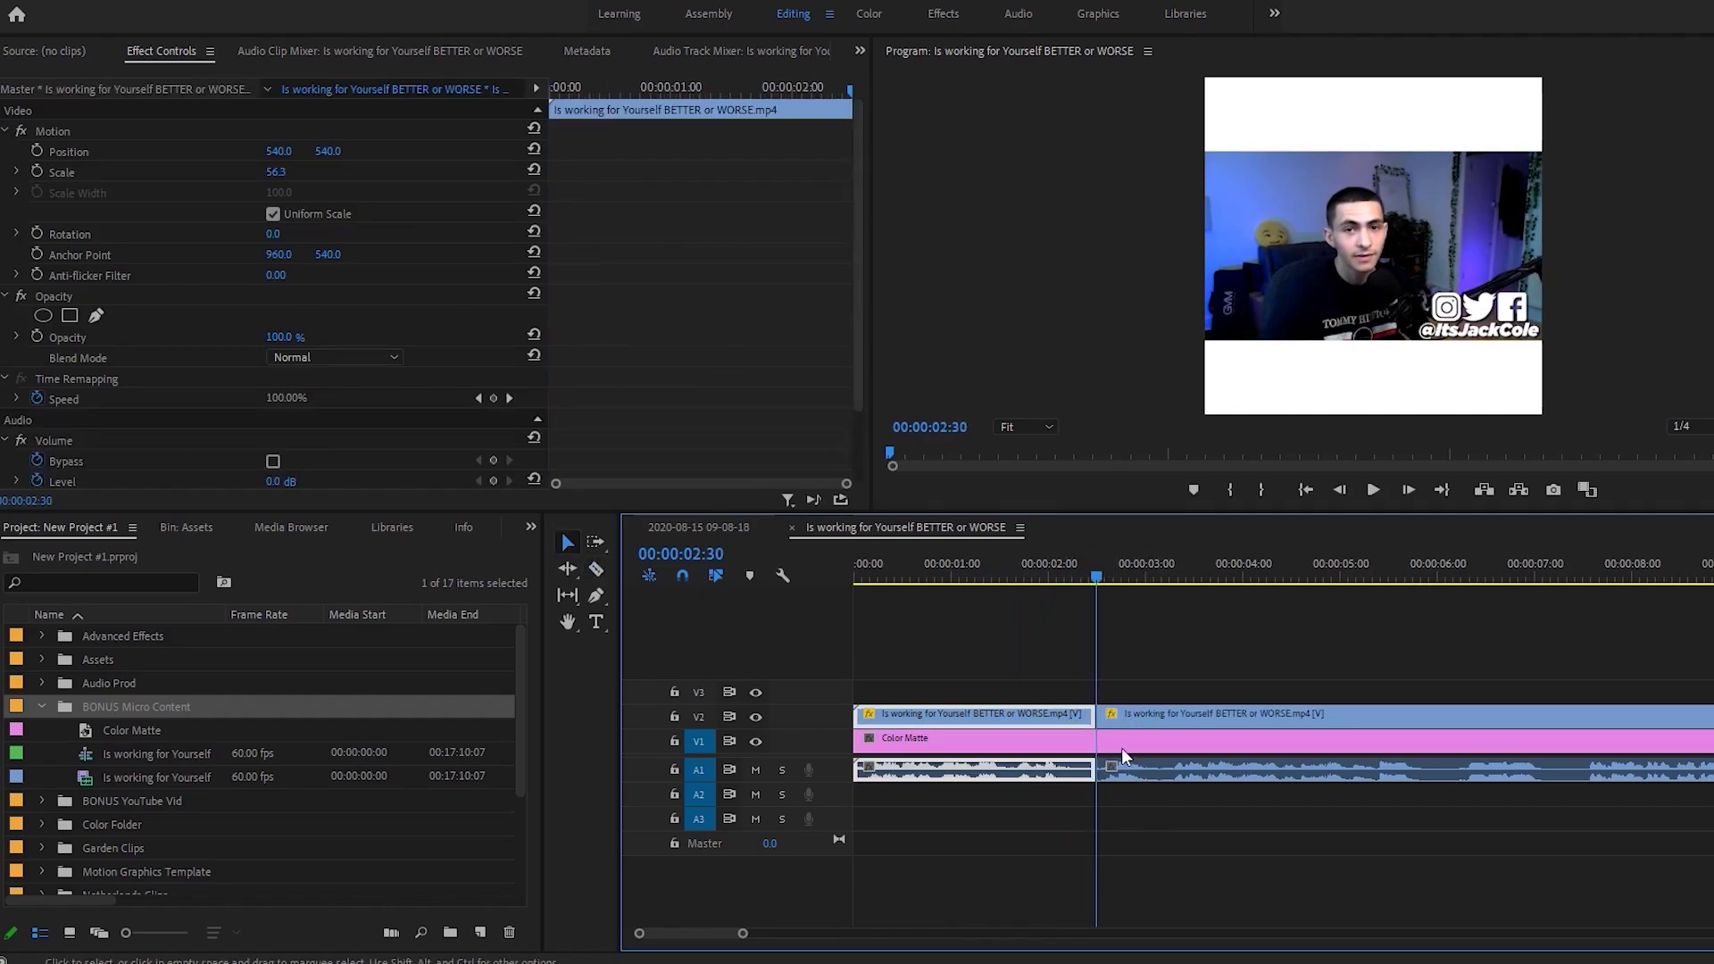
{"action": "key", "text": "Delete"}
{"action": "left_click", "coordinate": [984, 715]}
{"action": "key", "text": "Delete"}
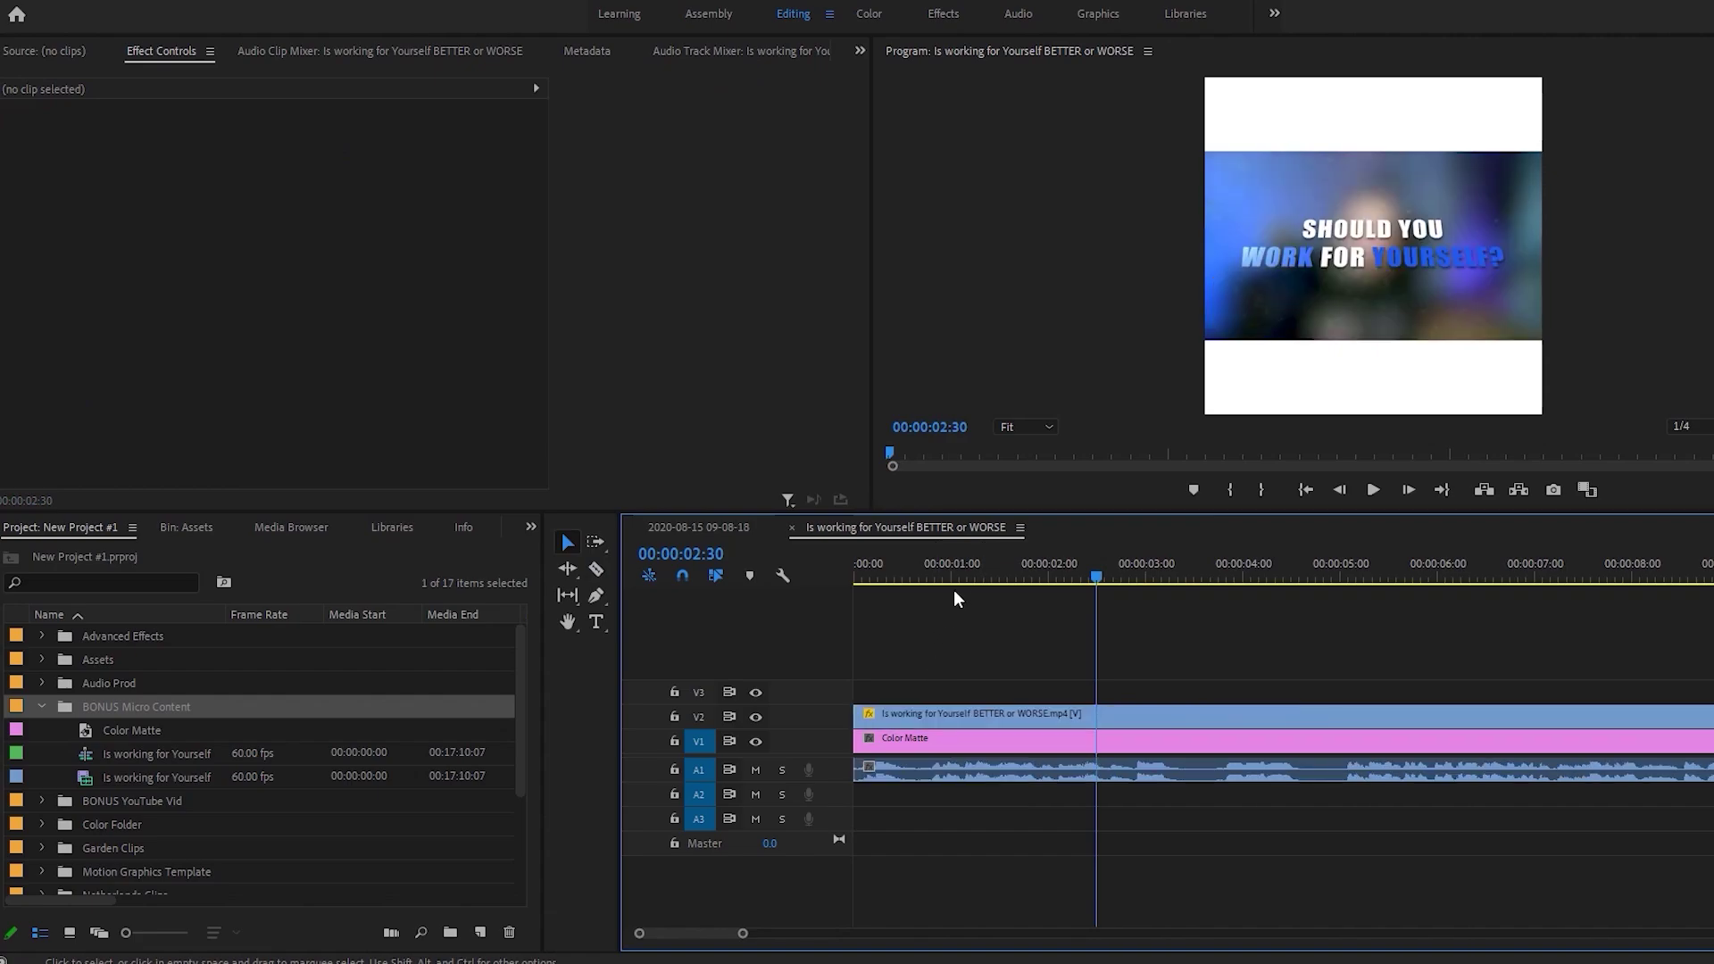
Play the trimmed sequence from its start to find where the excerpt should end.
{"action": "key", "text": "Home"}
{"action": "left_click", "coordinate": [664, 640]}
{"action": "left_click_drag", "start_coordinate": [743, 937], "coordinate": [830, 937]}
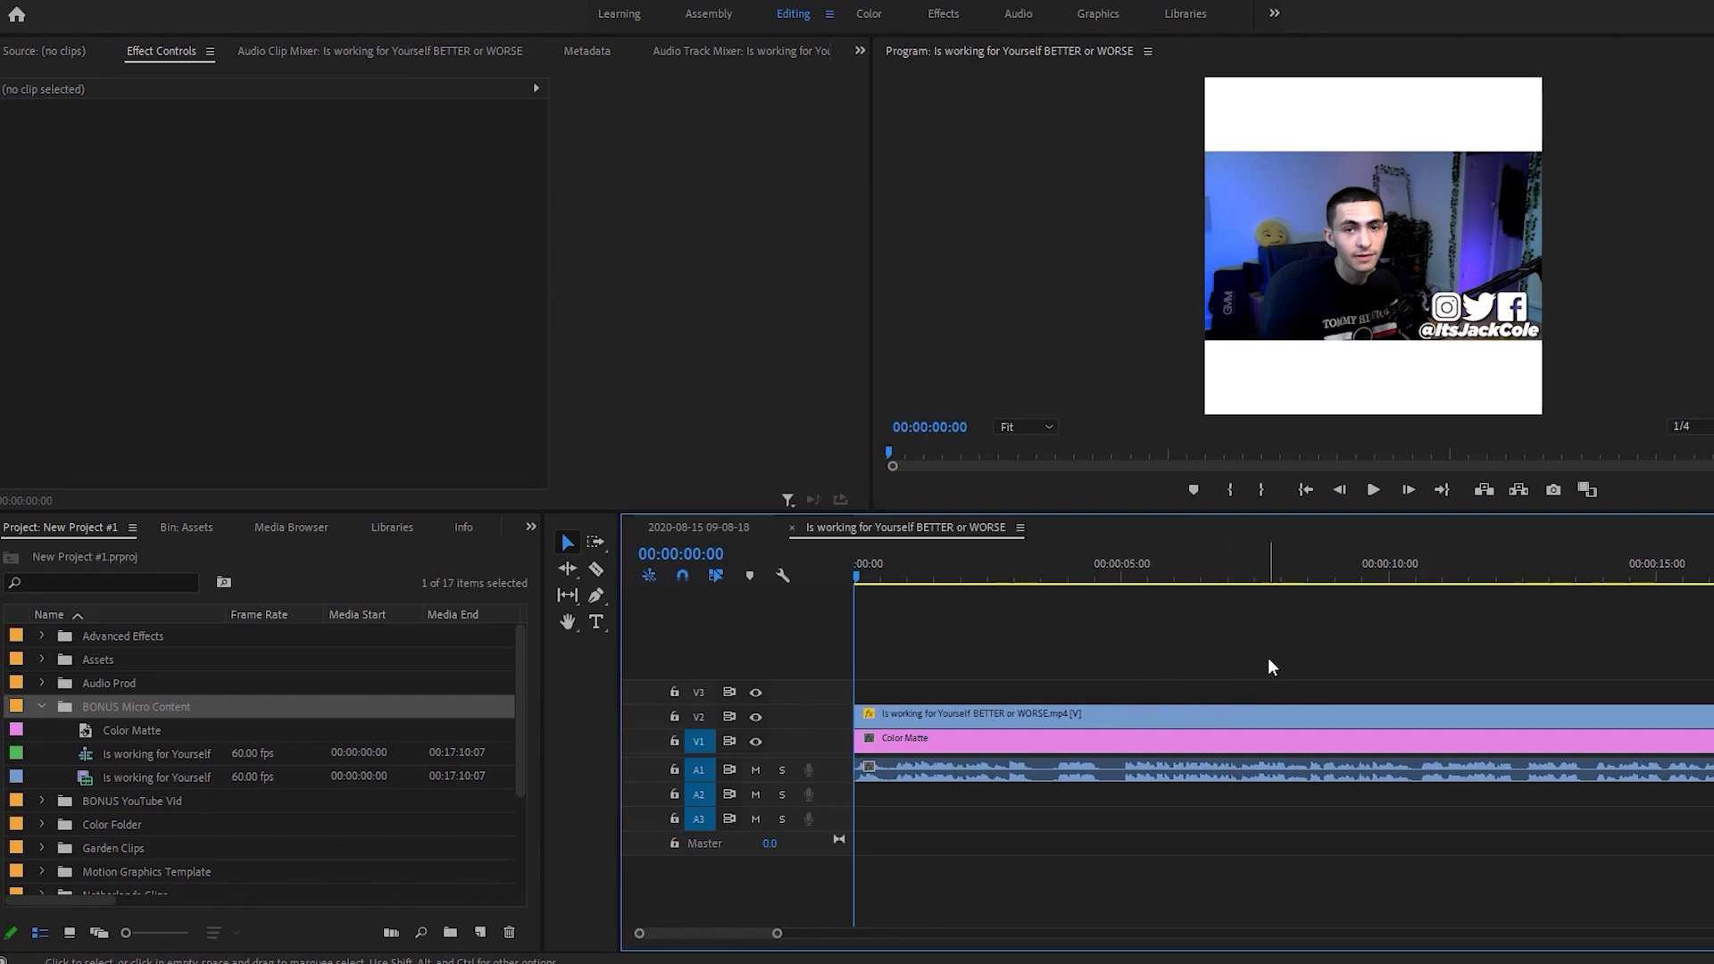
{"action": "key", "text": "space"}
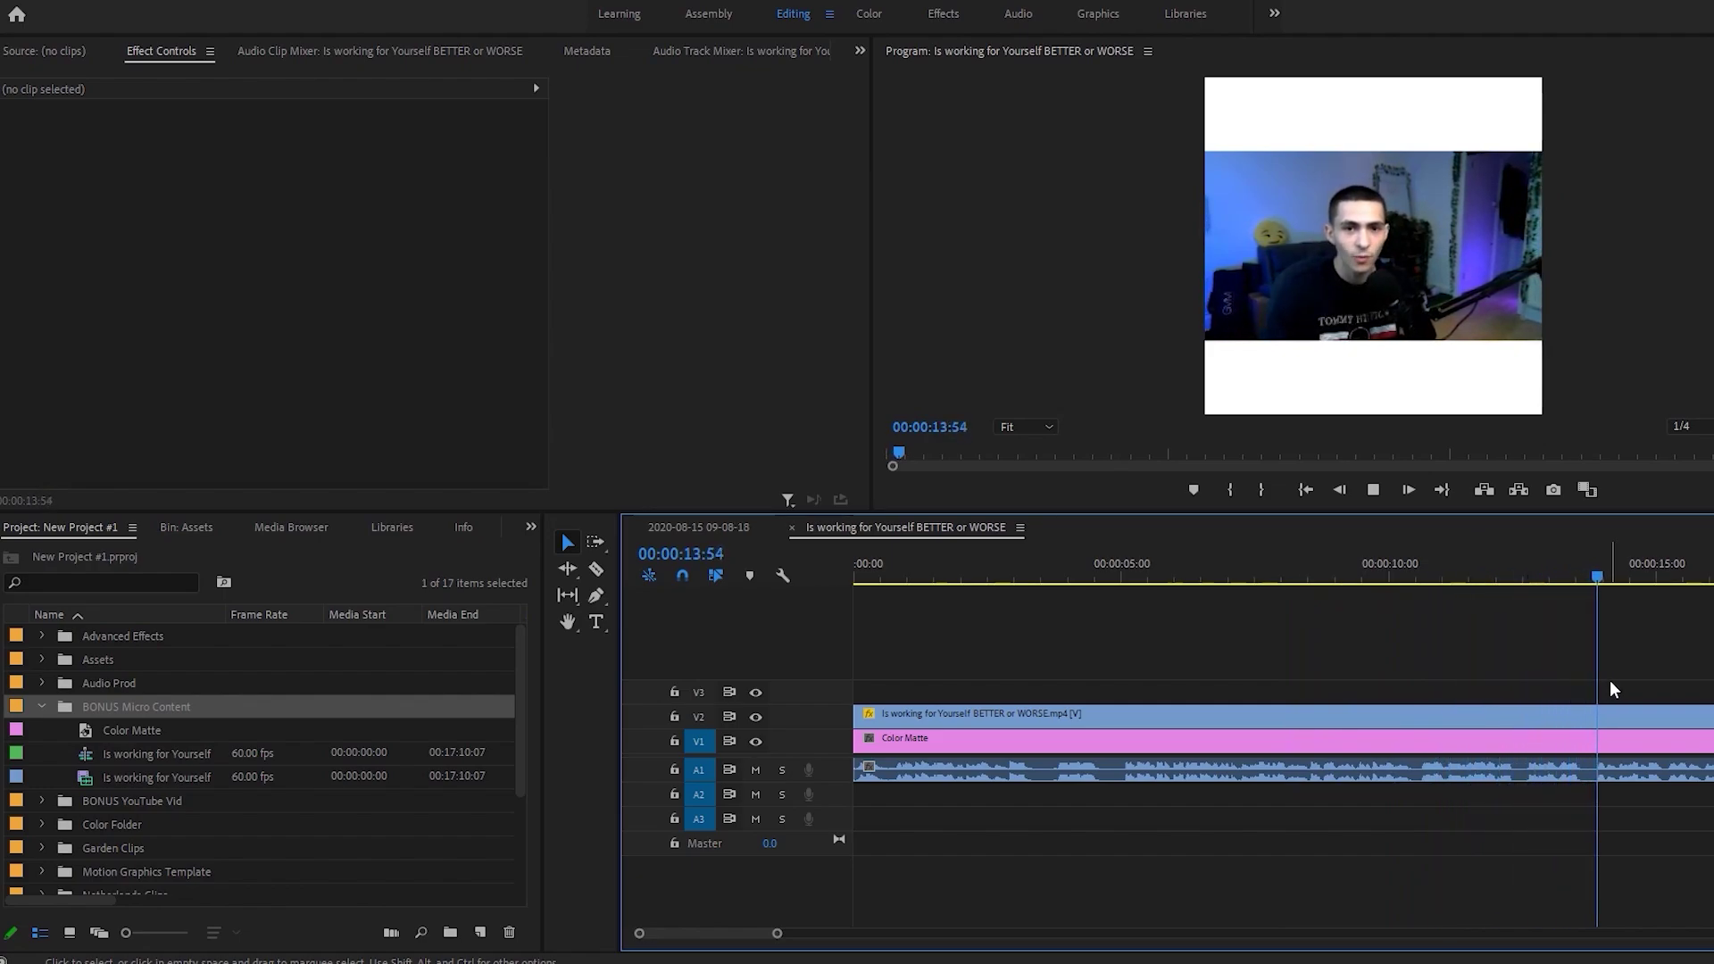
{"action": "left_click_drag", "start_coordinate": [777, 933], "coordinate": [815, 934]}
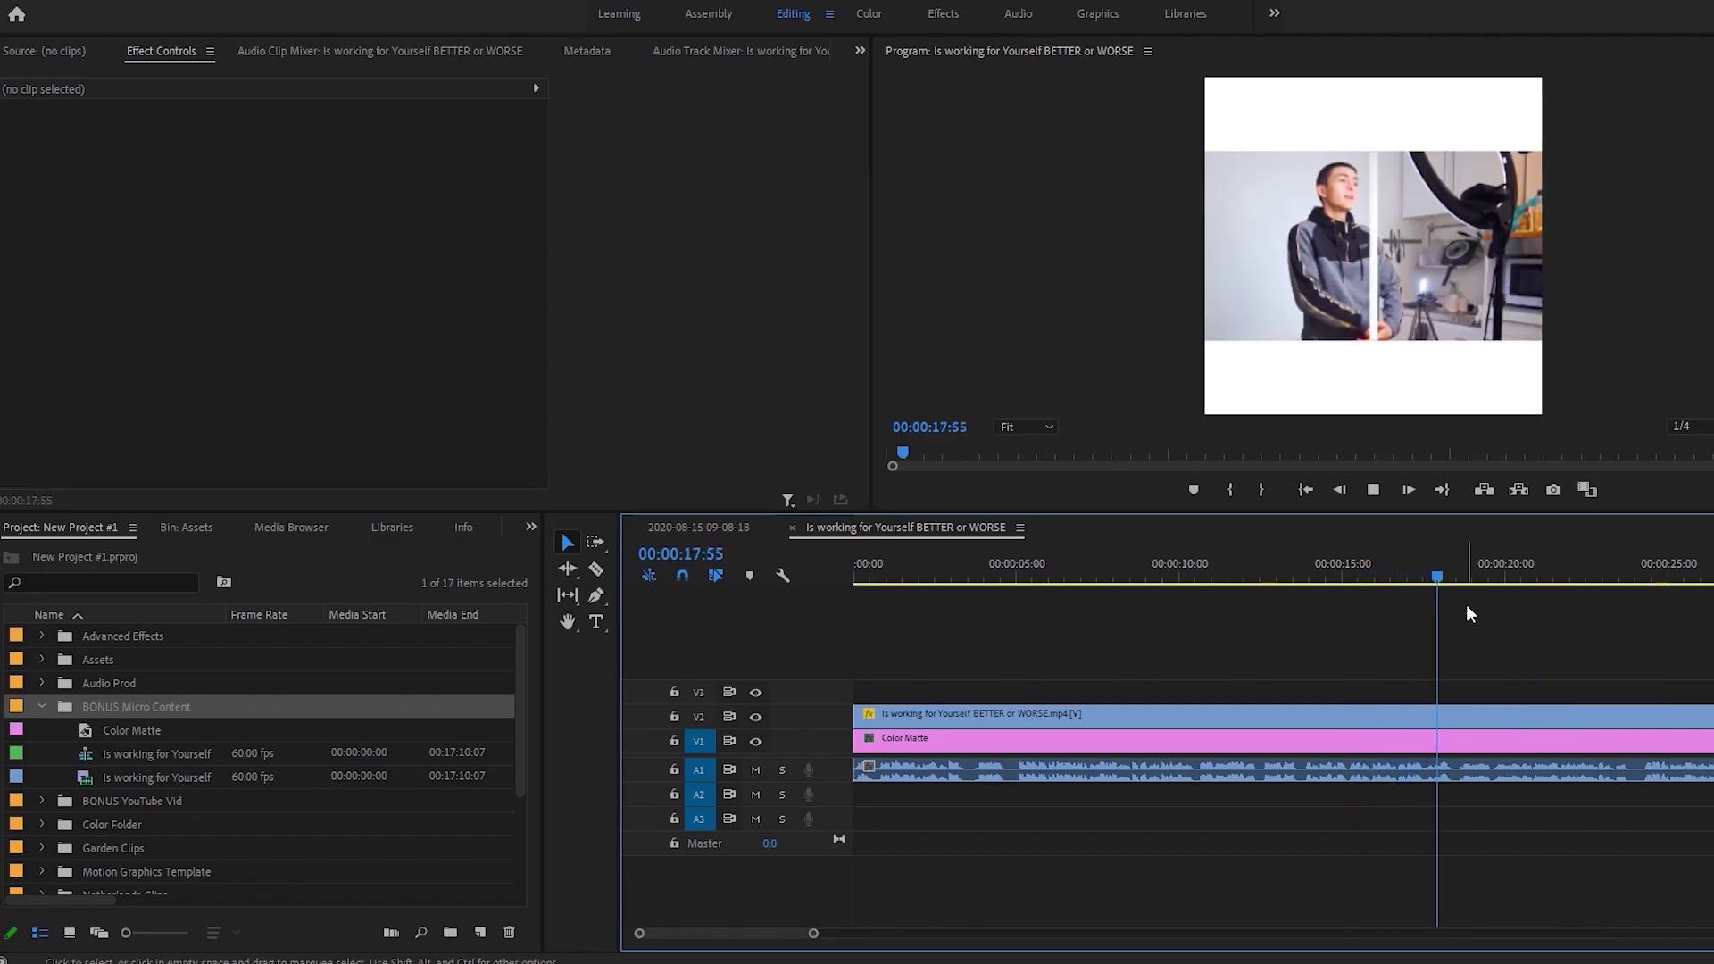
{"action": "key", "text": "space"}
Split the video, its audio and the color matte at 00:00:17:08.
{"action": "left_click", "coordinate": [1396, 568]}
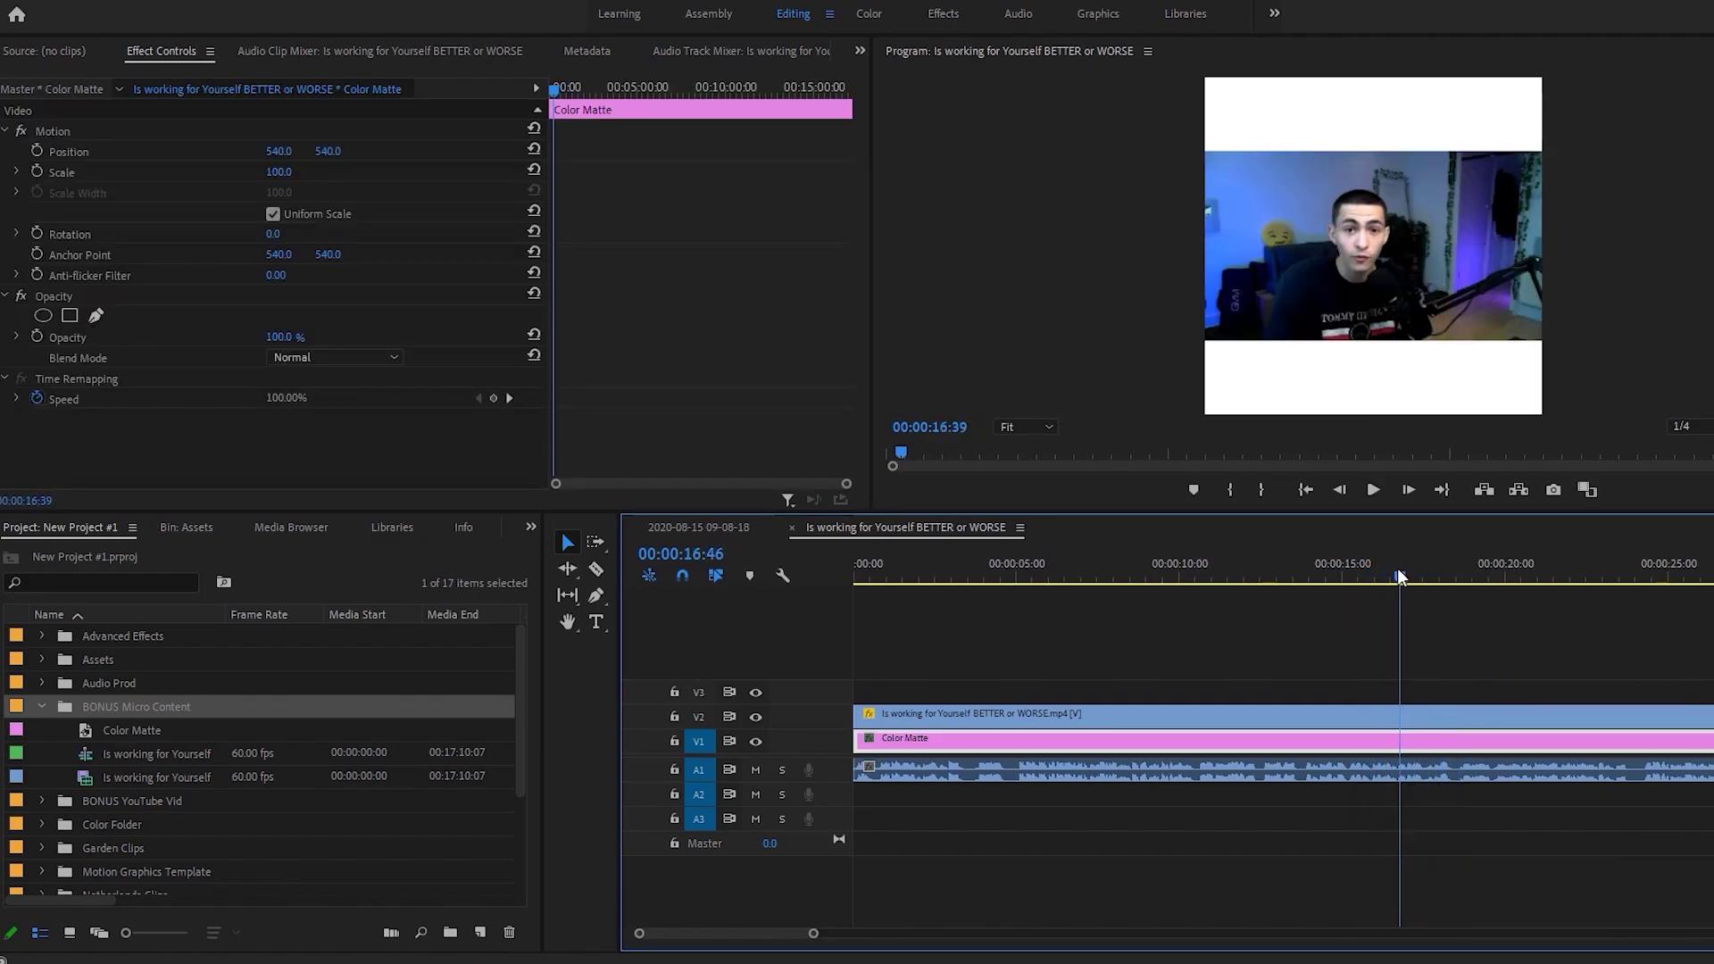
{"action": "left_click", "coordinate": [1481, 630]}
{"action": "left_click", "coordinate": [1413, 571]}
{"action": "left_click_drag", "start_coordinate": [1411, 571], "coordinate": [1396, 566]}
{"action": "left_click_drag", "start_coordinate": [814, 932], "coordinate": [720, 933]}
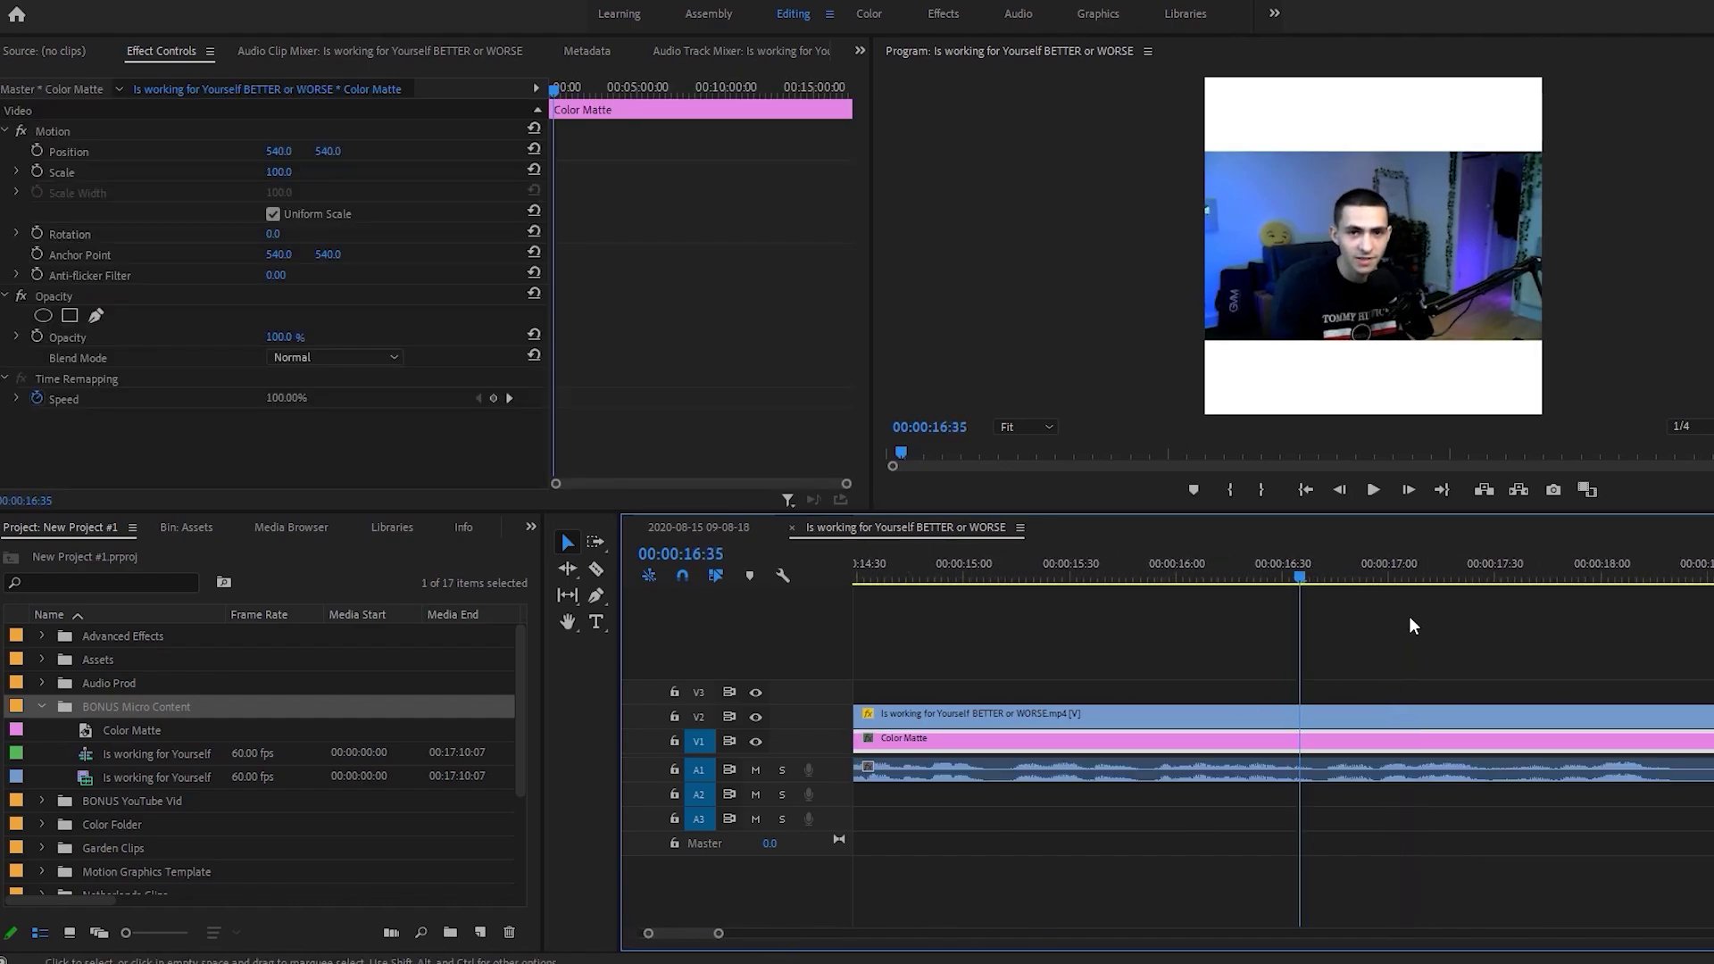
{"action": "mouse_move", "coordinate": [1428, 570]}
{"action": "left_mouse_down"}
{"action": "mouse_move", "coordinate": [1449, 540]}
{"action": "mouse_move", "coordinate": [1416, 564]}
{"action": "left_mouse_up"}
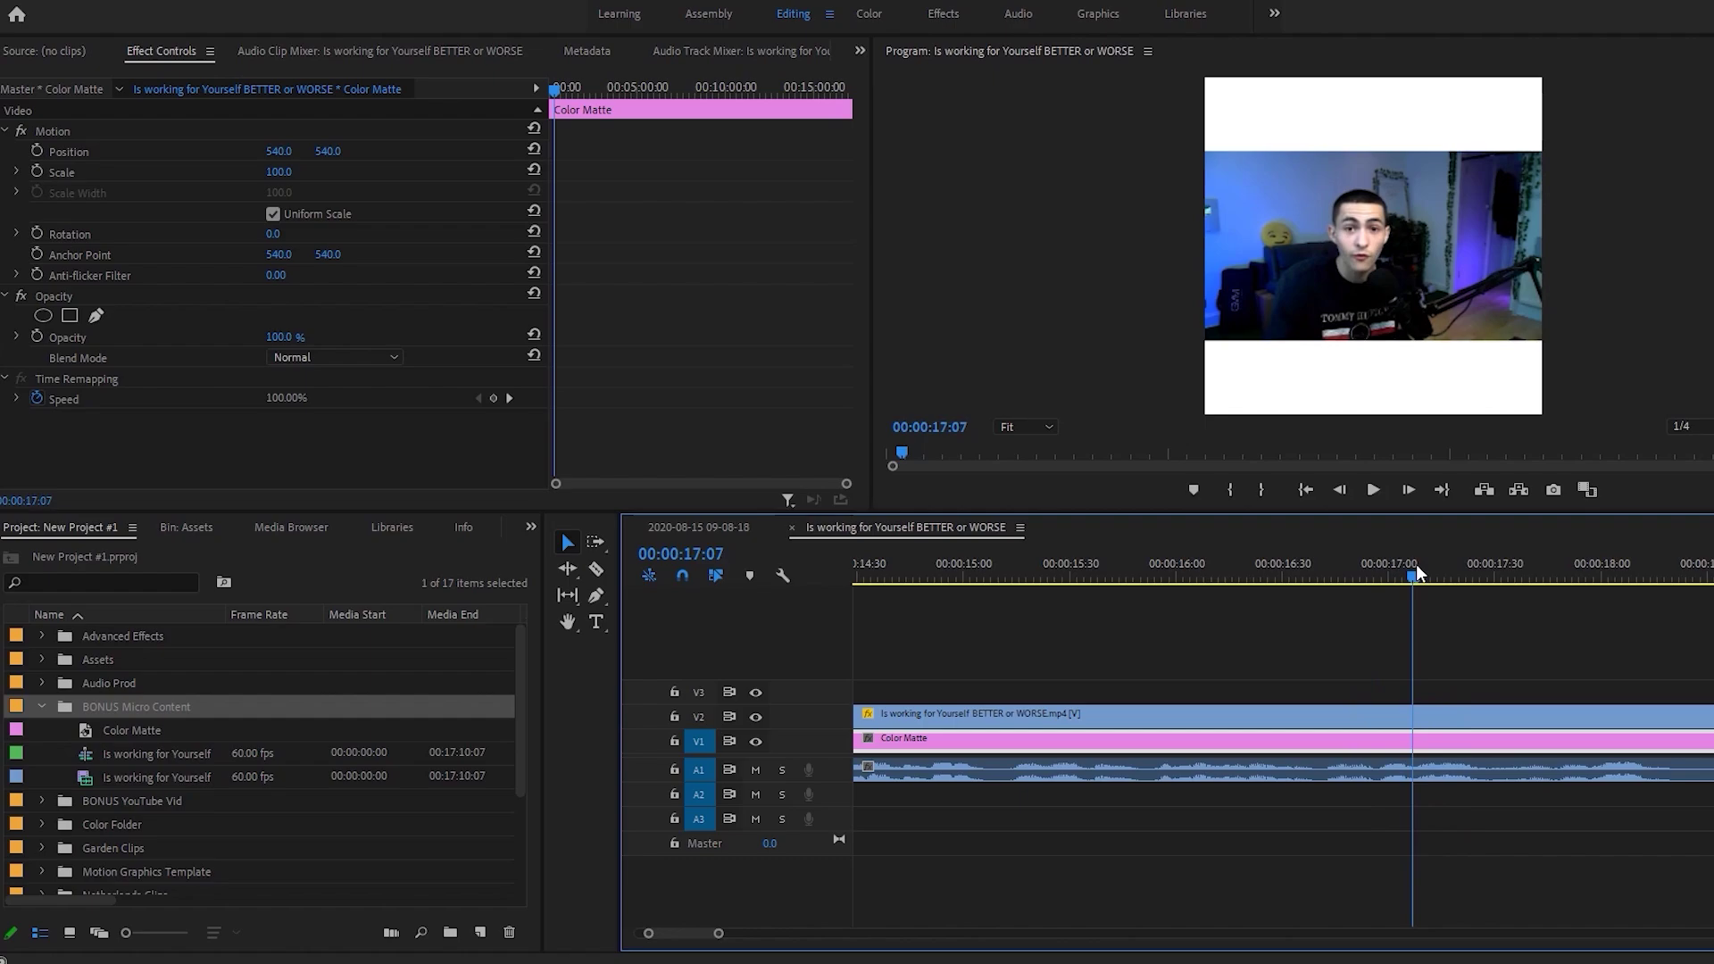
{"action": "key", "text": "c"}
{"action": "left_click", "coordinate": [1418, 714]}
{"action": "left_click", "coordinate": [1419, 739]}
{"action": "left_click", "coordinate": [1419, 769]}
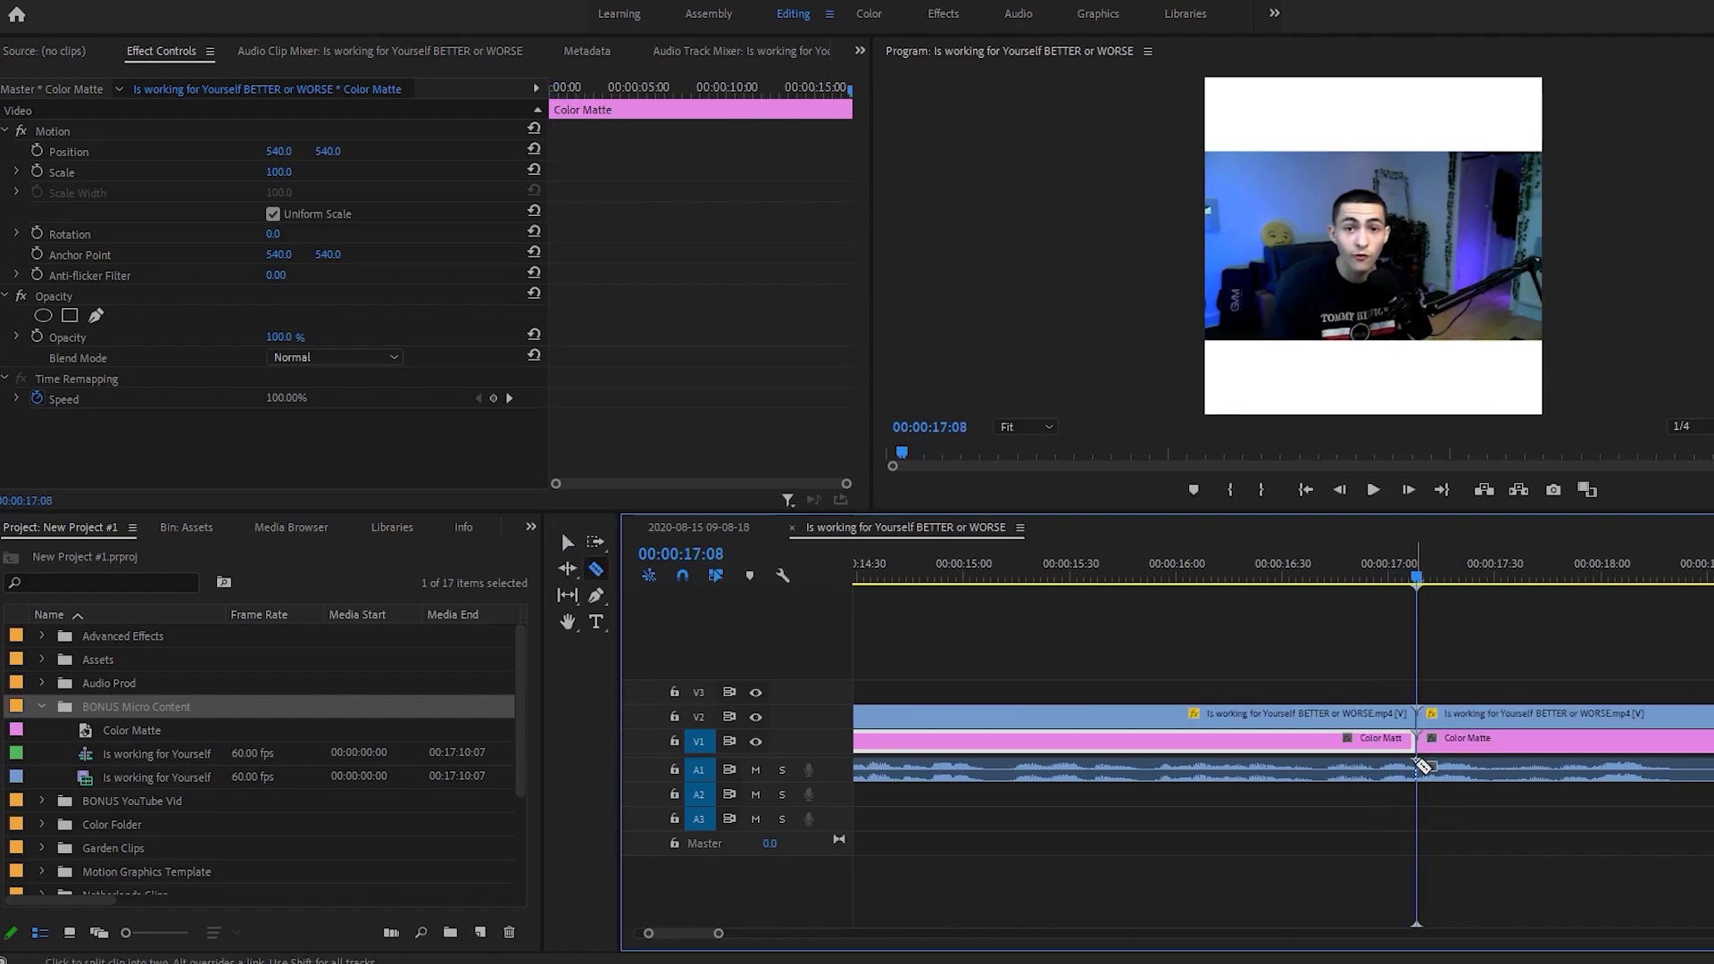
Delete all video, audio and color matte pieces after 00:00:17:08 and save the project.
{"action": "key", "text": "v"}
{"action": "left_click_drag", "start_coordinate": [1501, 607], "coordinate": [1566, 827]}
{"action": "key", "text": "Delete"}
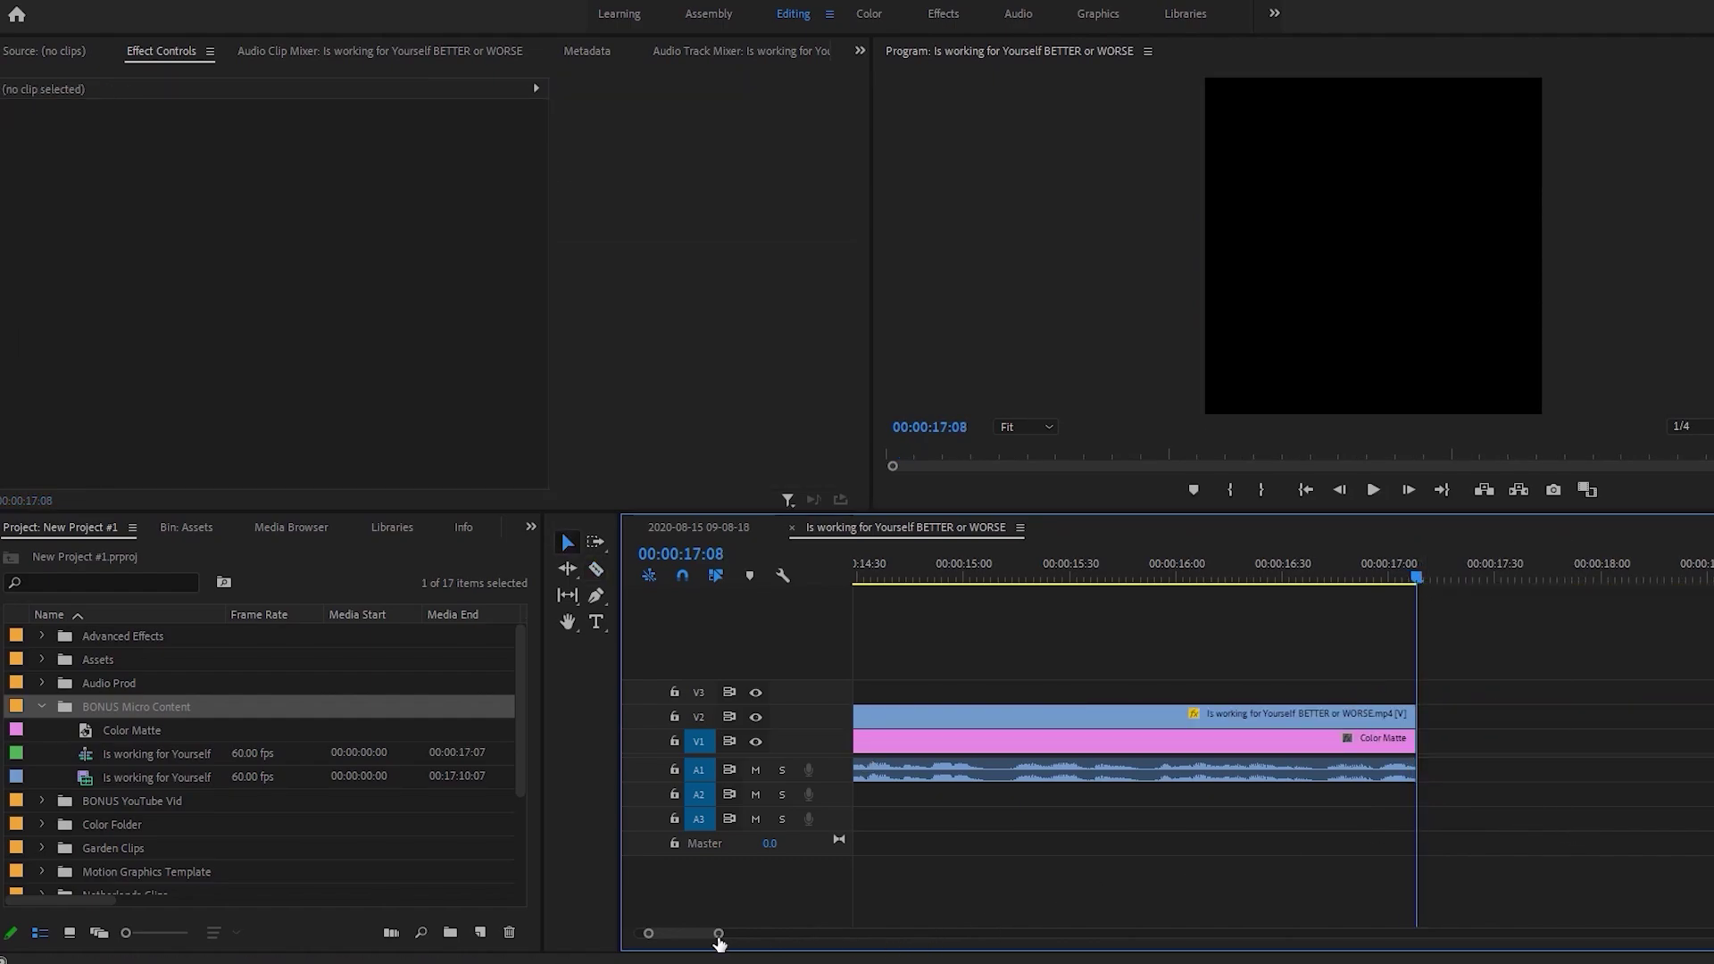
{"action": "left_click_drag", "start_coordinate": [716, 935], "coordinate": [933, 917]}
{"action": "key", "text": "ctrl+s"}
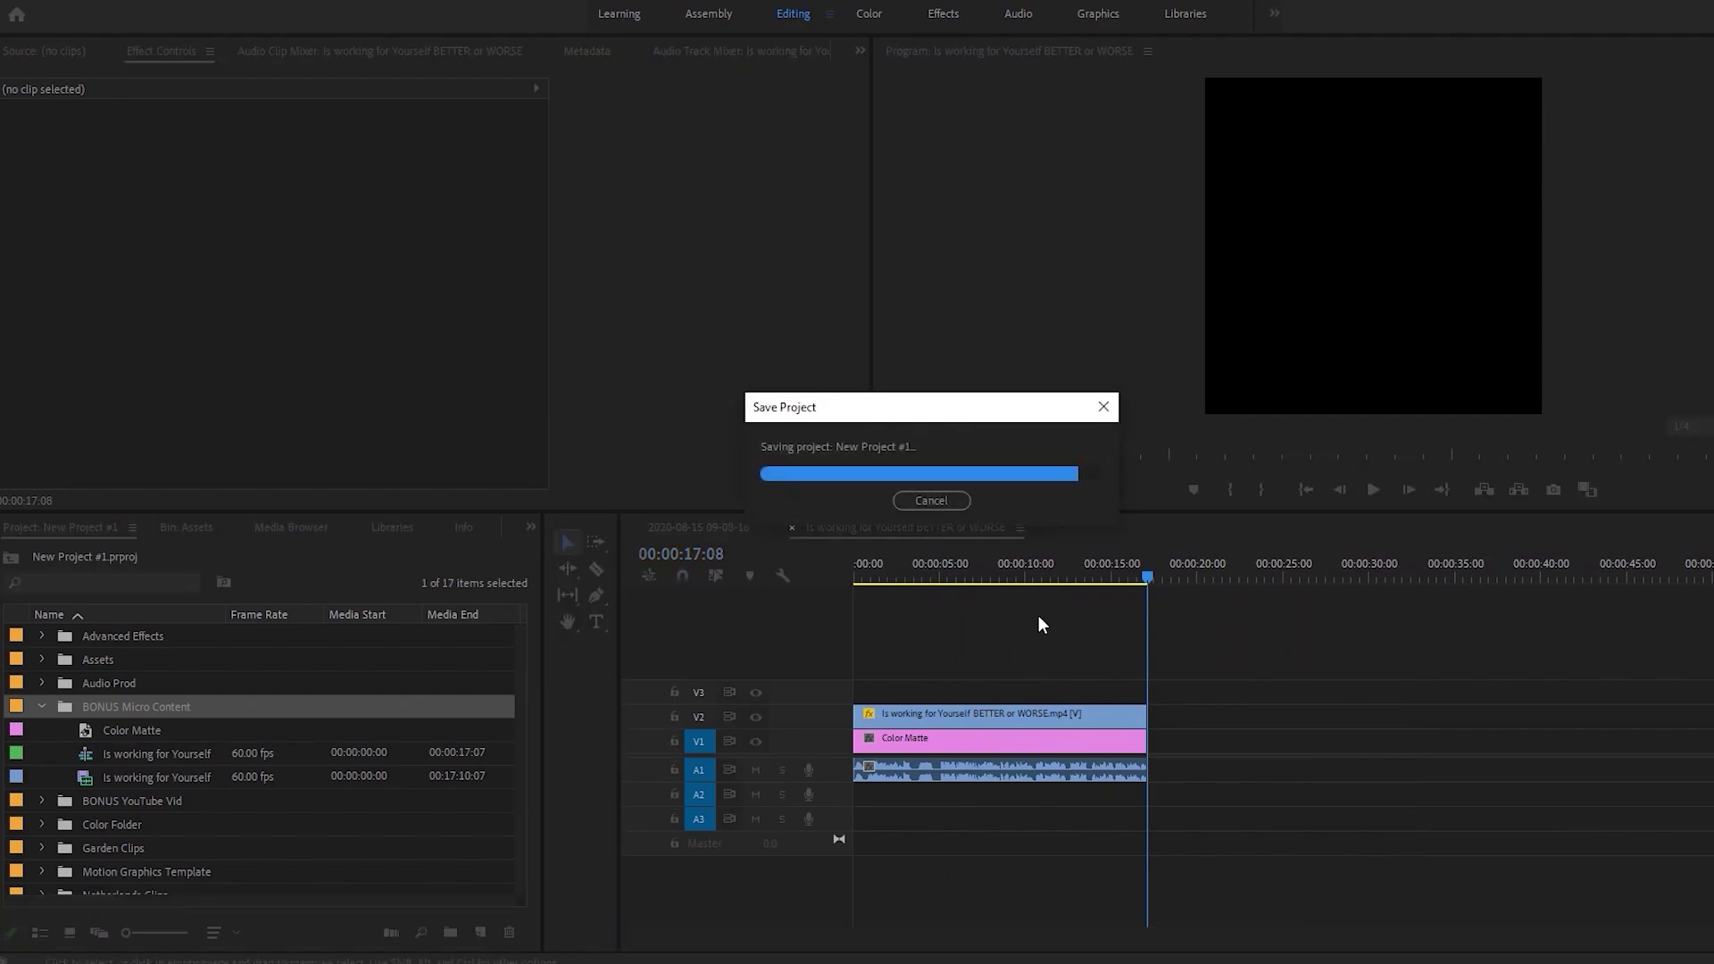
Check the start and end points of the trimmed excerpt, finishing with the playhead at its end.
{"action": "left_click_drag", "start_coordinate": [1042, 567], "coordinate": [855, 575]}
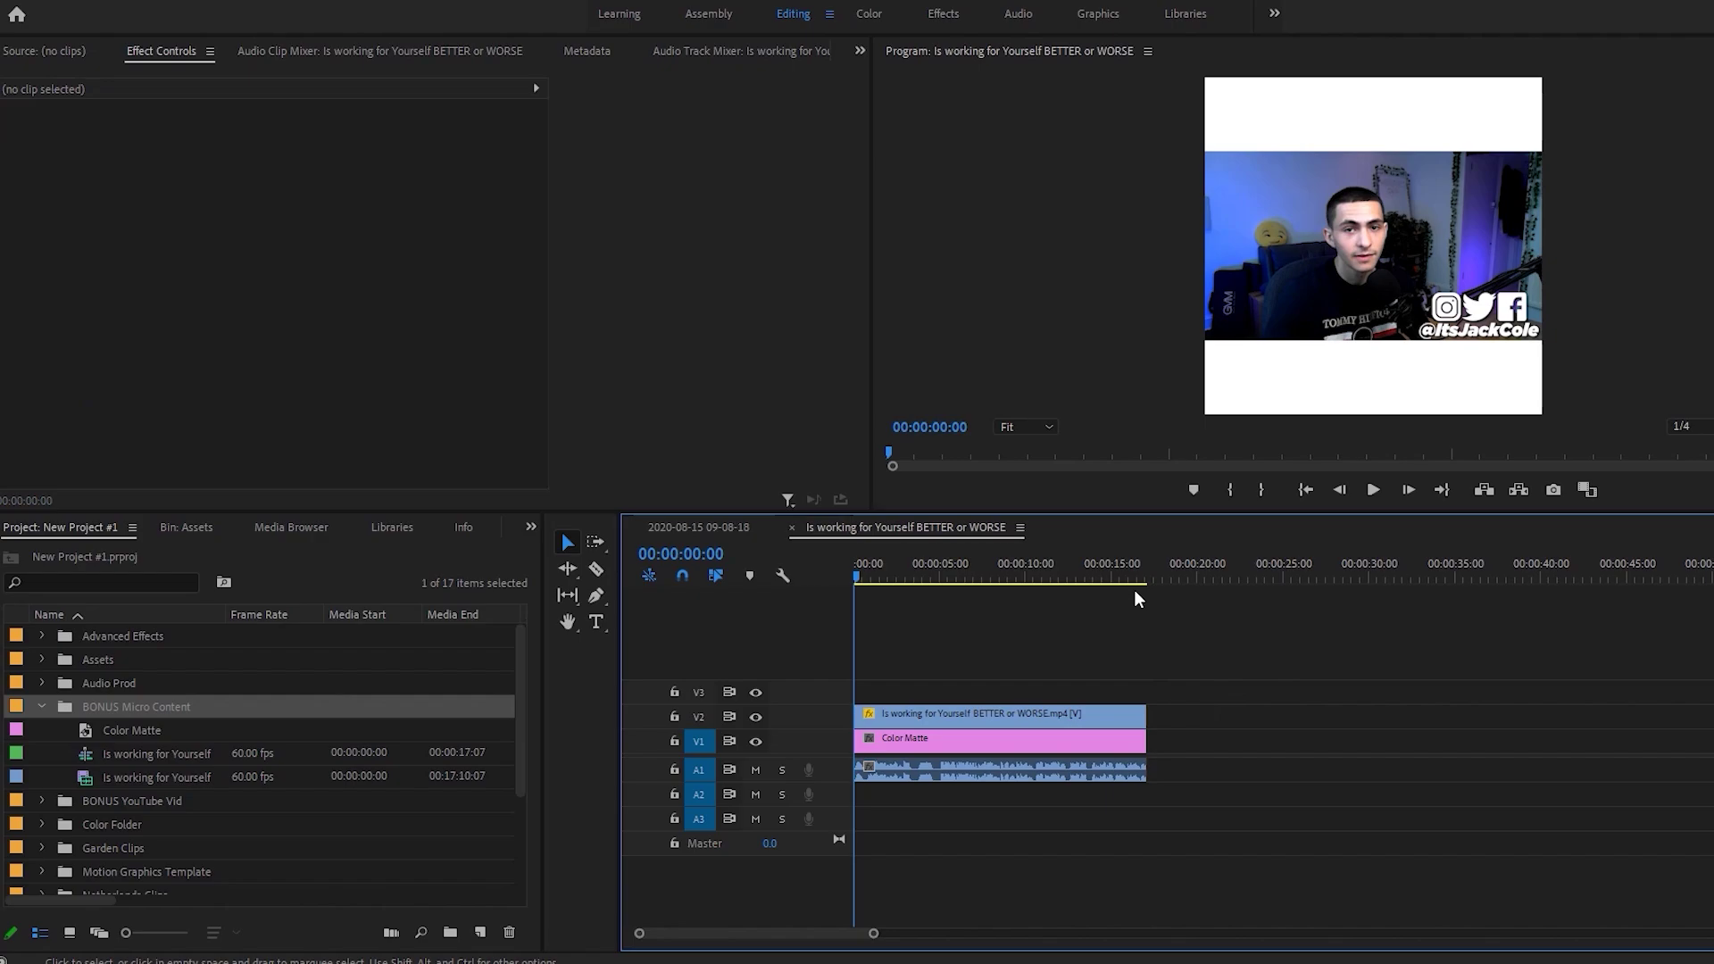
{"action": "left_click", "coordinate": [1153, 569]}
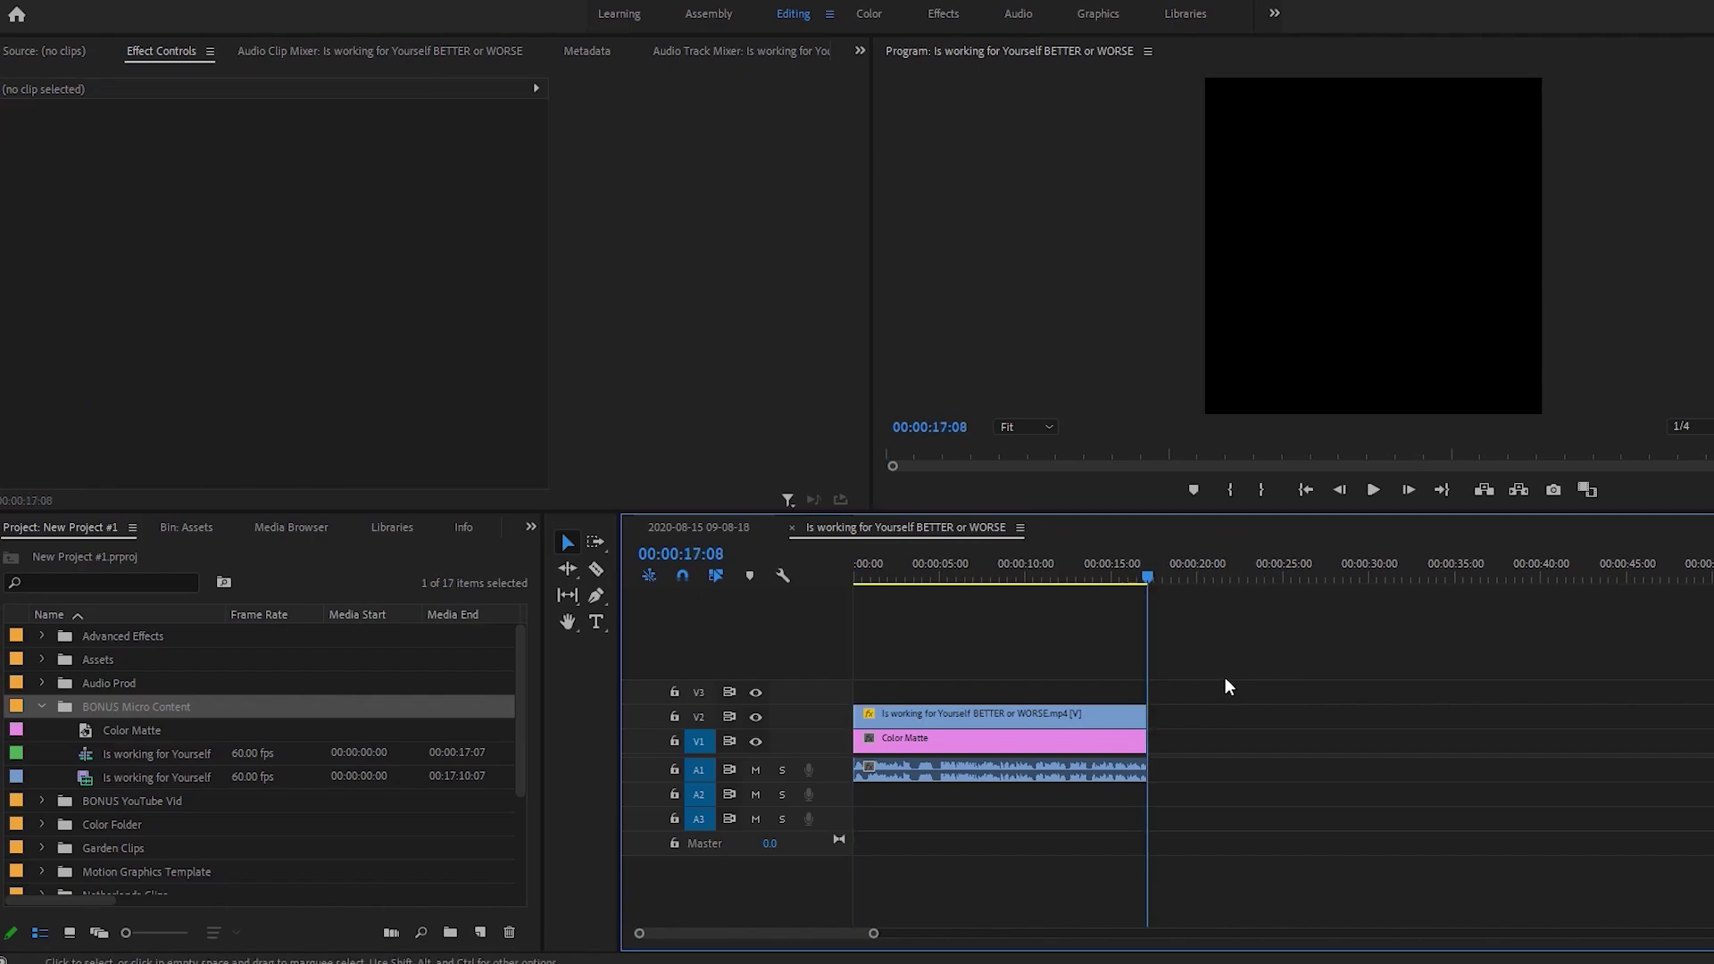
{"action": "key", "text": "Home"}
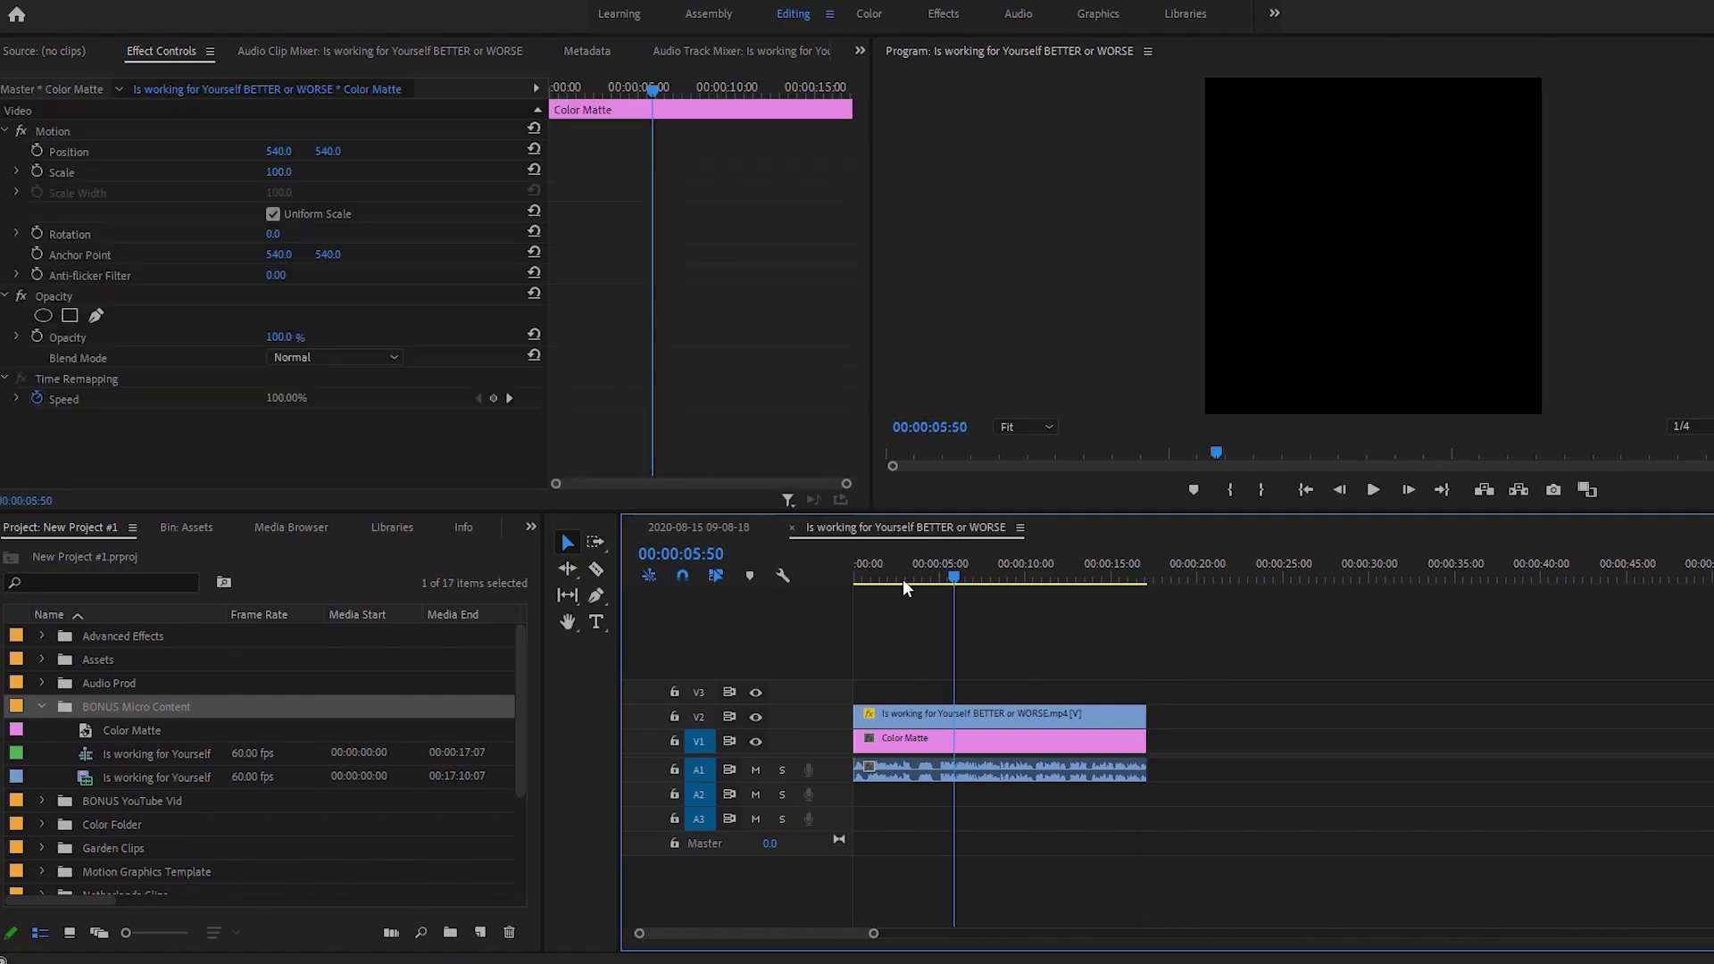
{"action": "left_click", "coordinate": [1160, 580]}
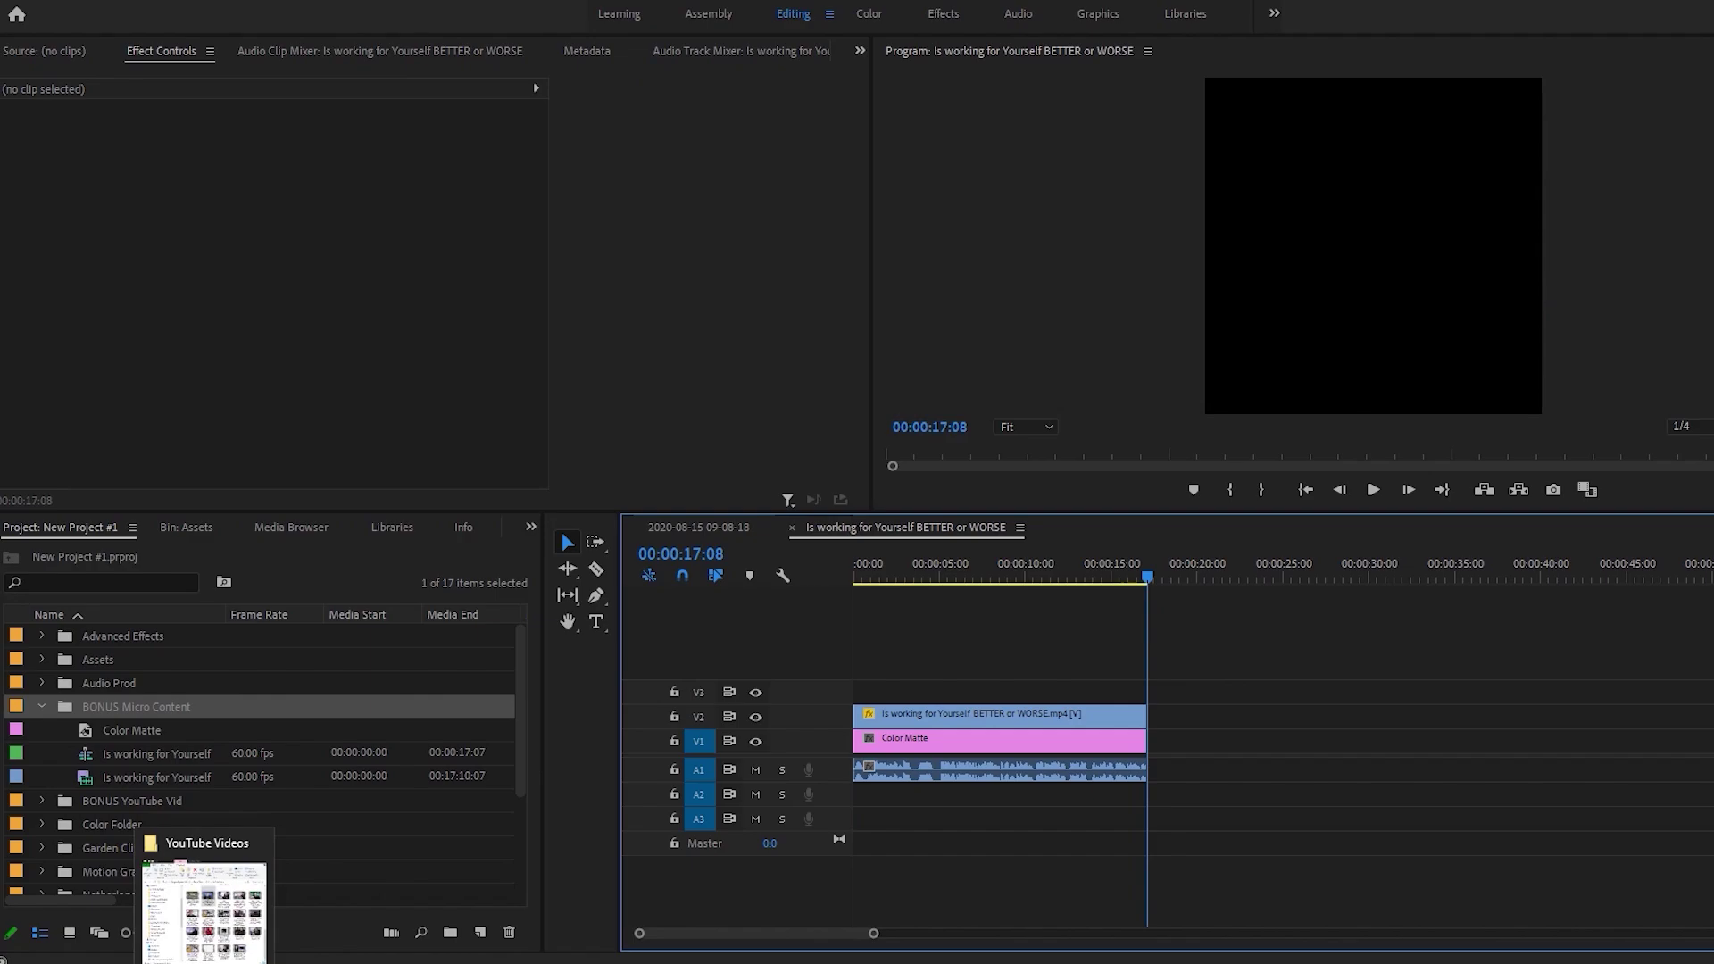
Import Sudden Impact 2.wav from the Adobe Premiere Pro Master Class folder in File Explorer into BONUS Micro Content and place it on A2 at 00:00:17:08.
{"action": "left_click", "coordinate": [204, 893]}
{"action": "left_click", "coordinate": [603, 214]}
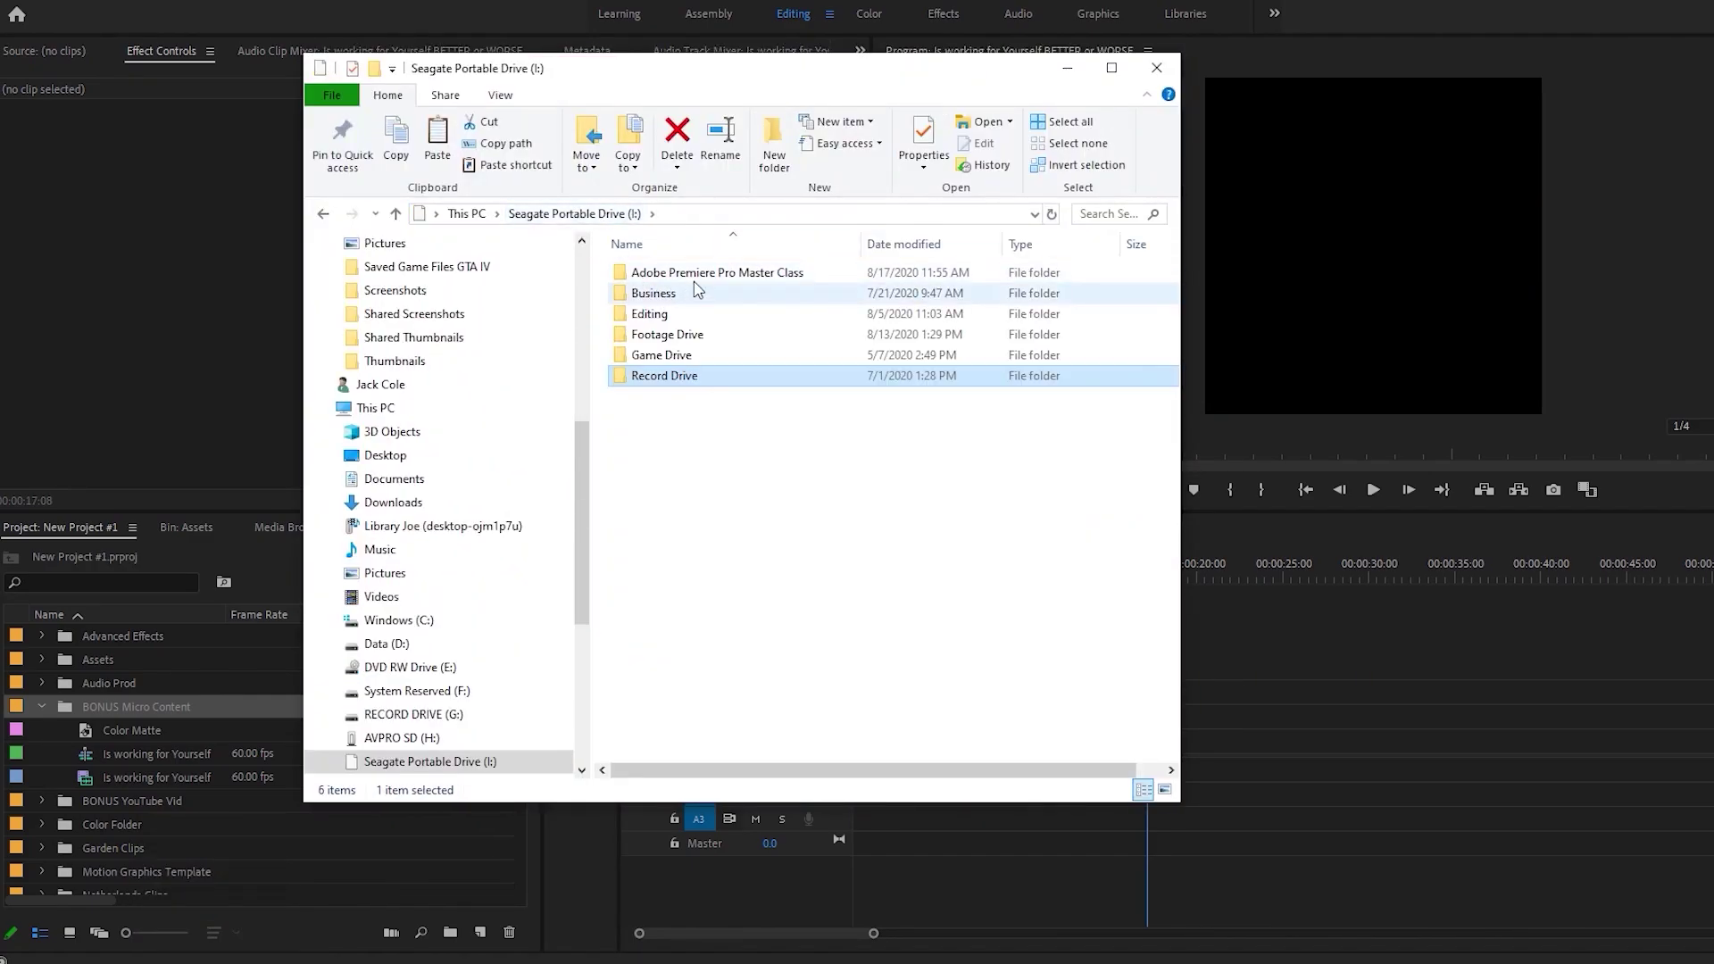
{"action": "double_click", "coordinate": [678, 279]}
{"action": "scroll", "coordinate": [937, 624], "scroll_direction": "down", "scroll_amount": 5}
{"action": "left_click_drag", "start_coordinate": [687, 734], "coordinate": [183, 709]}
{"action": "left_click", "coordinate": [93, 801]}
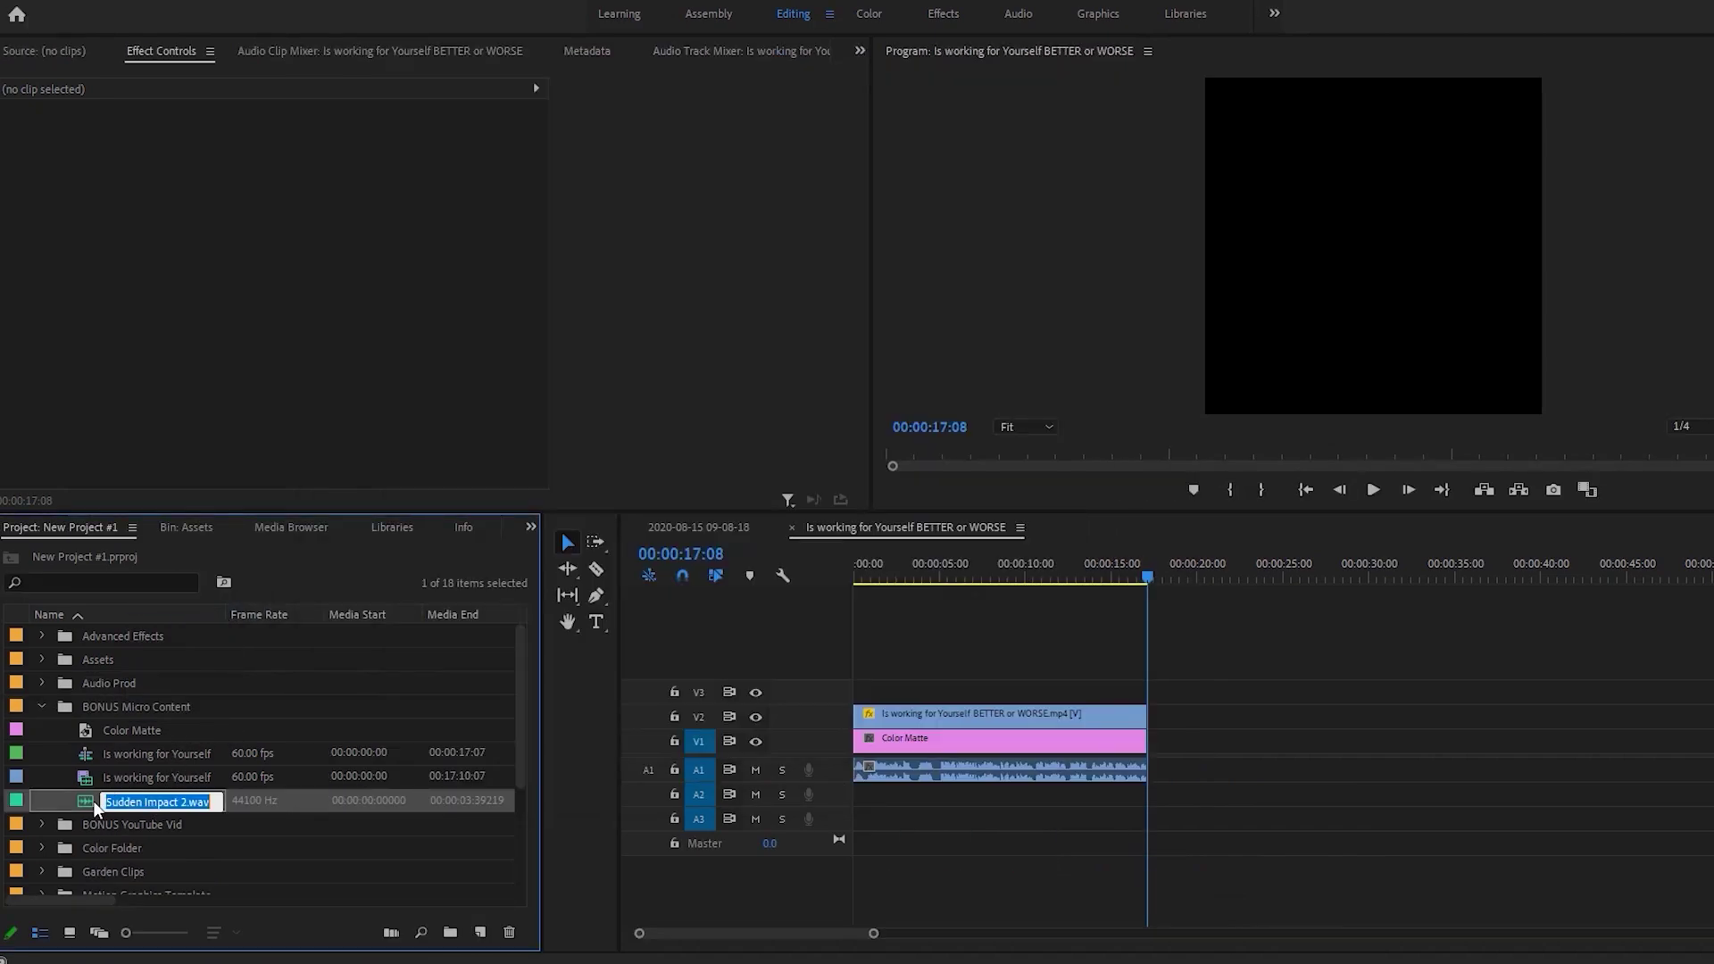
{"action": "left_click_drag", "start_coordinate": [85, 800], "coordinate": [1151, 808]}
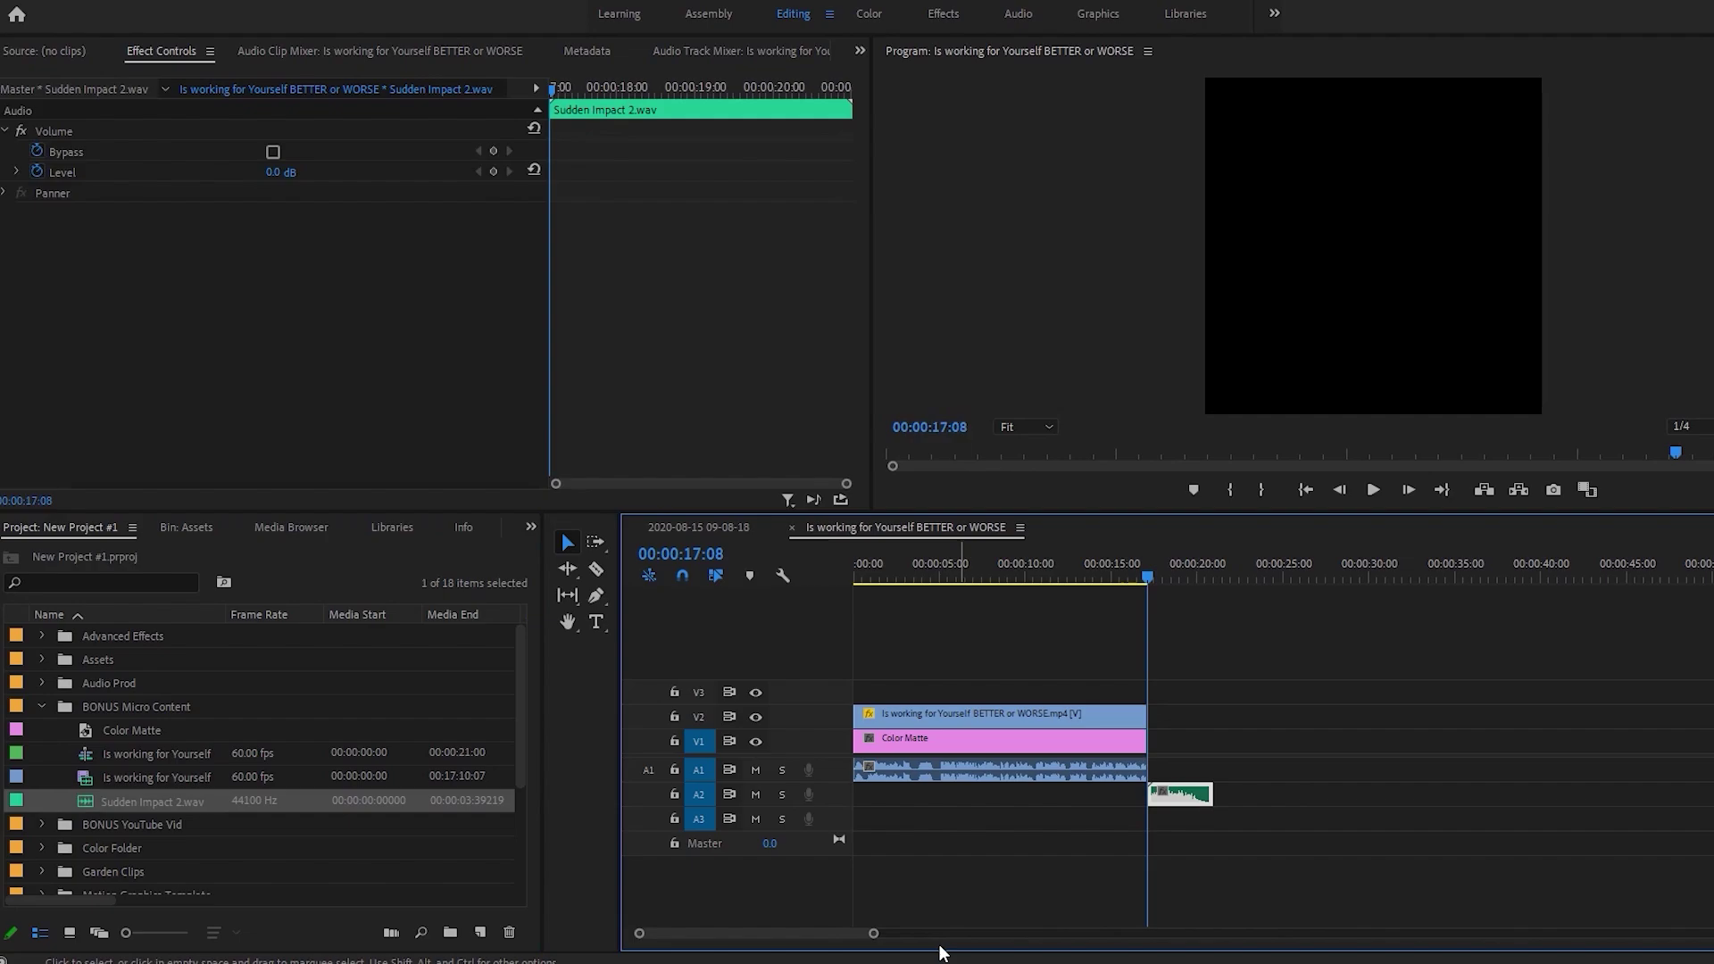
Split the sound effect at about 00:00:18:00 and shift both pieces earlier so the cut meets the end of the video.
{"action": "left_click_drag", "start_coordinate": [873, 933], "coordinate": [721, 934]}
{"action": "left_click", "coordinate": [1417, 882]}
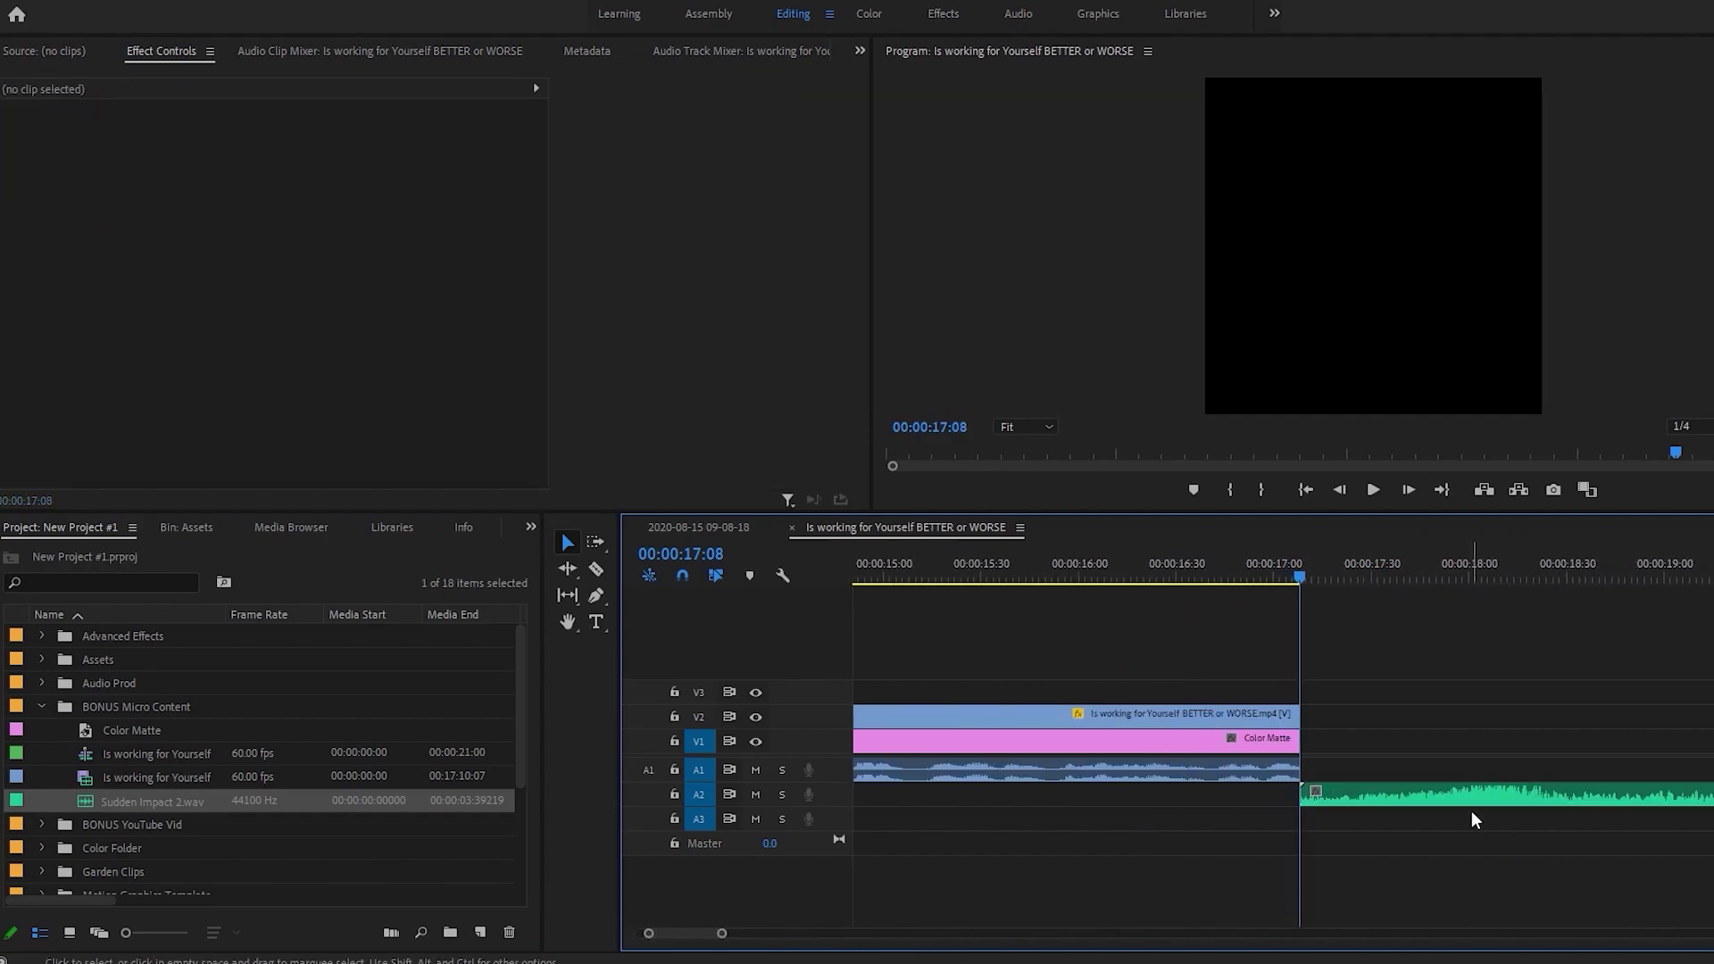
{"action": "key", "text": "c"}
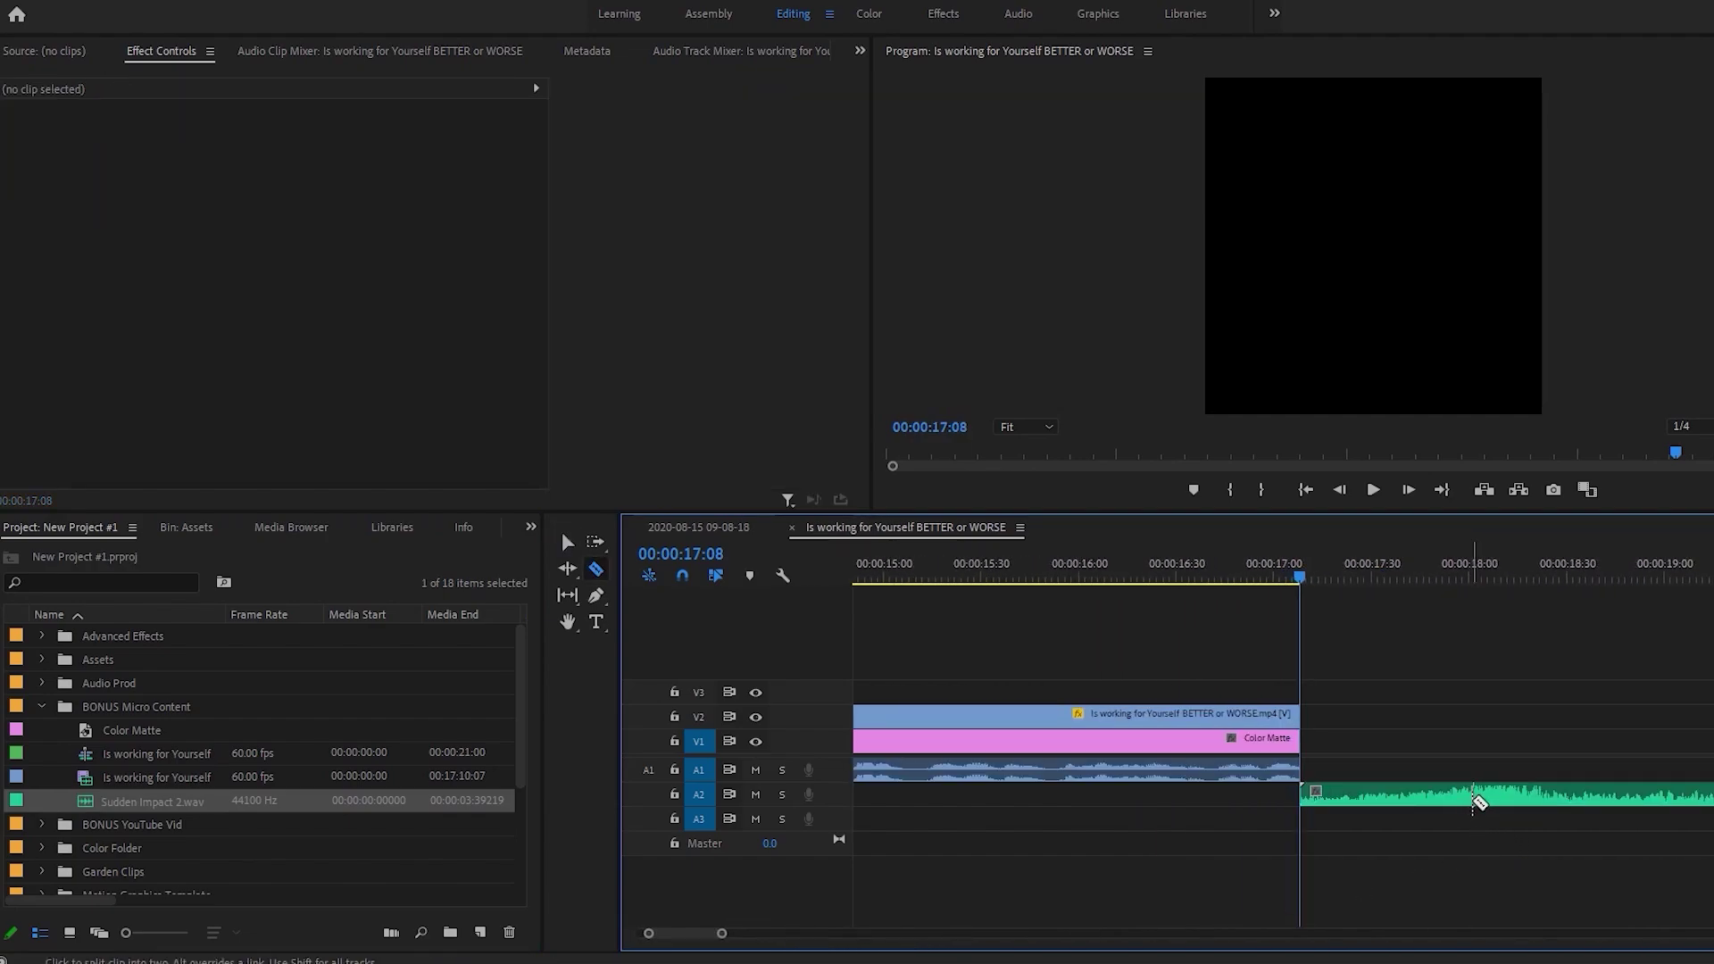
{"action": "left_click", "coordinate": [1474, 799]}
{"action": "key", "text": "v"}
{"action": "left_click", "coordinate": [1496, 799]}
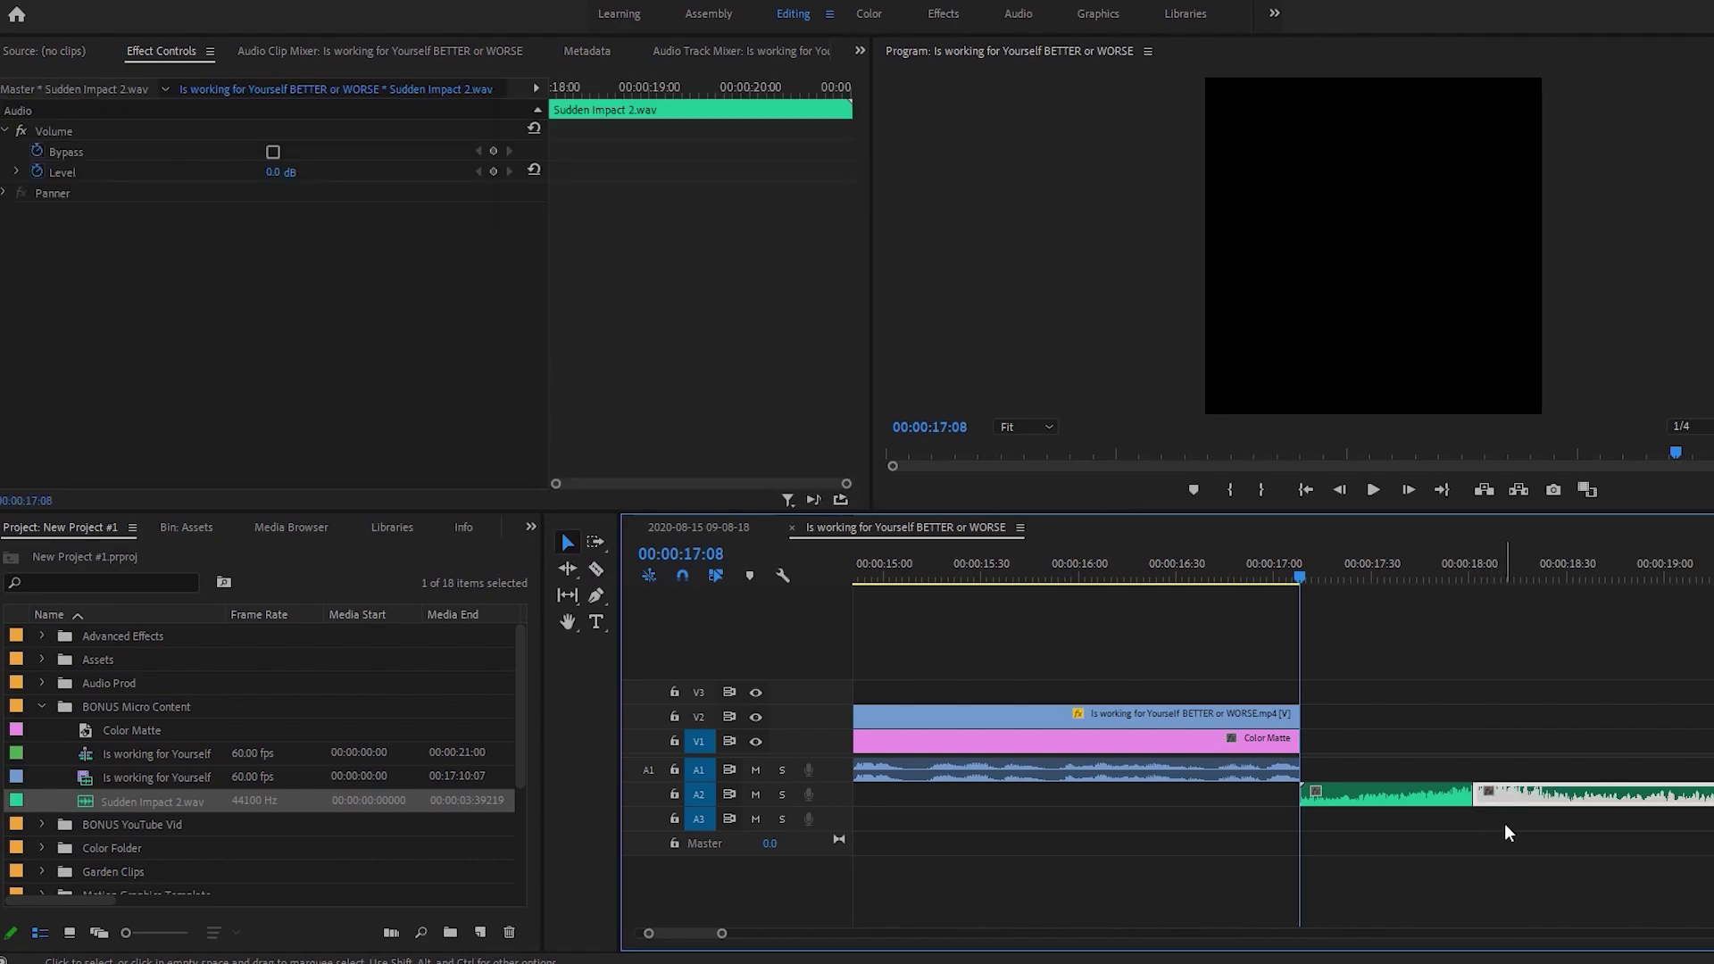
{"action": "left_click", "coordinate": [1439, 800], "text": "shift"}
{"action": "left_click_drag", "start_coordinate": [1438, 800], "coordinate": [1275, 806]}
Try deleting the sound effect's lead-in piece before the video's end and undo the deletion.
{"action": "left_click", "coordinate": [1286, 799]}
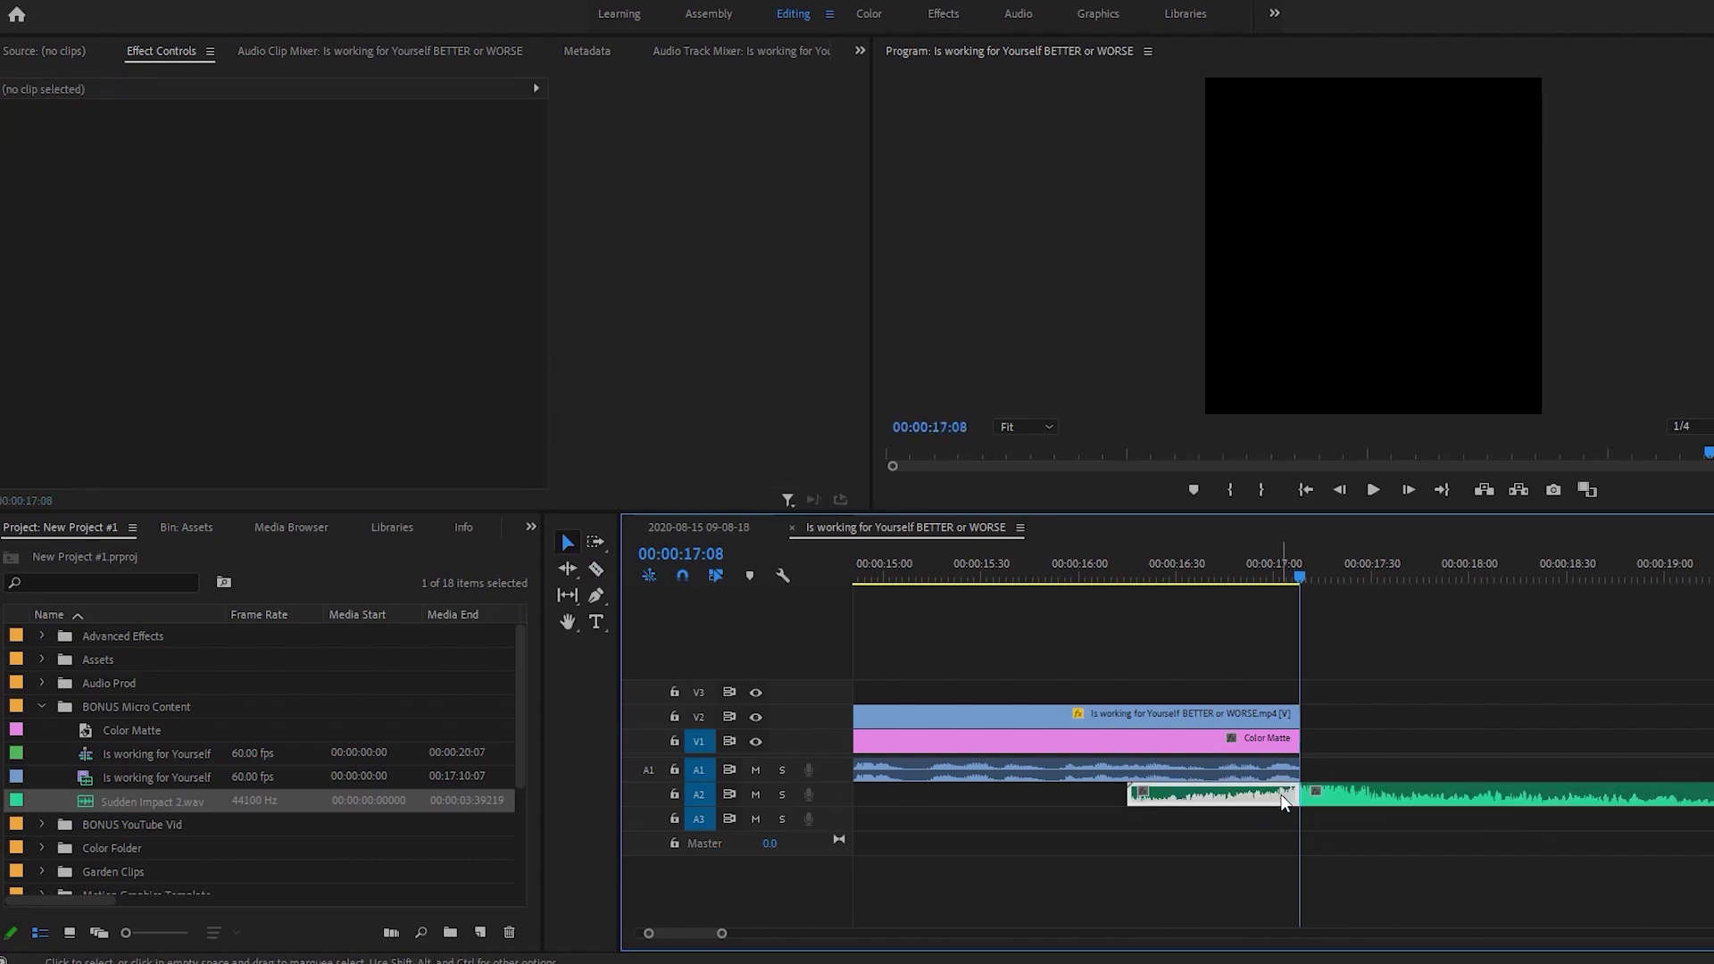
{"action": "key", "text": "Delete"}
{"action": "key", "text": "ctrl+z"}
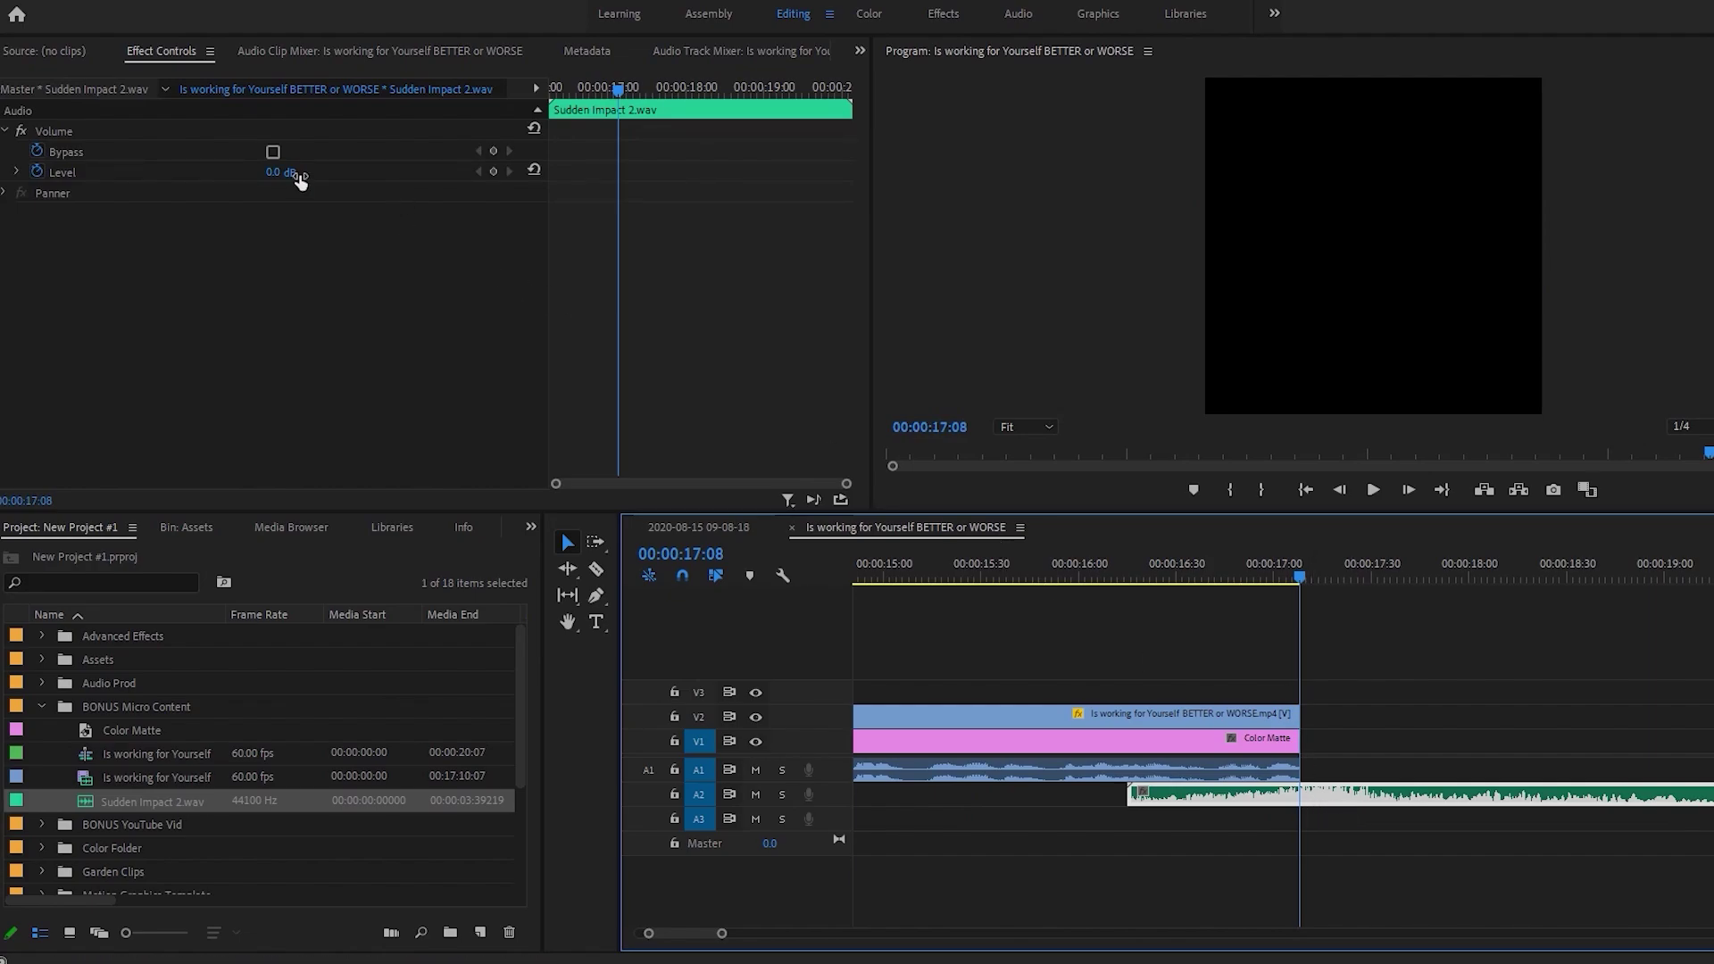
Play back the ending, shift the sound effect about six frames earlier on A2, recheck the timing and save the project.
{"action": "left_click", "coordinate": [1042, 567]}
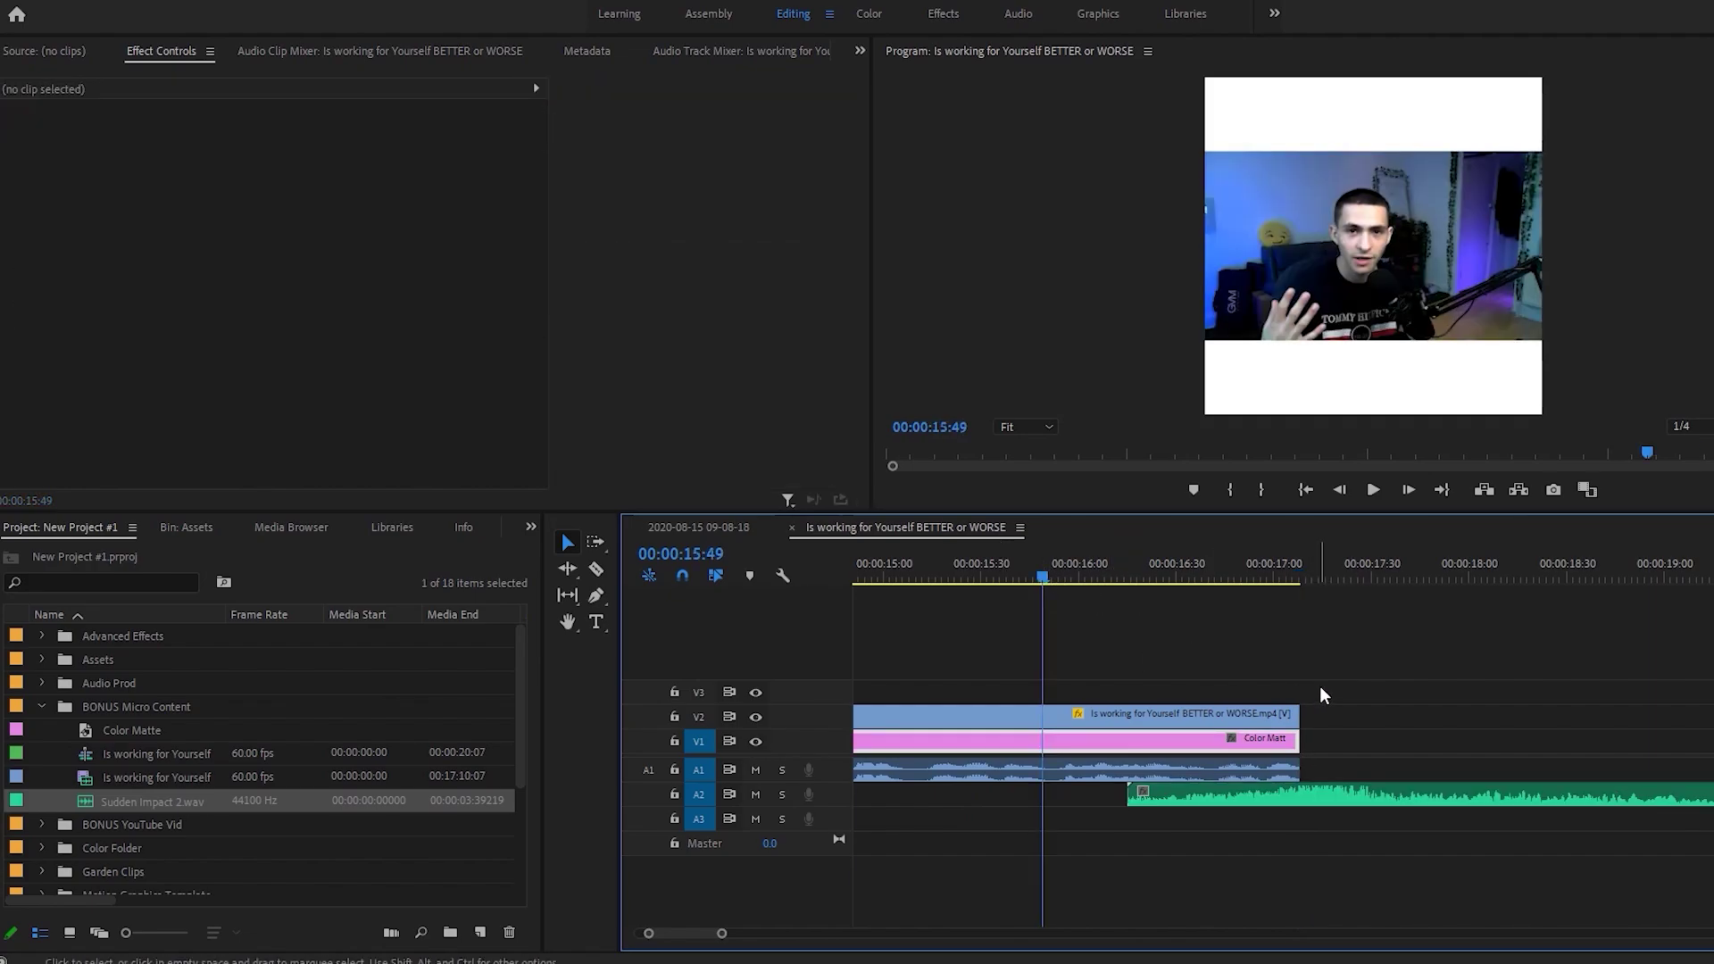
{"action": "key", "text": "space"}
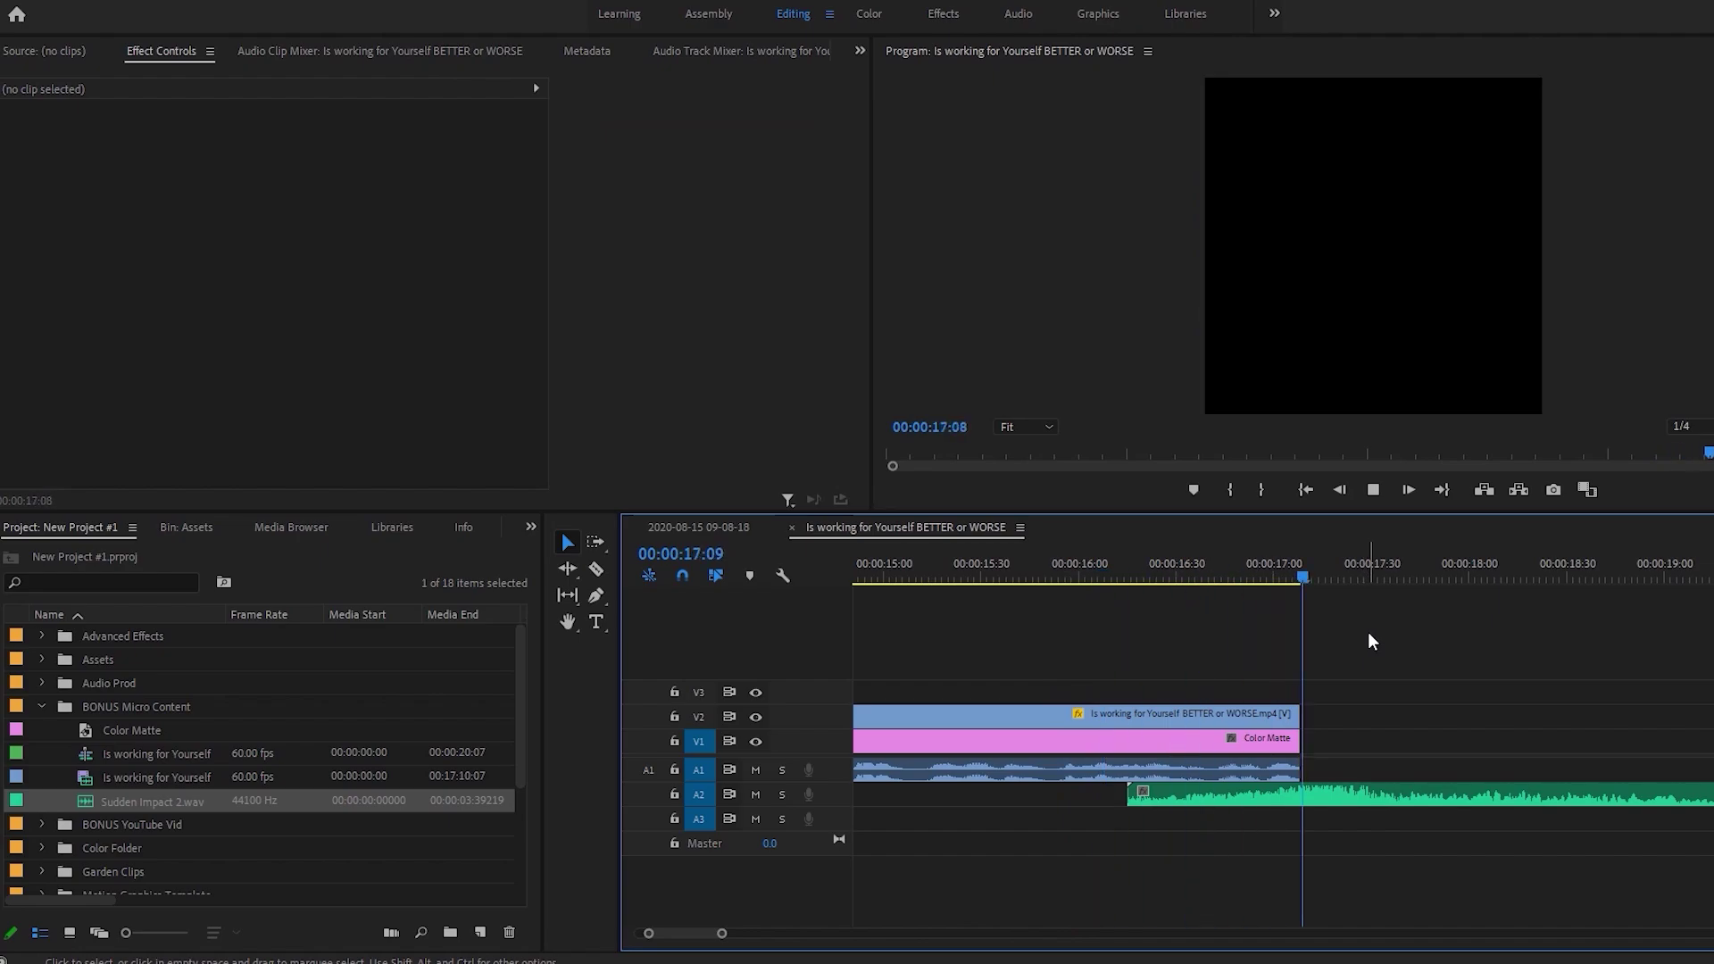
{"action": "left_click_drag", "start_coordinate": [1299, 572], "coordinate": [1310, 575]}
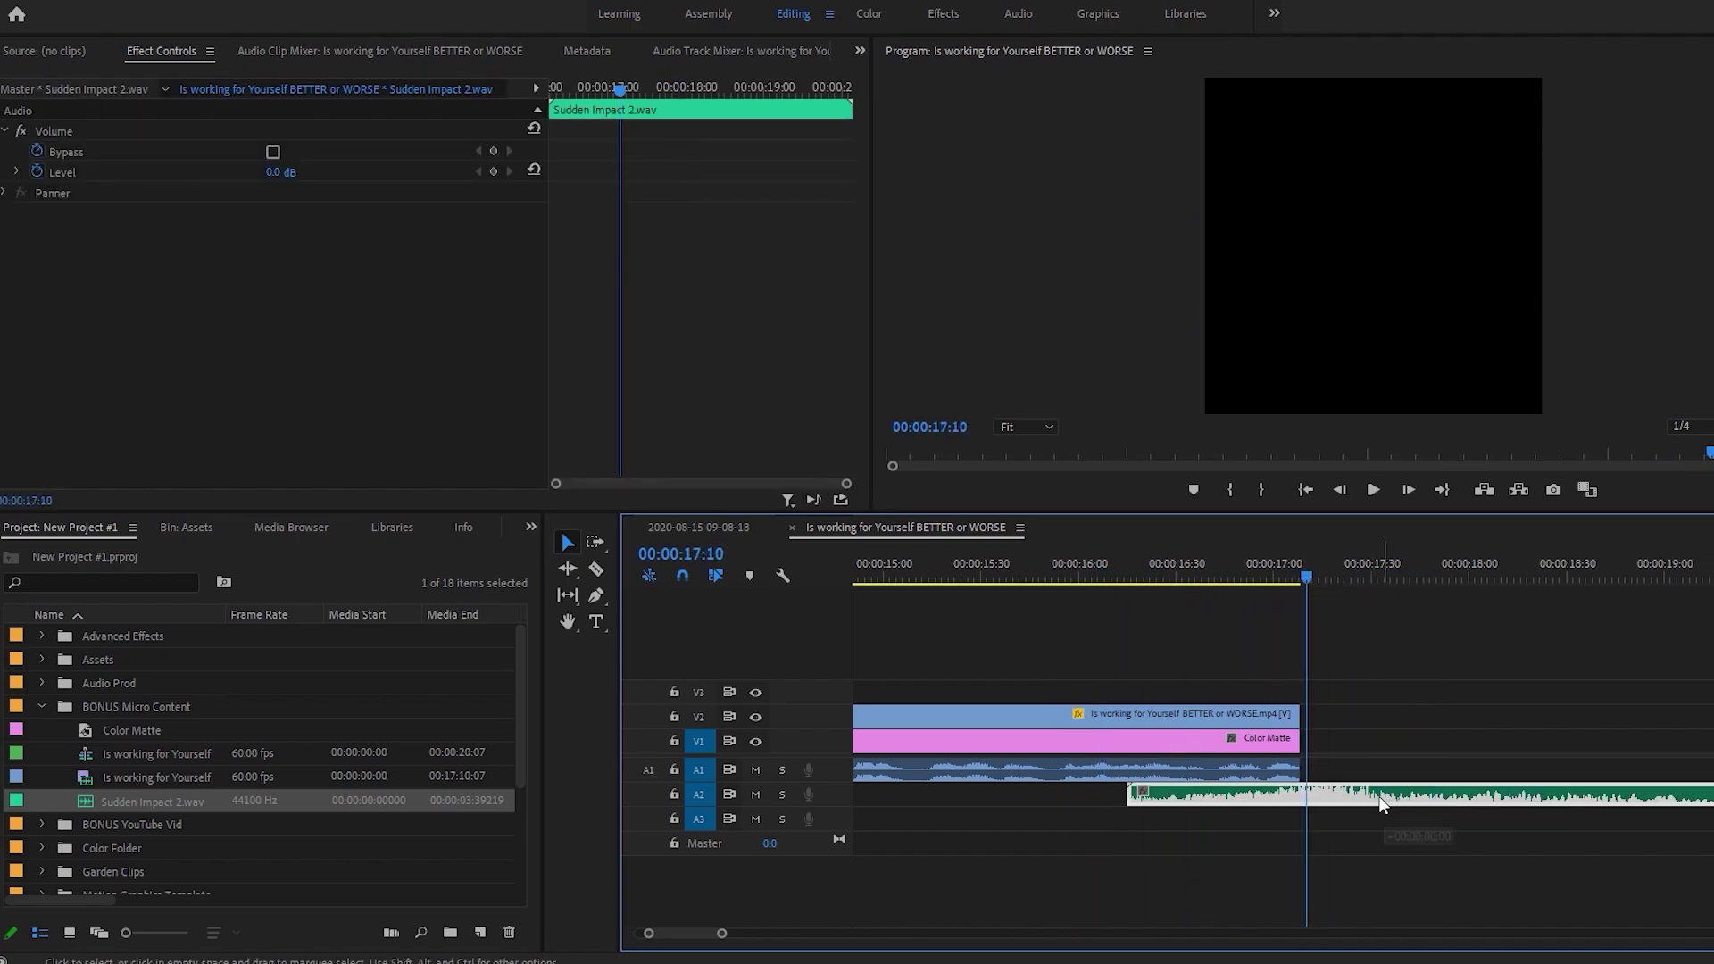
{"action": "left_click_drag", "start_coordinate": [1388, 804], "coordinate": [1365, 804]}
{"action": "left_click", "coordinate": [1080, 573]}
{"action": "key", "text": "space"}
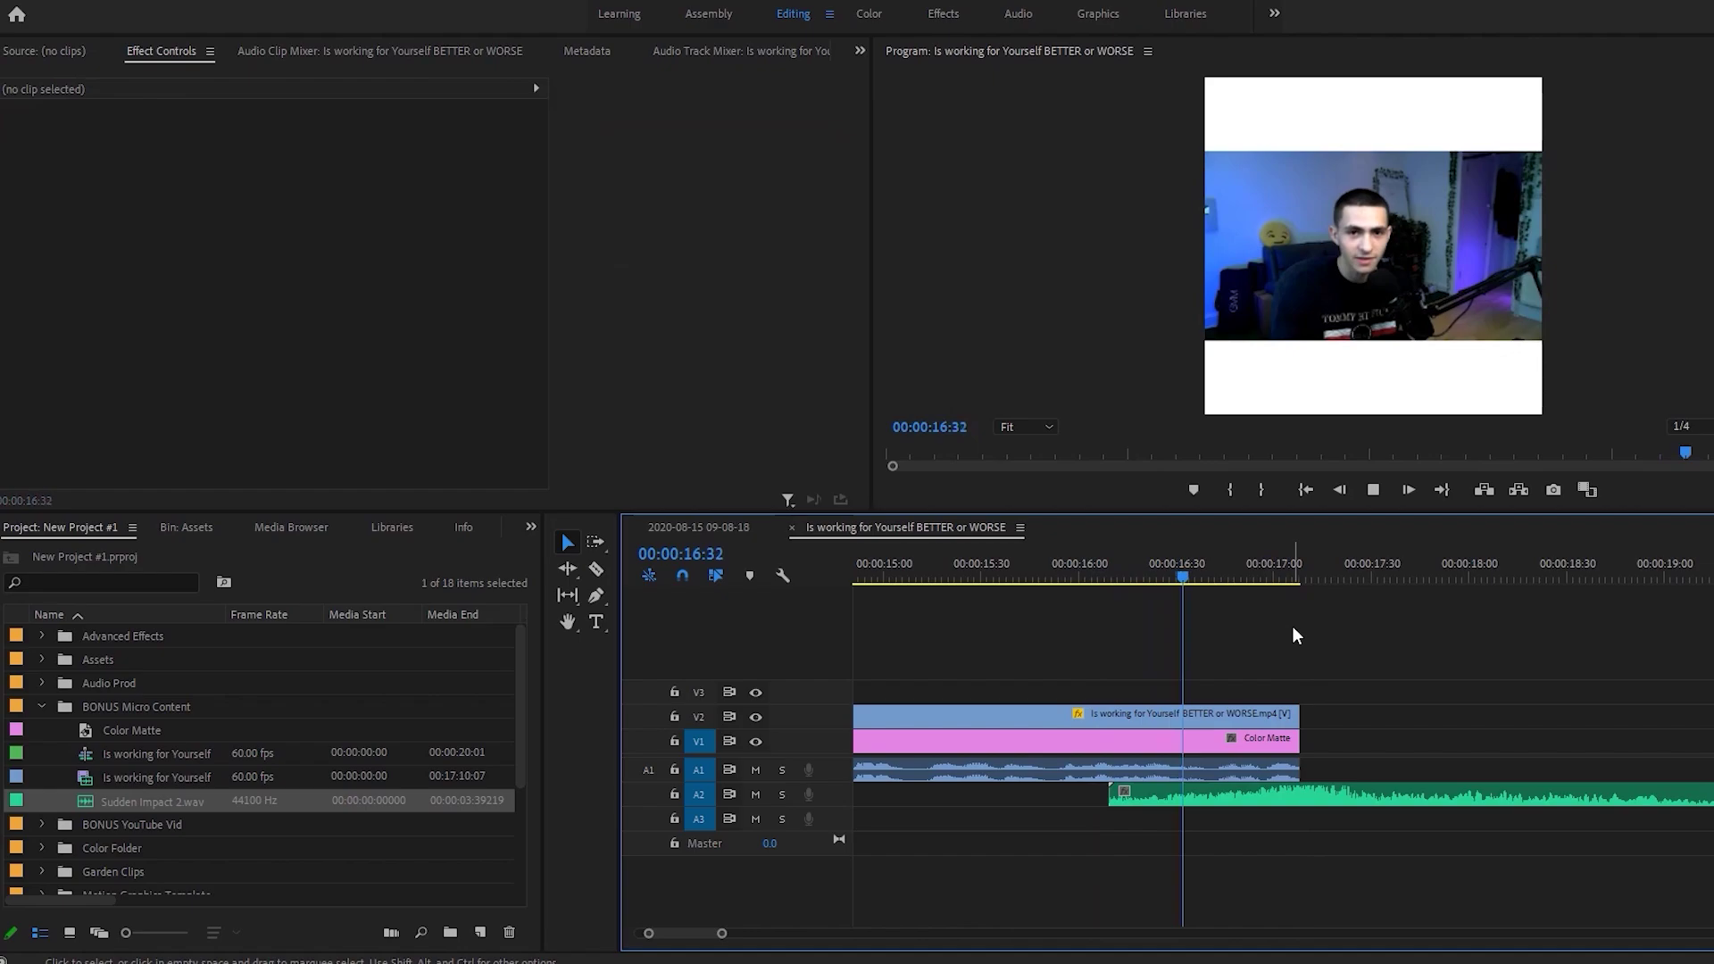
{"action": "left_click", "coordinate": [1305, 574]}
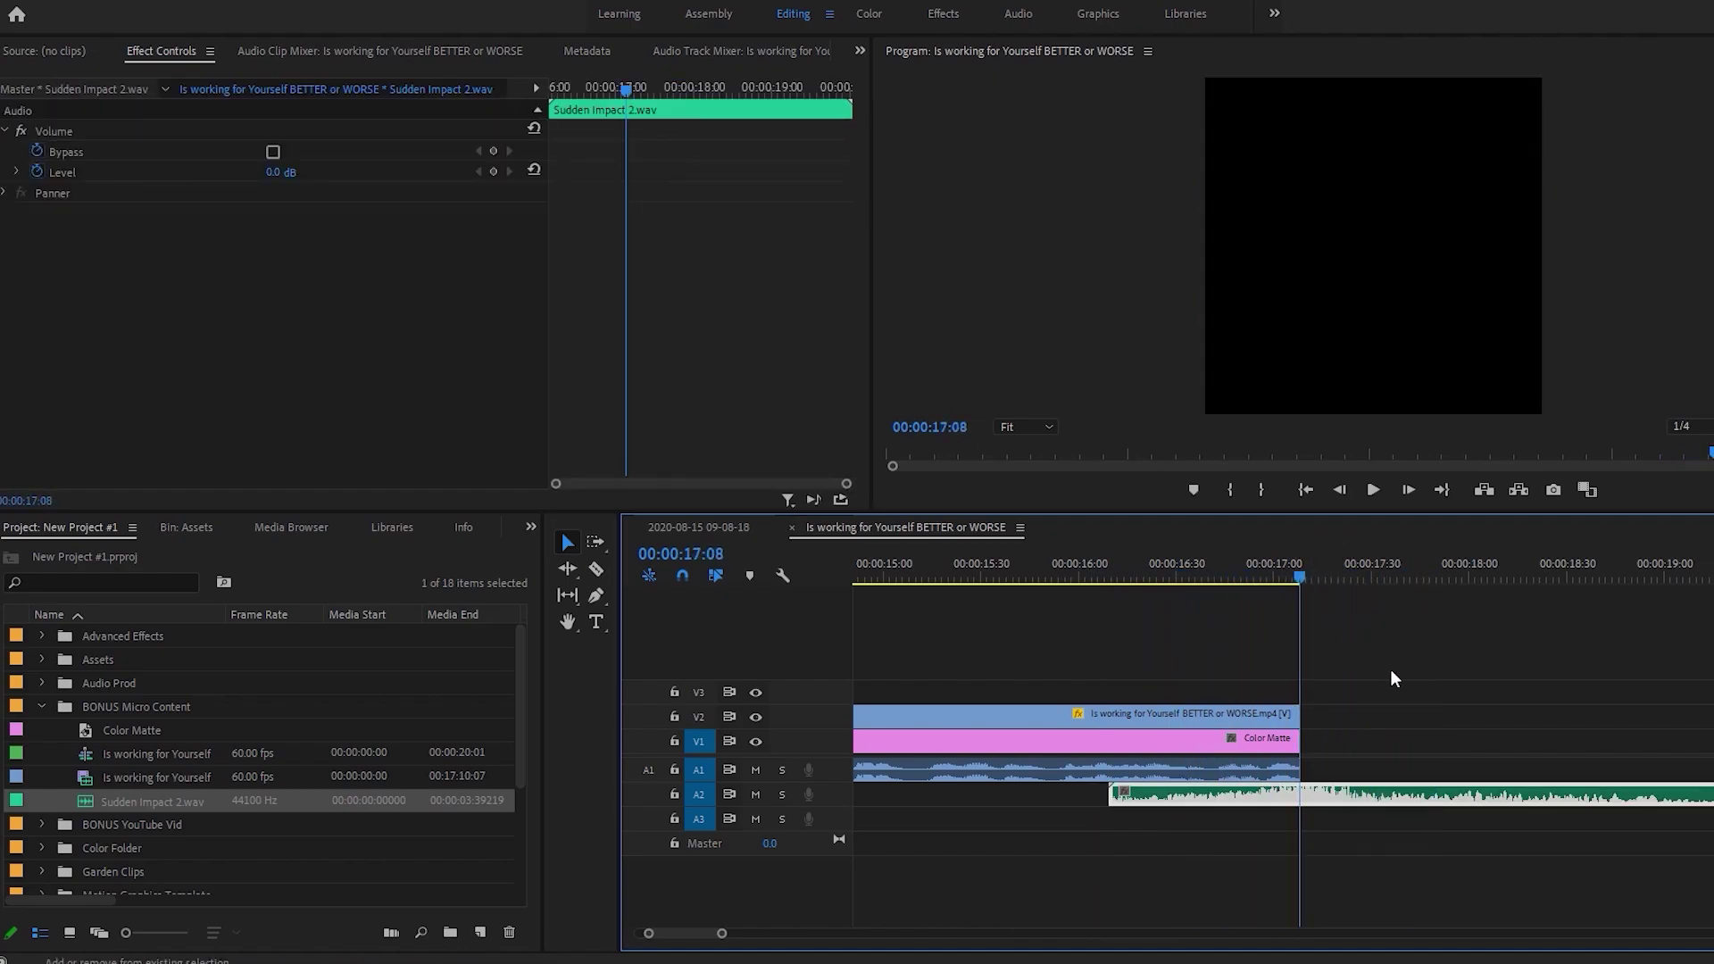
{"action": "key", "text": "ctrl+s"}
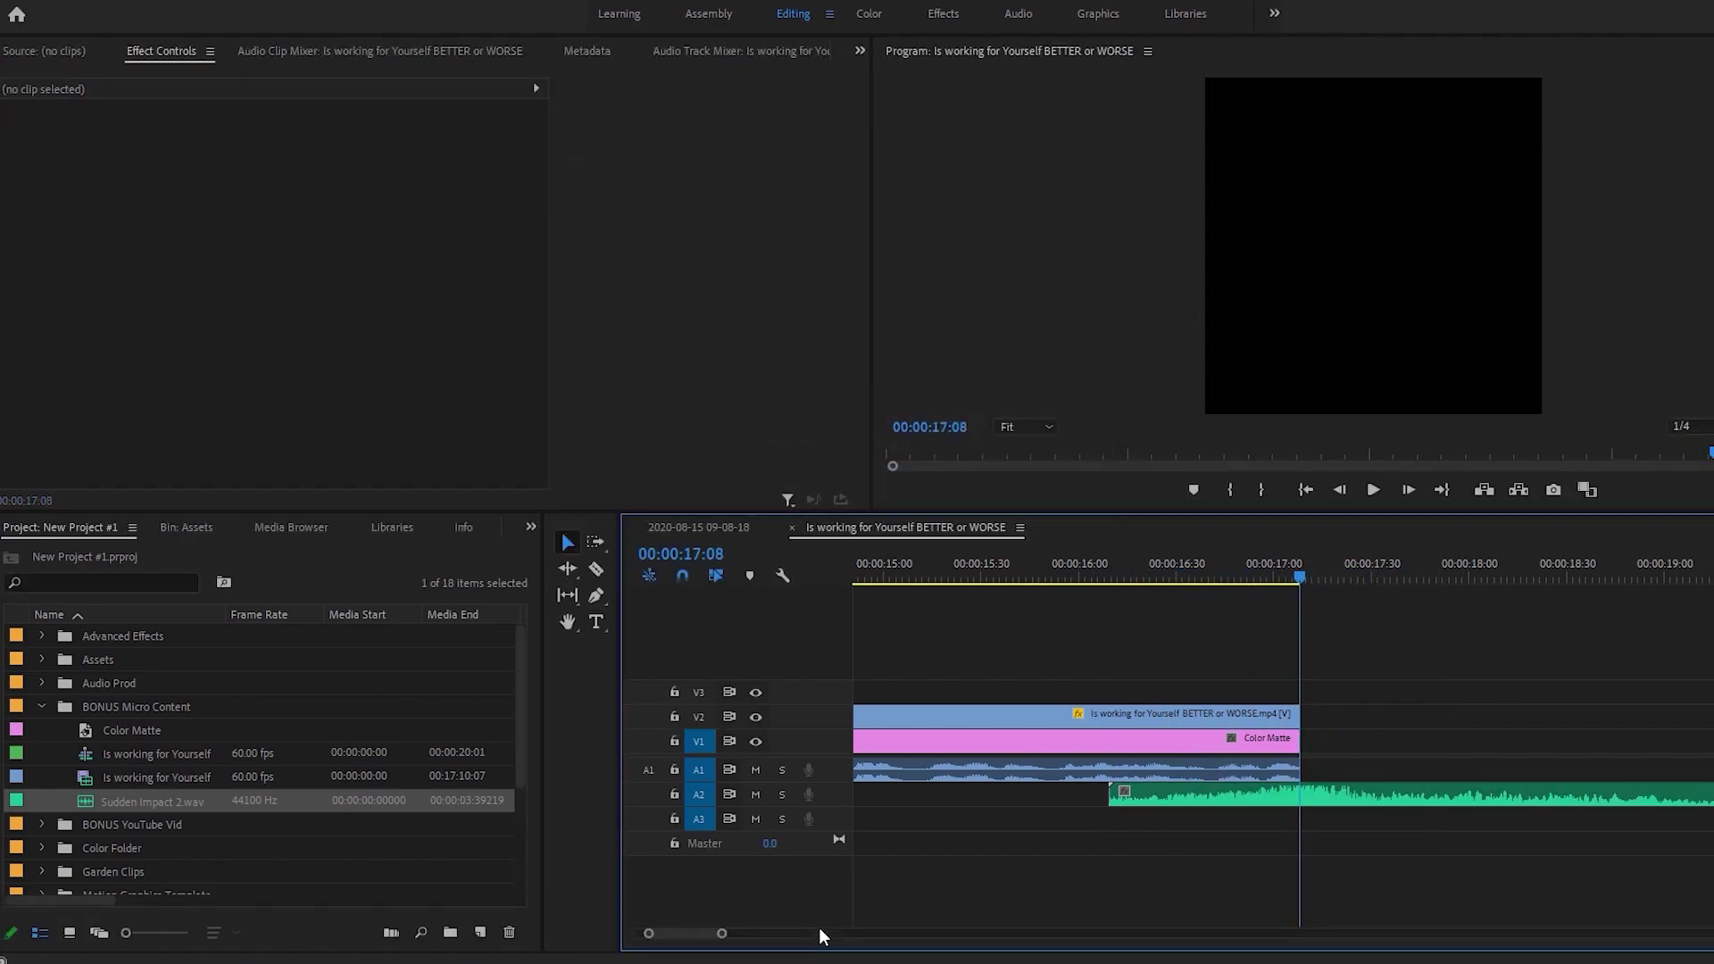
Set the sequence's Out point at the end of the sound effect, 00:00:20:02, and return the playhead to the start.
{"action": "scroll", "coordinate": [757, 933], "scroll_direction": "down", "scroll_amount": 5}
{"action": "left_click_drag", "start_coordinate": [729, 935], "coordinate": [906, 933]}
{"action": "left_click", "coordinate": [1112, 550]}
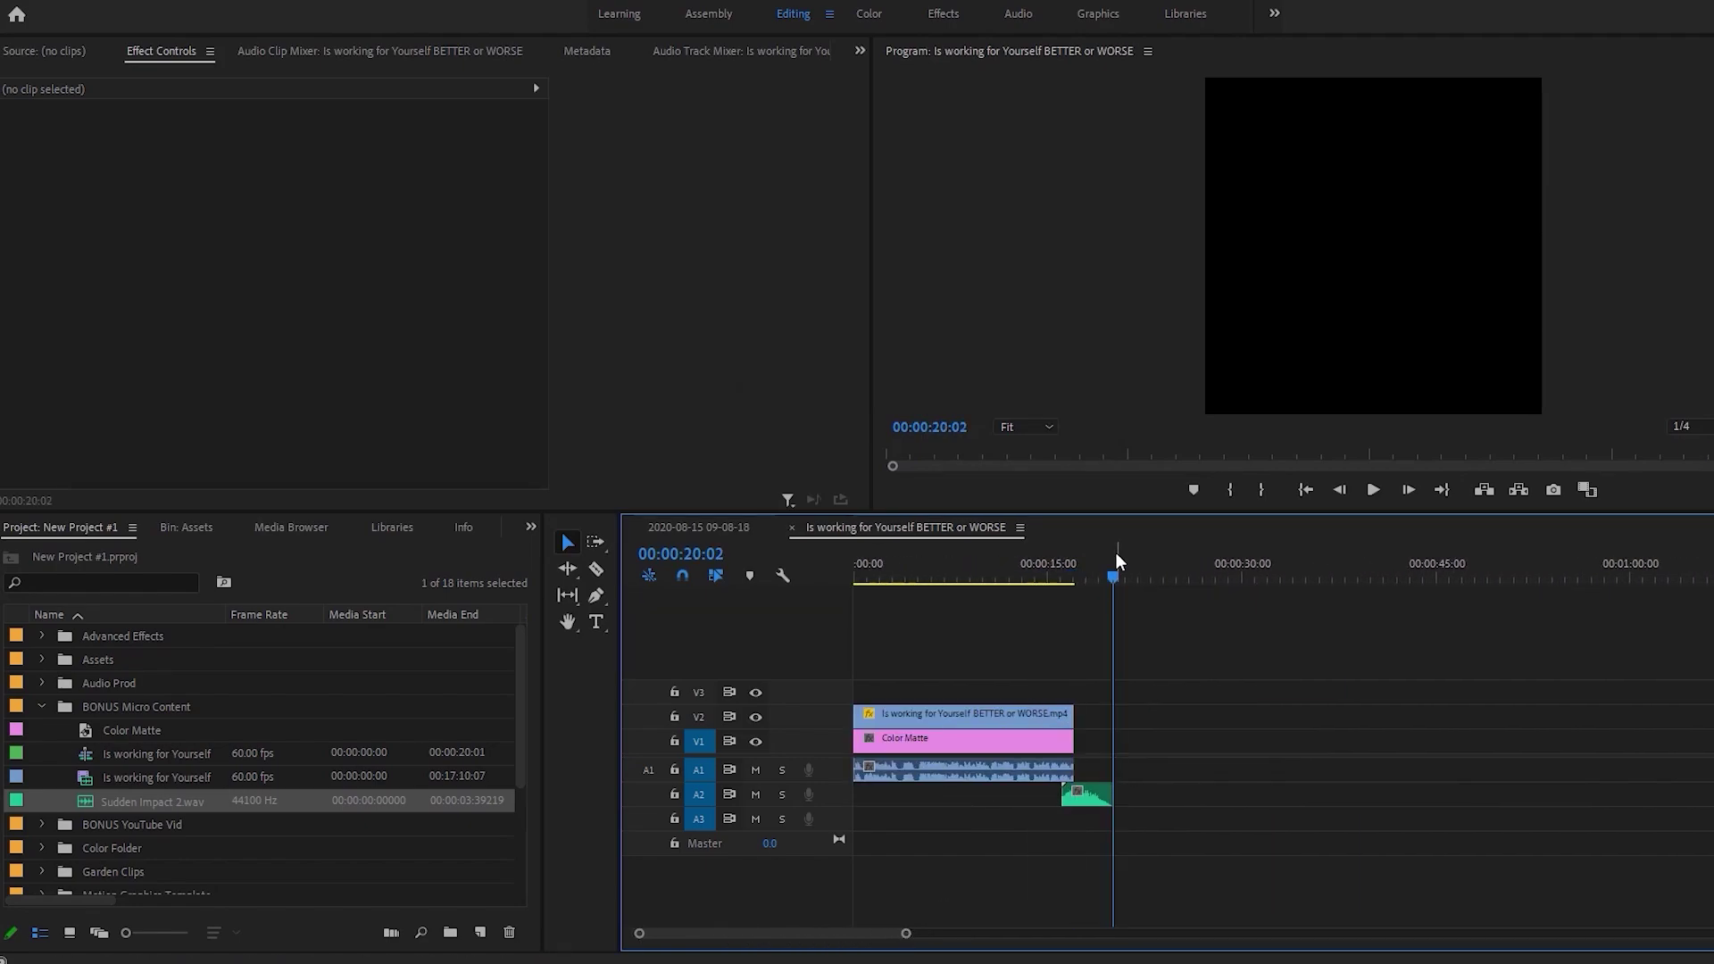
{"action": "key", "text": "o"}
{"action": "key", "text": "Home"}
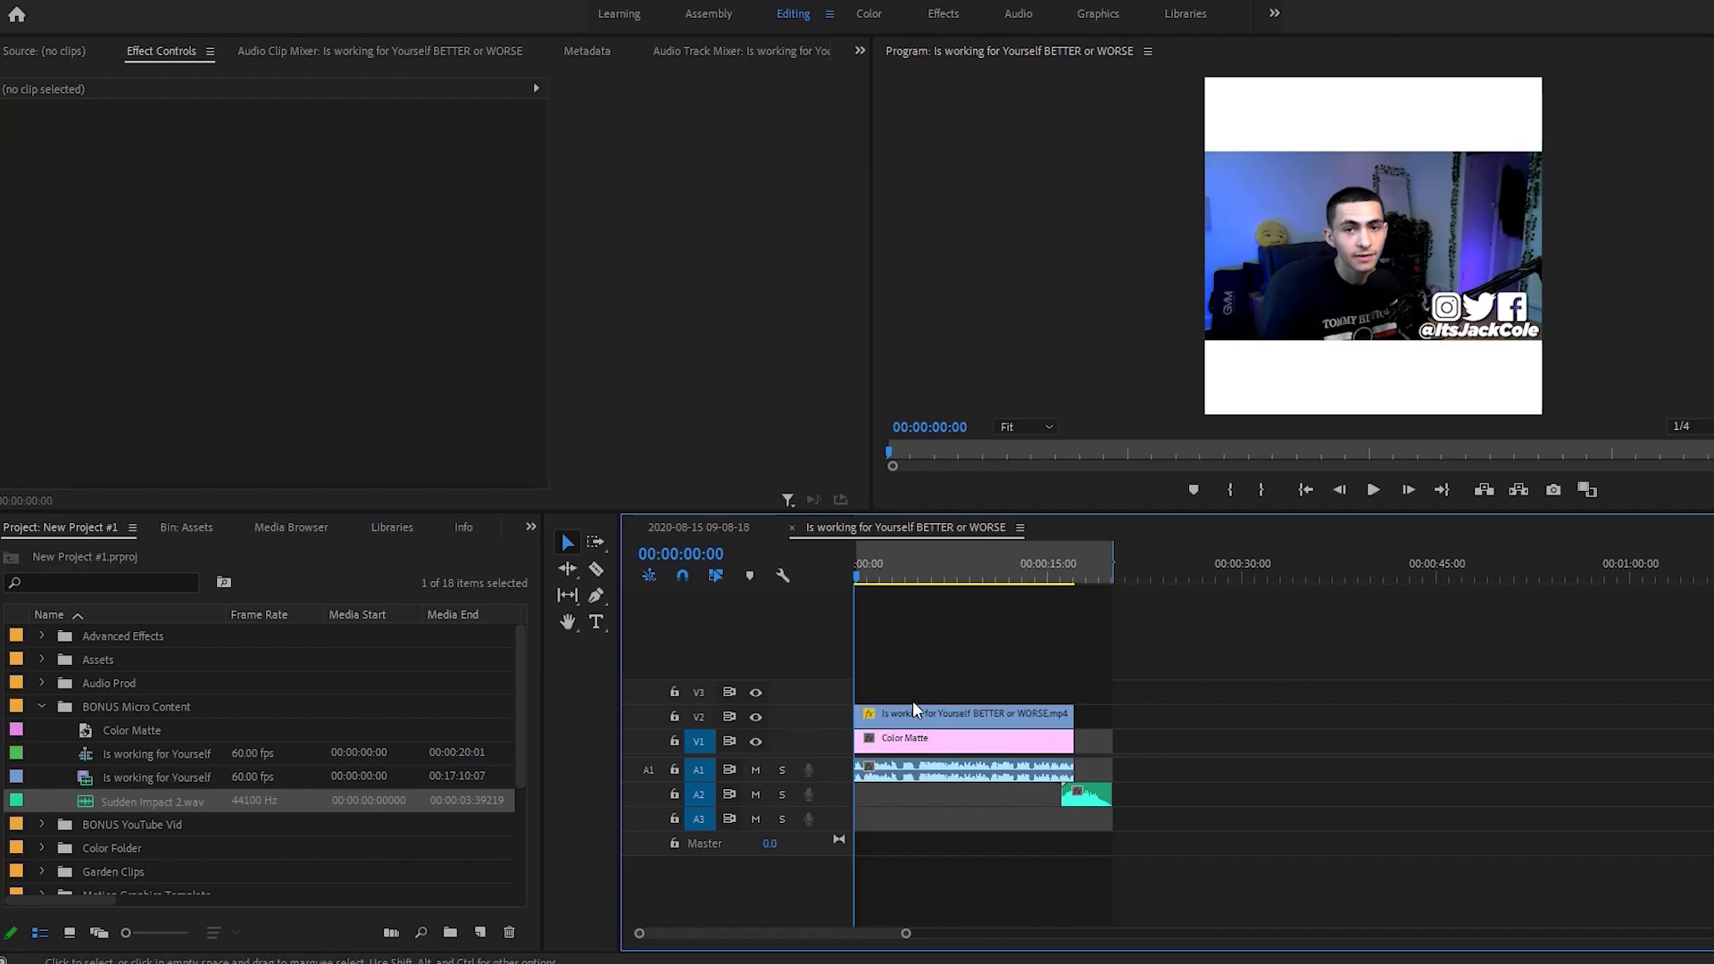
Create a blue 1080 x 1080 color matte at 60 fps in the BONUS Micro Content bin, keeping the default name.
{"action": "left_click", "coordinate": [179, 706]}
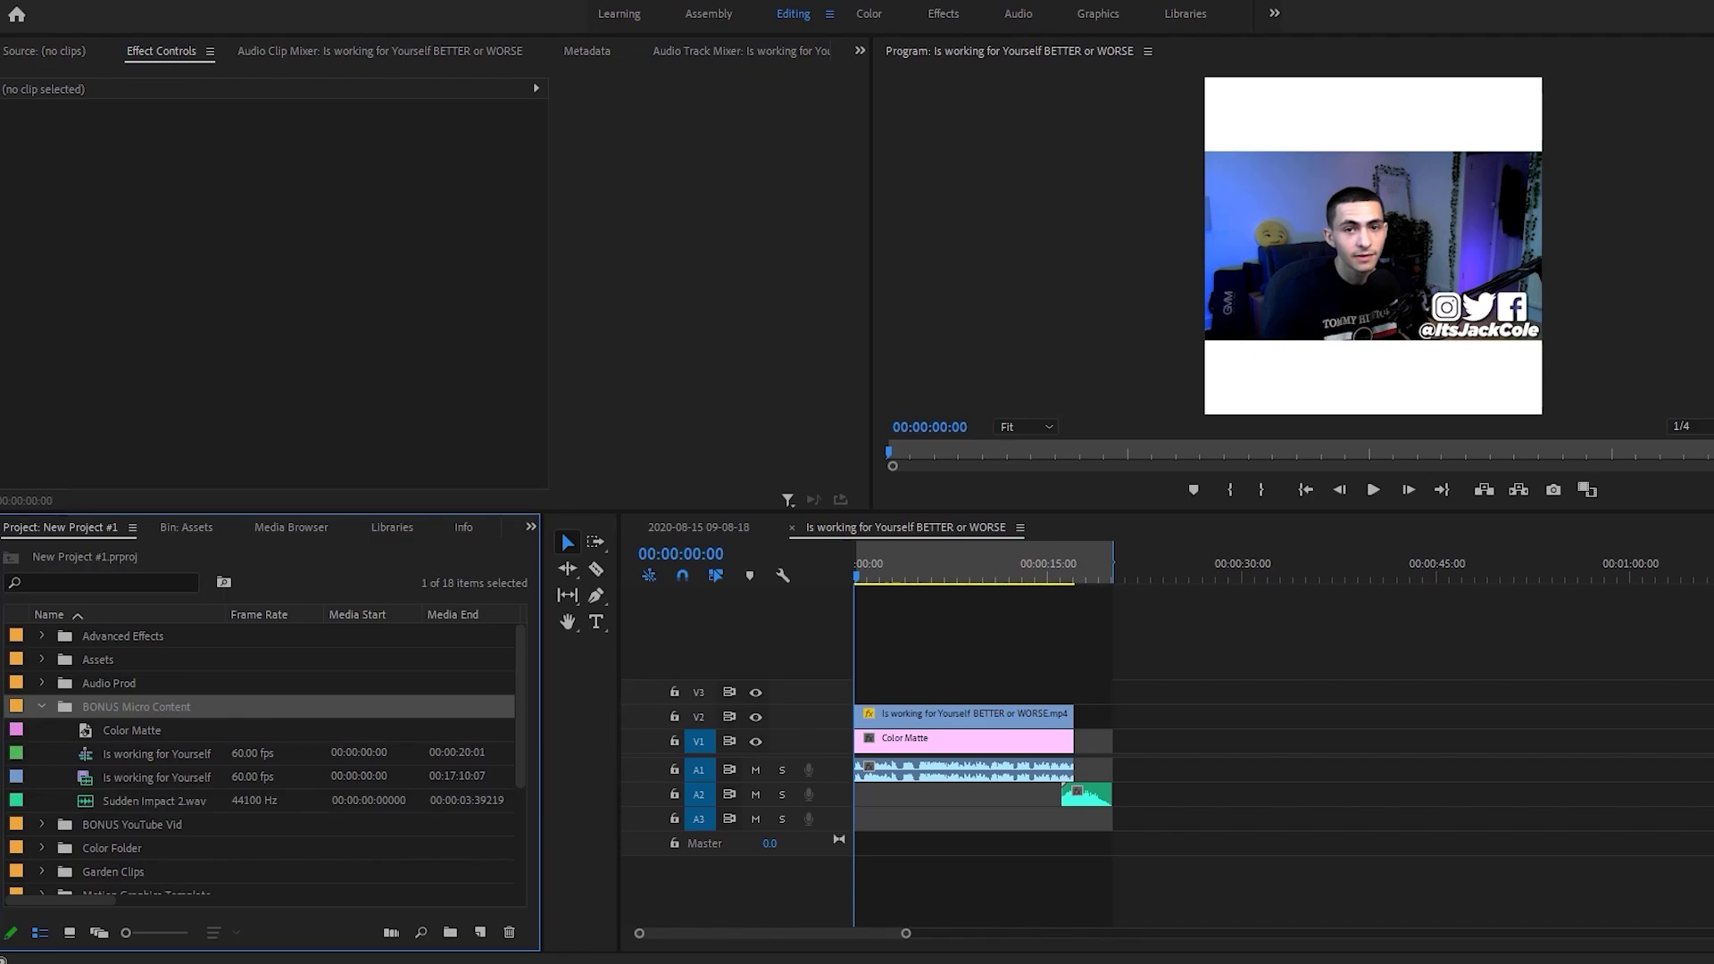
{"action": "key", "text": "alt+f"}
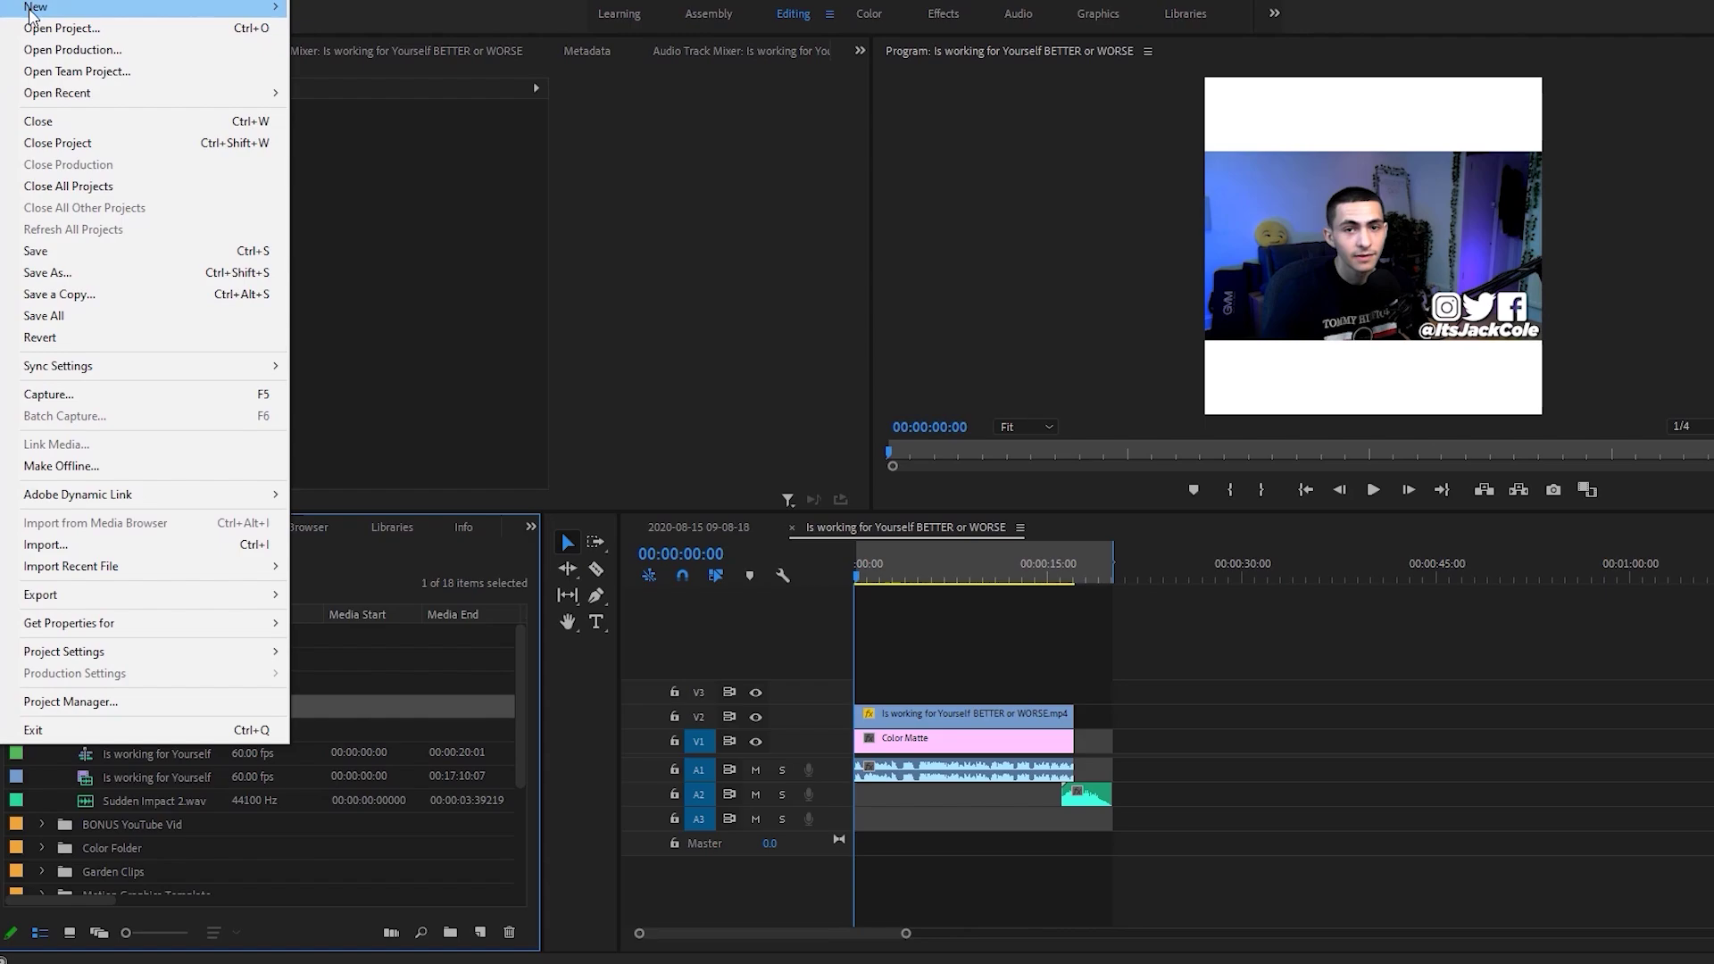
{"action": "mouse_move", "coordinate": [36, 6]}
{"action": "left_click", "coordinate": [383, 383]}
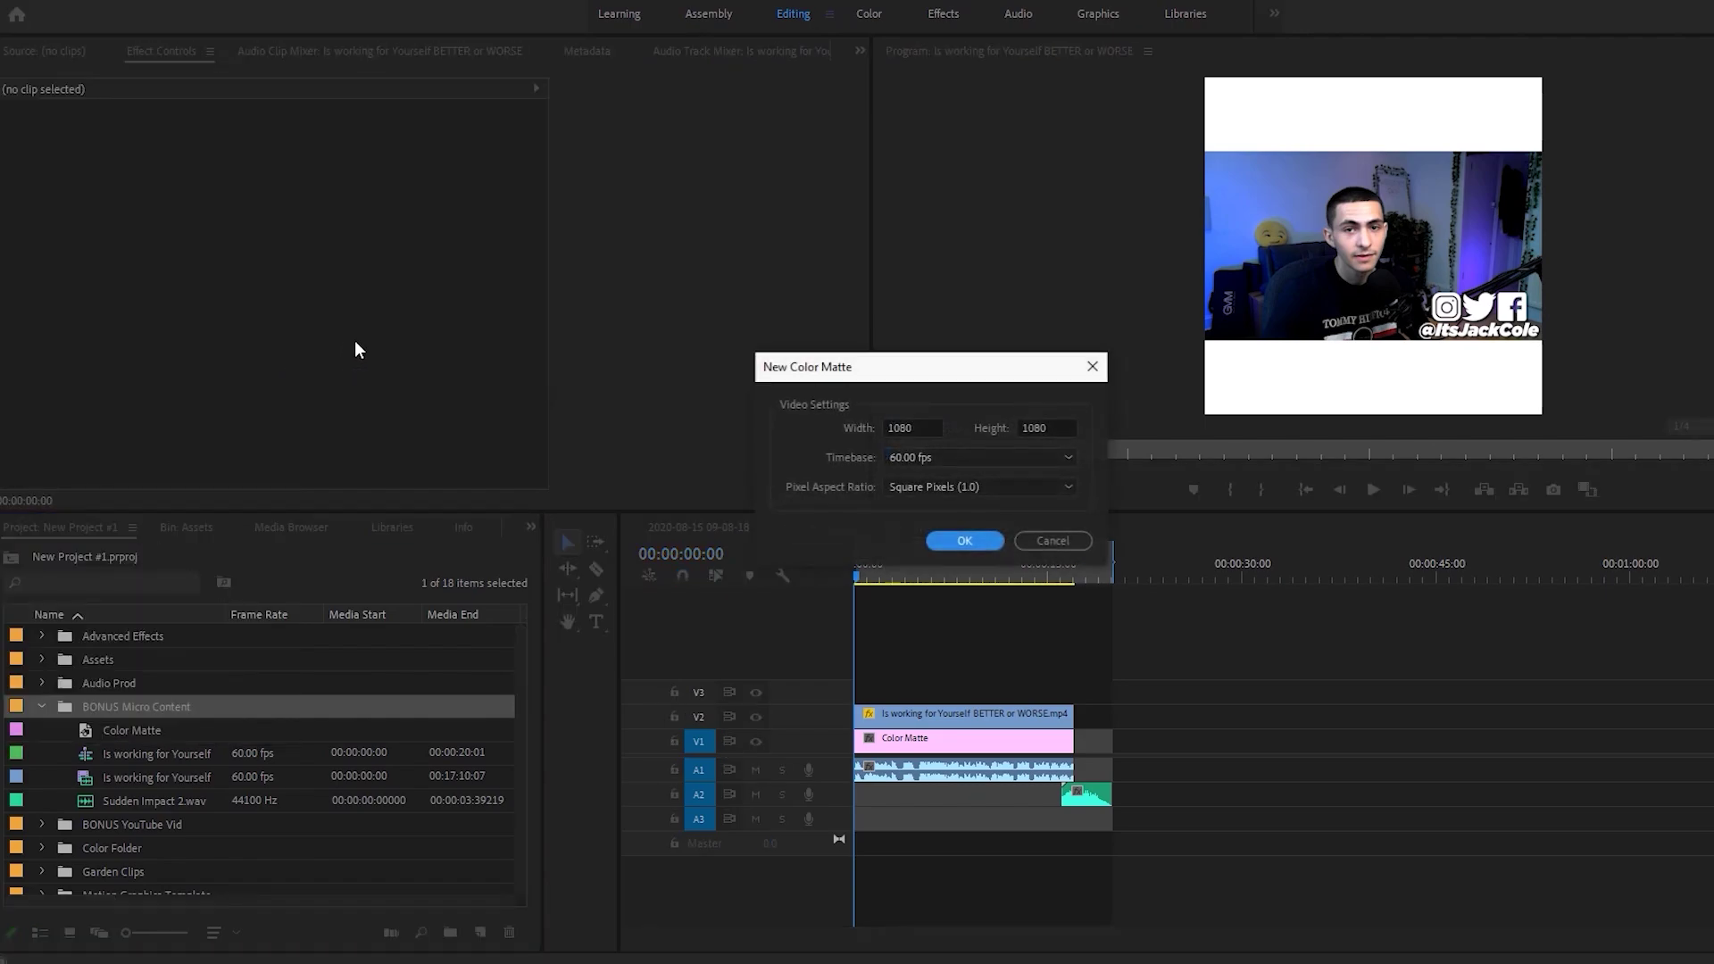
{"action": "left_click", "coordinate": [983, 542]}
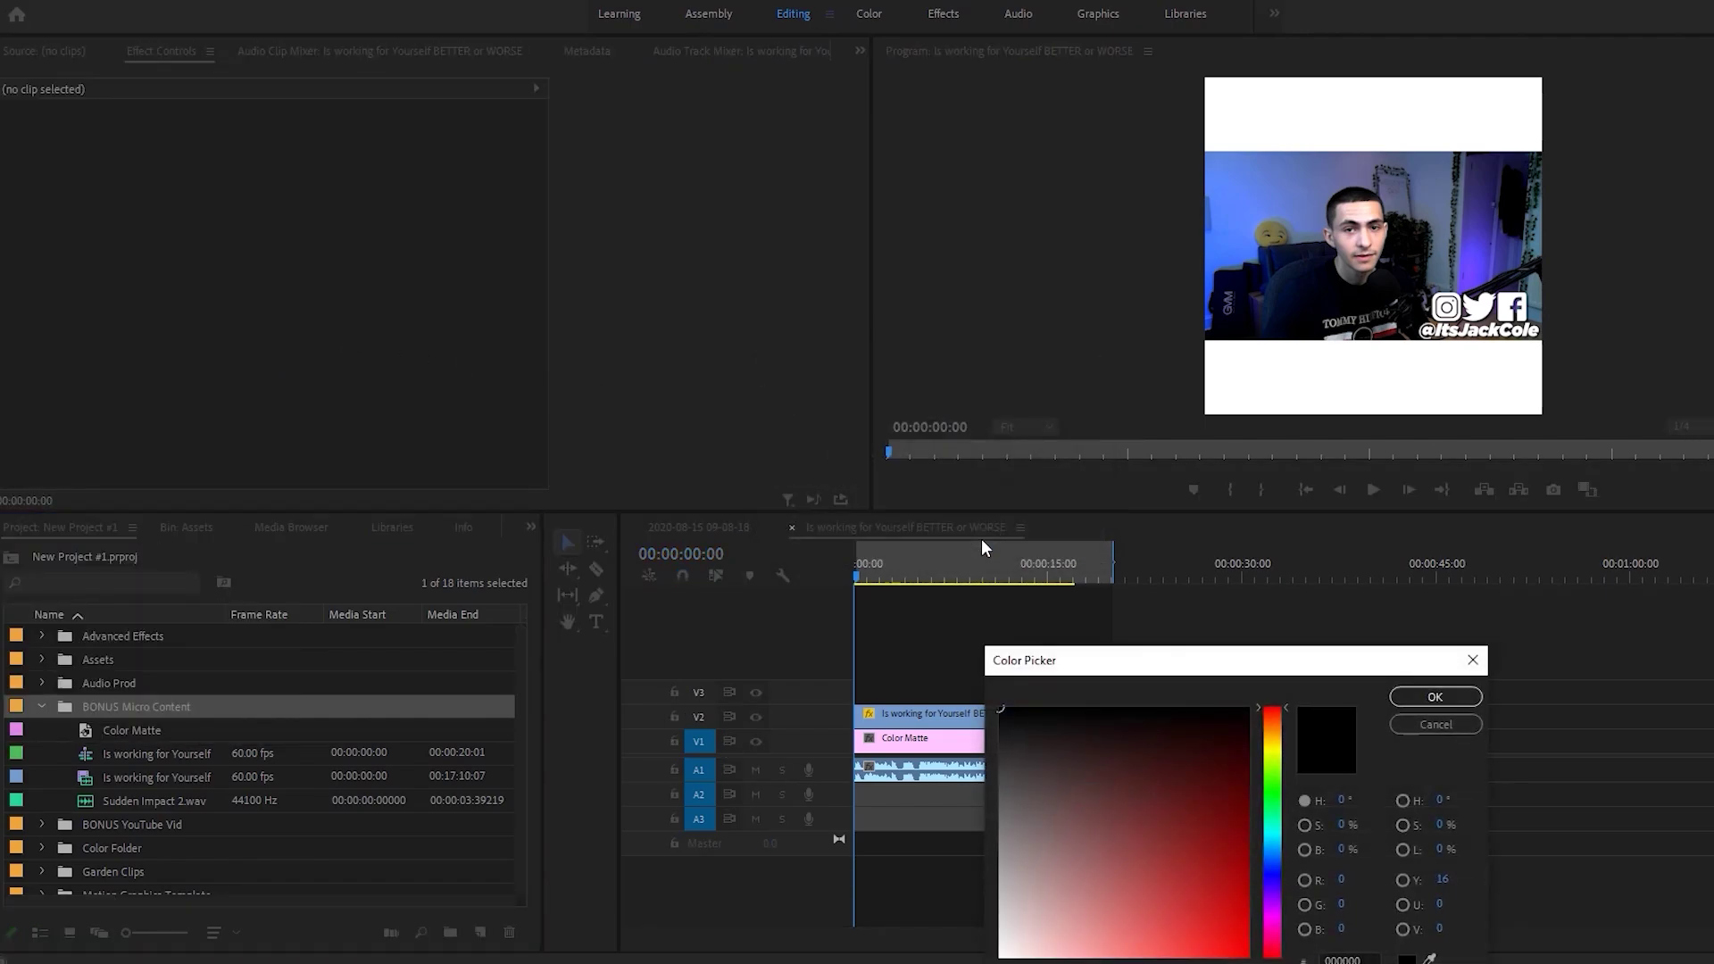
{"action": "left_click_drag", "start_coordinate": [1190, 813], "coordinate": [1362, 940]}
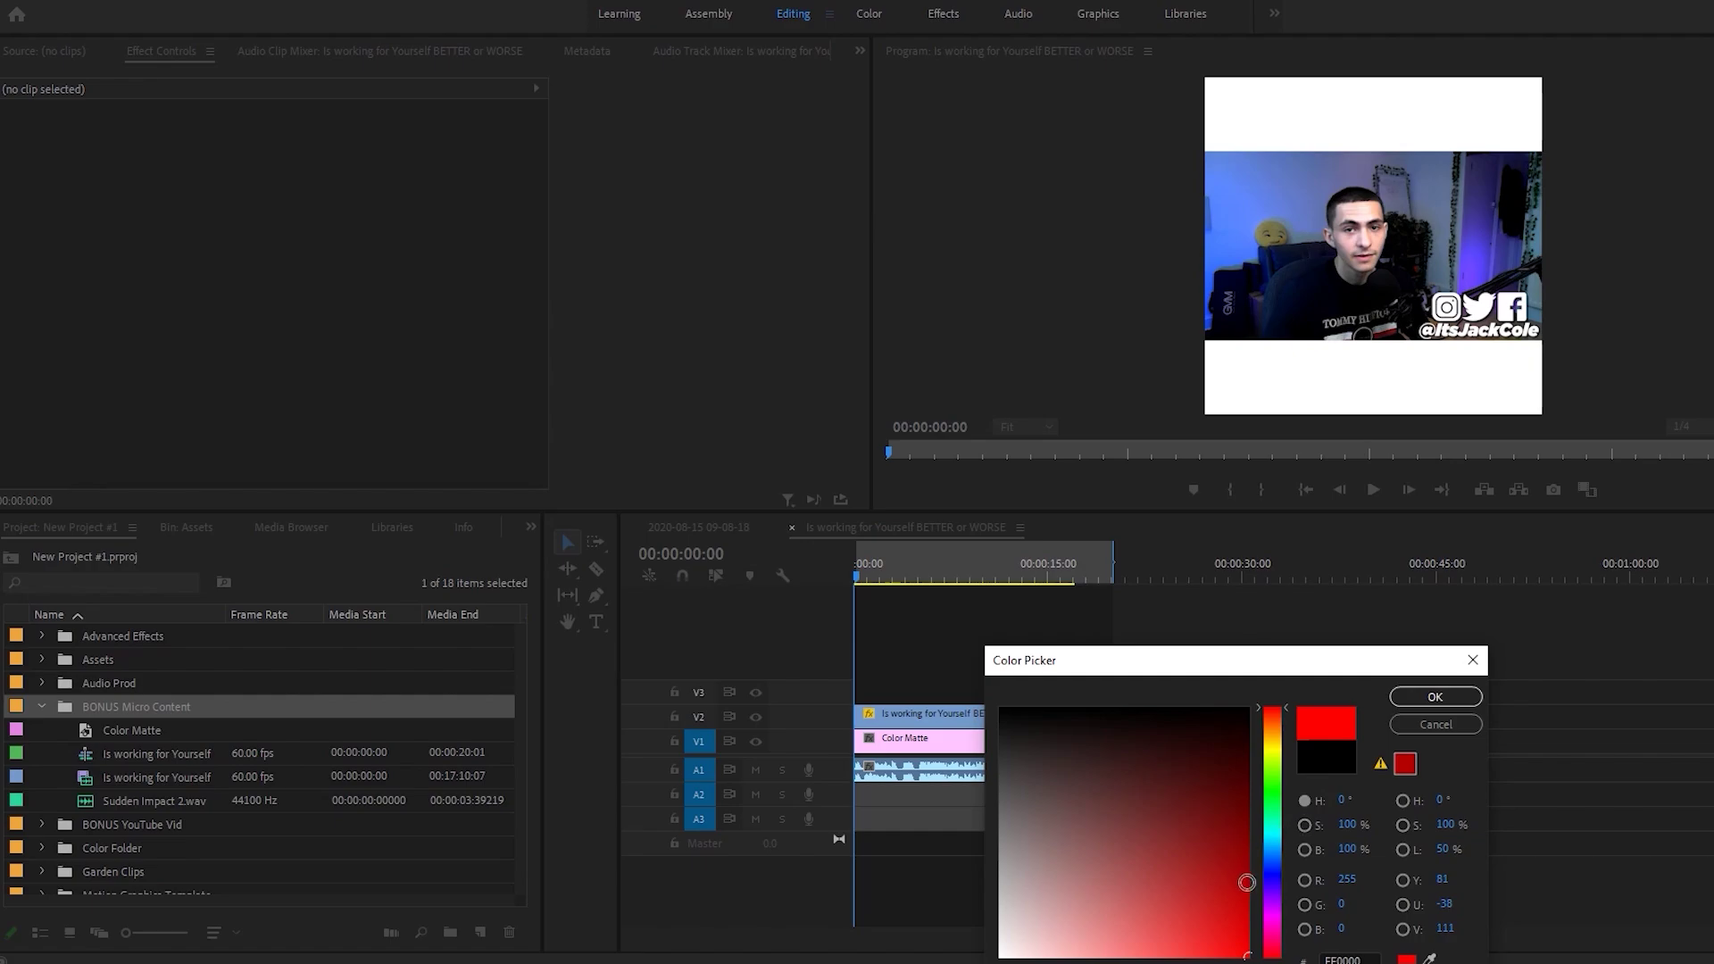
{"action": "left_click_drag", "start_coordinate": [1264, 870], "coordinate": [1289, 853]}
{"action": "key", "text": "Return"}
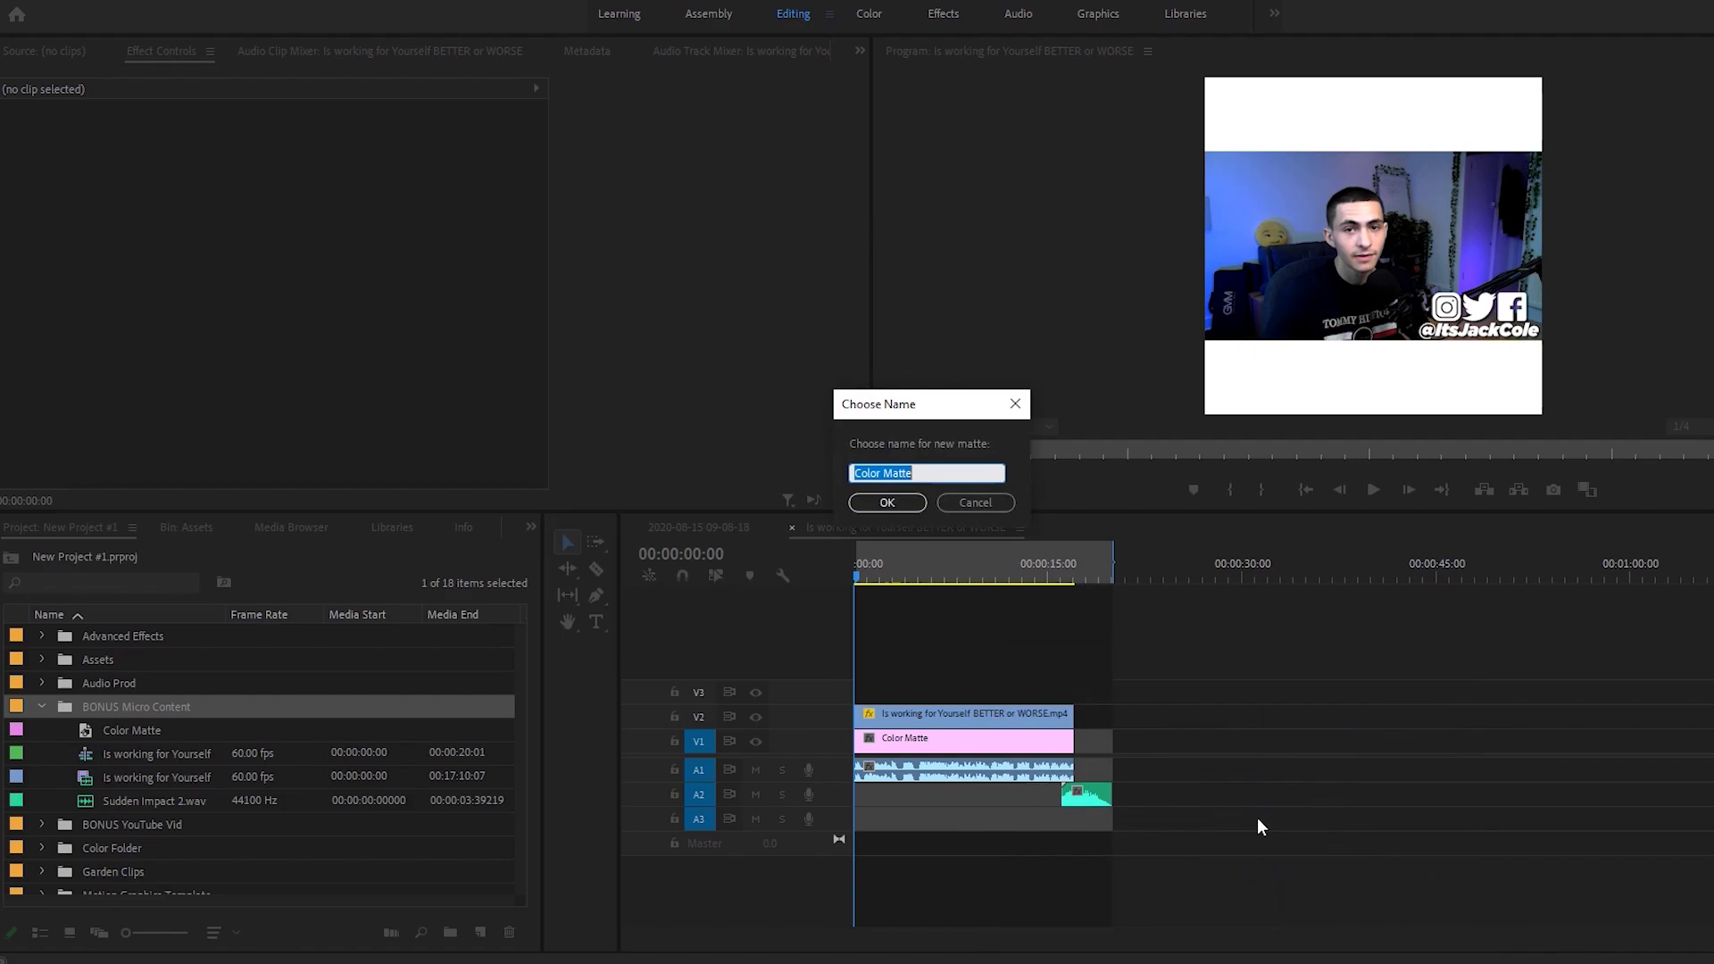
{"action": "key", "text": "Return"}
Place the blue matte on V3 above the whole video and lower it to position 540, 1564 as a bottom strip.
{"action": "left_click_drag", "start_coordinate": [396, 759], "coordinate": [1073, 689]}
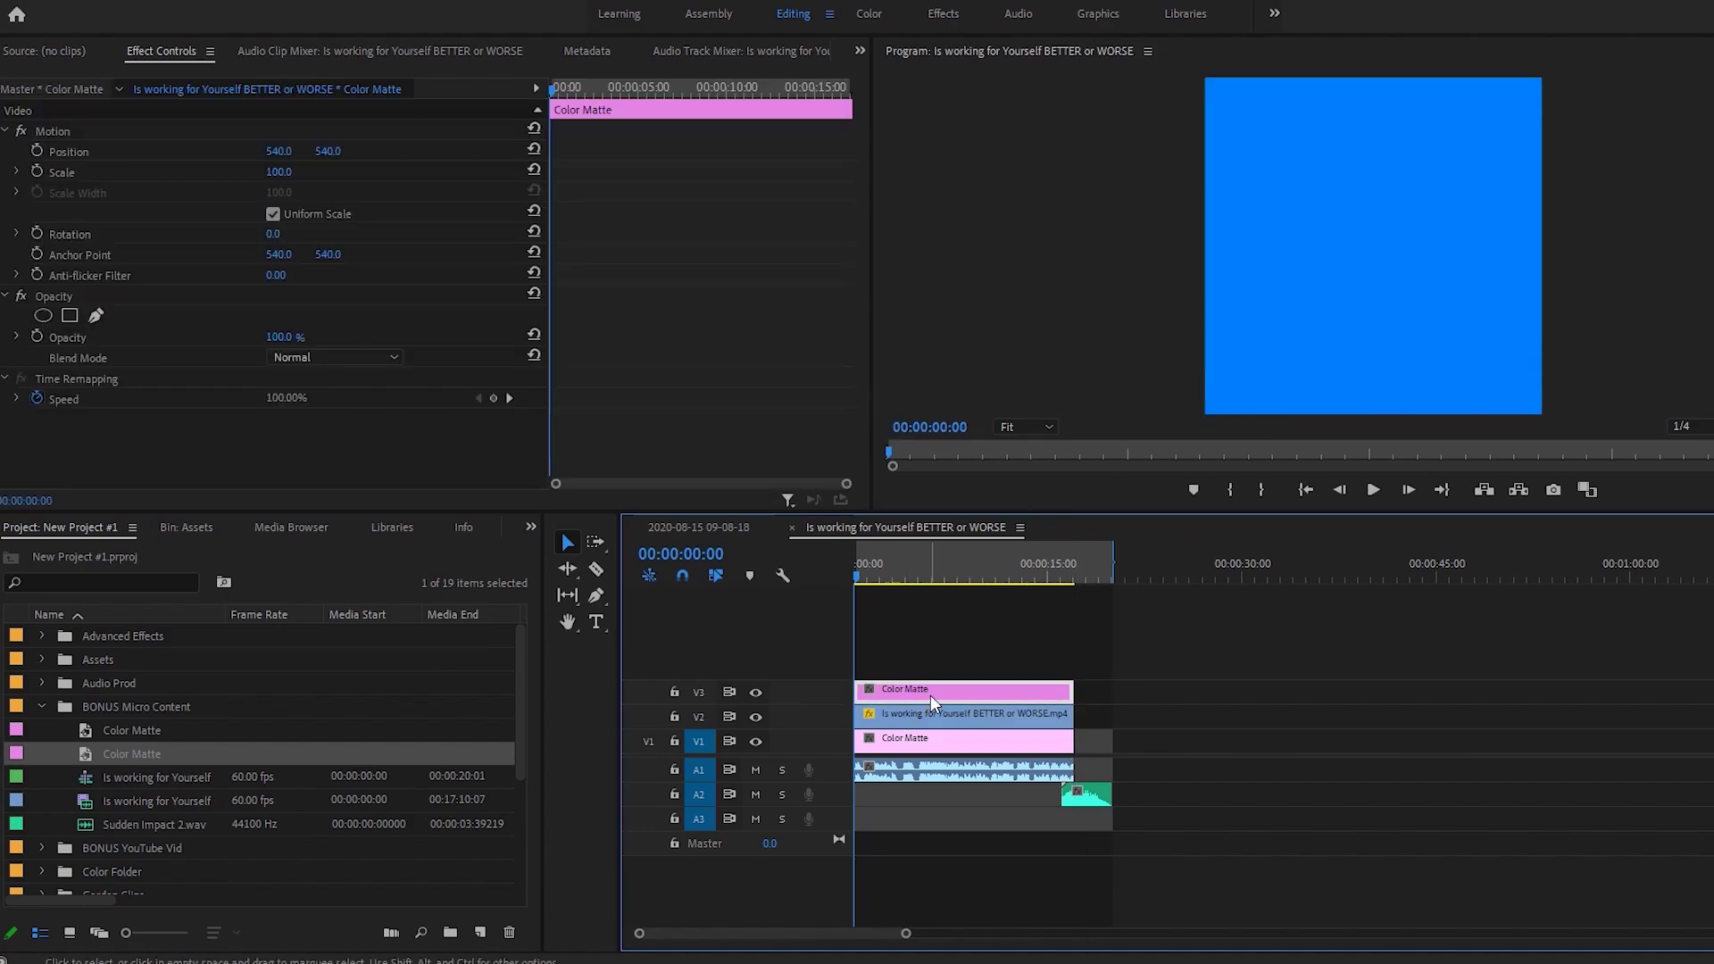
{"action": "left_click", "coordinate": [198, 156]}
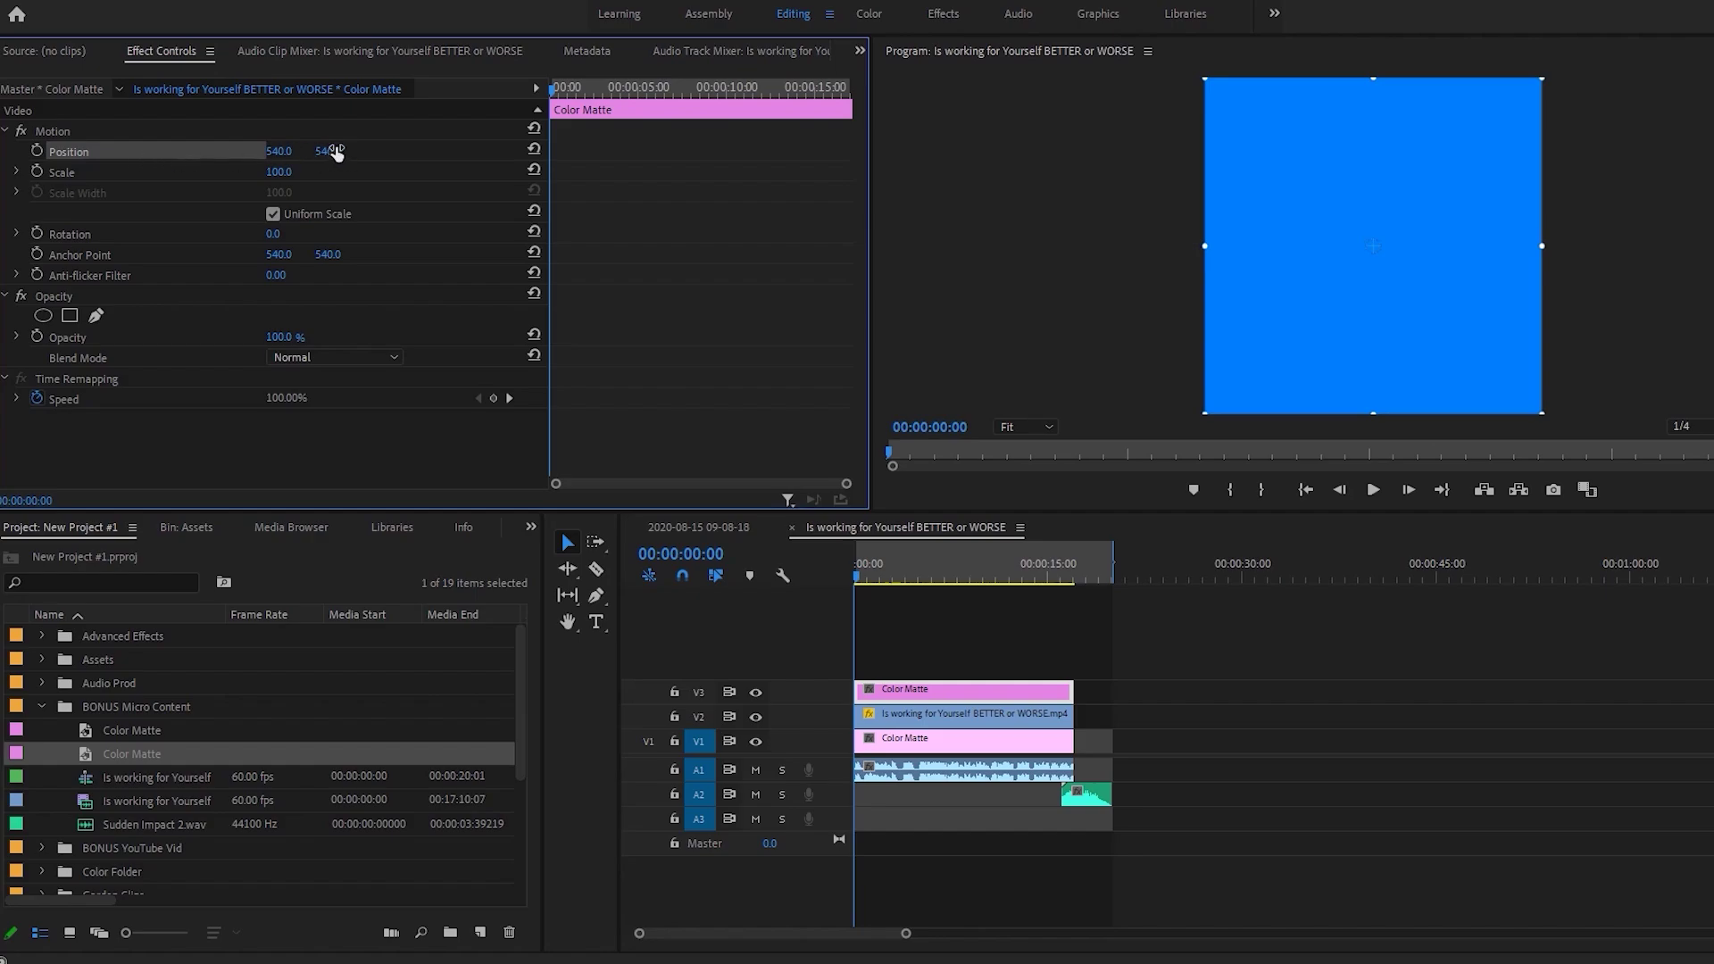
{"action": "key", "text": "Return"}
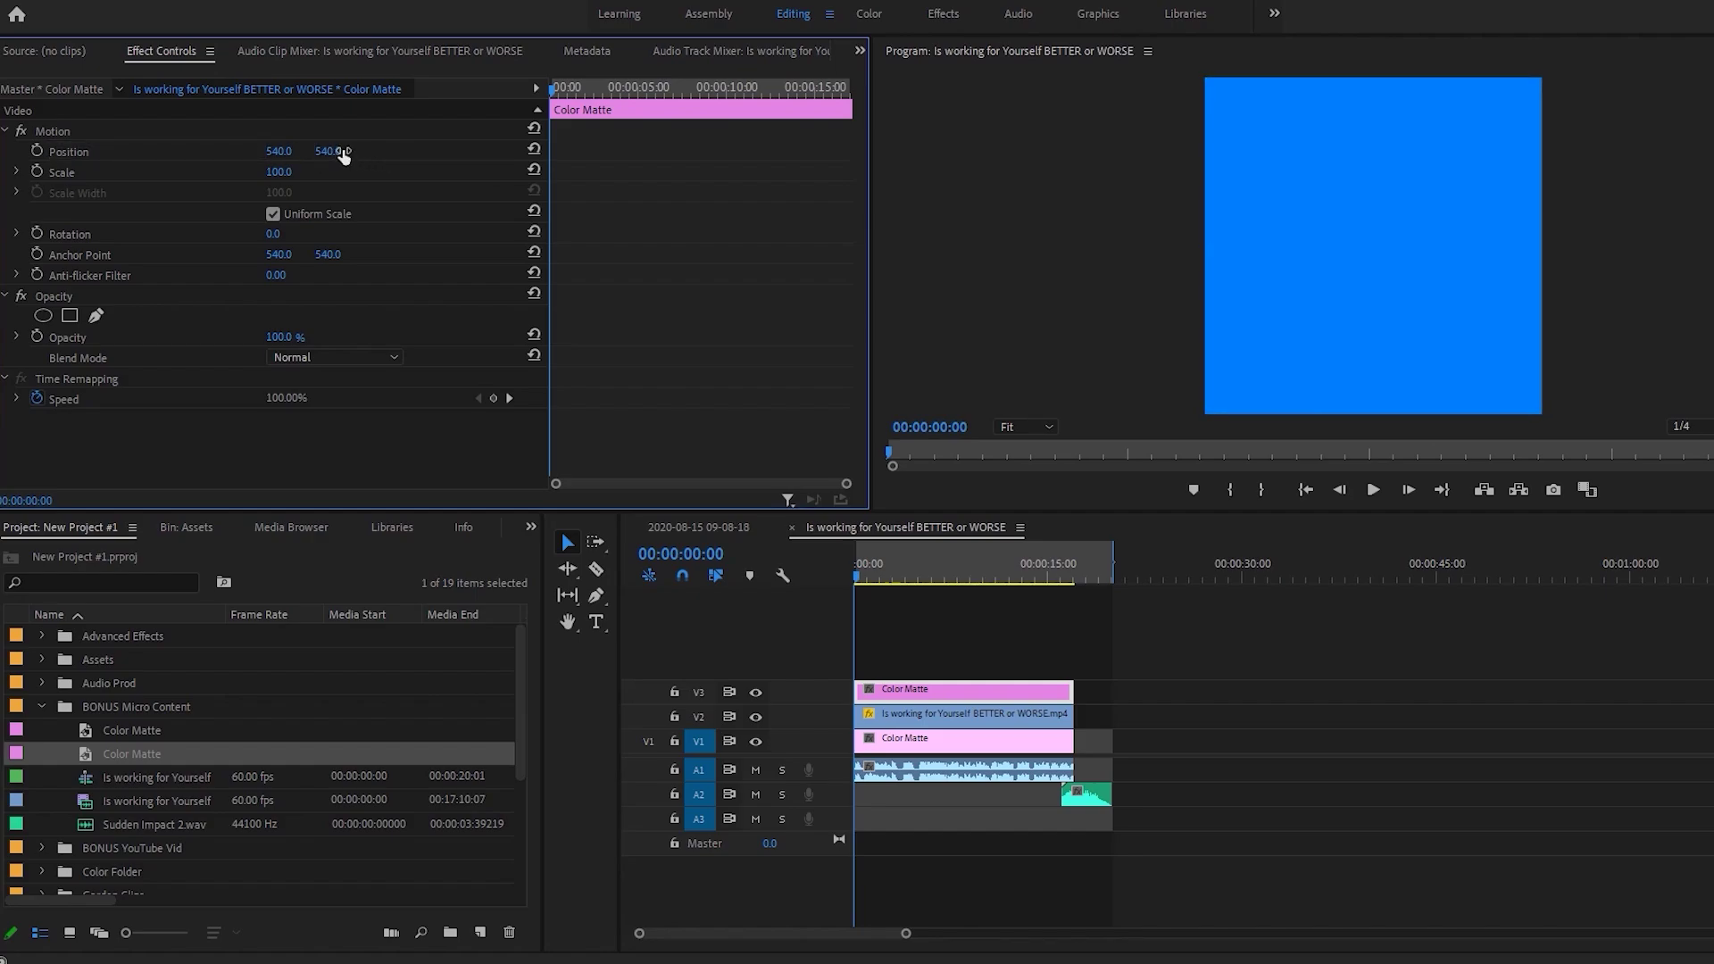
{"action": "left_click_drag", "start_coordinate": [344, 155], "coordinate": [1259, 155]}
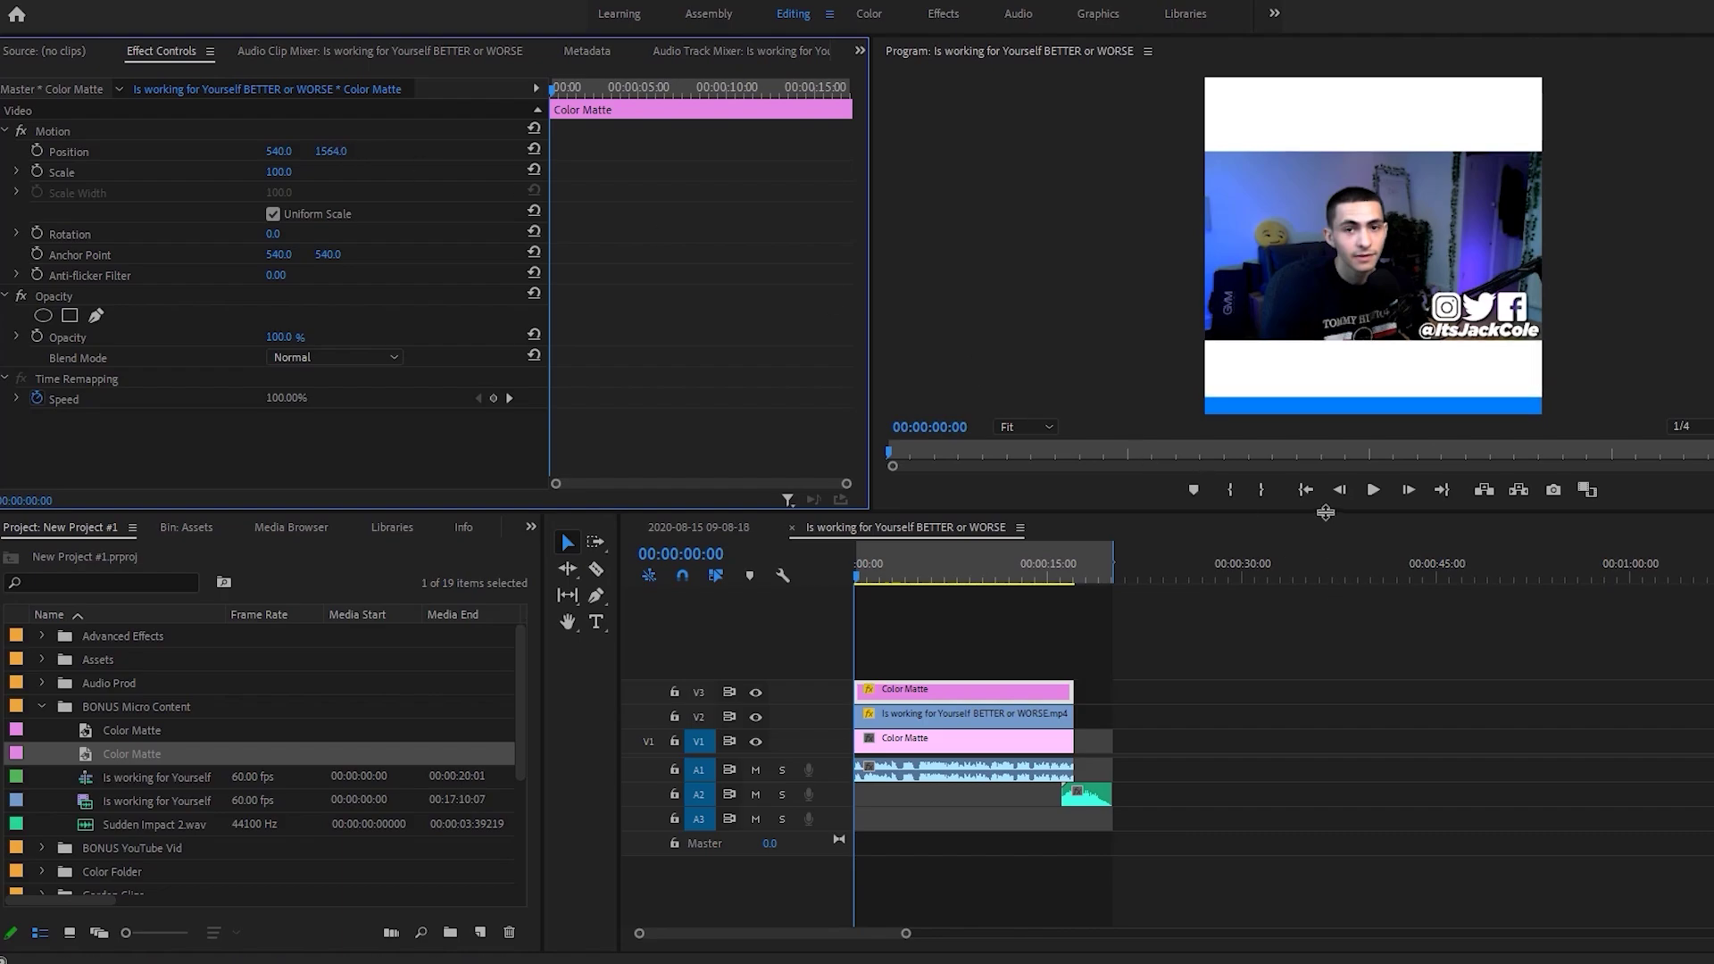
Keyframe the blue matte's horizontal position from -529 at the clip's start to 540 at its end as a progress bar.
{"action": "left_click", "coordinate": [36, 151]}
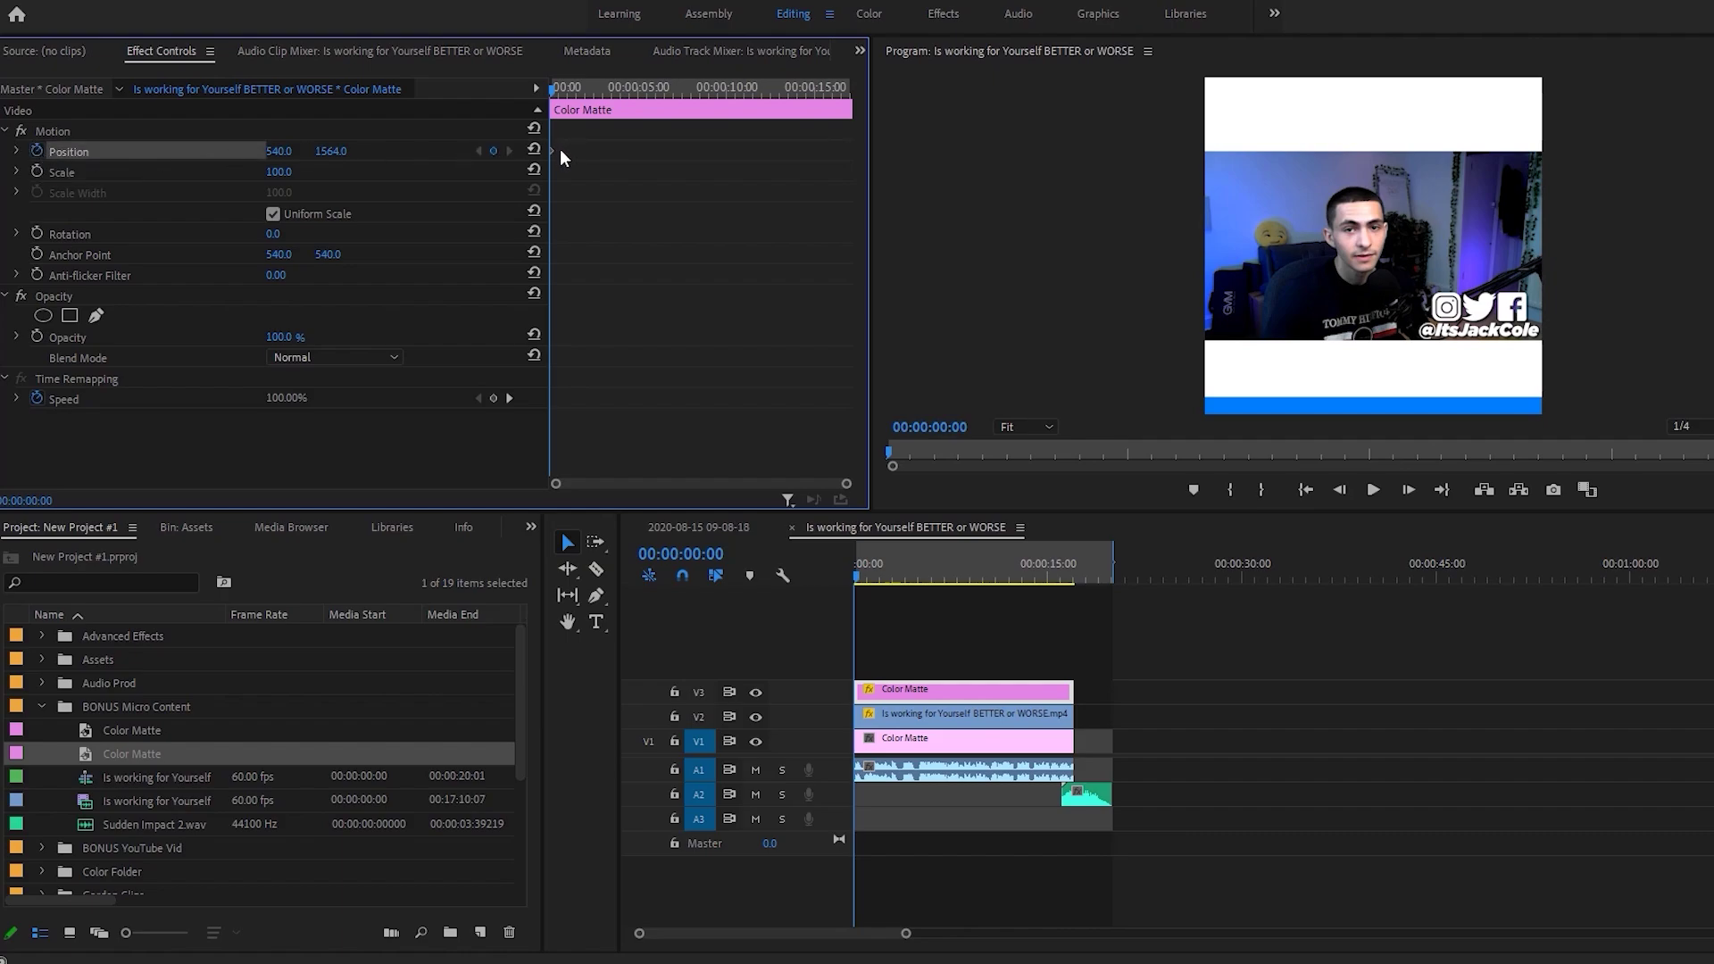
{"action": "left_click_drag", "start_coordinate": [554, 150], "coordinate": [896, 151]}
{"action": "left_click_drag", "start_coordinate": [278, 151], "coordinate": [160, 151]}
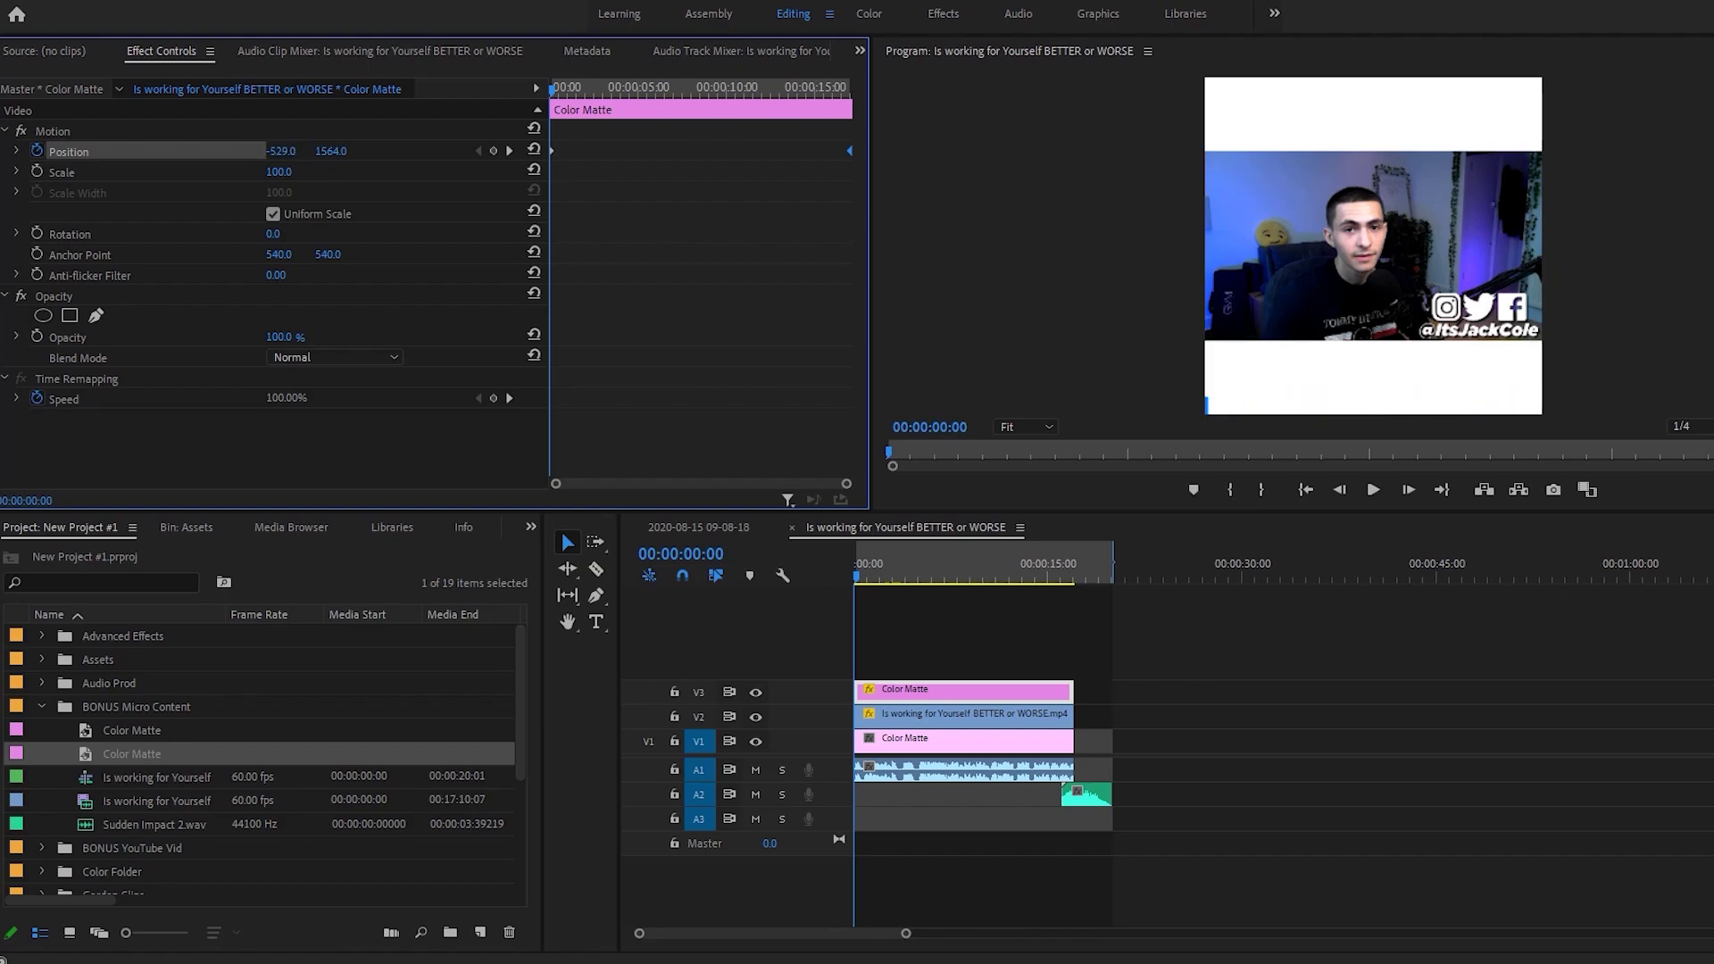
Play the clip from the beginning to check the progress bar's movement across the frame.
{"action": "left_click", "coordinate": [1077, 573]}
{"action": "key", "text": "Home"}
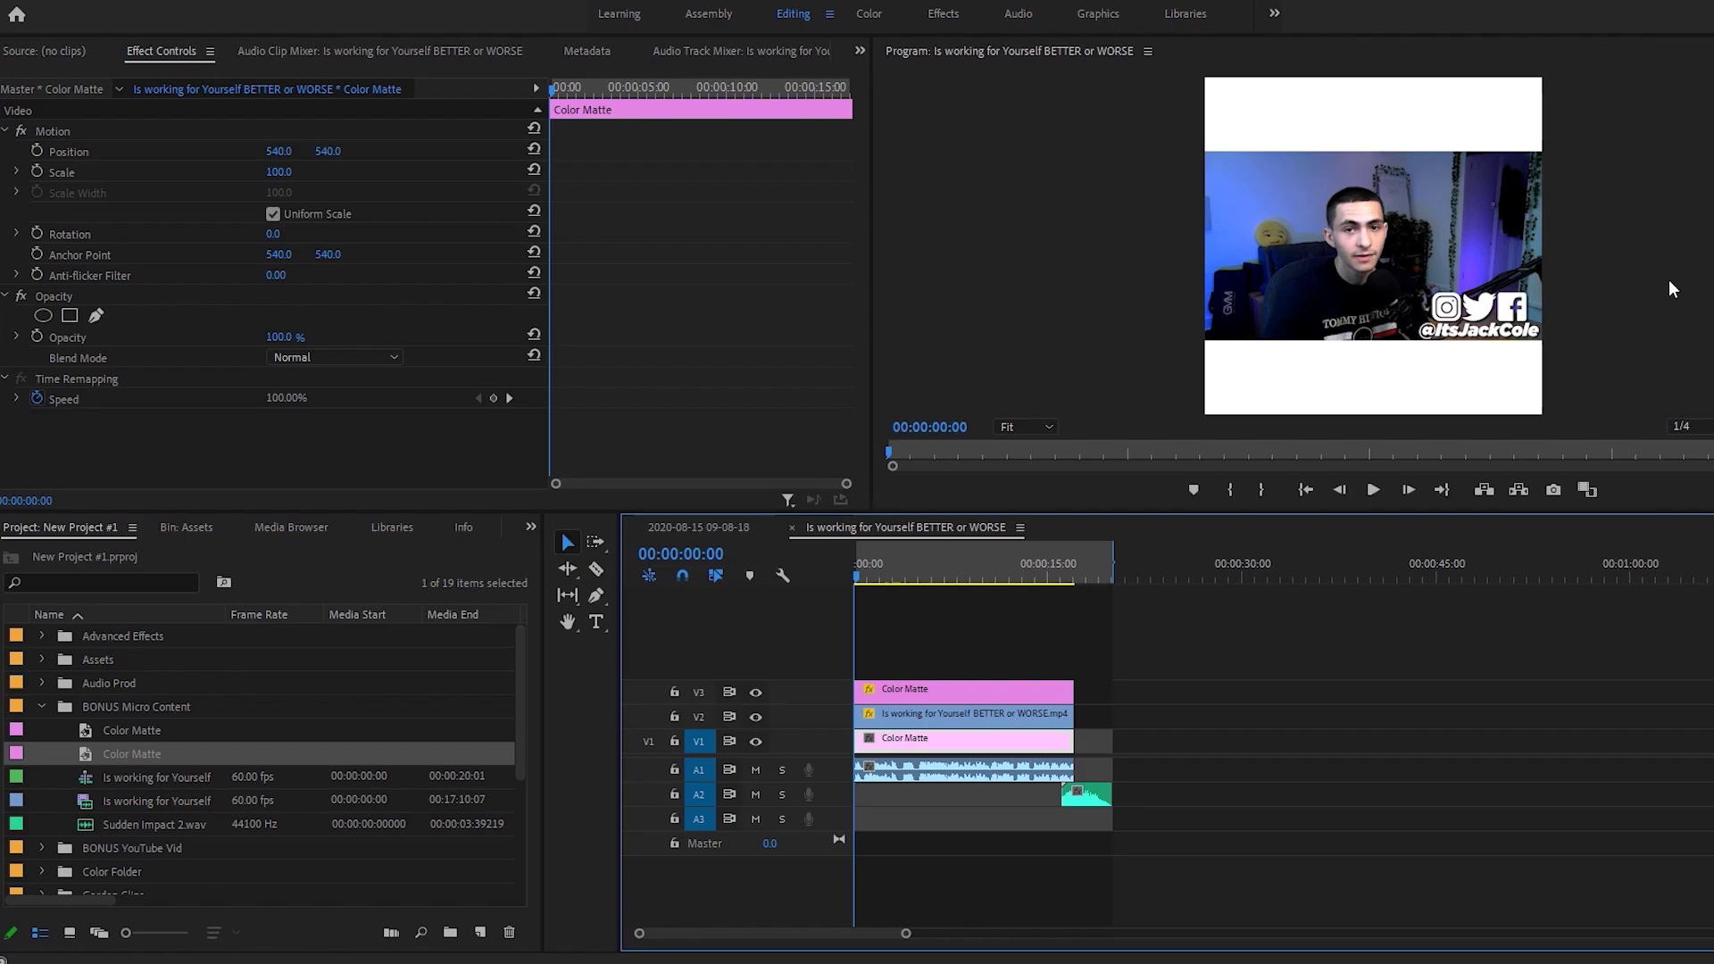
{"action": "key", "text": "space"}
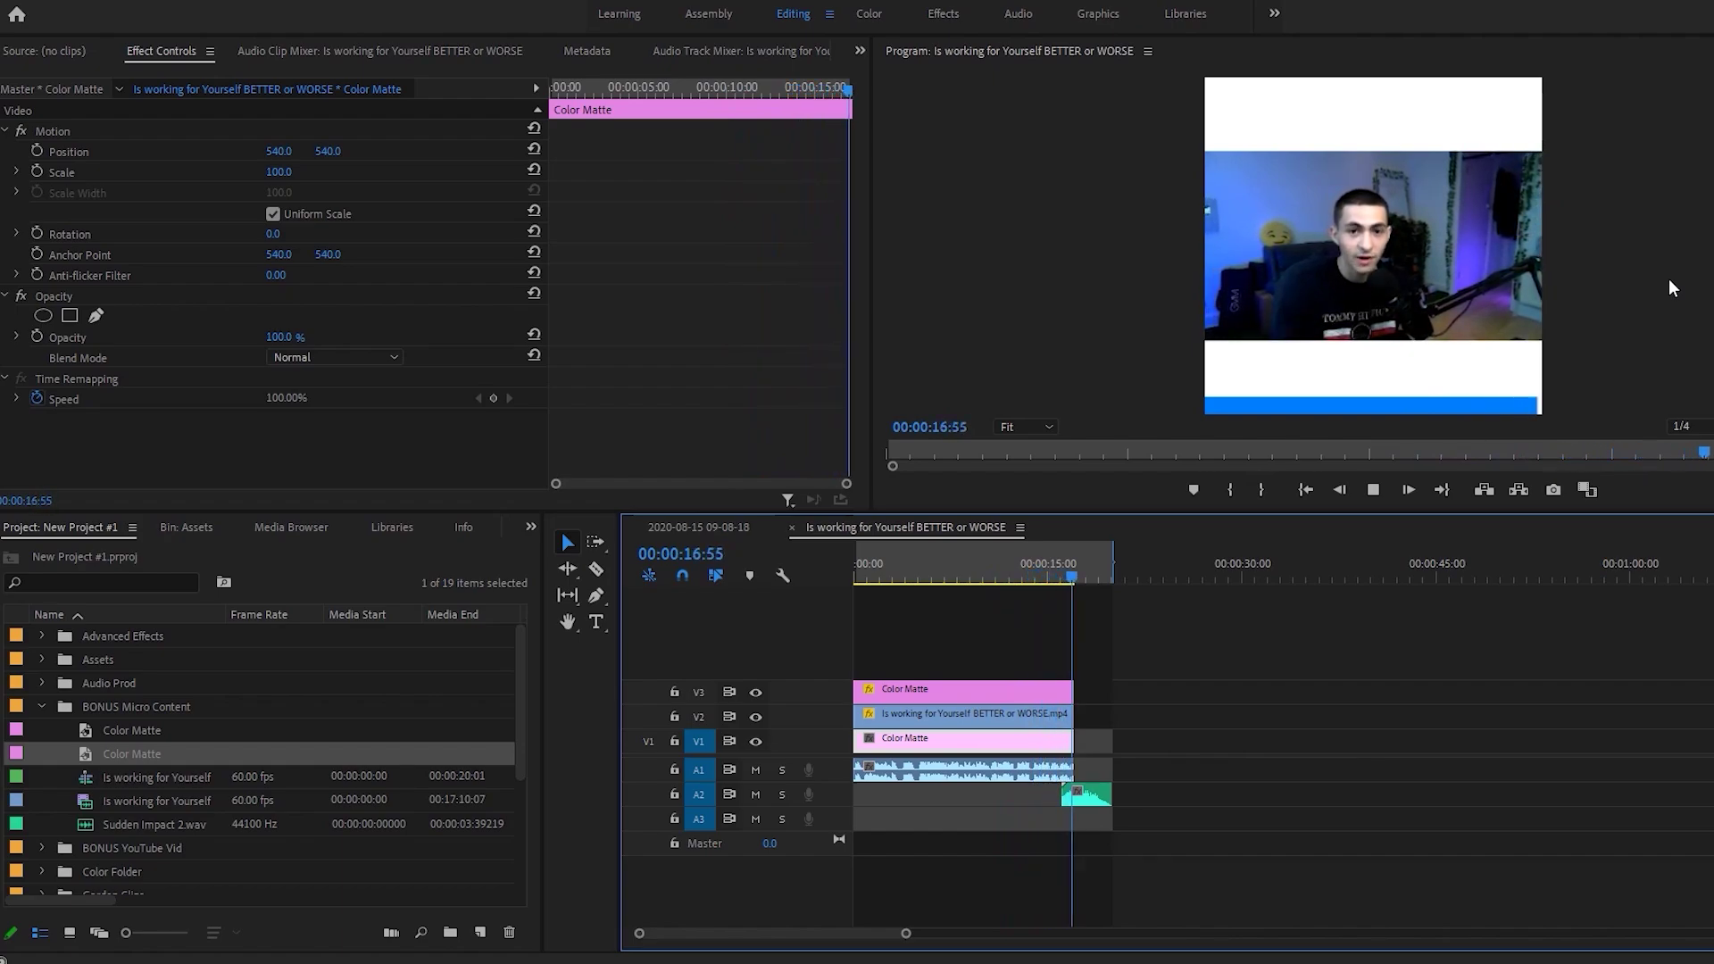
Place the playhead at the end of the video, 00:00:17:08, and save the project.
{"action": "left_click", "coordinate": [1086, 793]}
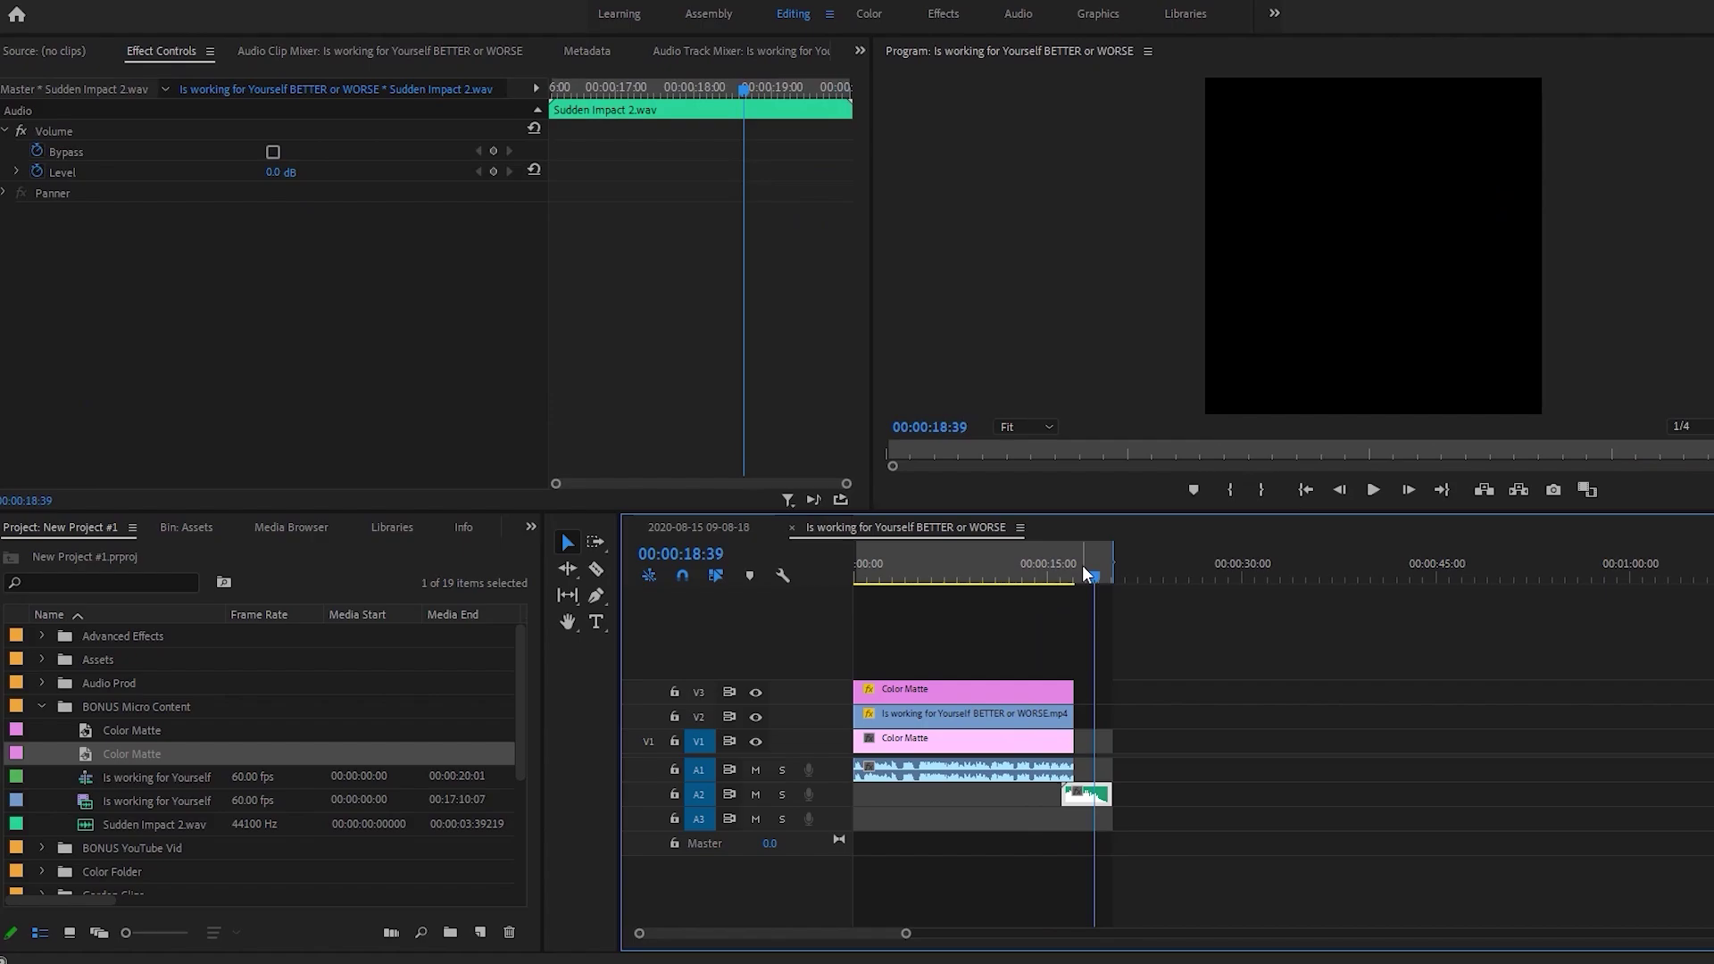
{"action": "left_click", "coordinate": [1080, 565]}
{"action": "left_click", "coordinate": [1278, 693]}
{"action": "key", "text": "ctrl+s"}
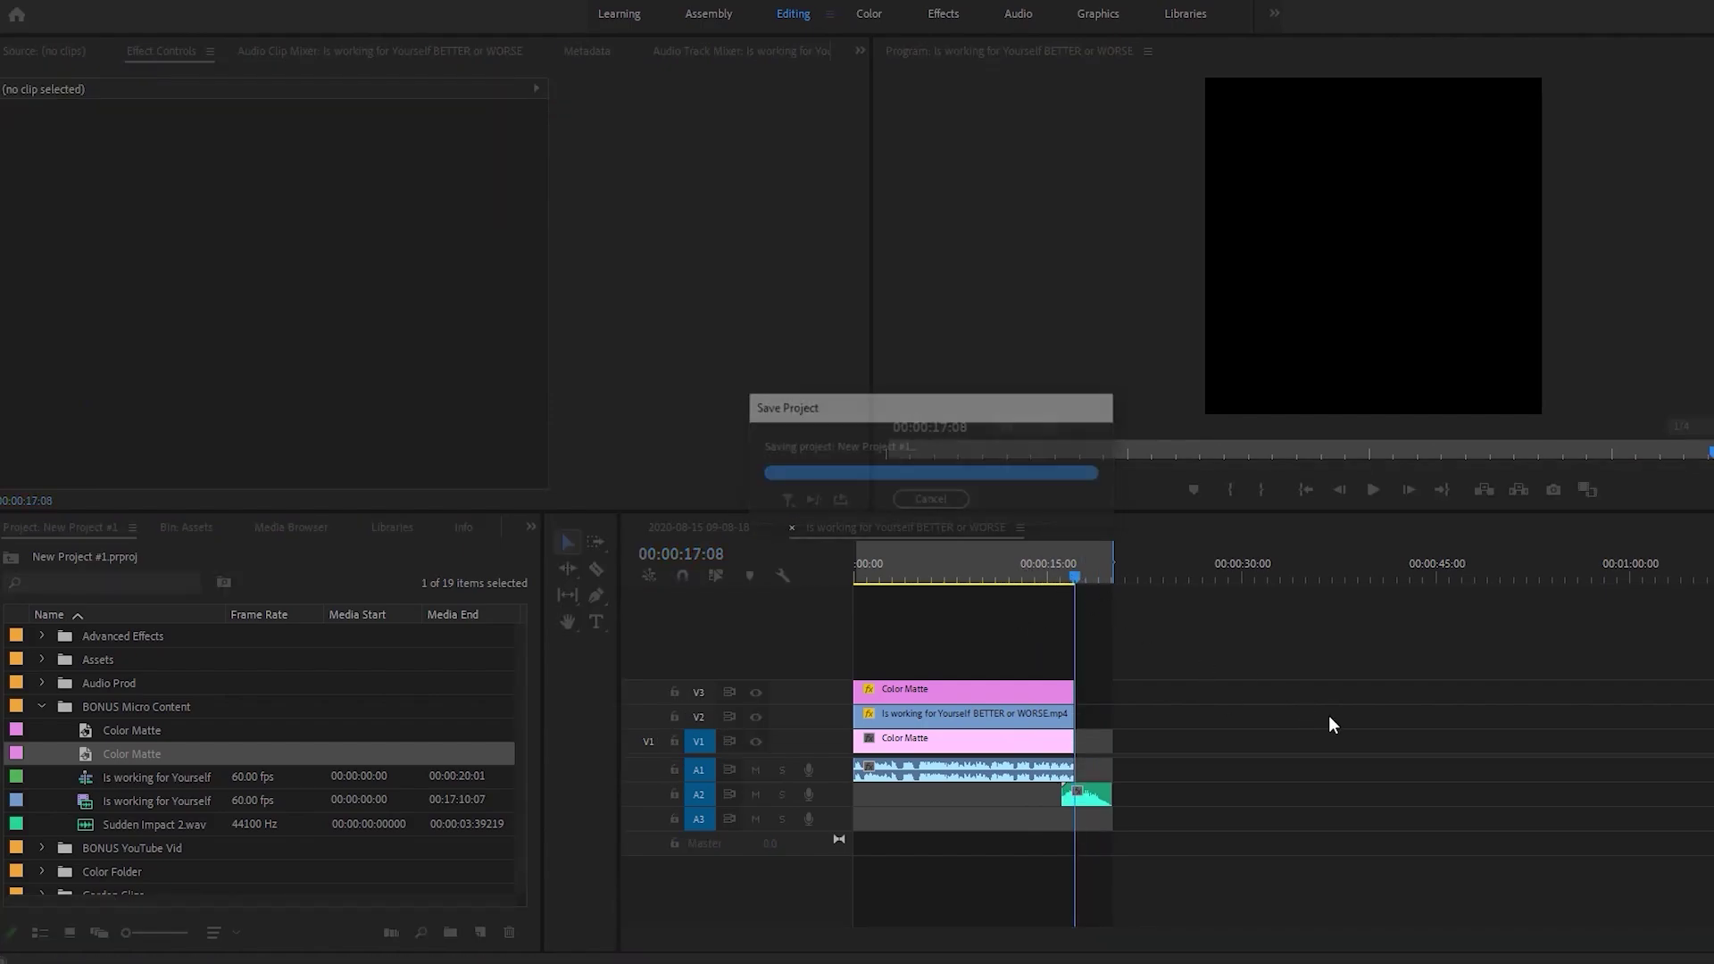
Add a two-line text graphic reading OUT NOW and LINK IN BIO at 00:00:17:08, over the closing black frame.
{"action": "left_click", "coordinate": [1025, 572]}
{"action": "key", "text": "Down"}
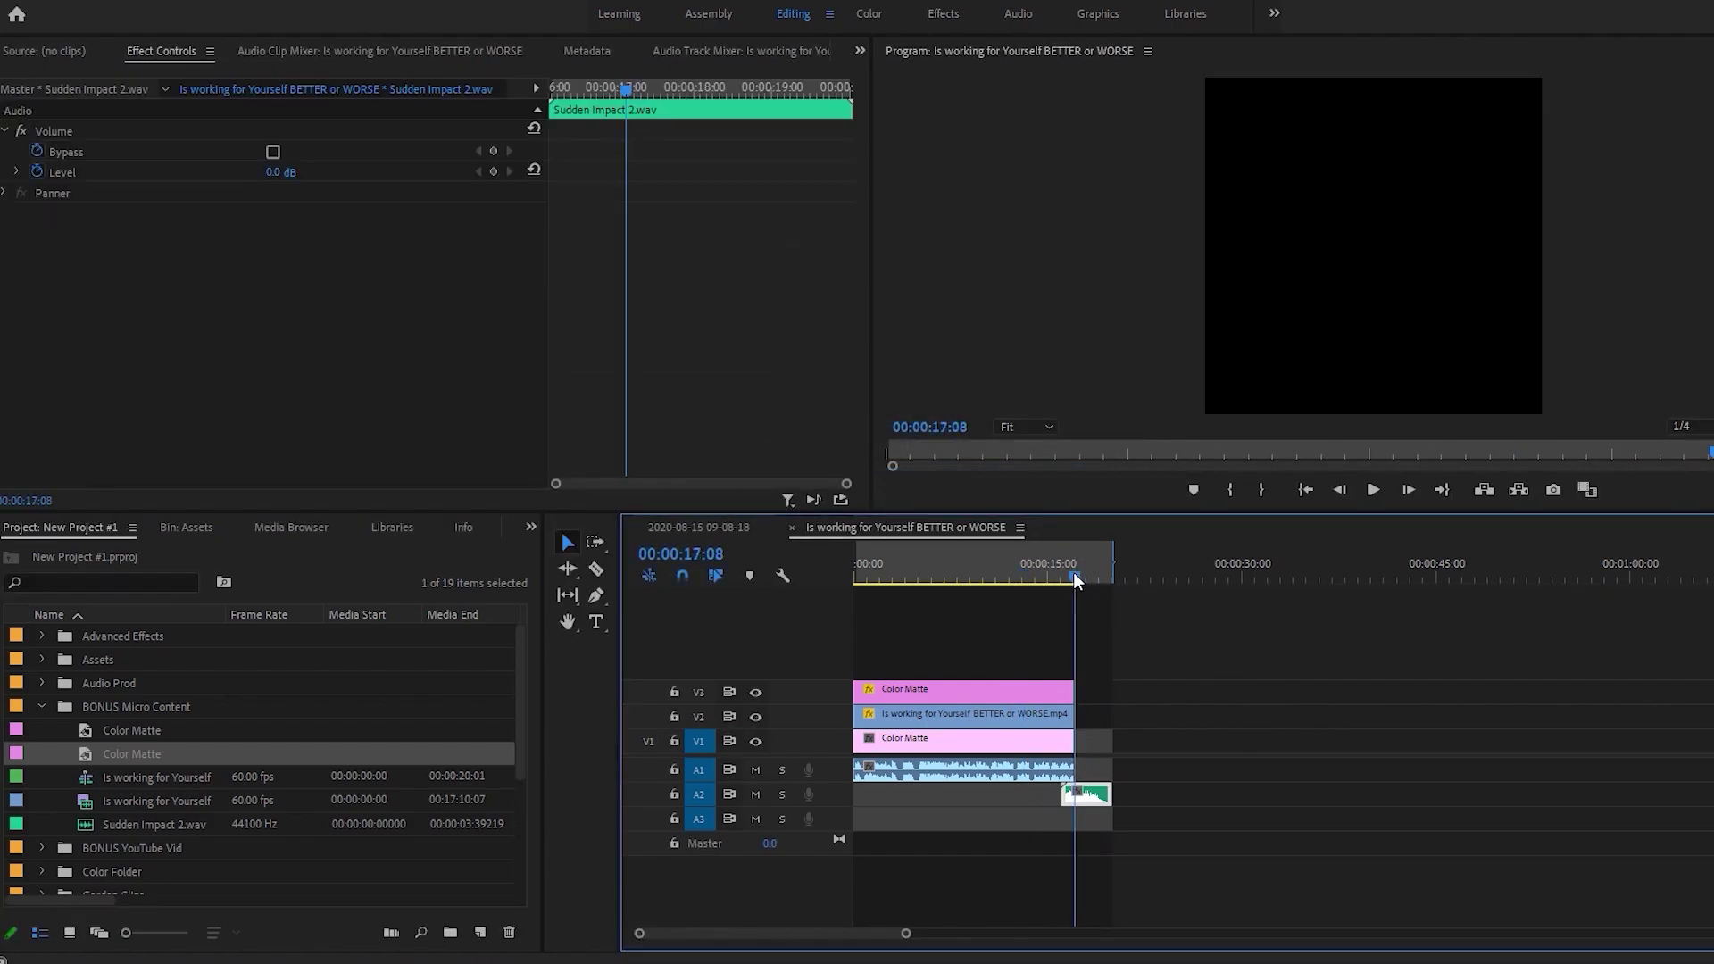
{"action": "left_click", "coordinate": [1257, 706]}
{"action": "key", "text": "t"}
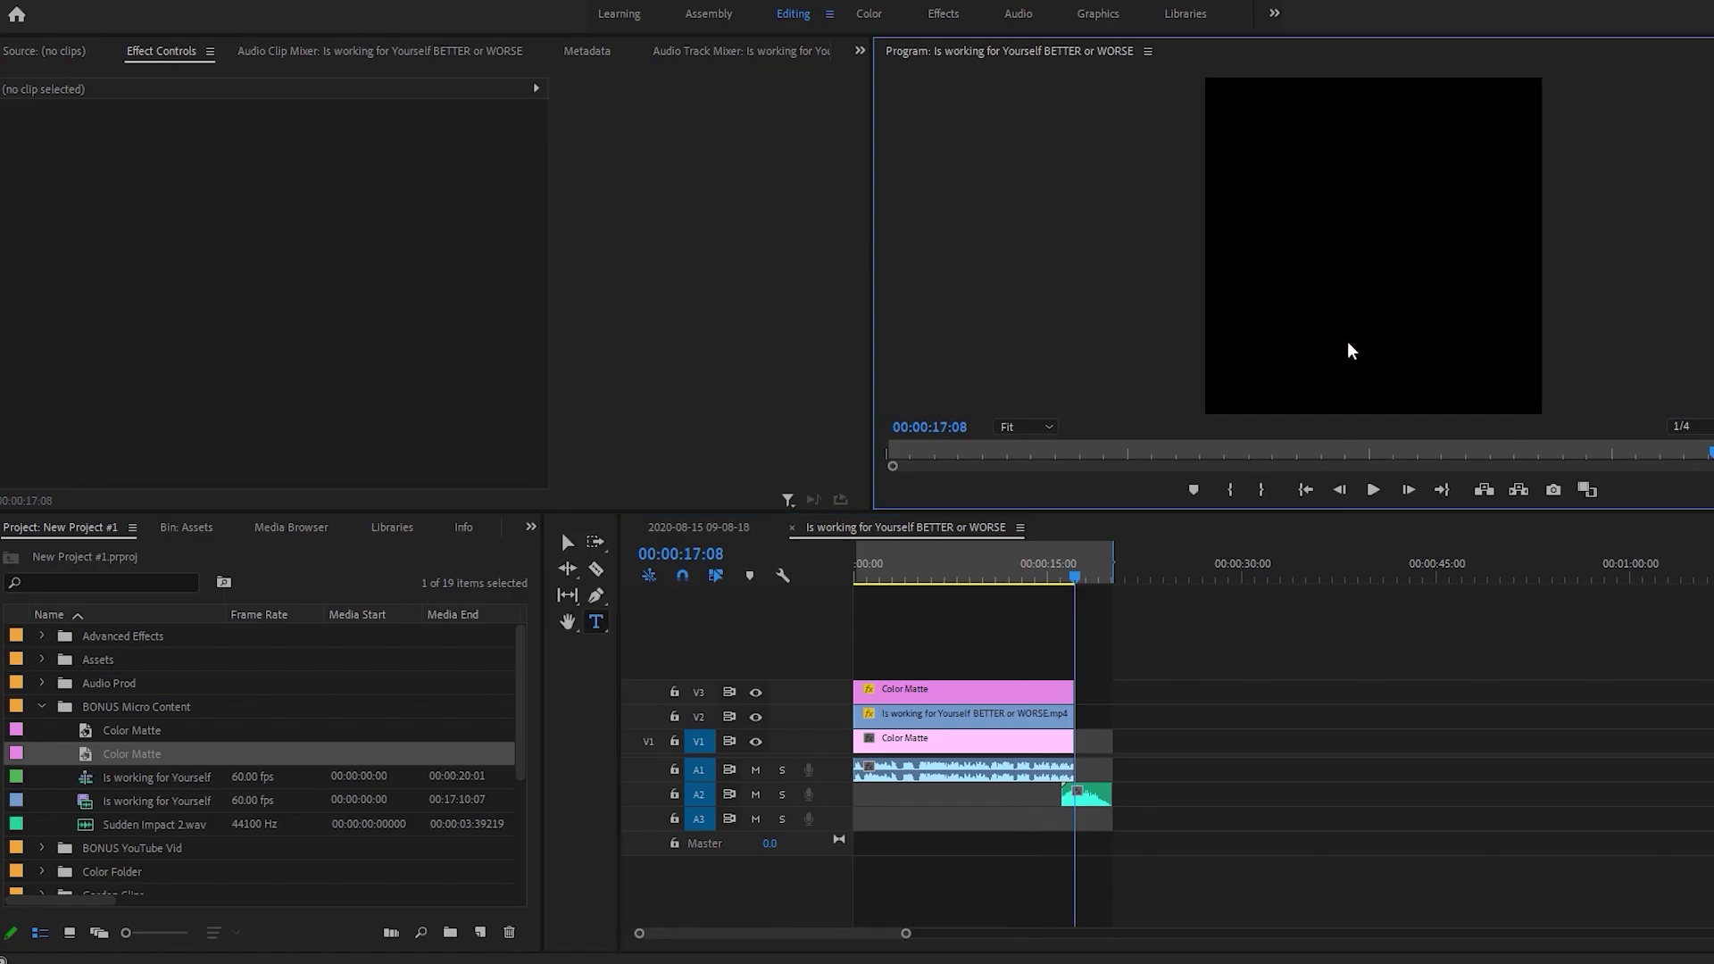
{"action": "left_click", "coordinate": [1348, 347]}
{"action": "type", "text": "OUT NOW"}
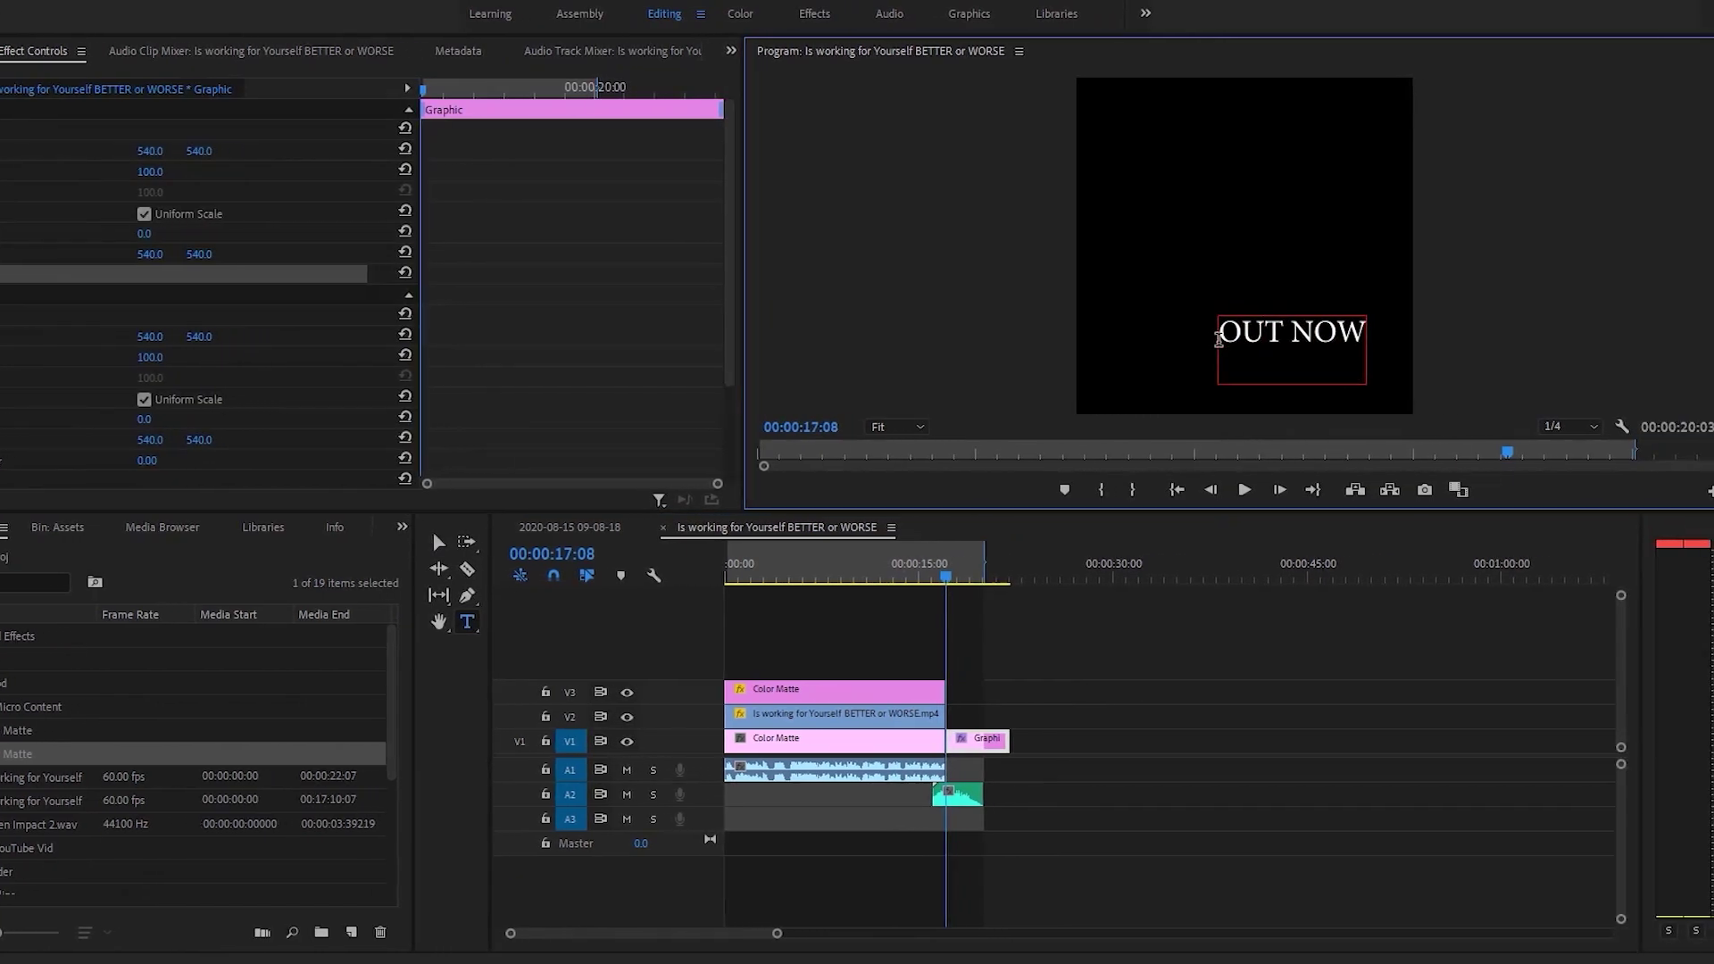
{"action": "key", "text": "Return"}
{"action": "type", "text": "LINK IN BIO"}
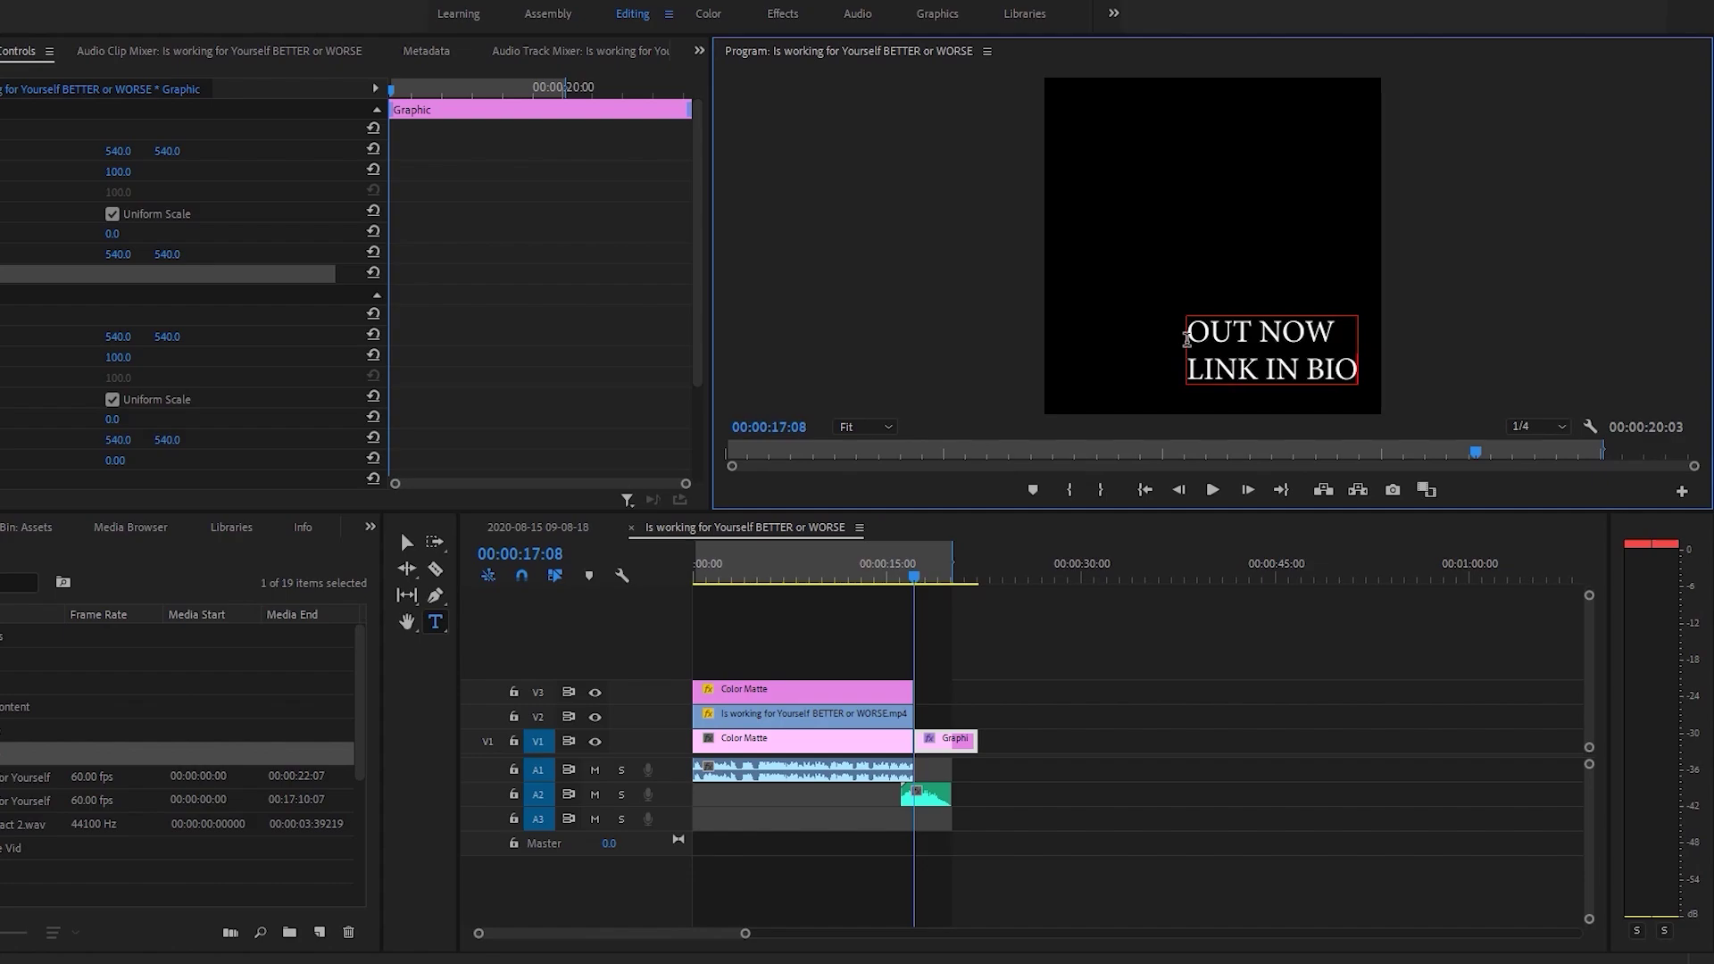
Center-align the two text lines and center the text block vertically and horizontally in the frame.
{"action": "key", "text": "ctrl+a"}
{"action": "left_click", "coordinate": [928, 16]}
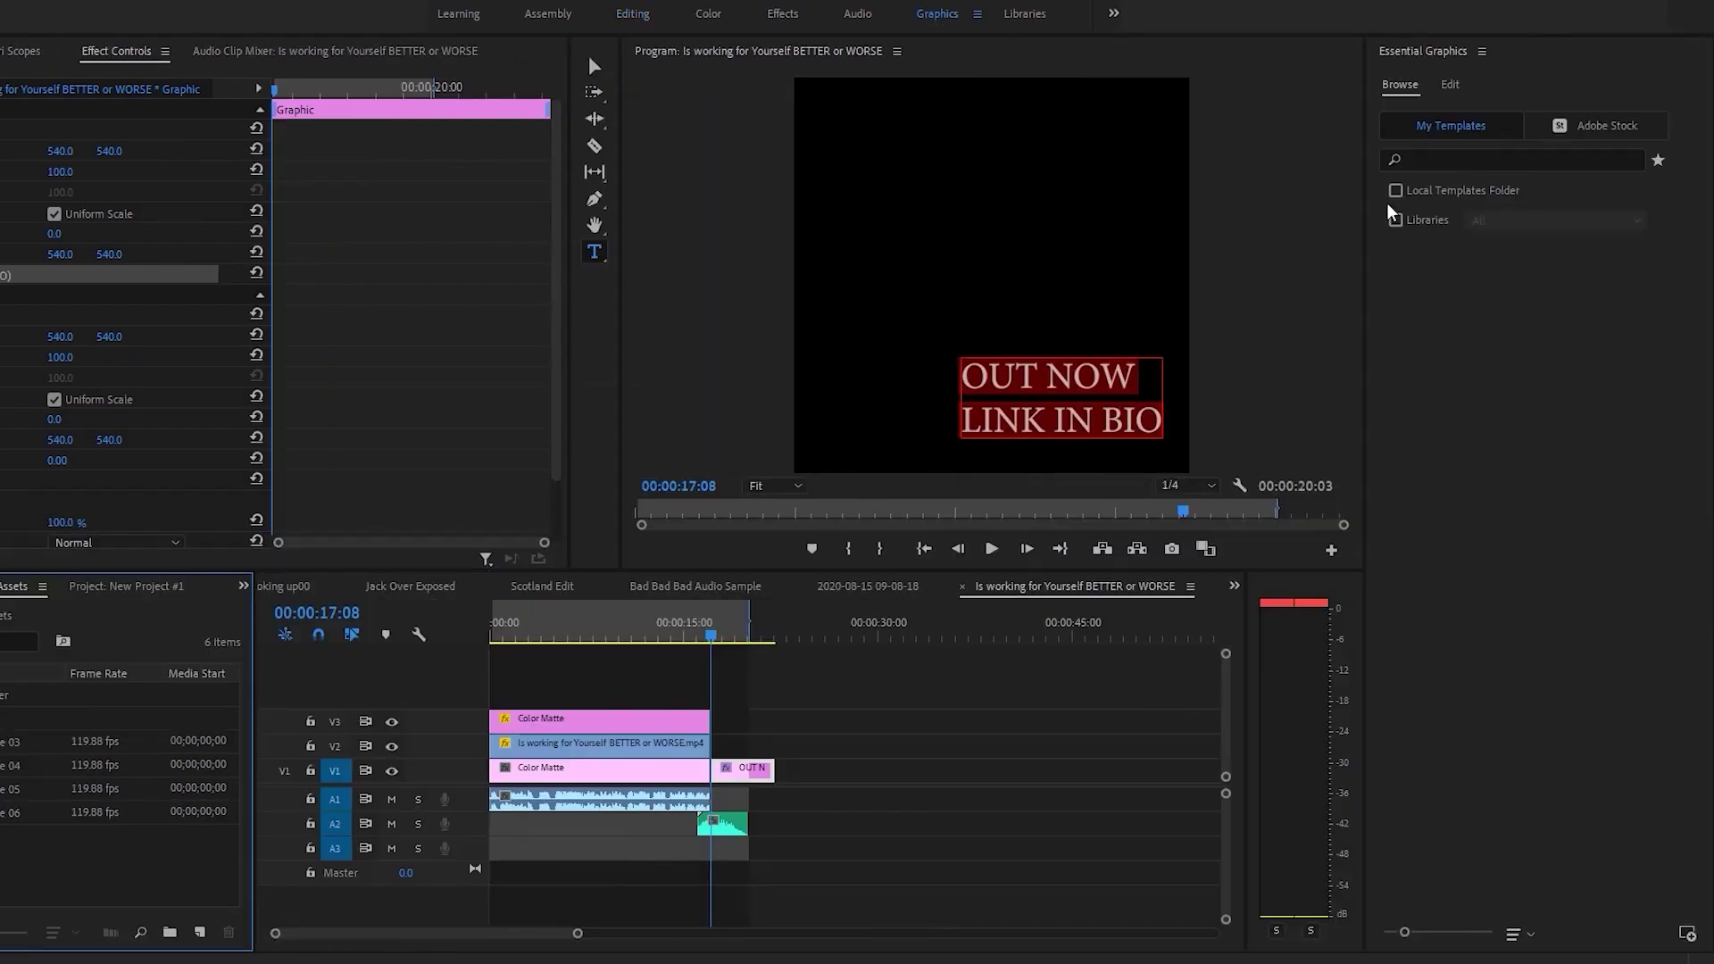
{"action": "left_click", "coordinate": [1450, 84]}
{"action": "left_click", "coordinate": [1420, 292]}
{"action": "left_click", "coordinate": [1395, 292]}
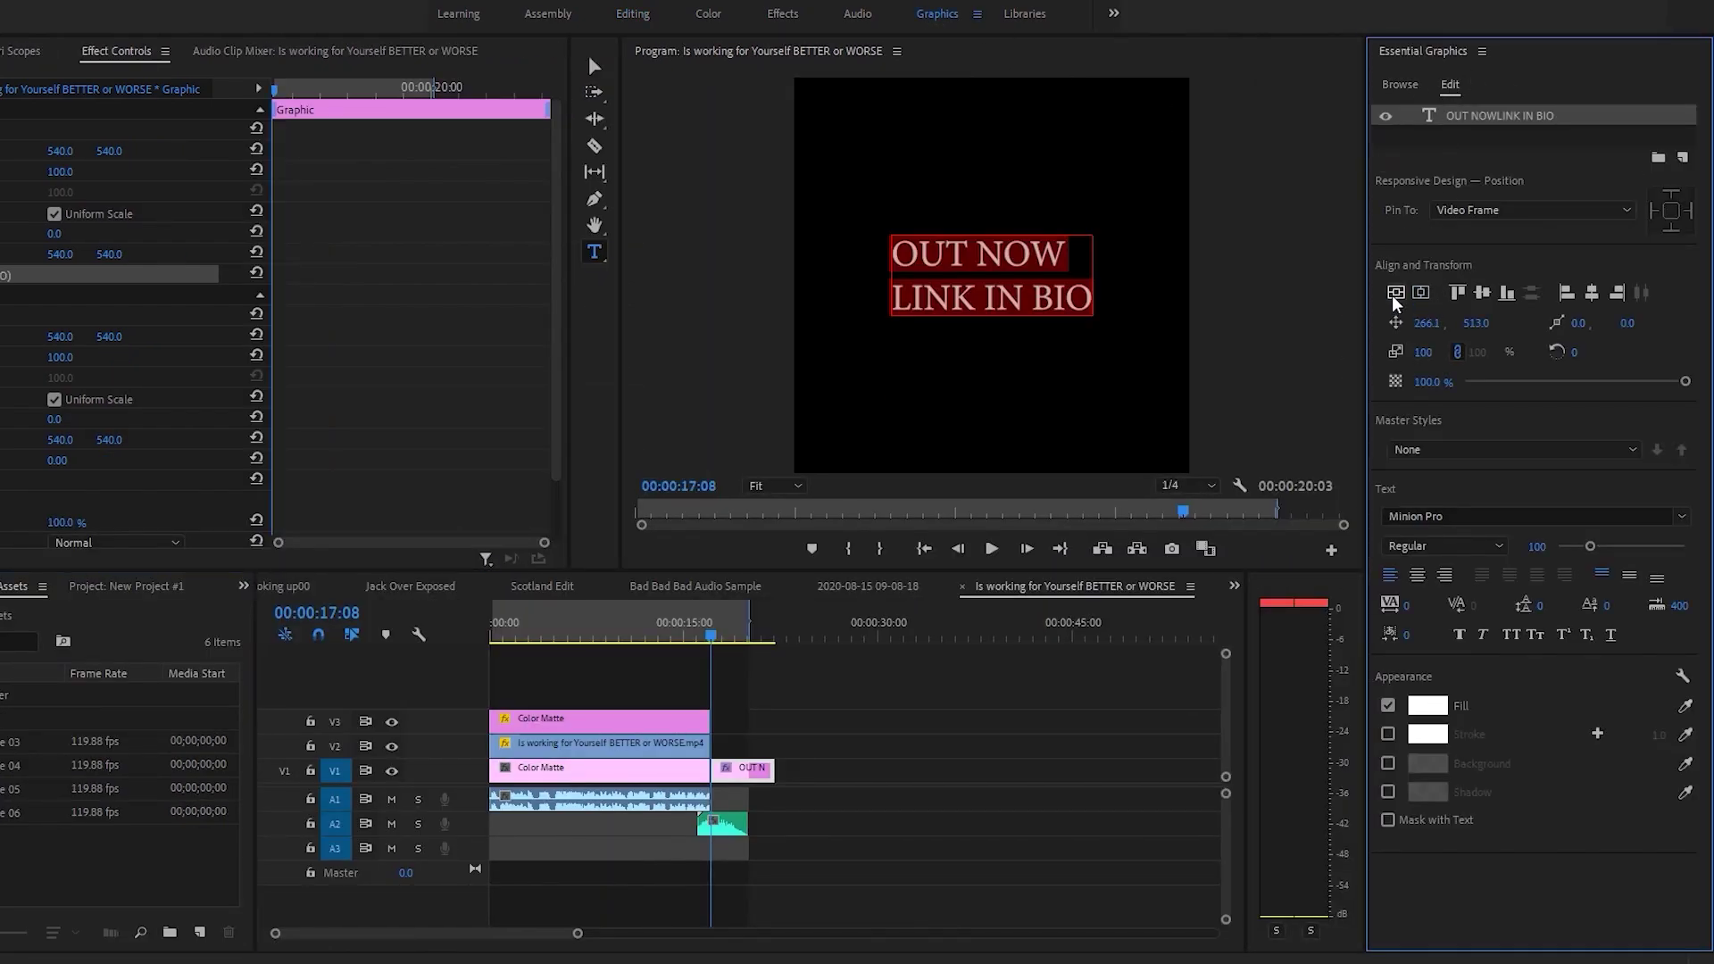
{"action": "left_click", "coordinate": [1399, 85]}
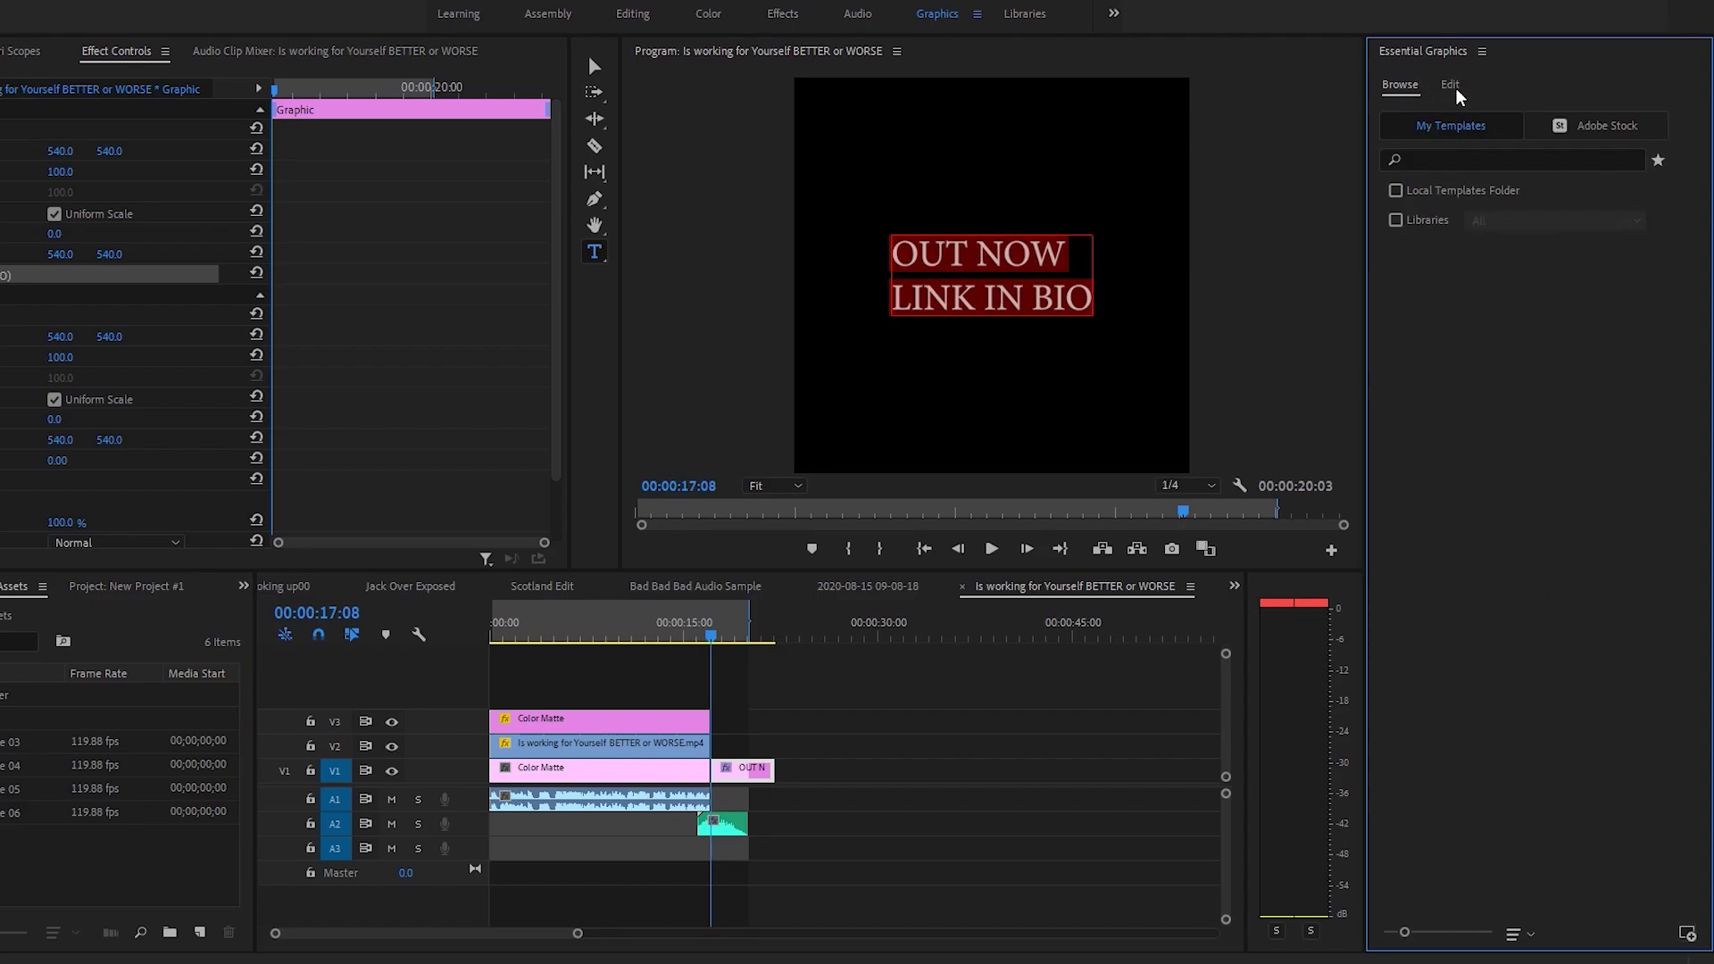
{"action": "left_click", "coordinate": [1452, 86]}
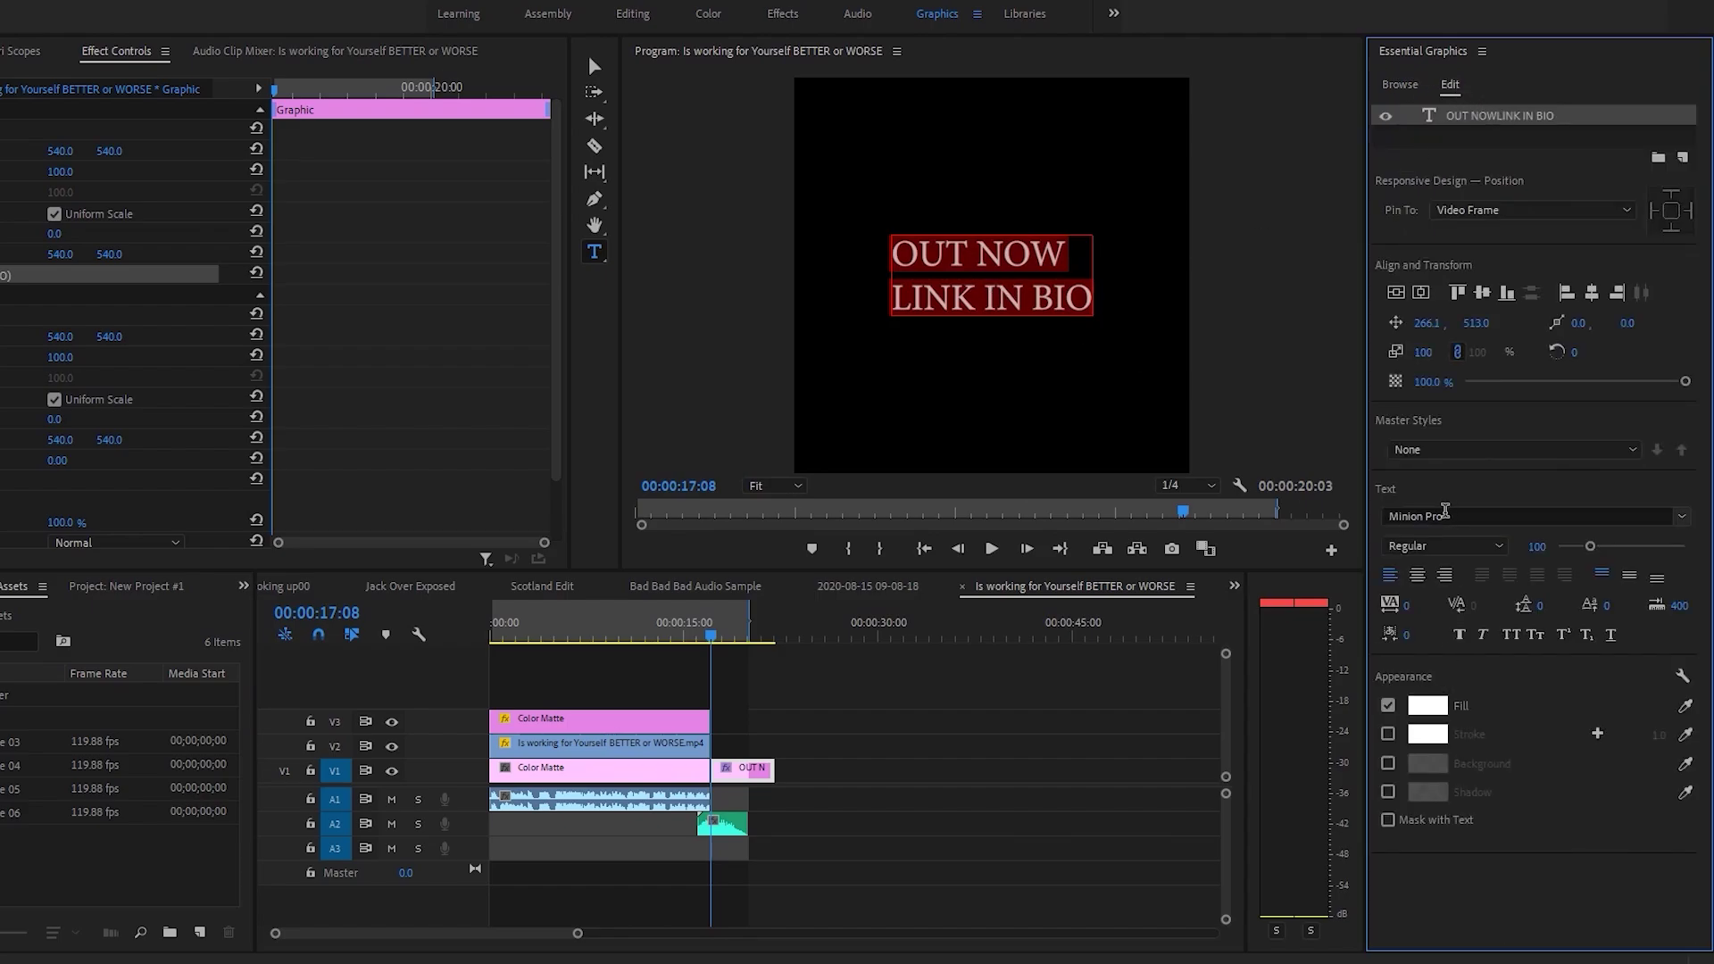
{"action": "left_click", "coordinate": [1419, 576]}
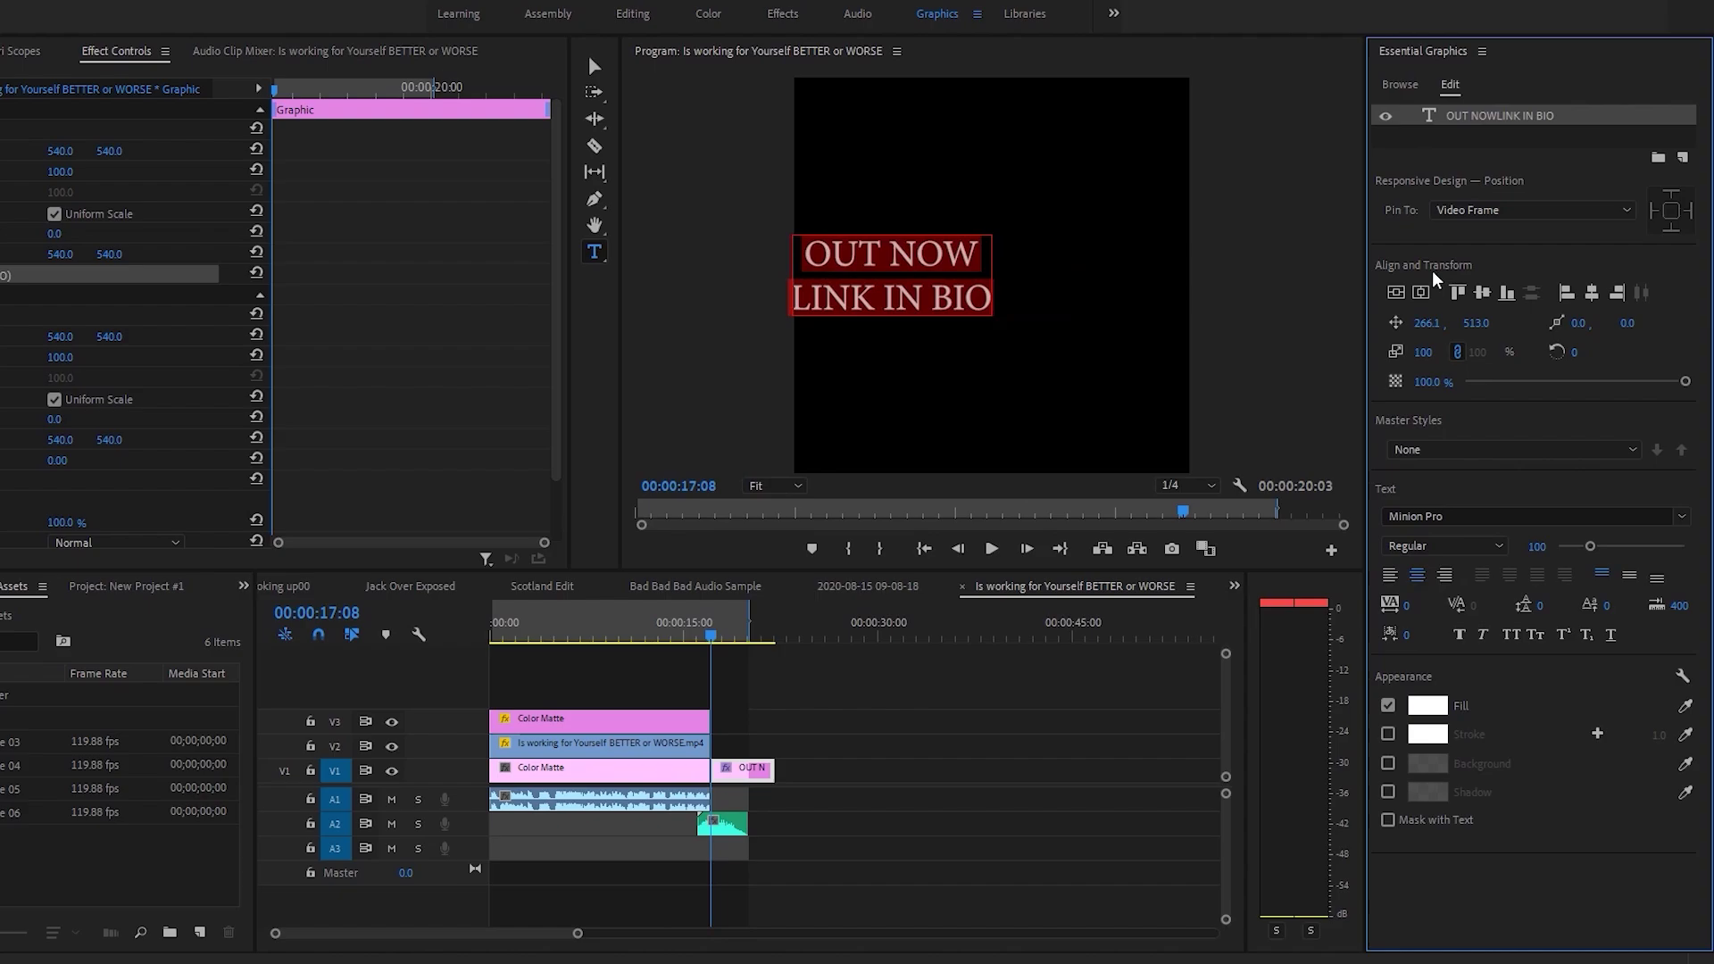
{"action": "left_click", "coordinate": [1419, 291]}
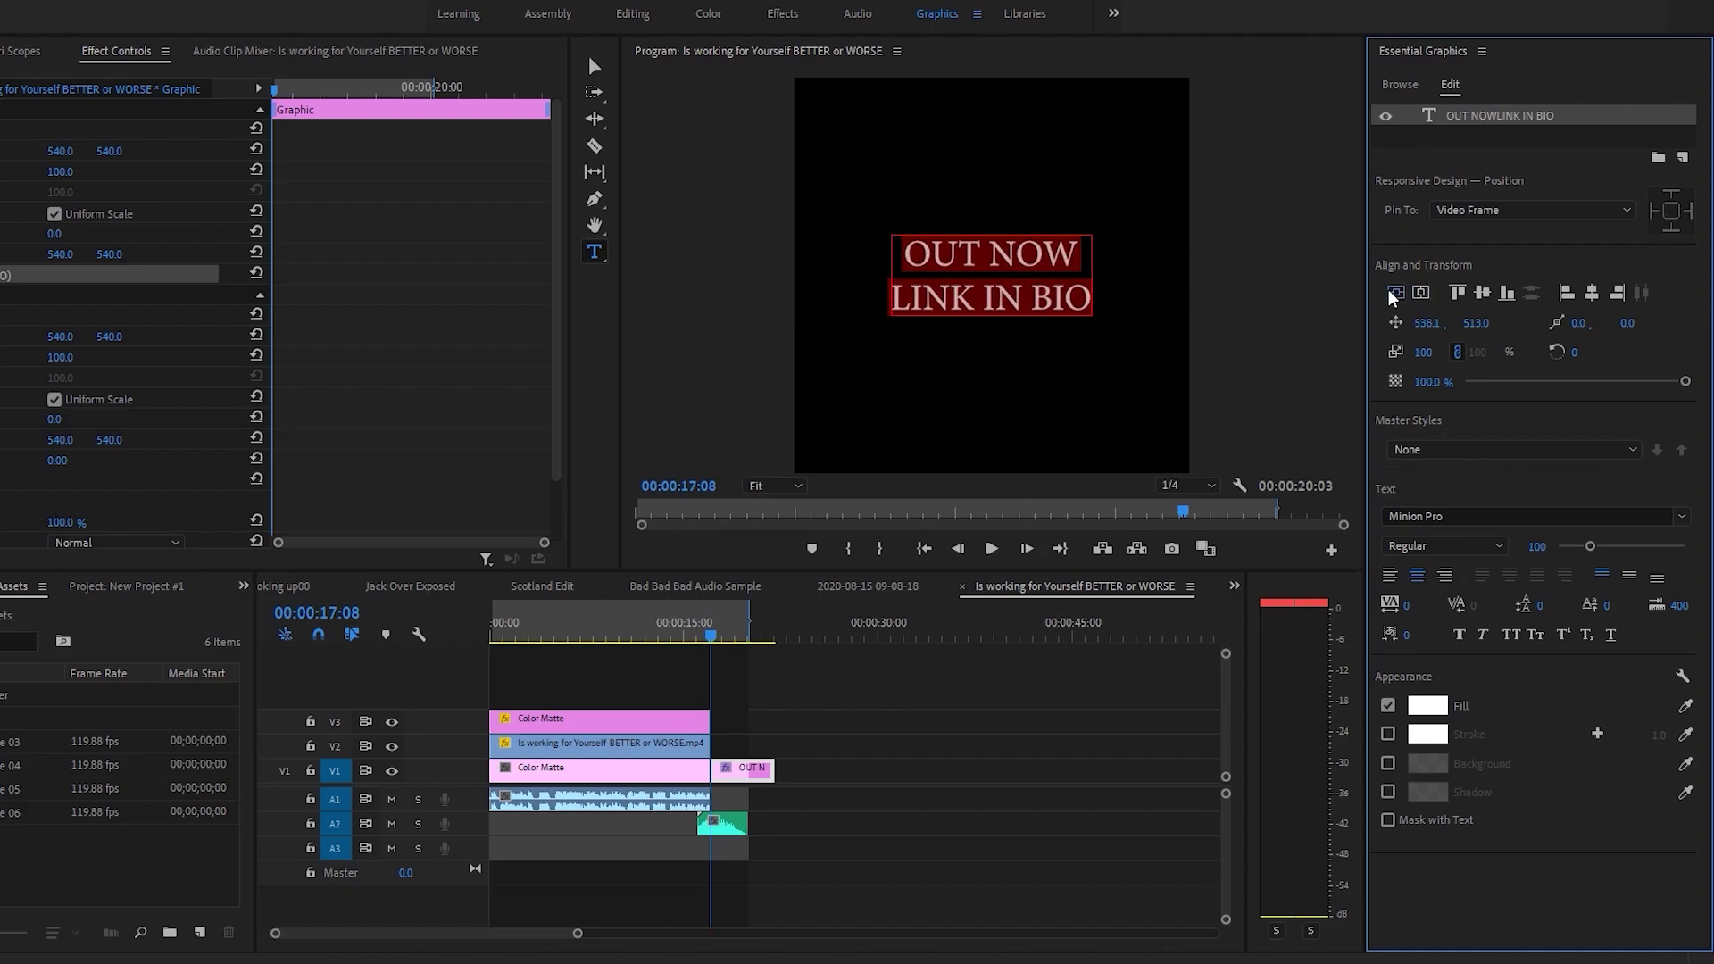
Change the font of both lines of the closing OUT NOW / LINK IN BIO text to Impact.
{"action": "left_click", "coordinate": [1486, 516]}
{"action": "type", "text": "gotha"}
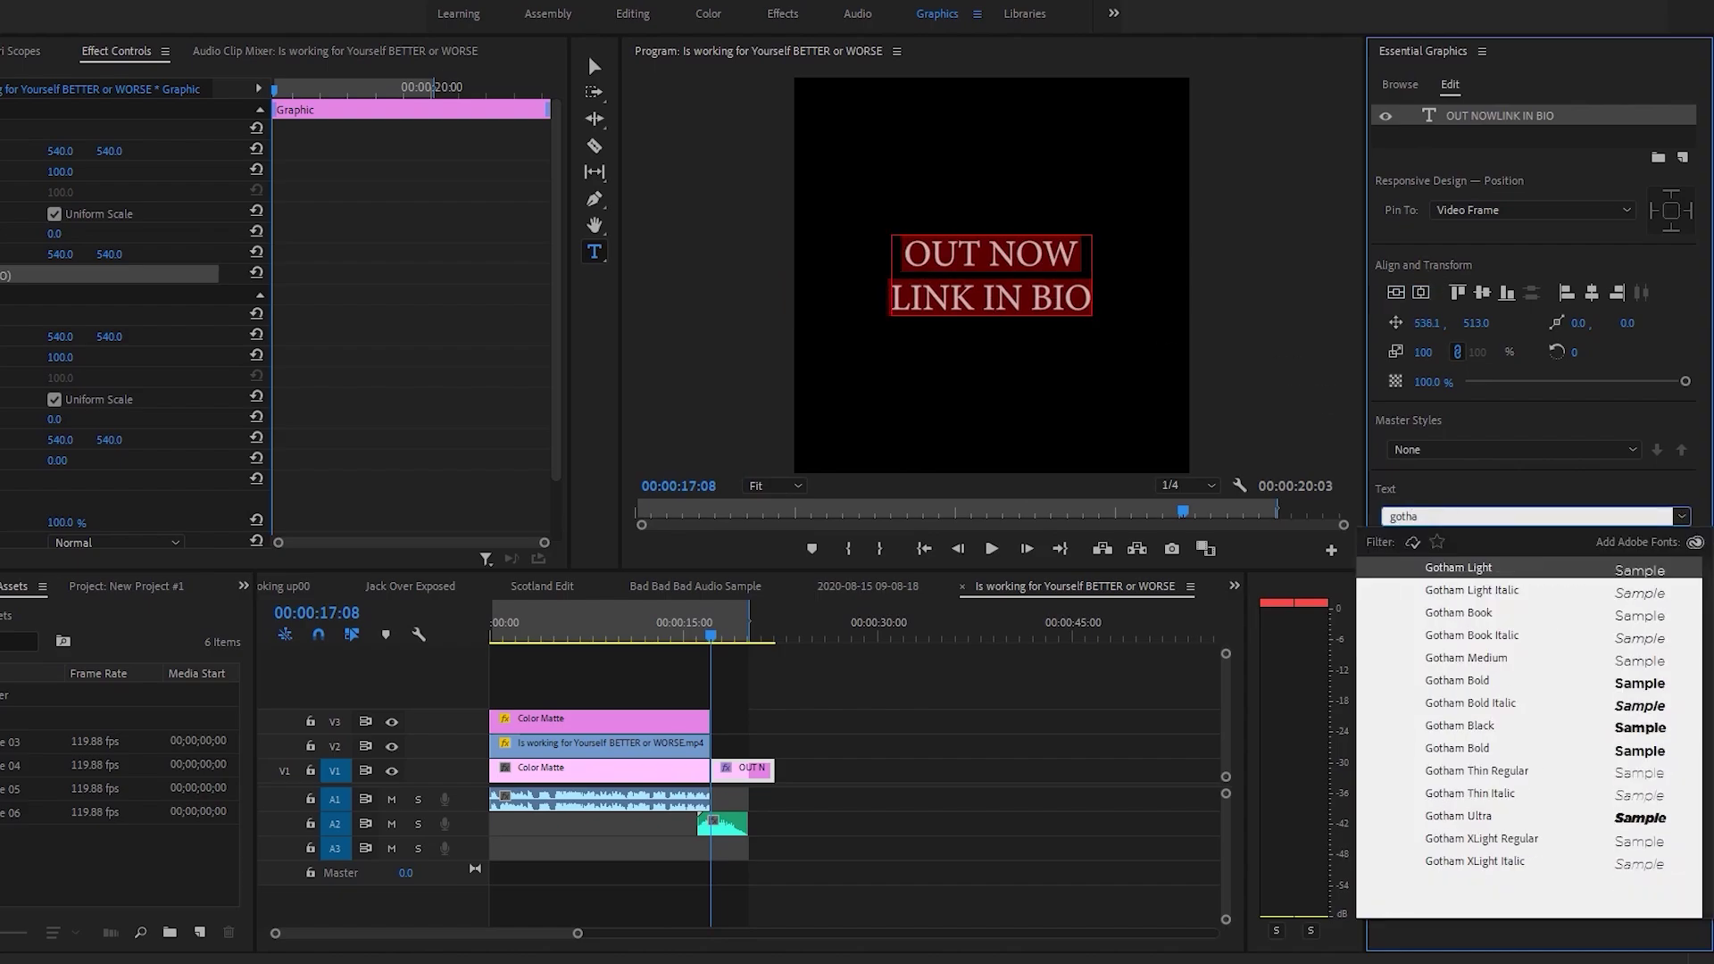
{"action": "key", "text": "BackSpace"}
{"action": "key", "text": "BackSpace"}
{"action": "key", "text": "BackSpace"}
{"action": "key", "text": "BackSpace"}
{"action": "key", "text": "BackSpace"}
{"action": "type", "text": "imp"}
{"action": "left_click", "coordinate": [1441, 568]}
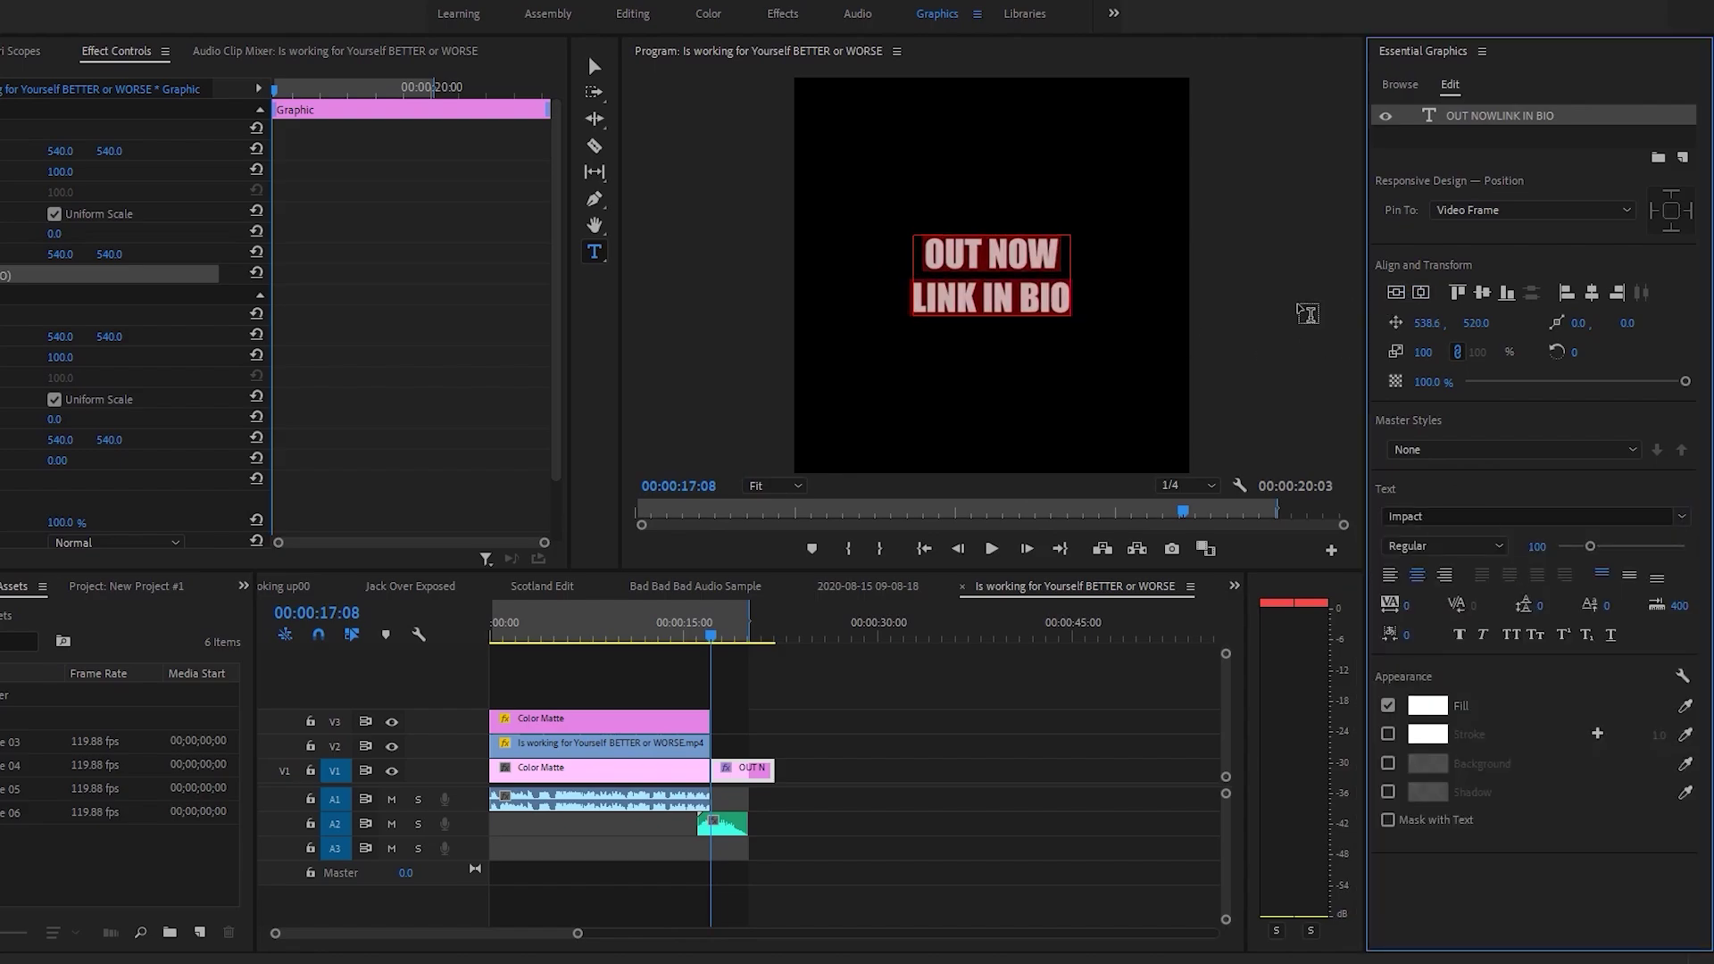
{"action": "left_click", "coordinate": [1004, 281]}
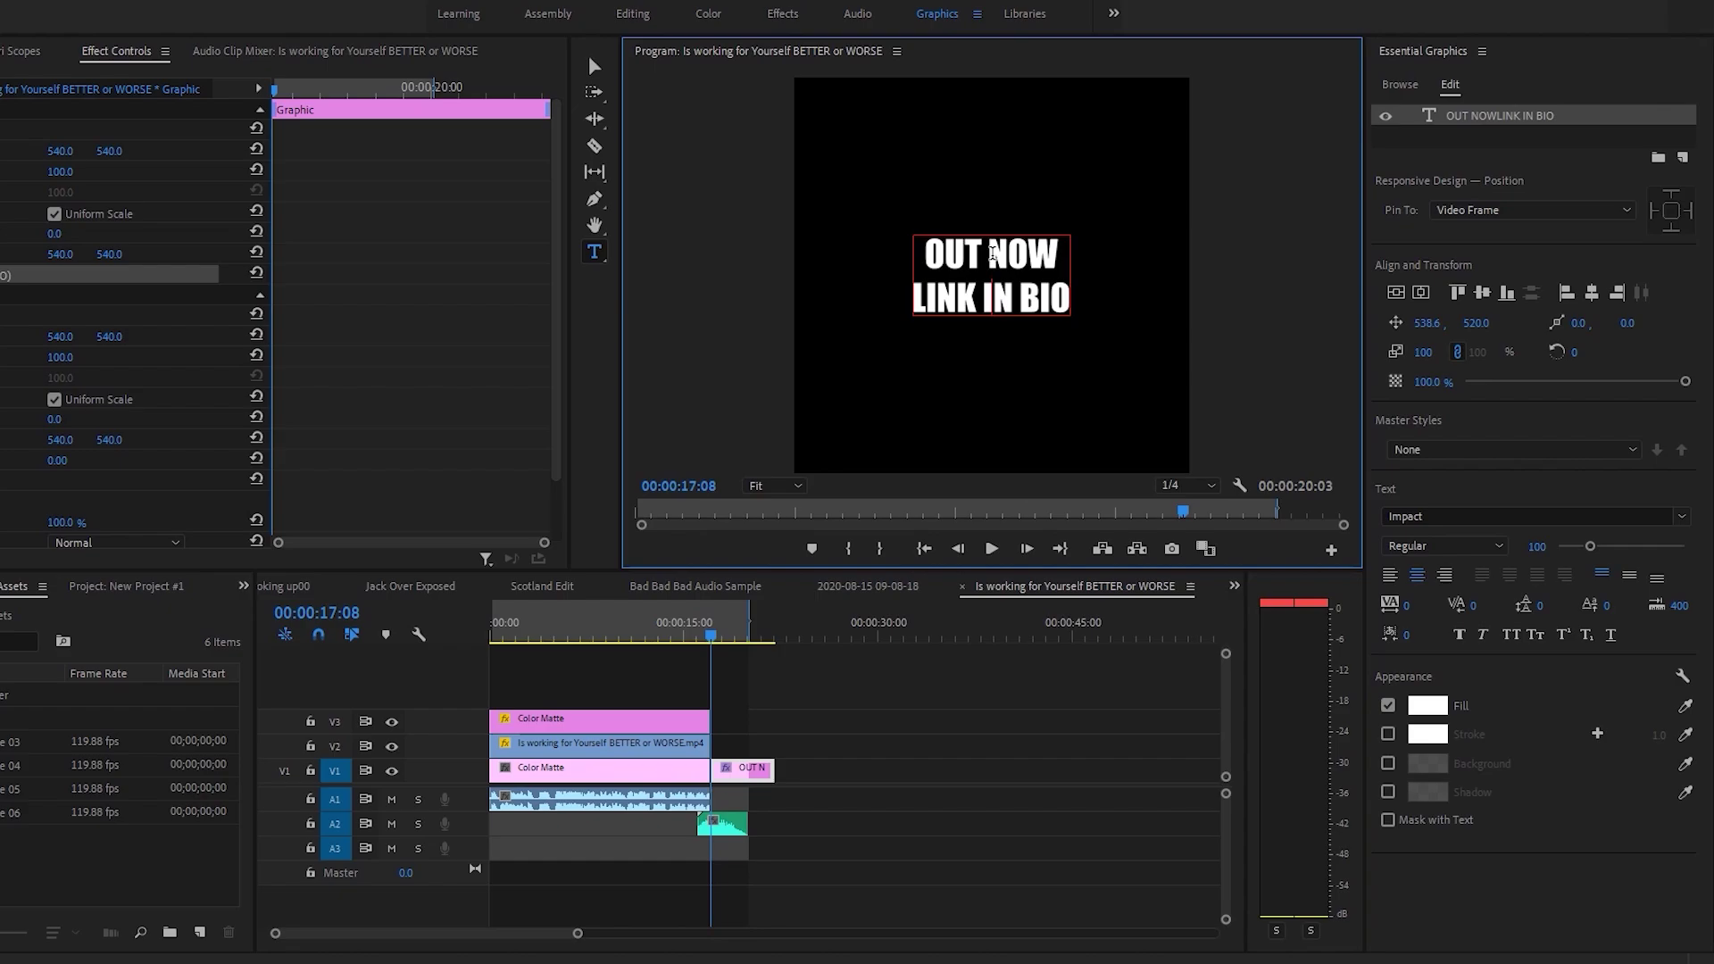
Copy the hex color code 007EFF from the blue progress bar's color matte.
{"action": "triple_click", "coordinate": [975, 294]}
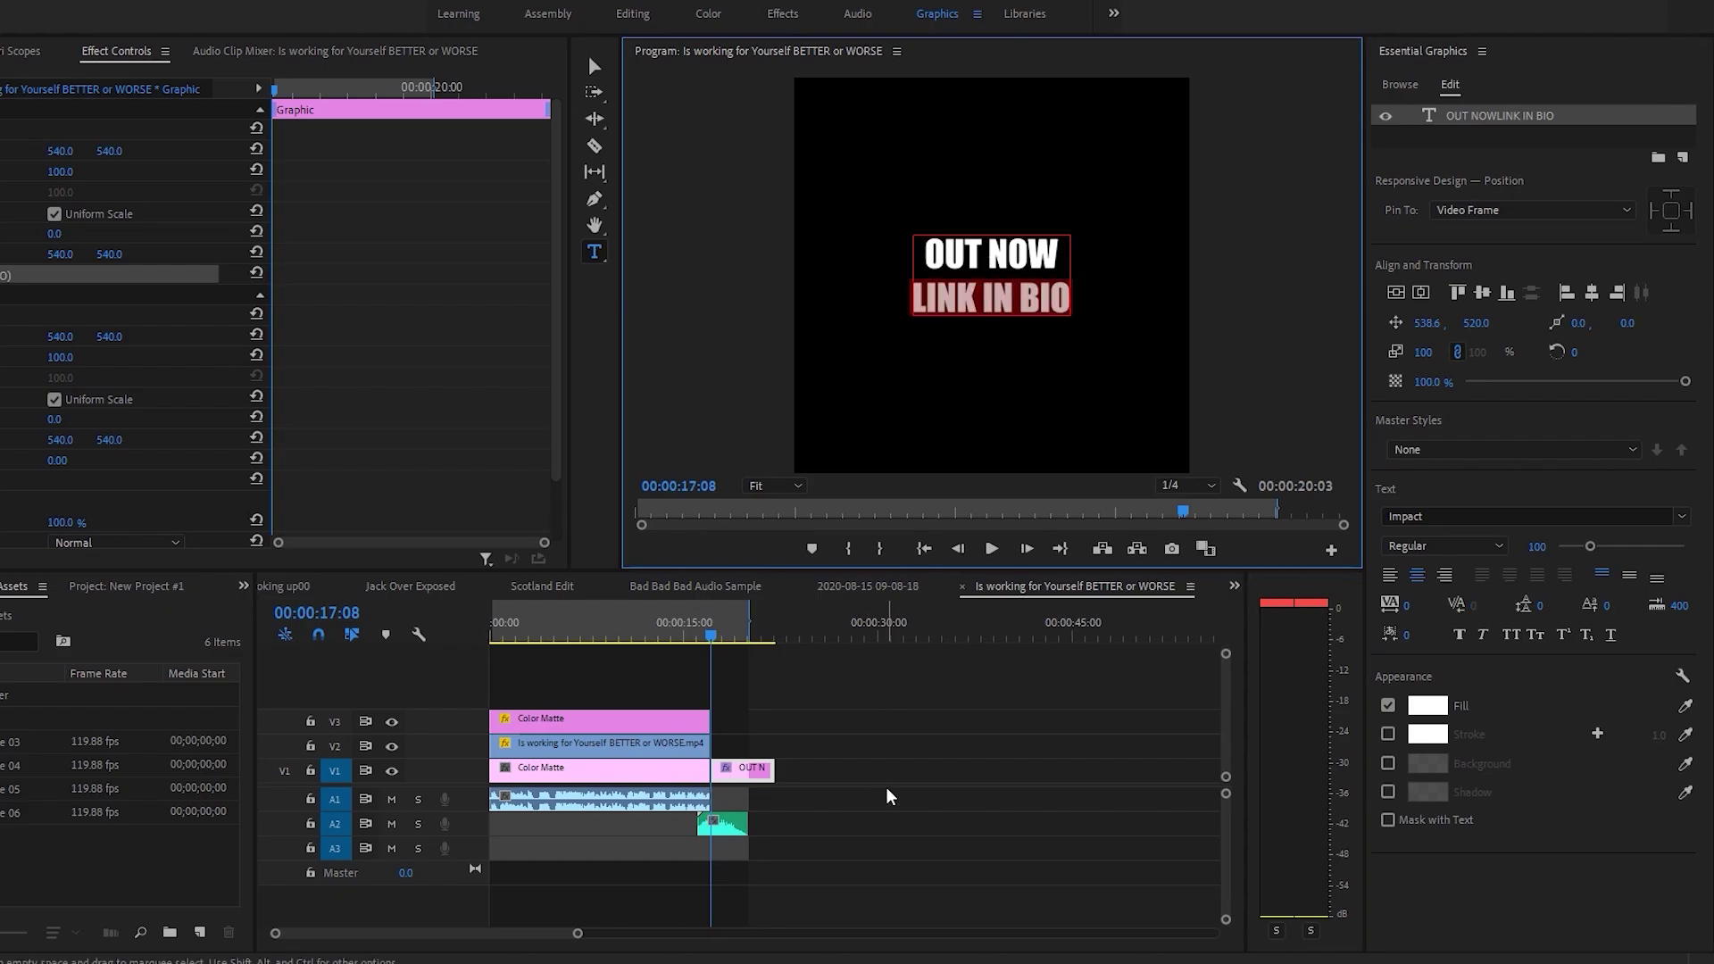
{"action": "left_click", "coordinate": [686, 621]}
{"action": "left_click", "coordinate": [656, 727]}
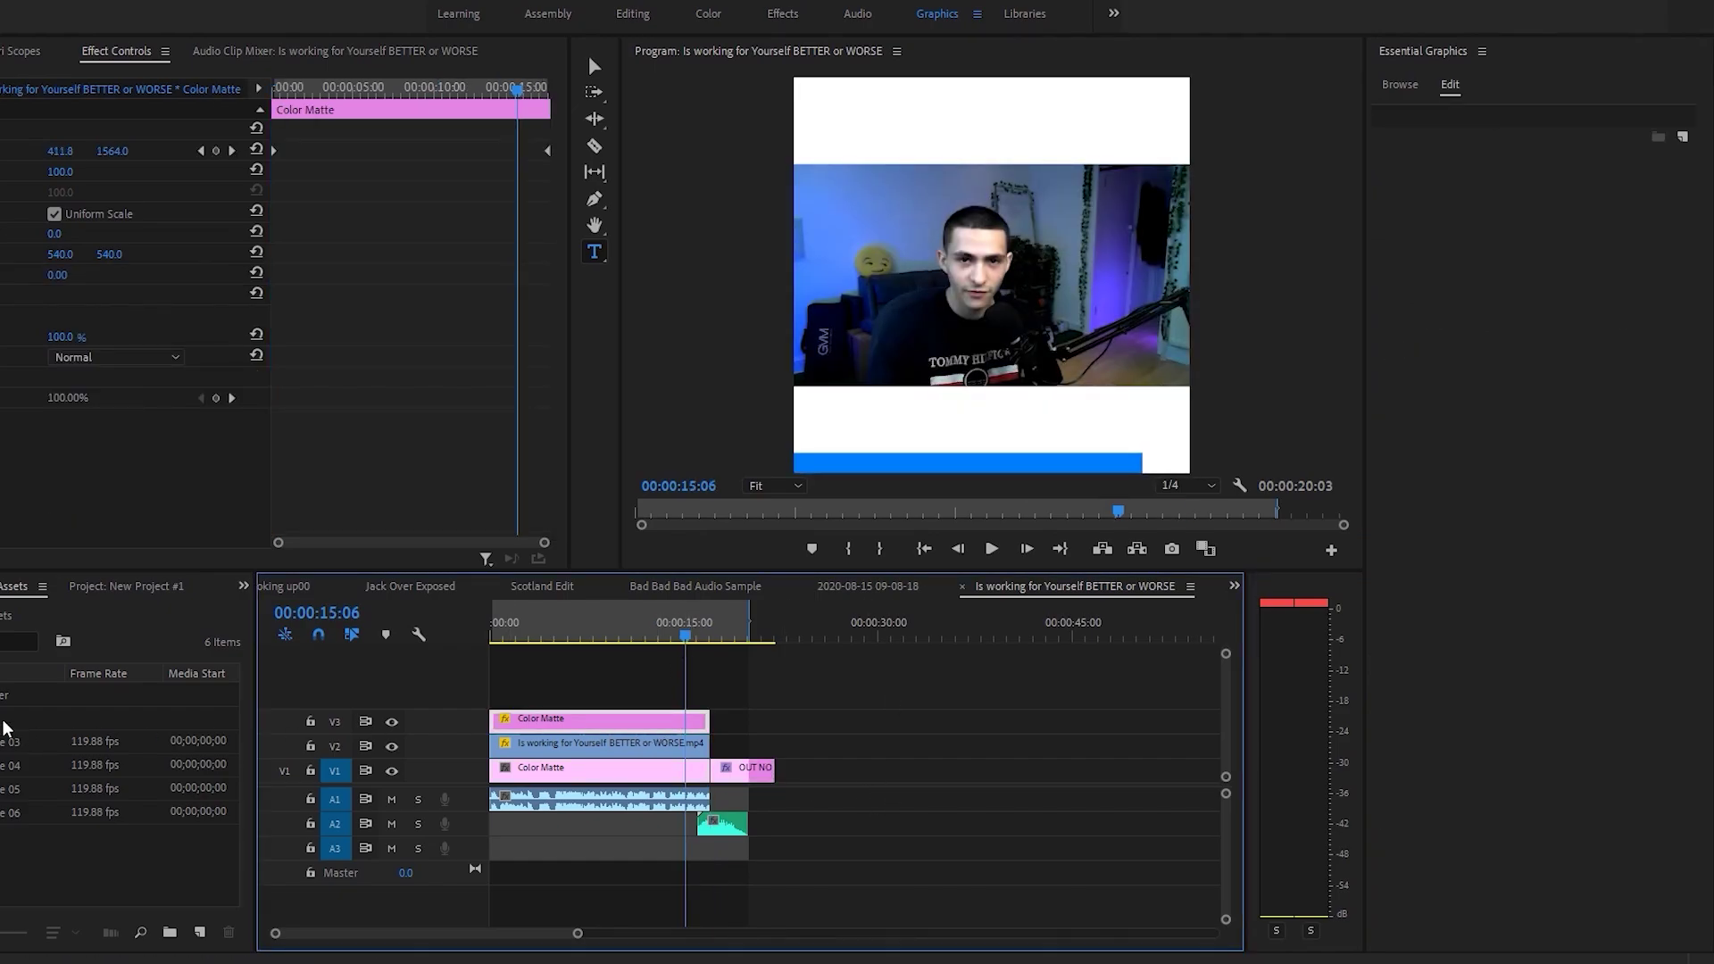
{"action": "double_click", "coordinate": [607, 715]}
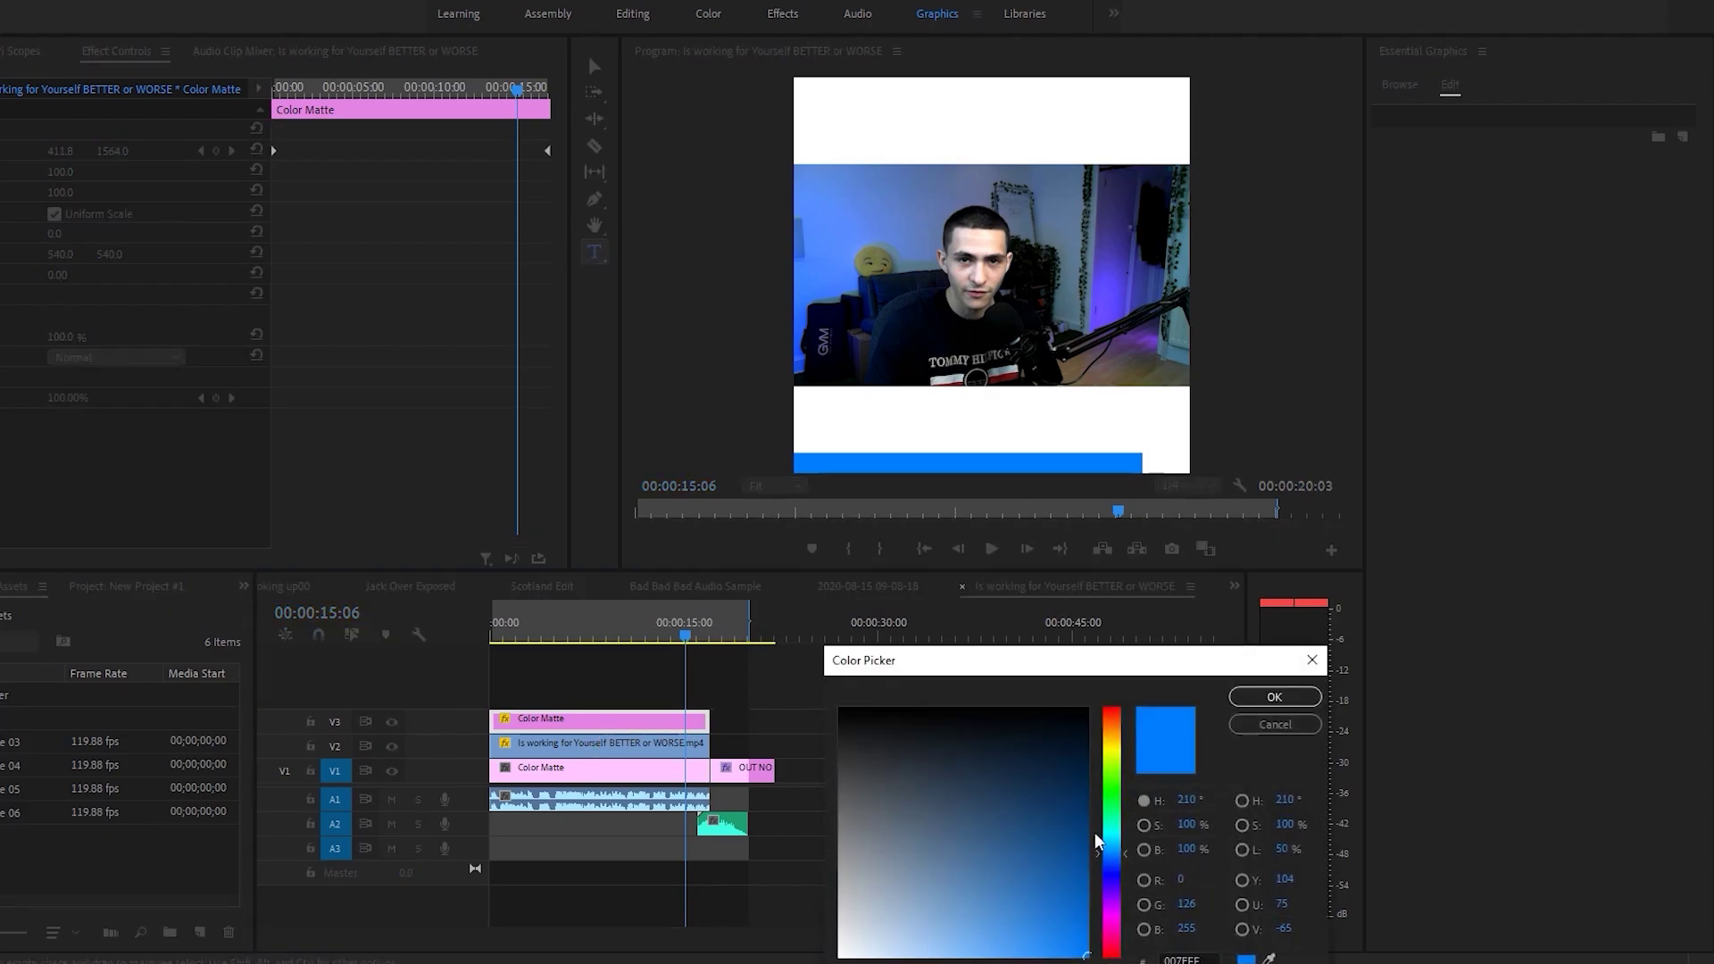
{"action": "left_click_drag", "start_coordinate": [1188, 671], "coordinate": [1143, 473]}
{"action": "double_click", "coordinate": [1145, 765]}
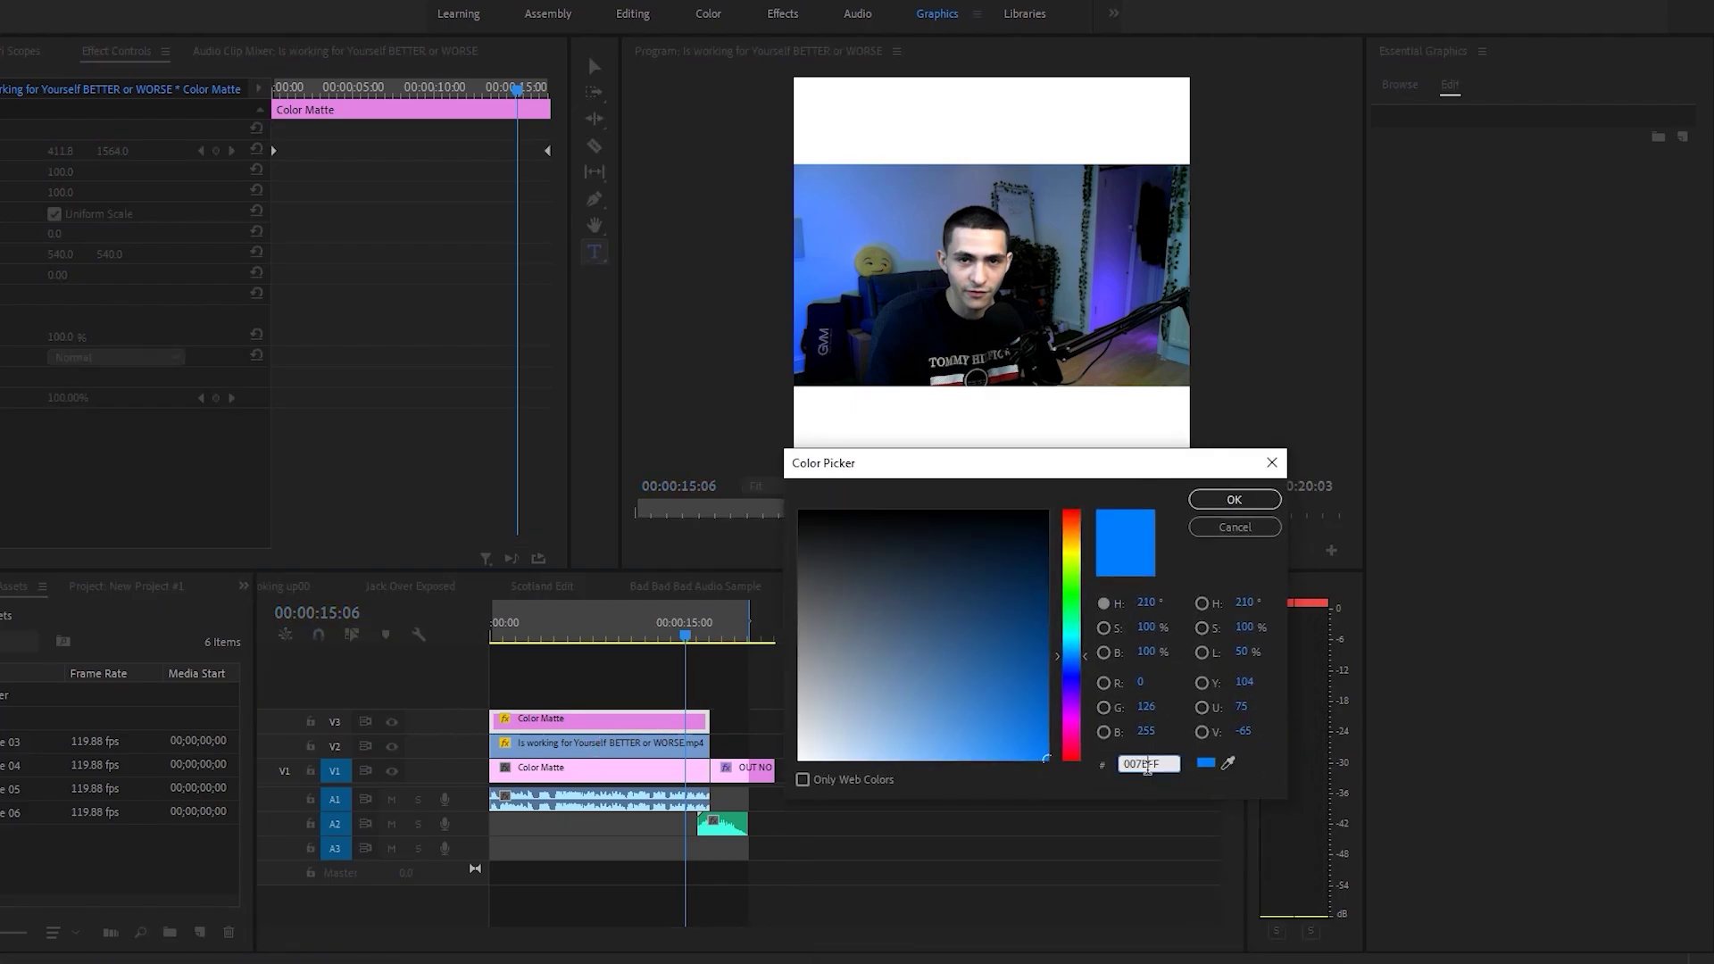
{"action": "left_click", "coordinate": [1233, 500]}
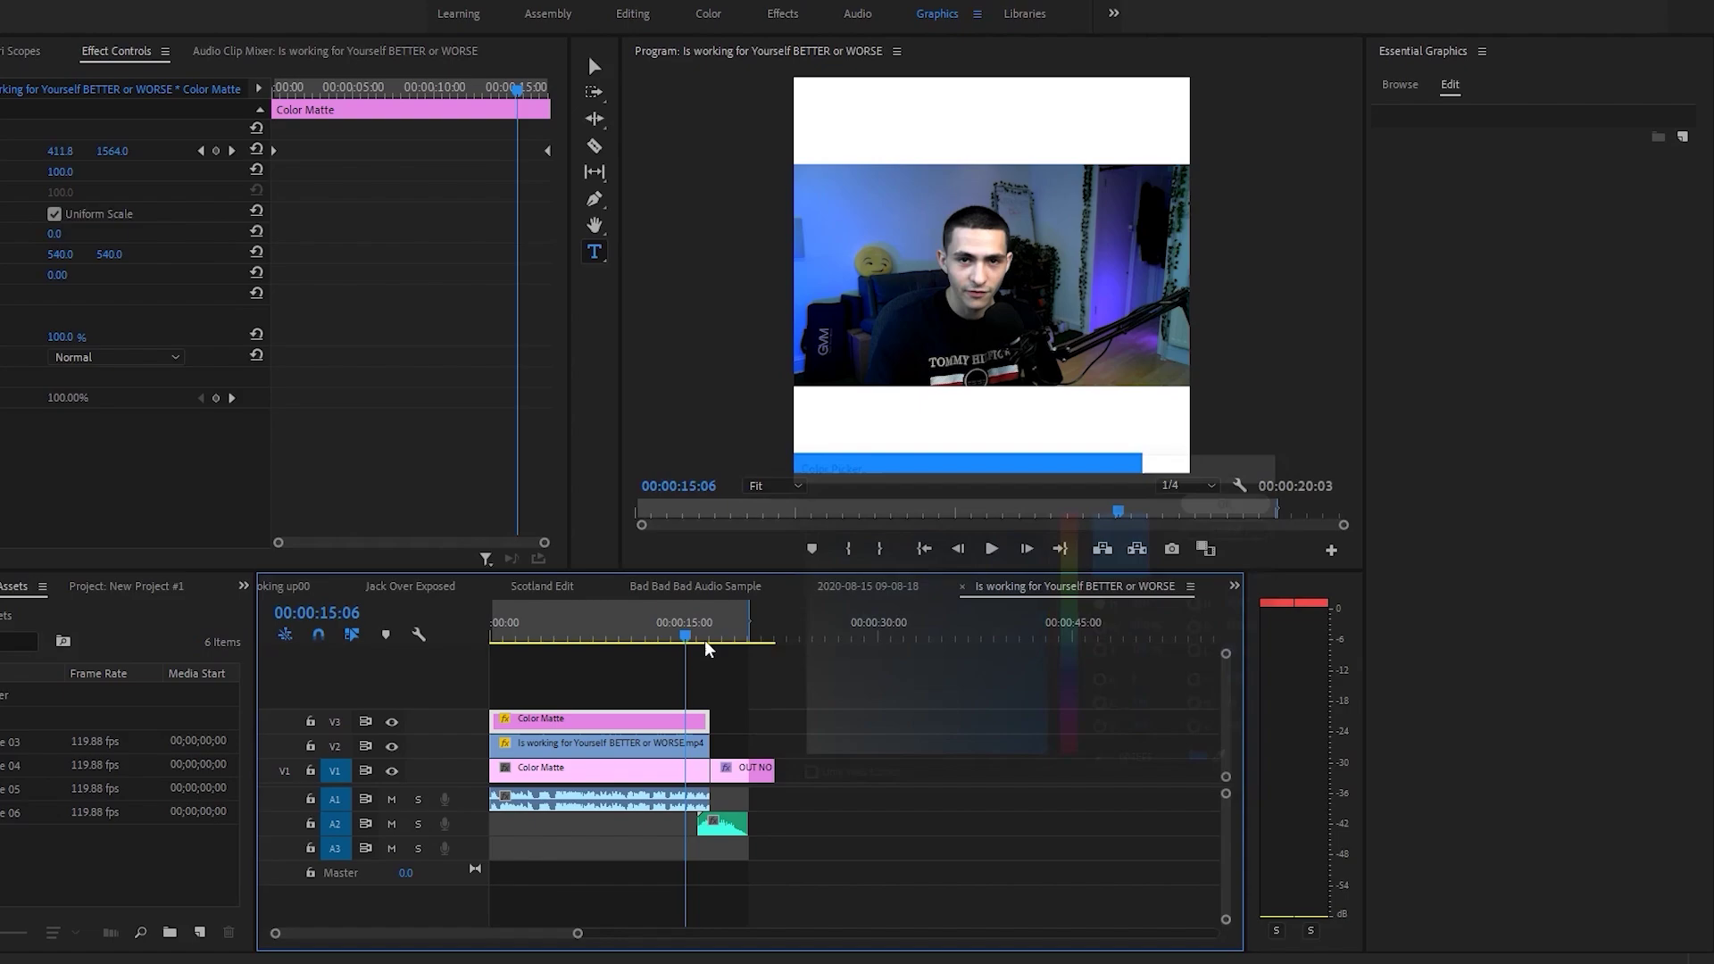
Fill only the LINK IN BIO line of the closing text with the progress bar's blue, 007EFF.
{"action": "left_click", "coordinate": [714, 635]}
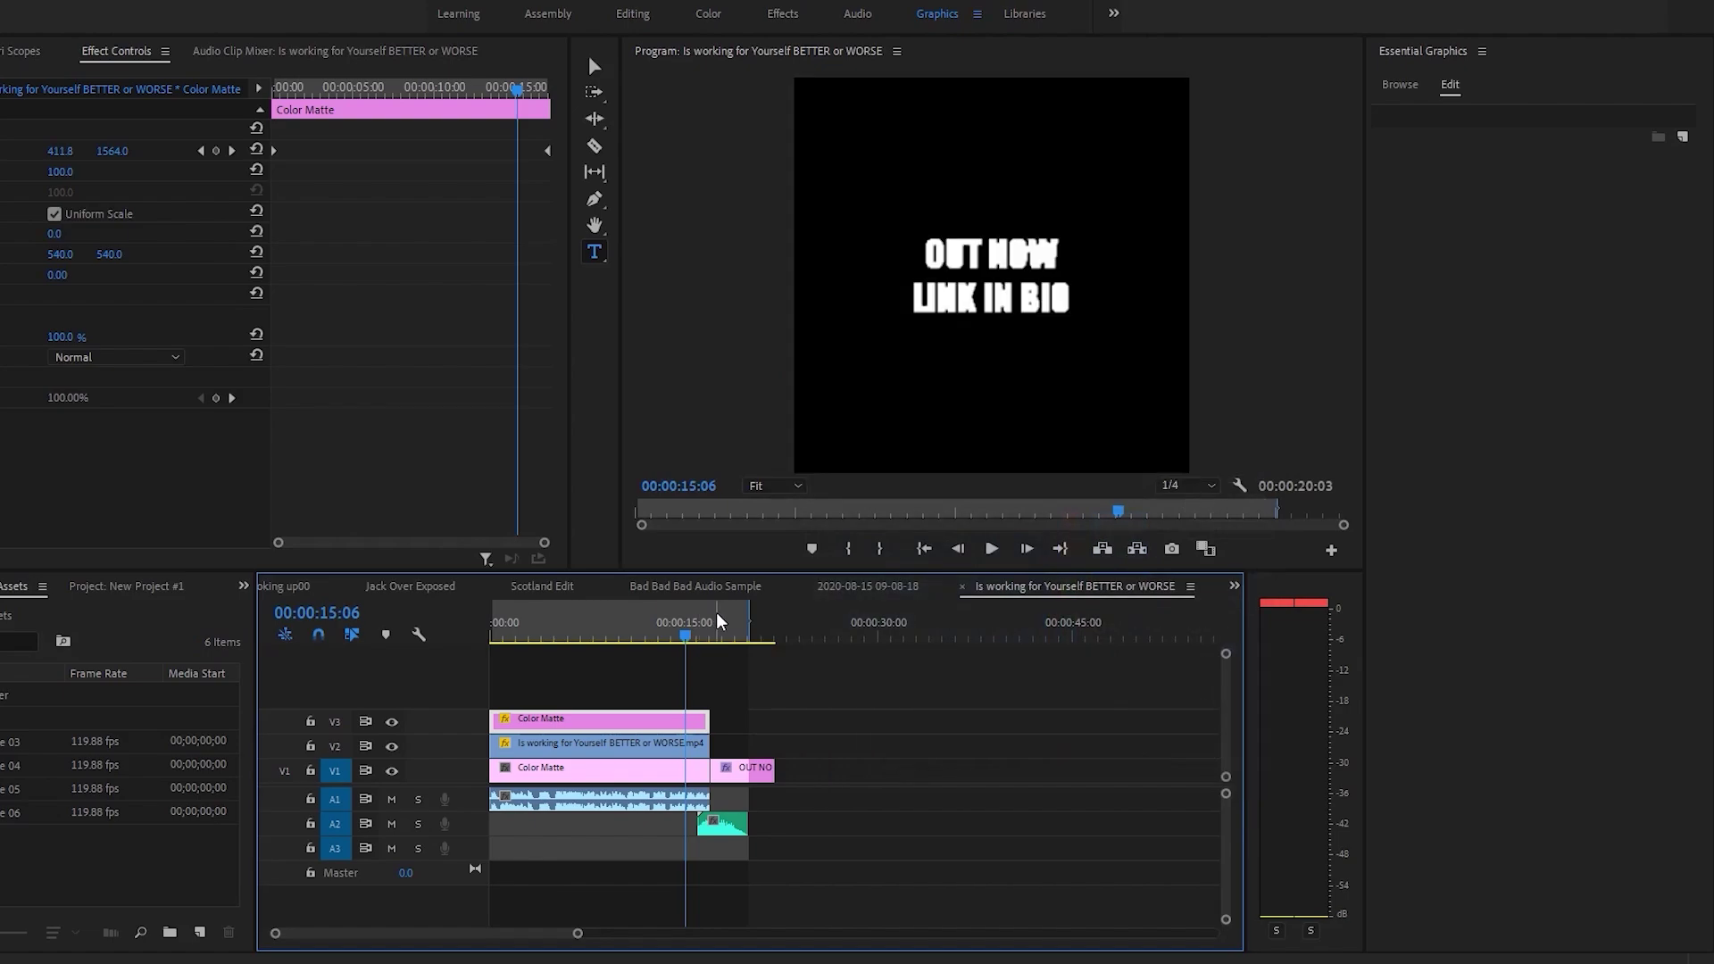
{"action": "triple_click", "coordinate": [993, 298]}
{"action": "left_click", "coordinate": [1421, 704]}
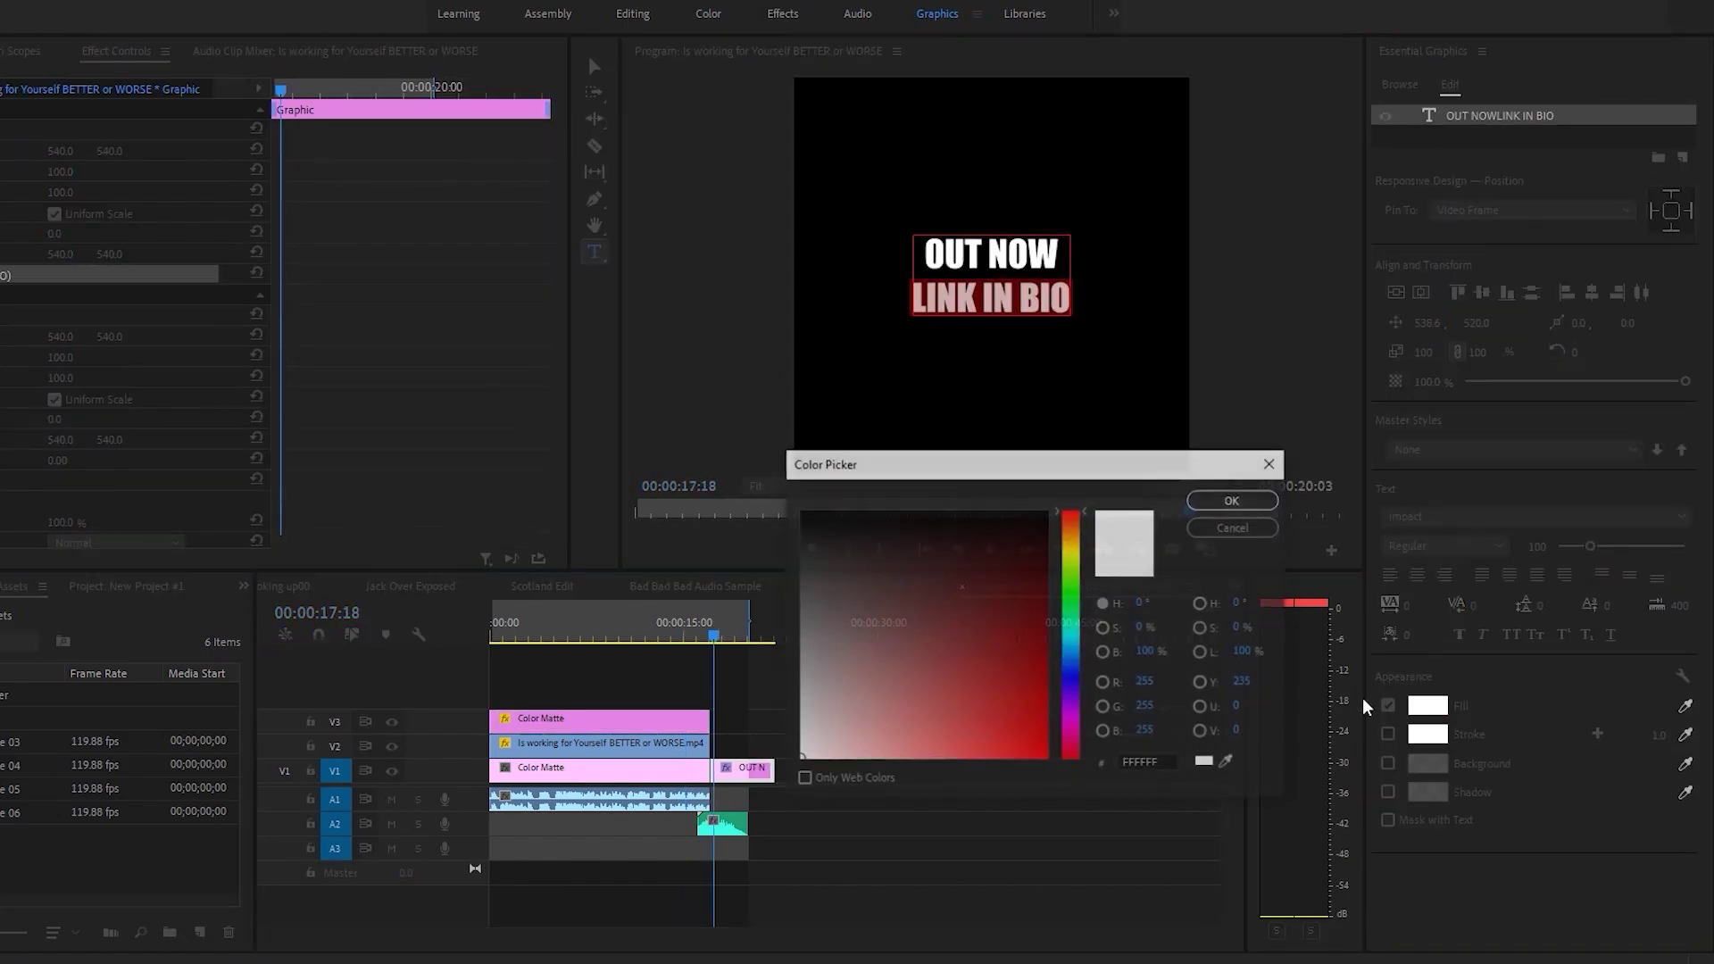
{"action": "left_click", "coordinate": [1235, 499]}
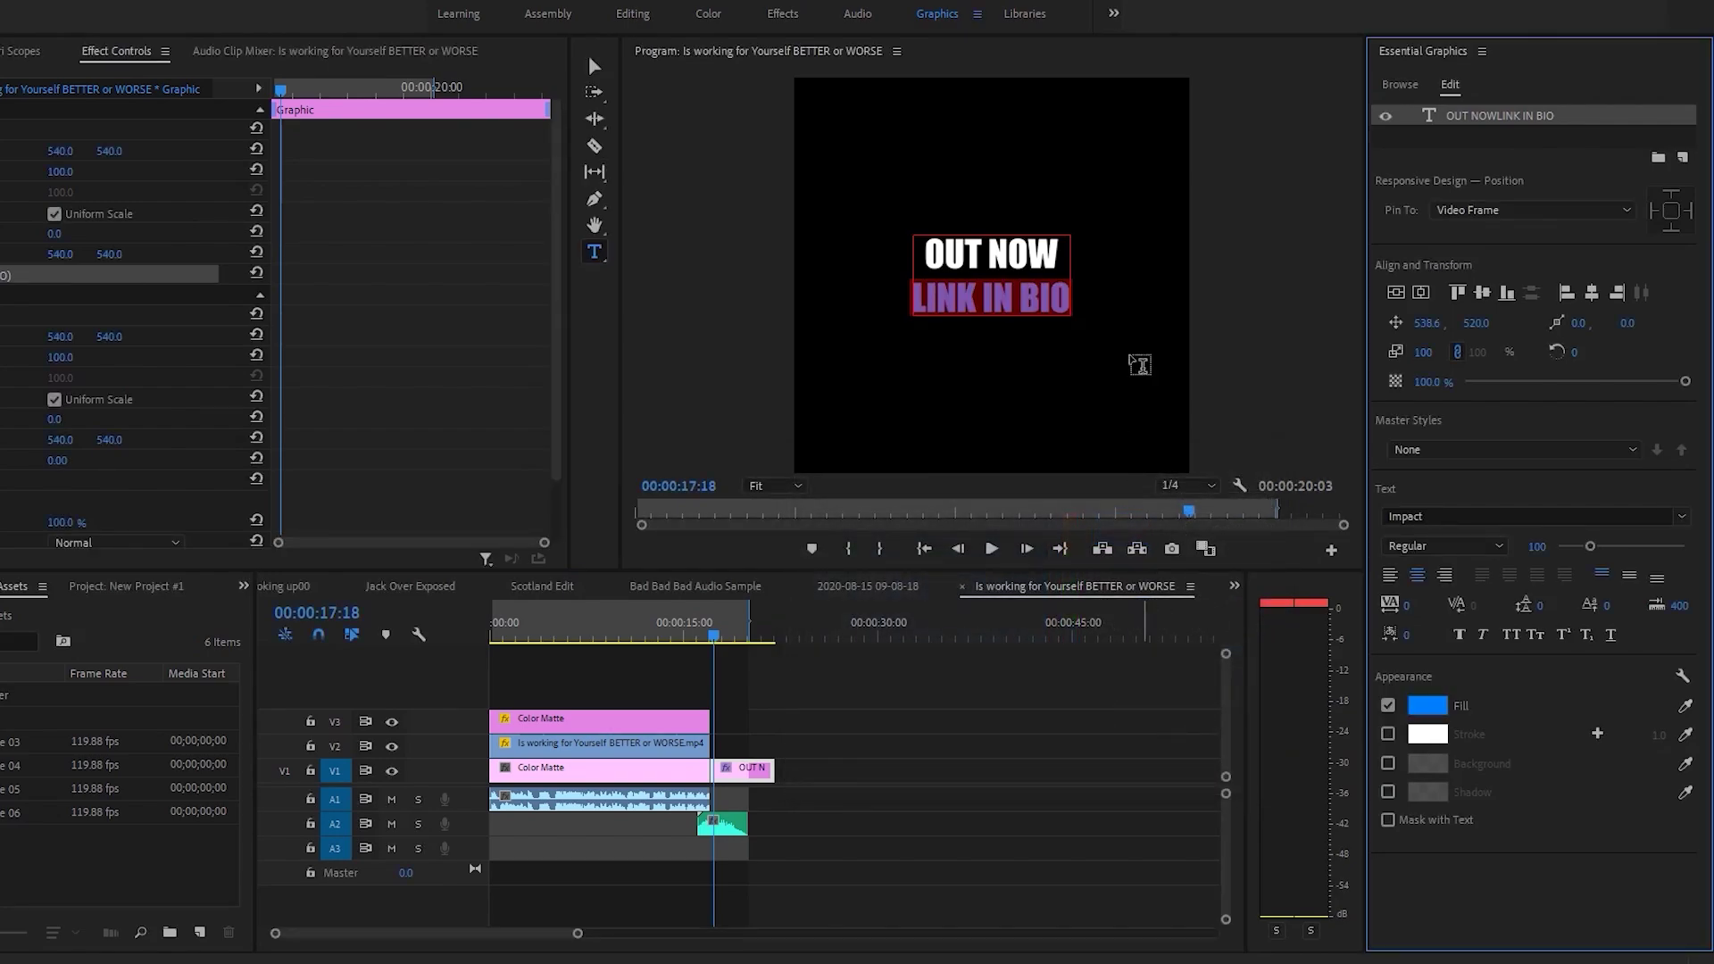
{"action": "left_click", "coordinate": [949, 771]}
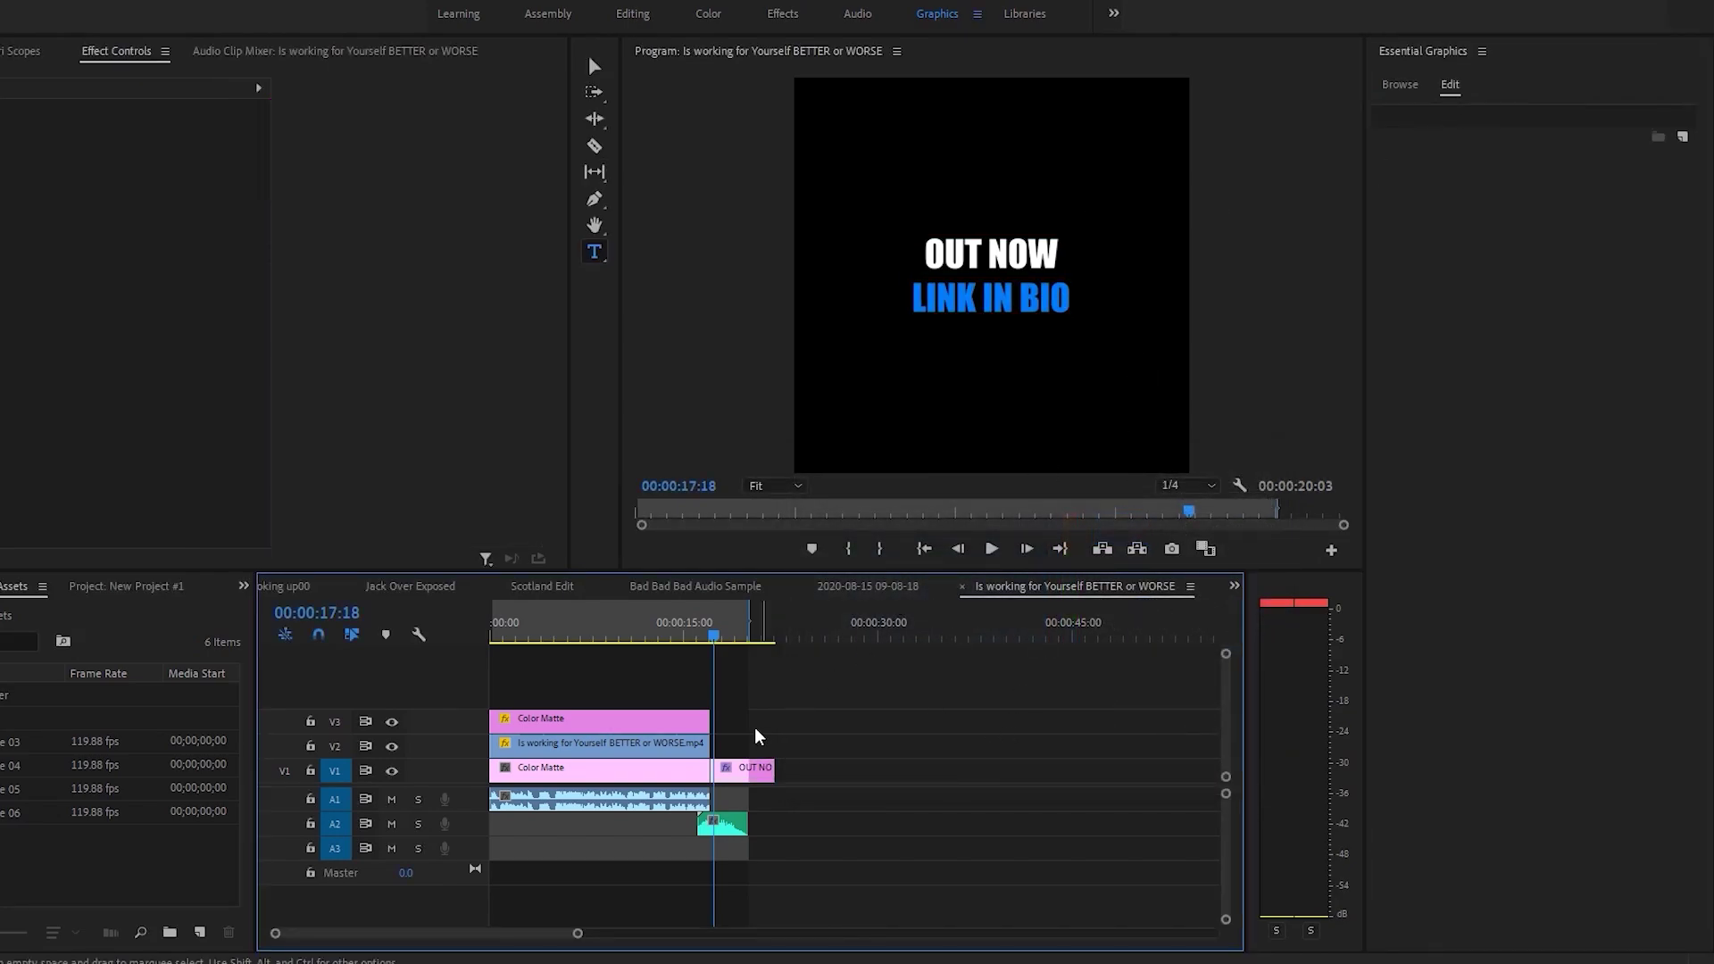
{"action": "left_click", "coordinate": [697, 629]}
{"action": "left_click", "coordinate": [671, 772]}
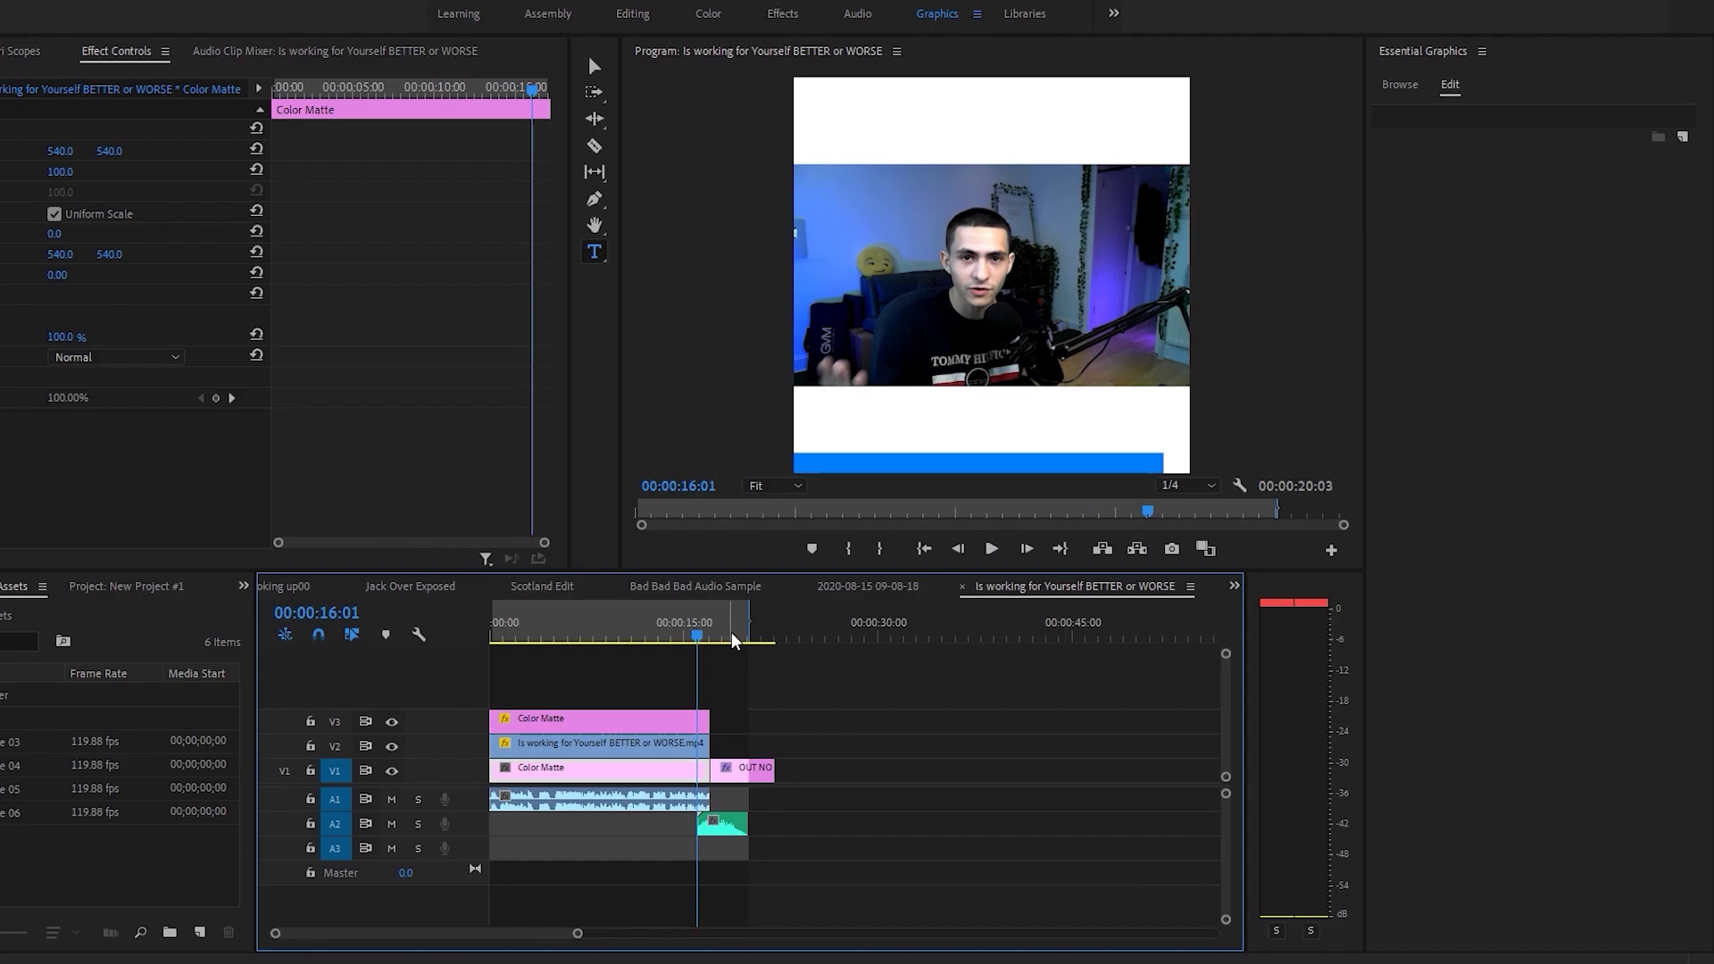
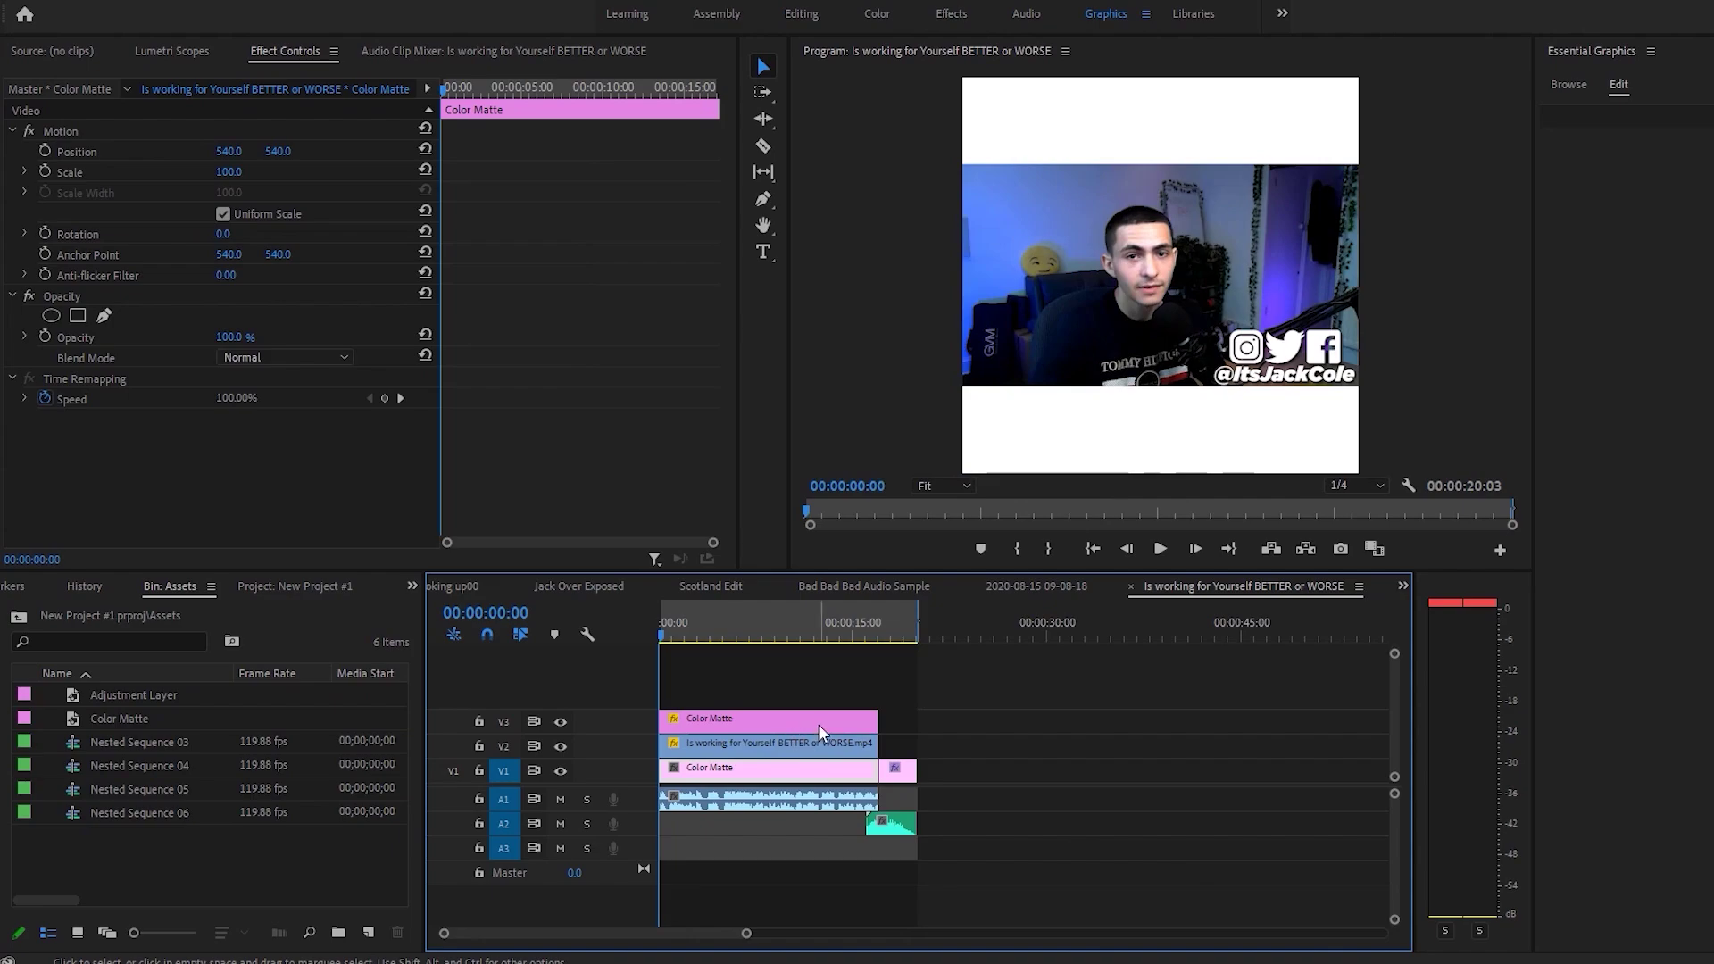
Try a thinner progress bar by setting its matte's vertical position to 1591 at 00:00:04:47.
{"action": "left_click", "coordinate": [722, 630]}
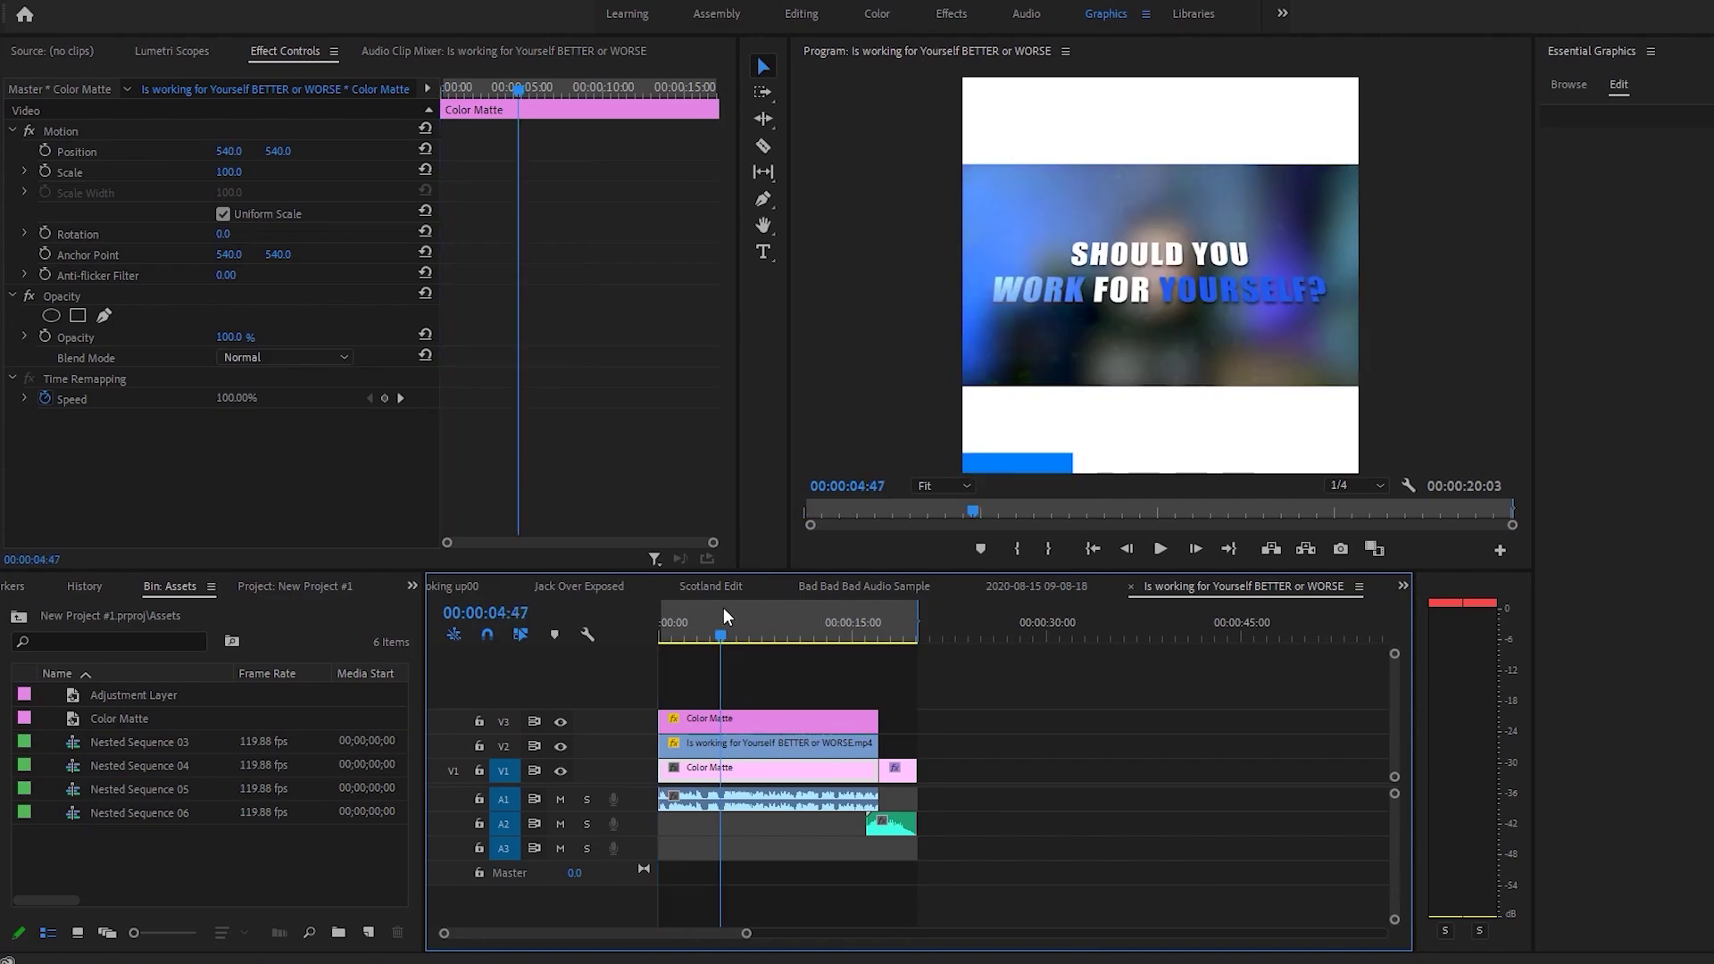
{"action": "left_click", "coordinate": [775, 723]}
{"action": "left_click", "coordinate": [292, 153]}
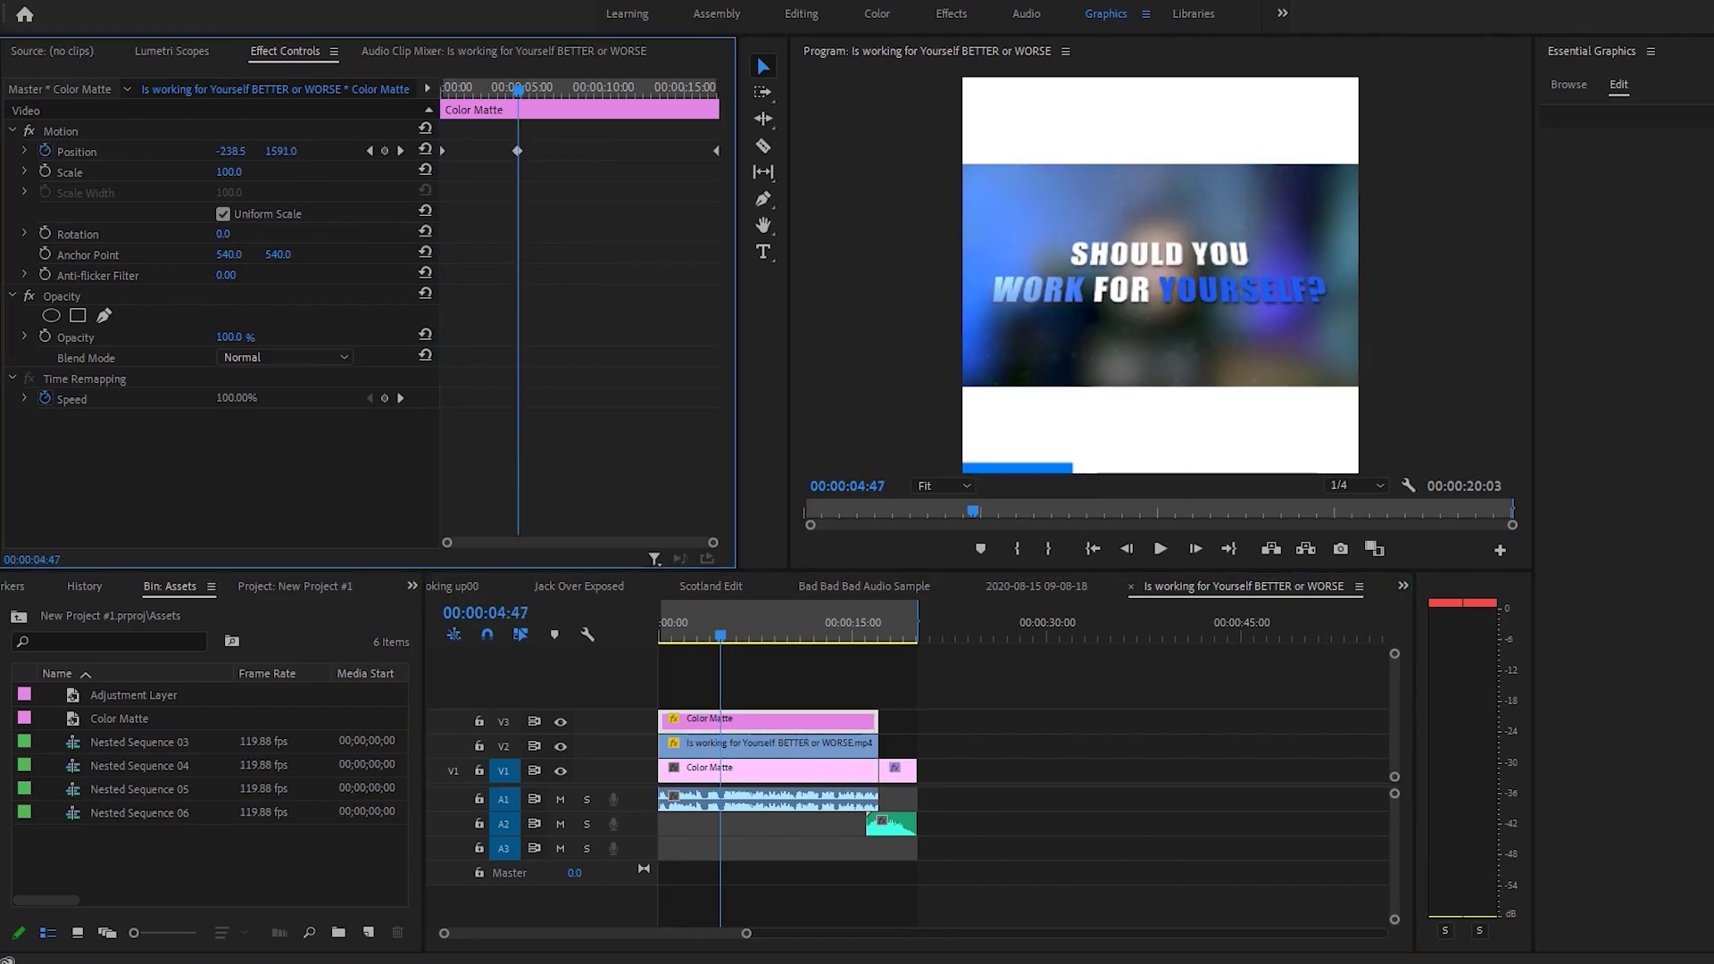
Save the project and add a title reading WORKING FOR YOURSELF VS SOMEBODY ELSE at 00:00:08:30, starting in the white band above the video.
{"action": "left_click", "coordinate": [768, 662]}
{"action": "key", "text": "ctrl+s"}
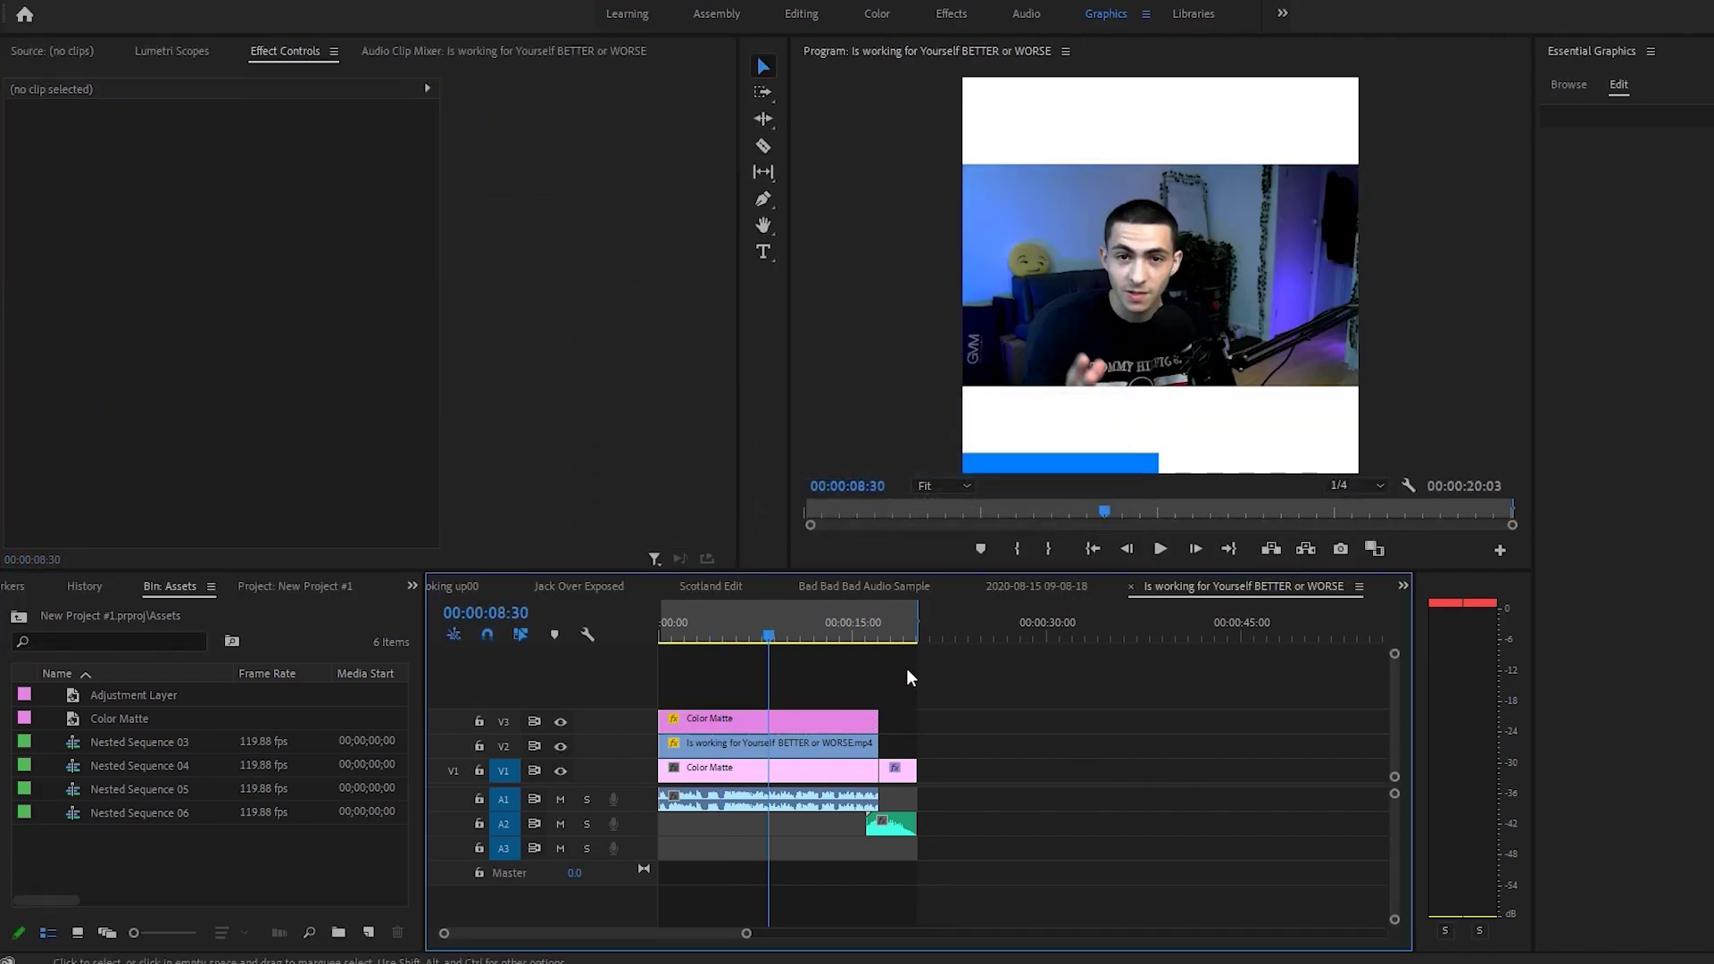
{"action": "key", "text": "t"}
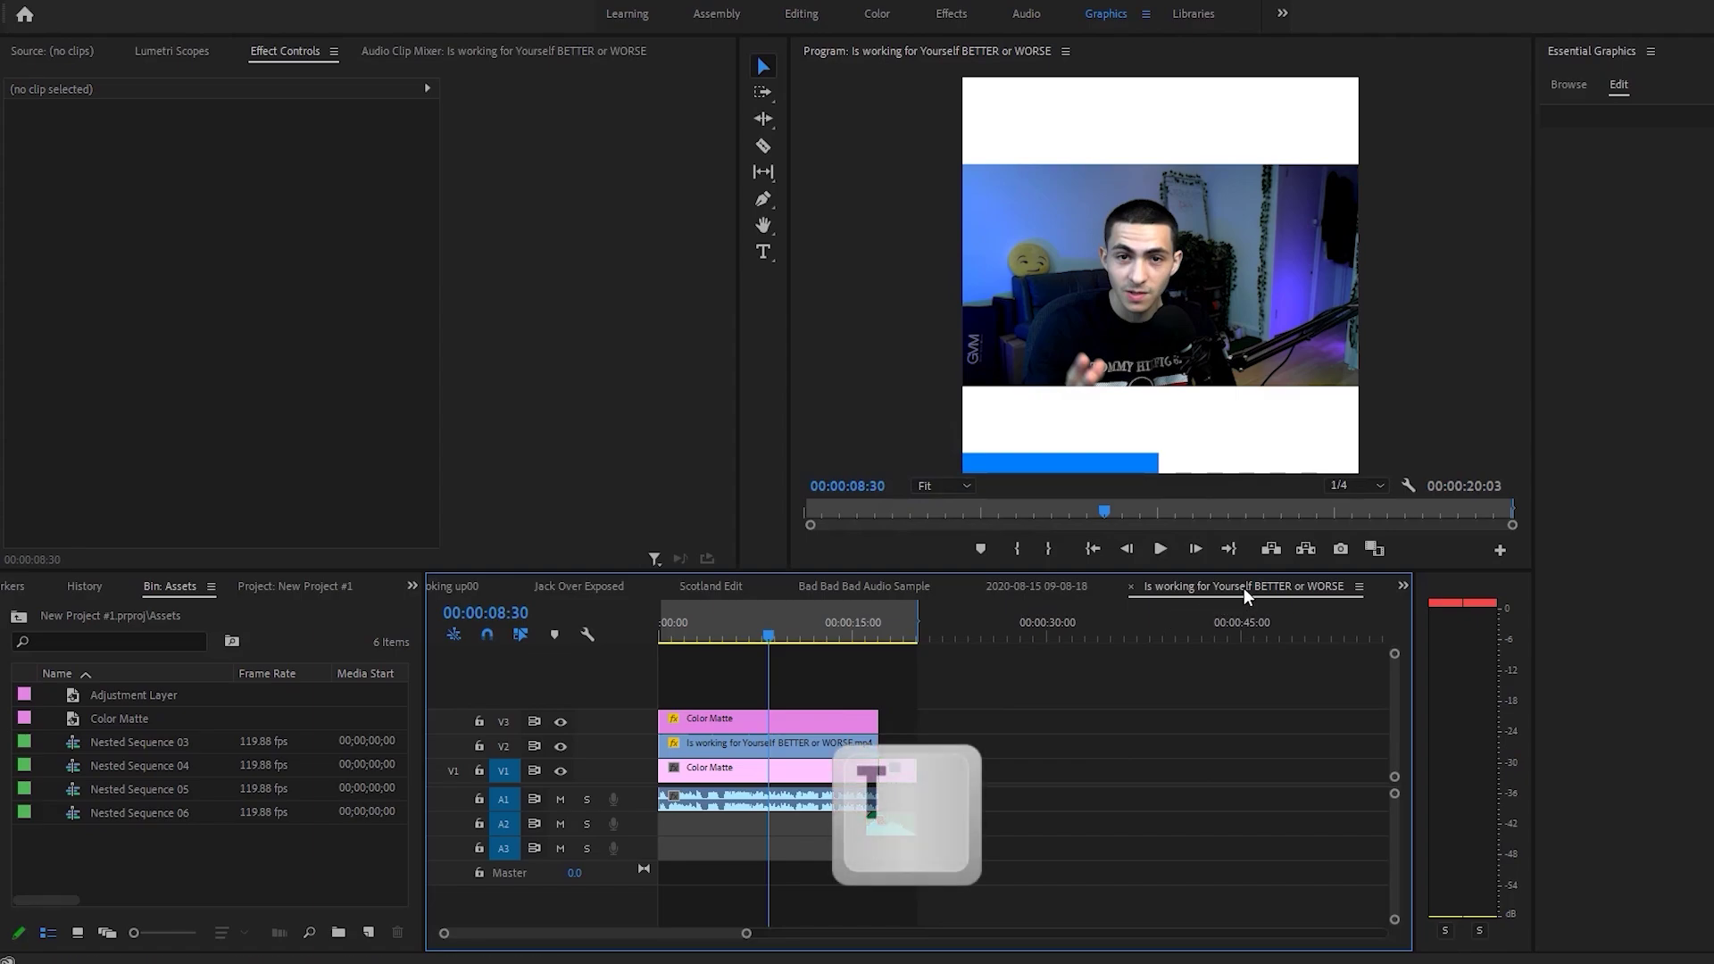
{"action": "left_click", "coordinate": [1116, 134]}
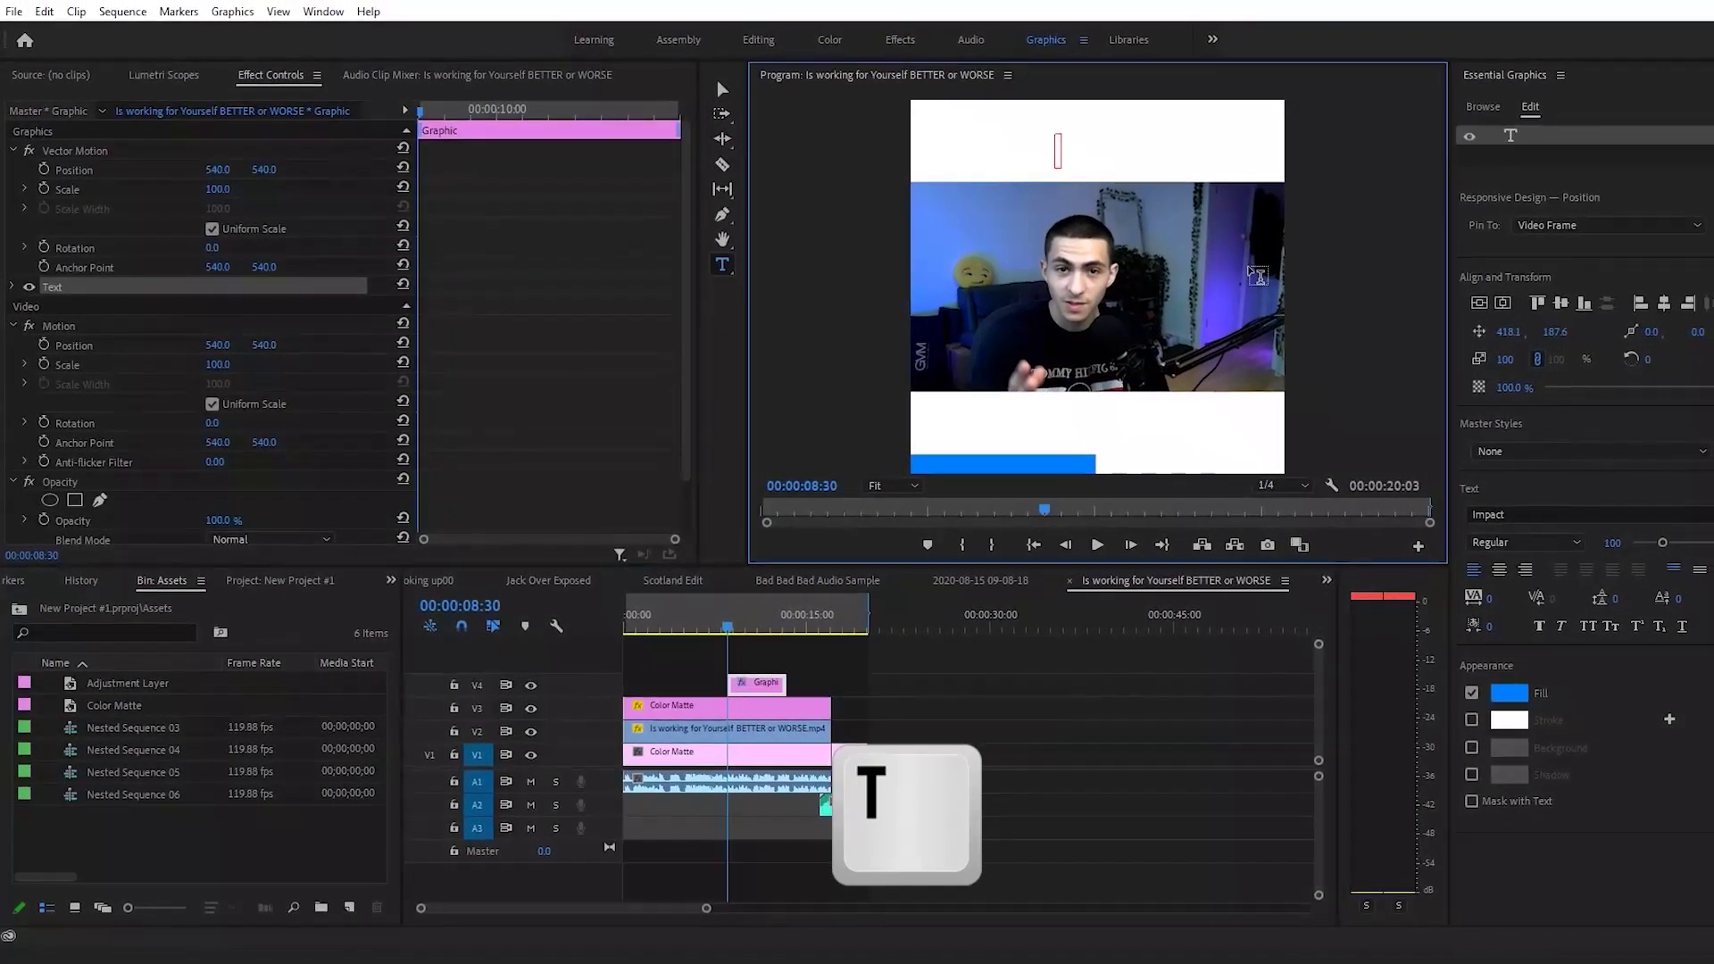
{"action": "type", "text": "WORKING FOR YOURSELF VS SOMEBODY ELSE"}
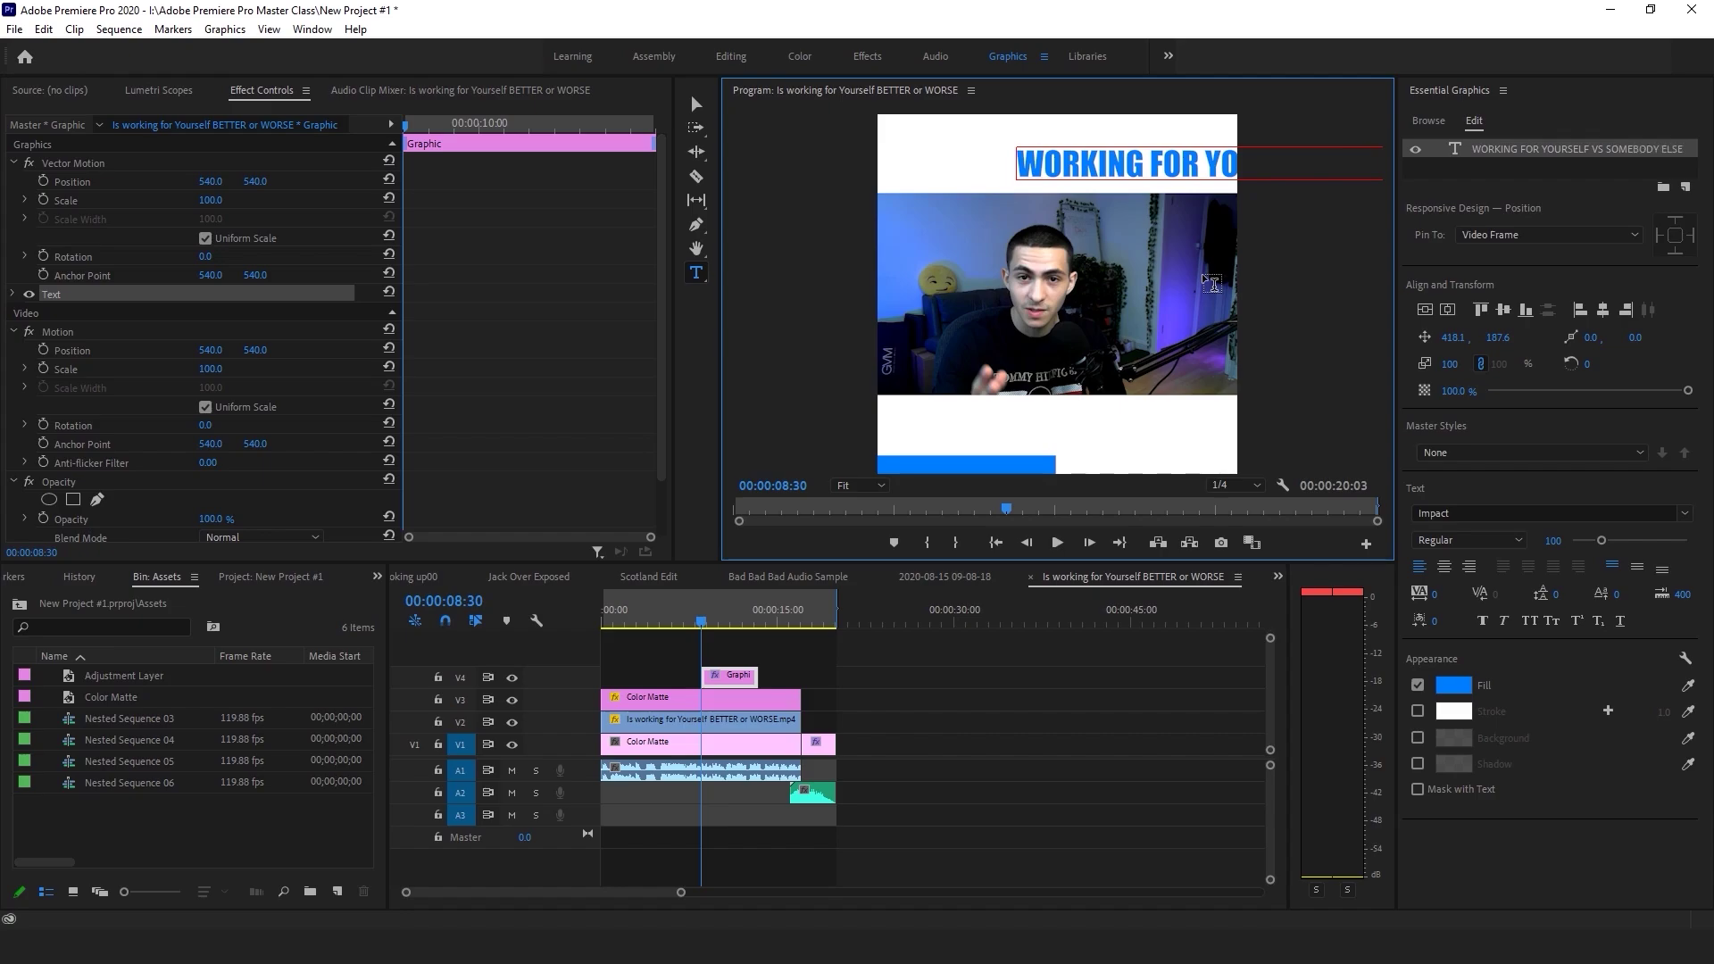
Move the title down over the video picture and break it into two lines after WORKING FOR.
{"action": "left_click", "coordinate": [1543, 146]}
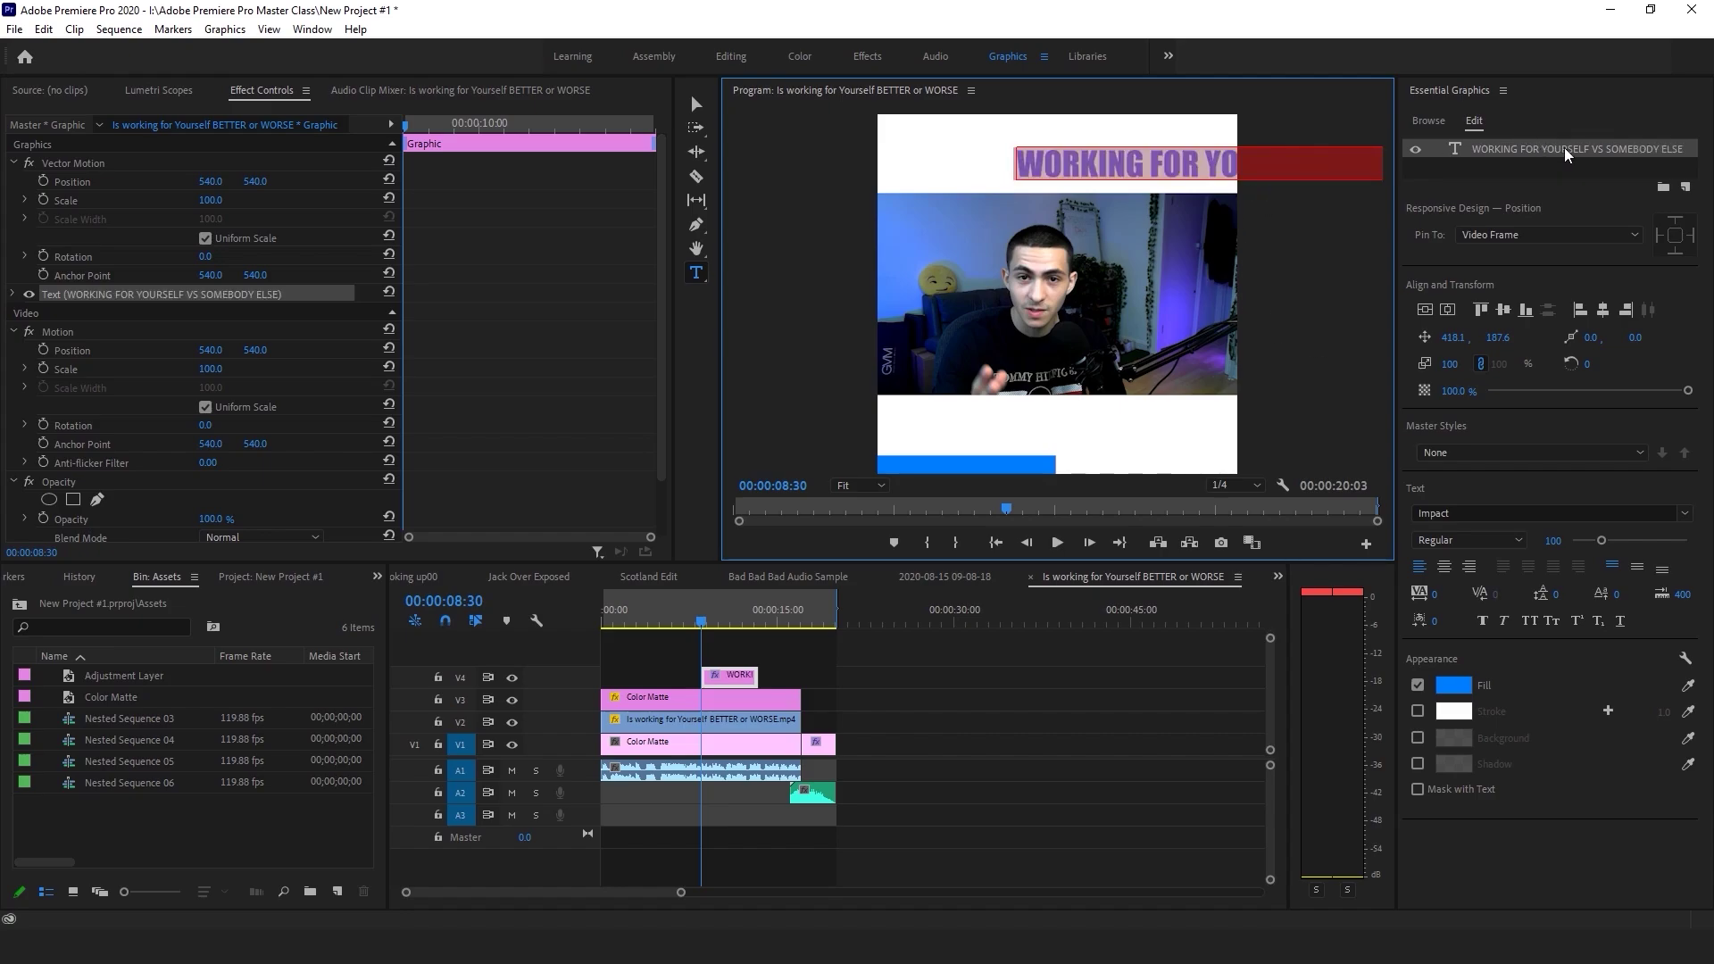
{"action": "left_click_drag", "start_coordinate": [1295, 161], "coordinate": [1049, 292]}
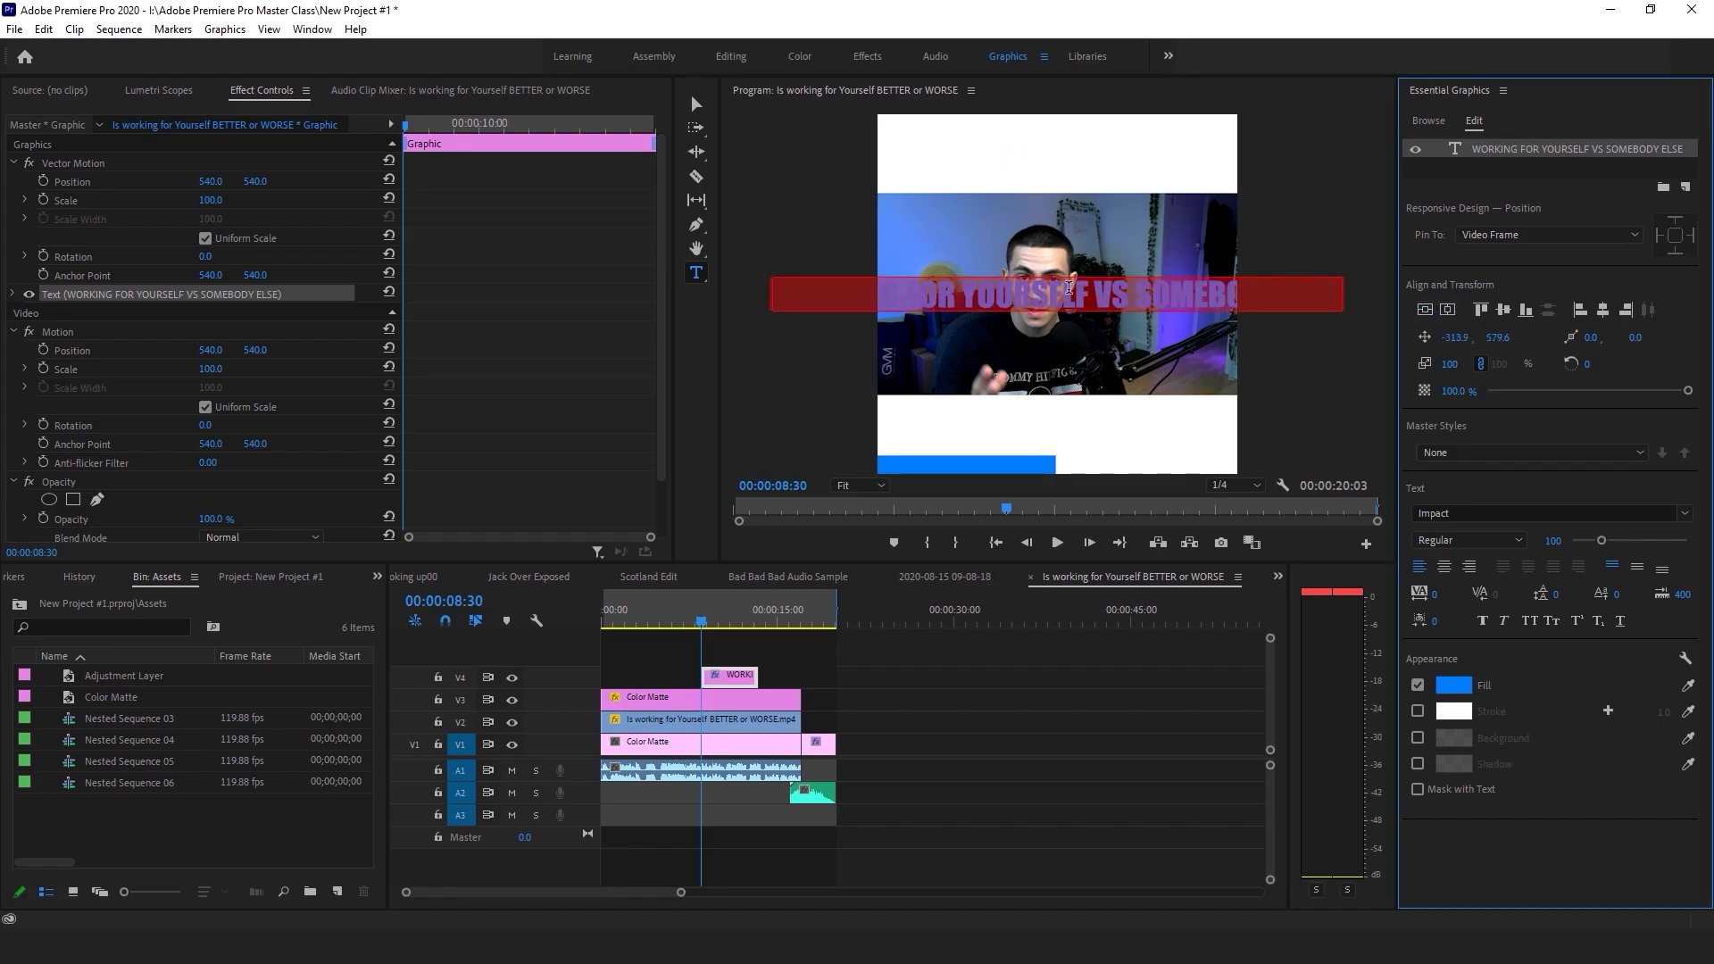
{"action": "left_click", "coordinate": [952, 288]}
{"action": "key", "text": "BackSpace"}
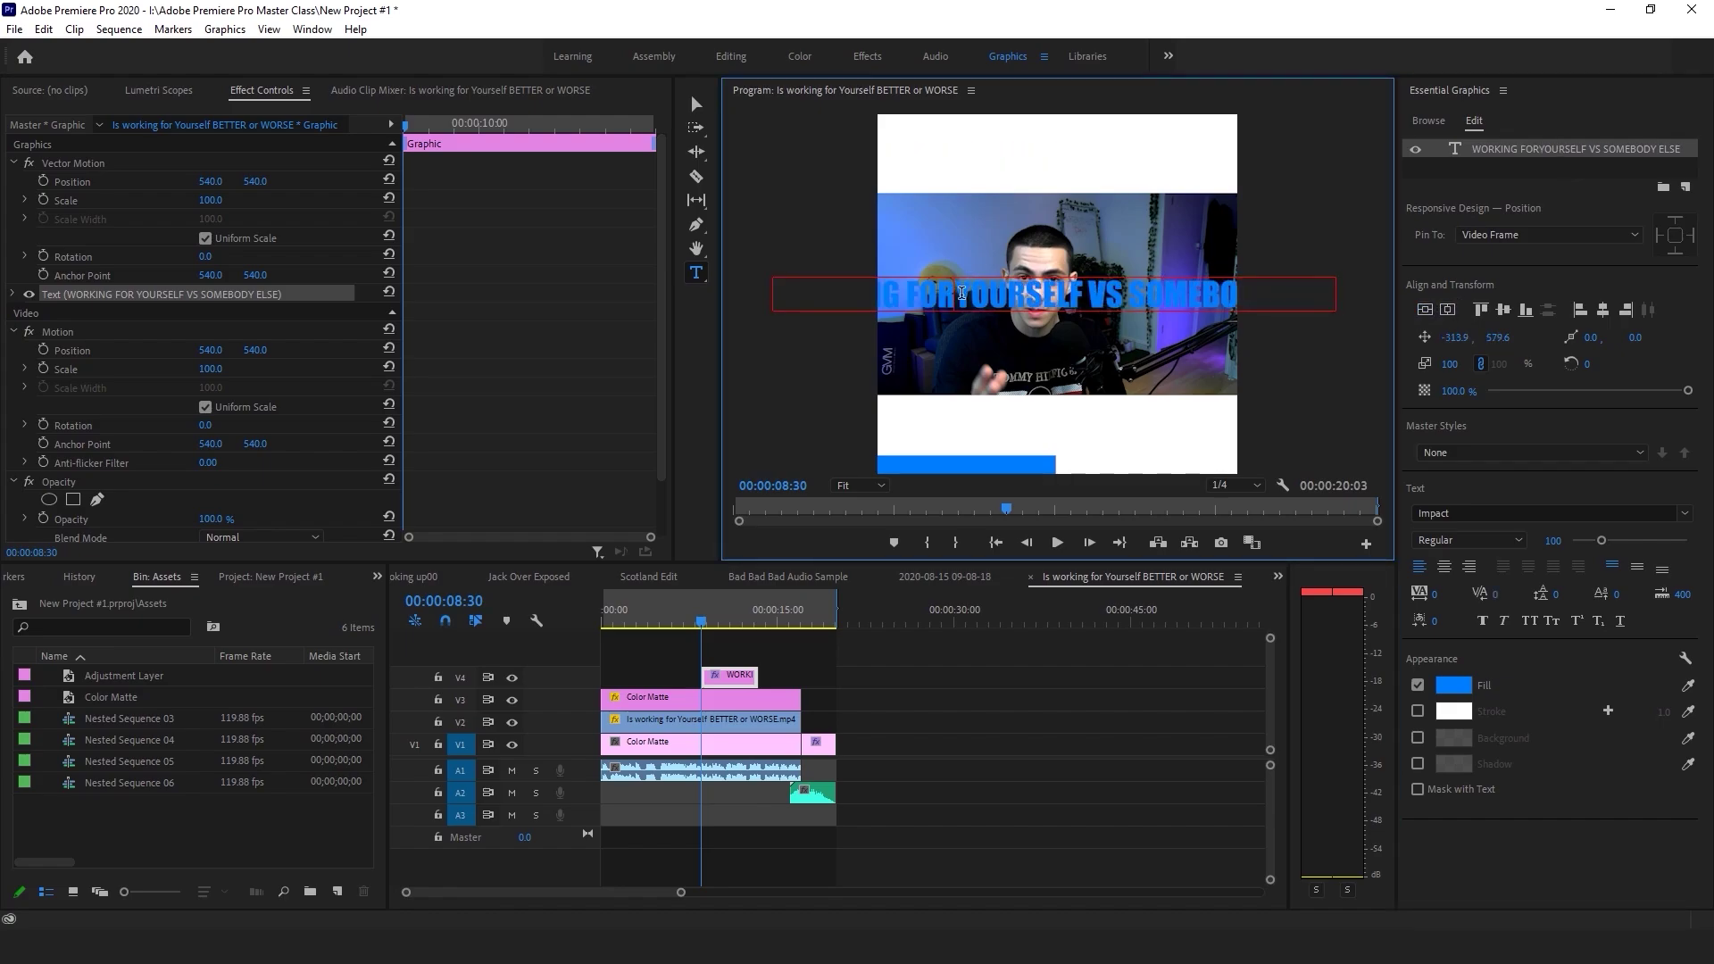
{"action": "key", "text": "Return"}
Center-align the title's lines, center the block in the frame both ways, and reduce the font size to 78.
{"action": "key", "text": "ctrl+a"}
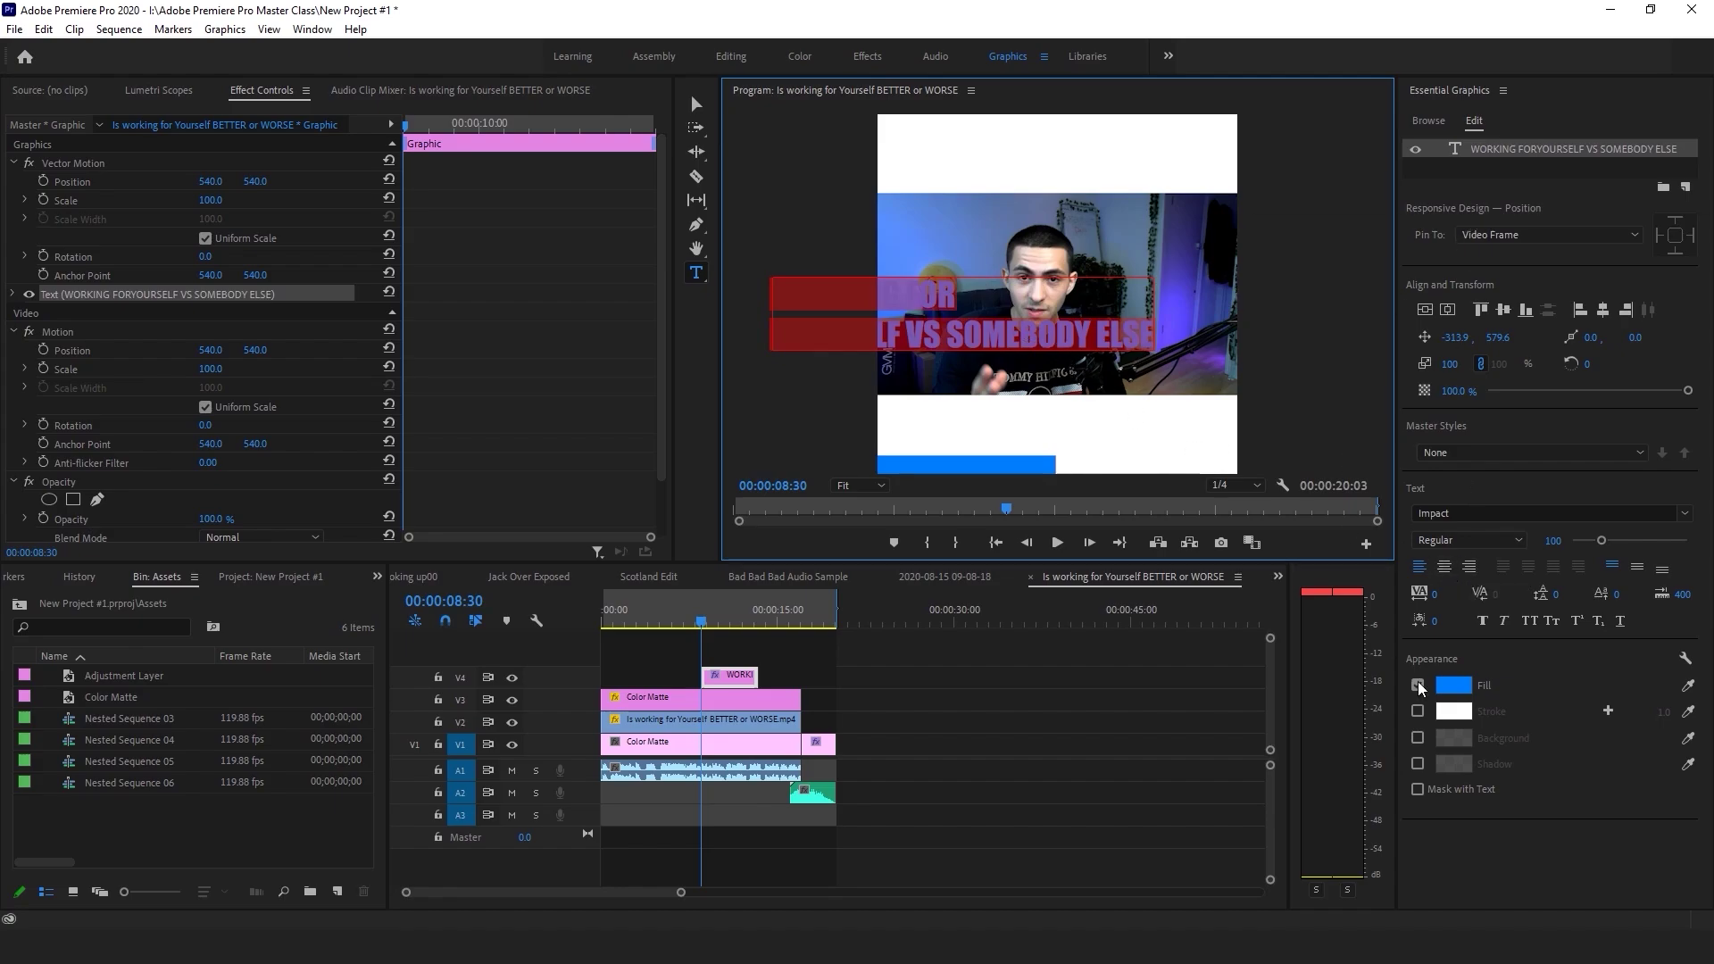
{"action": "left_click", "coordinate": [1446, 569]}
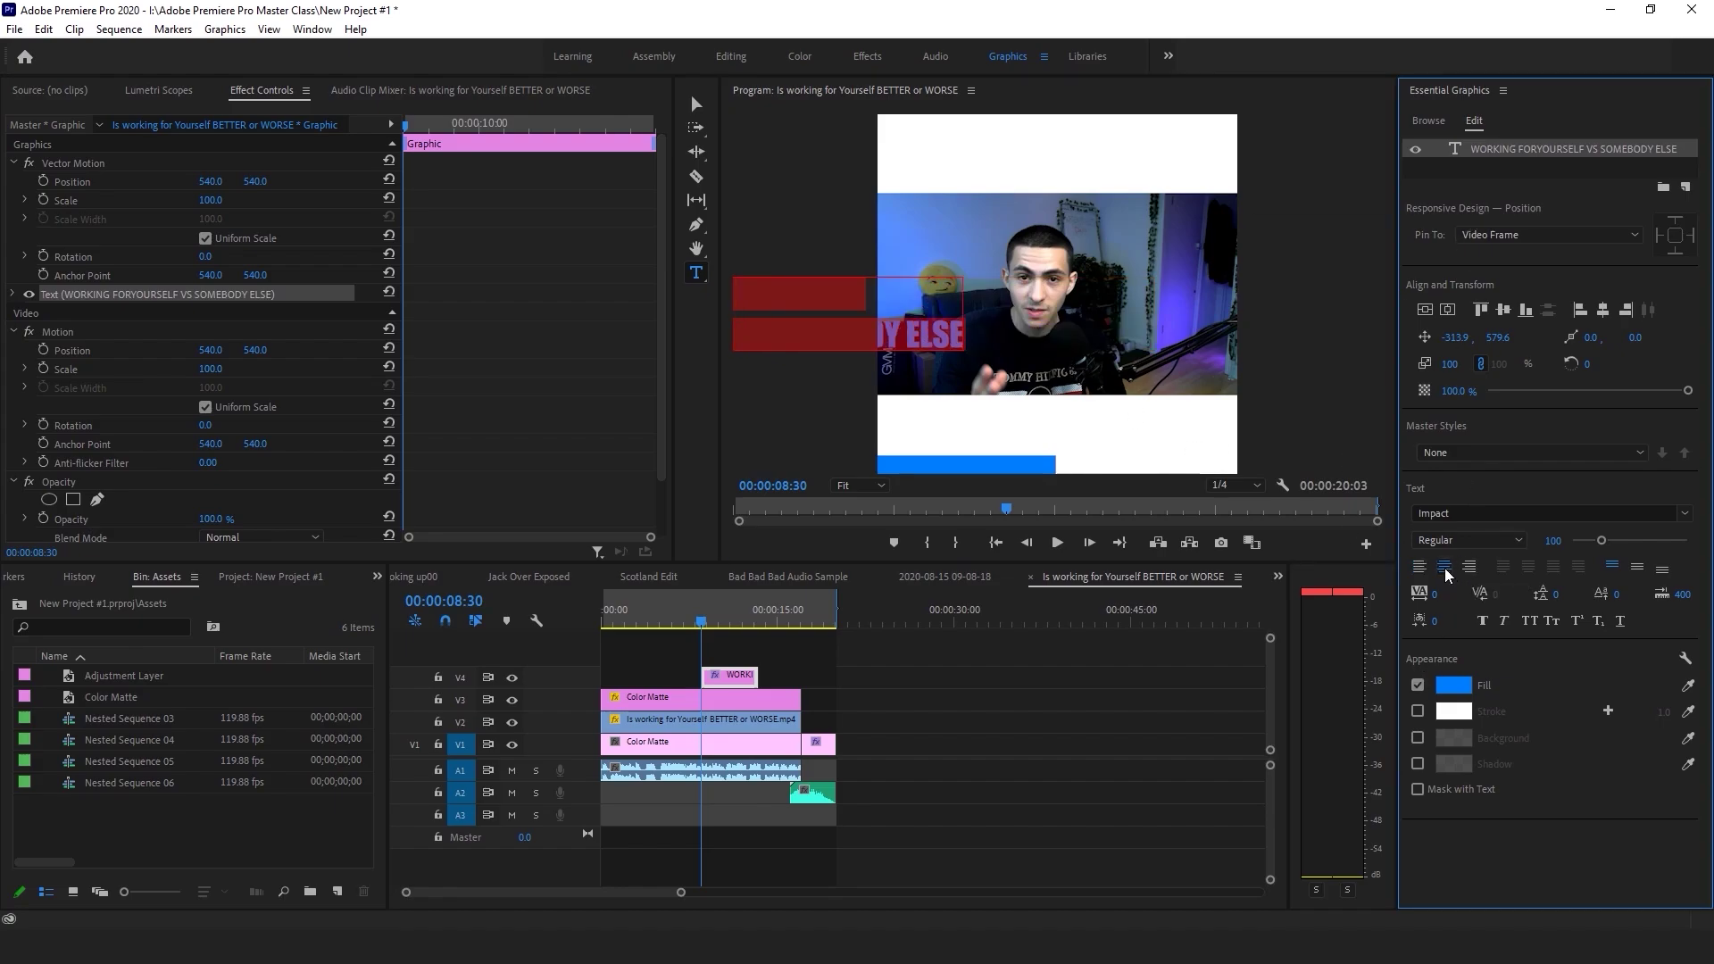
{"action": "left_click", "coordinate": [1427, 311]}
{"action": "left_click", "coordinate": [1447, 310]}
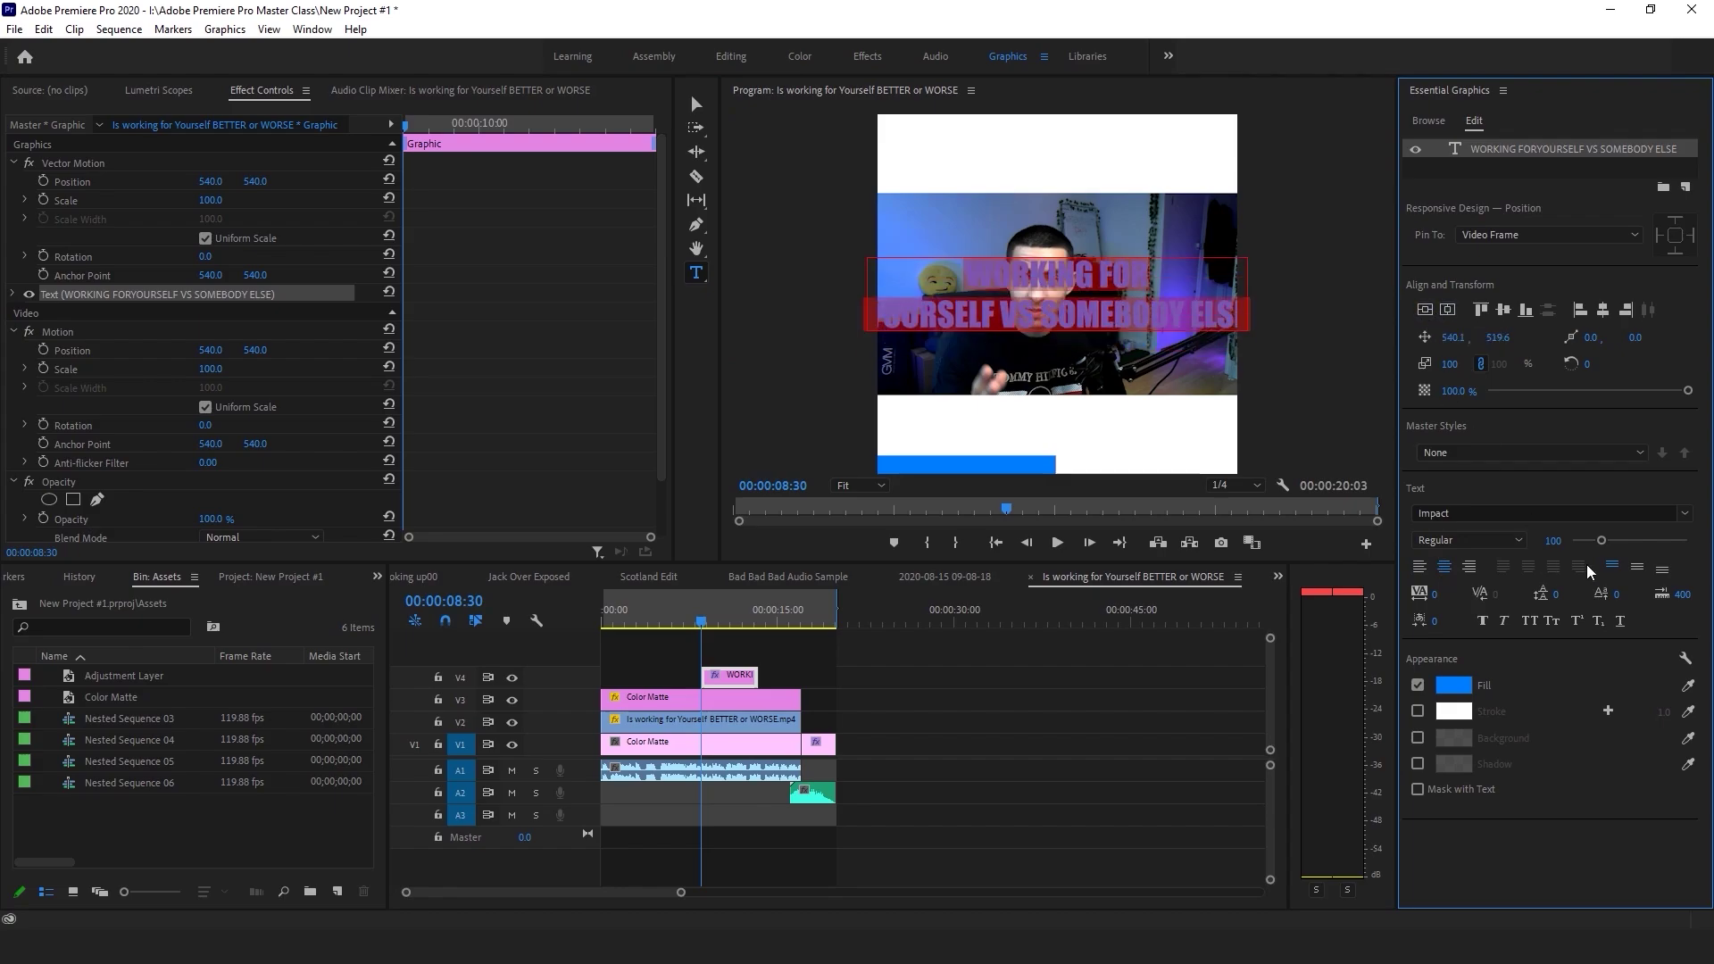
{"action": "left_click_drag", "start_coordinate": [1597, 541], "coordinate": [1592, 543]}
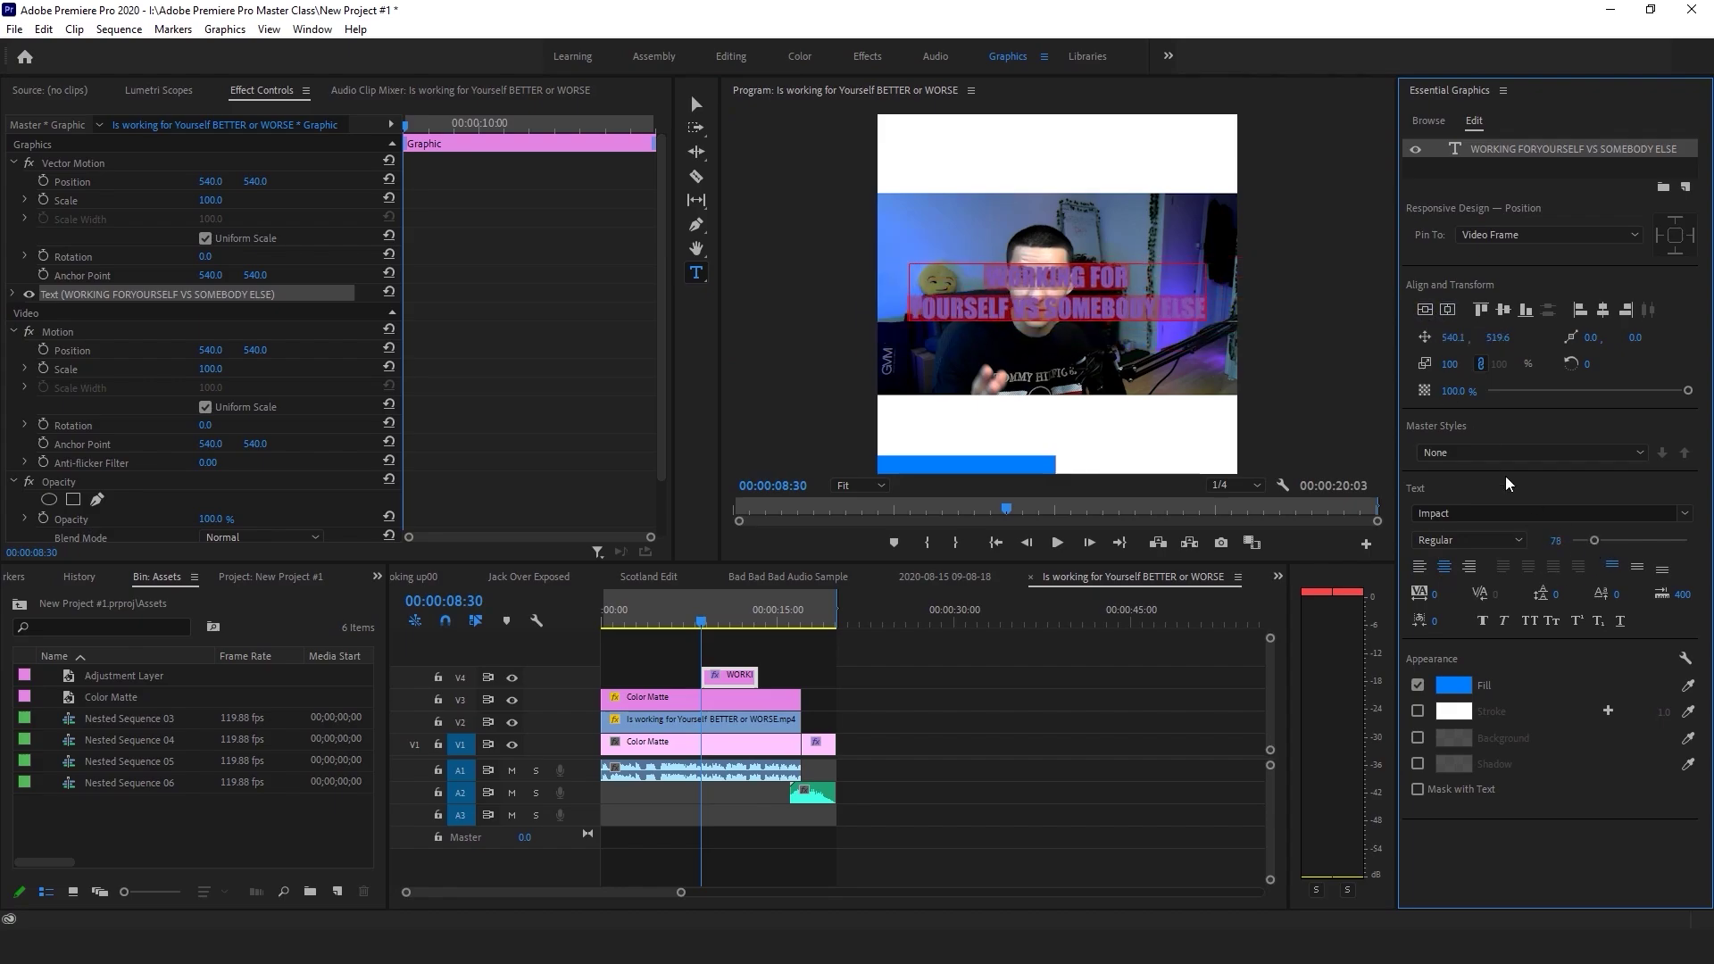
Fill the whole title with black and raise it to vertical position 103.6 in the white band above the video.
{"action": "left_click", "coordinate": [1453, 685]}
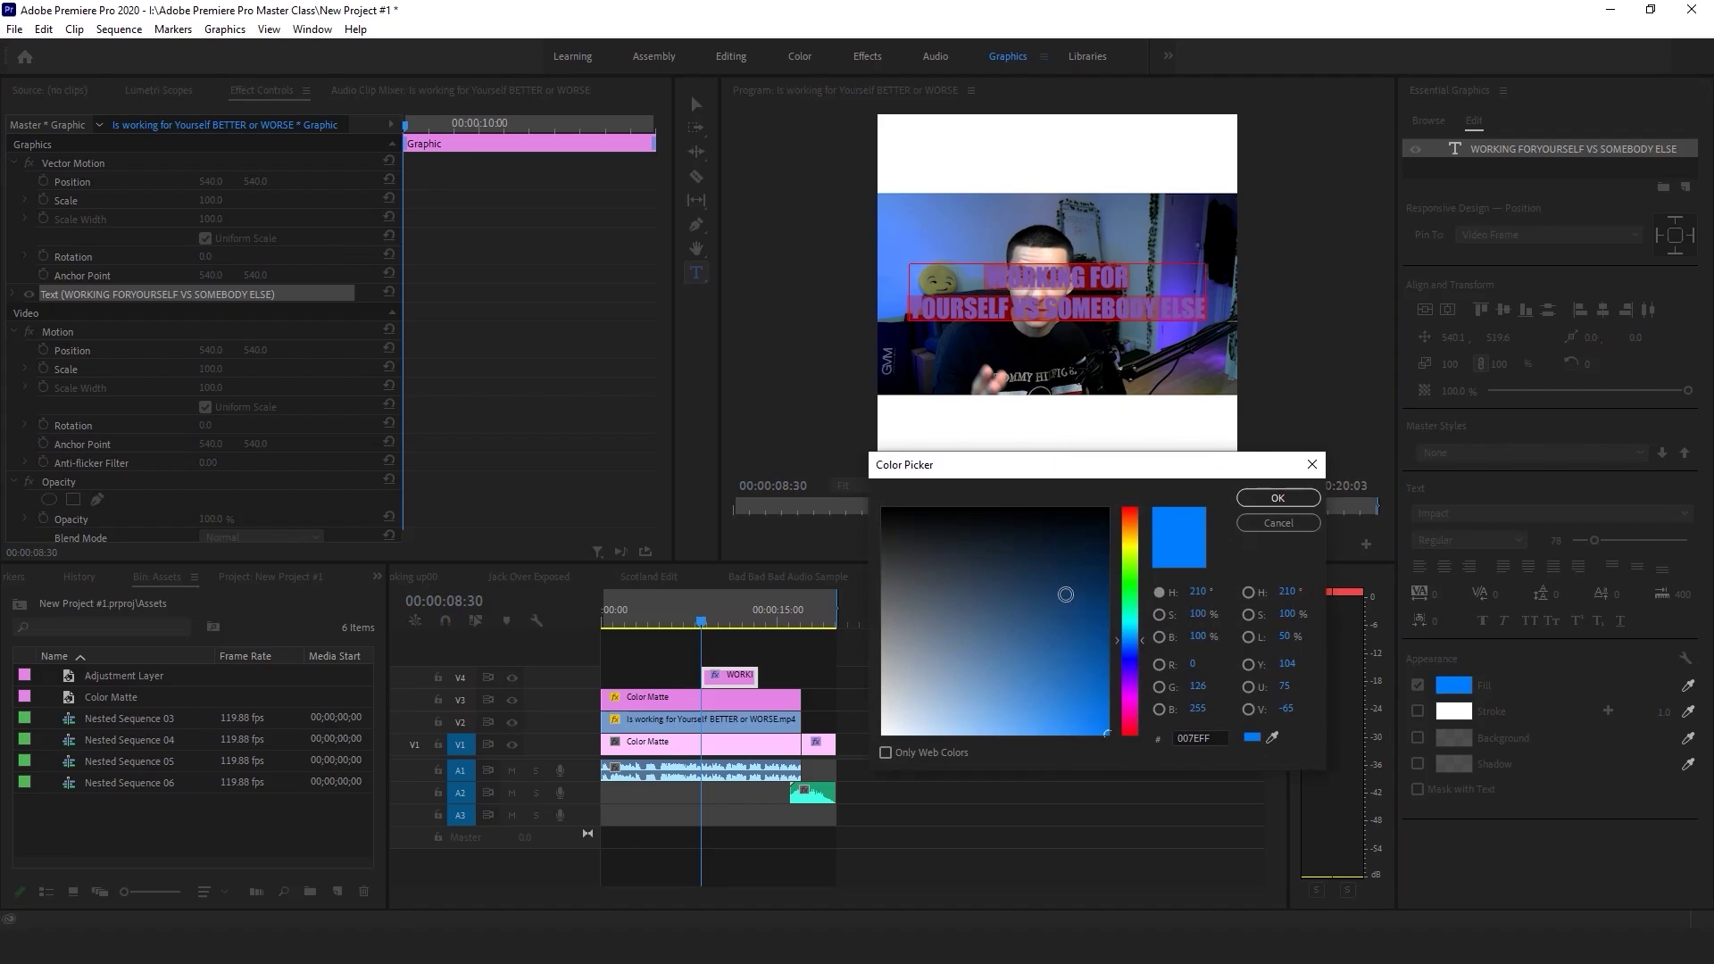
{"action": "key", "text": "Return"}
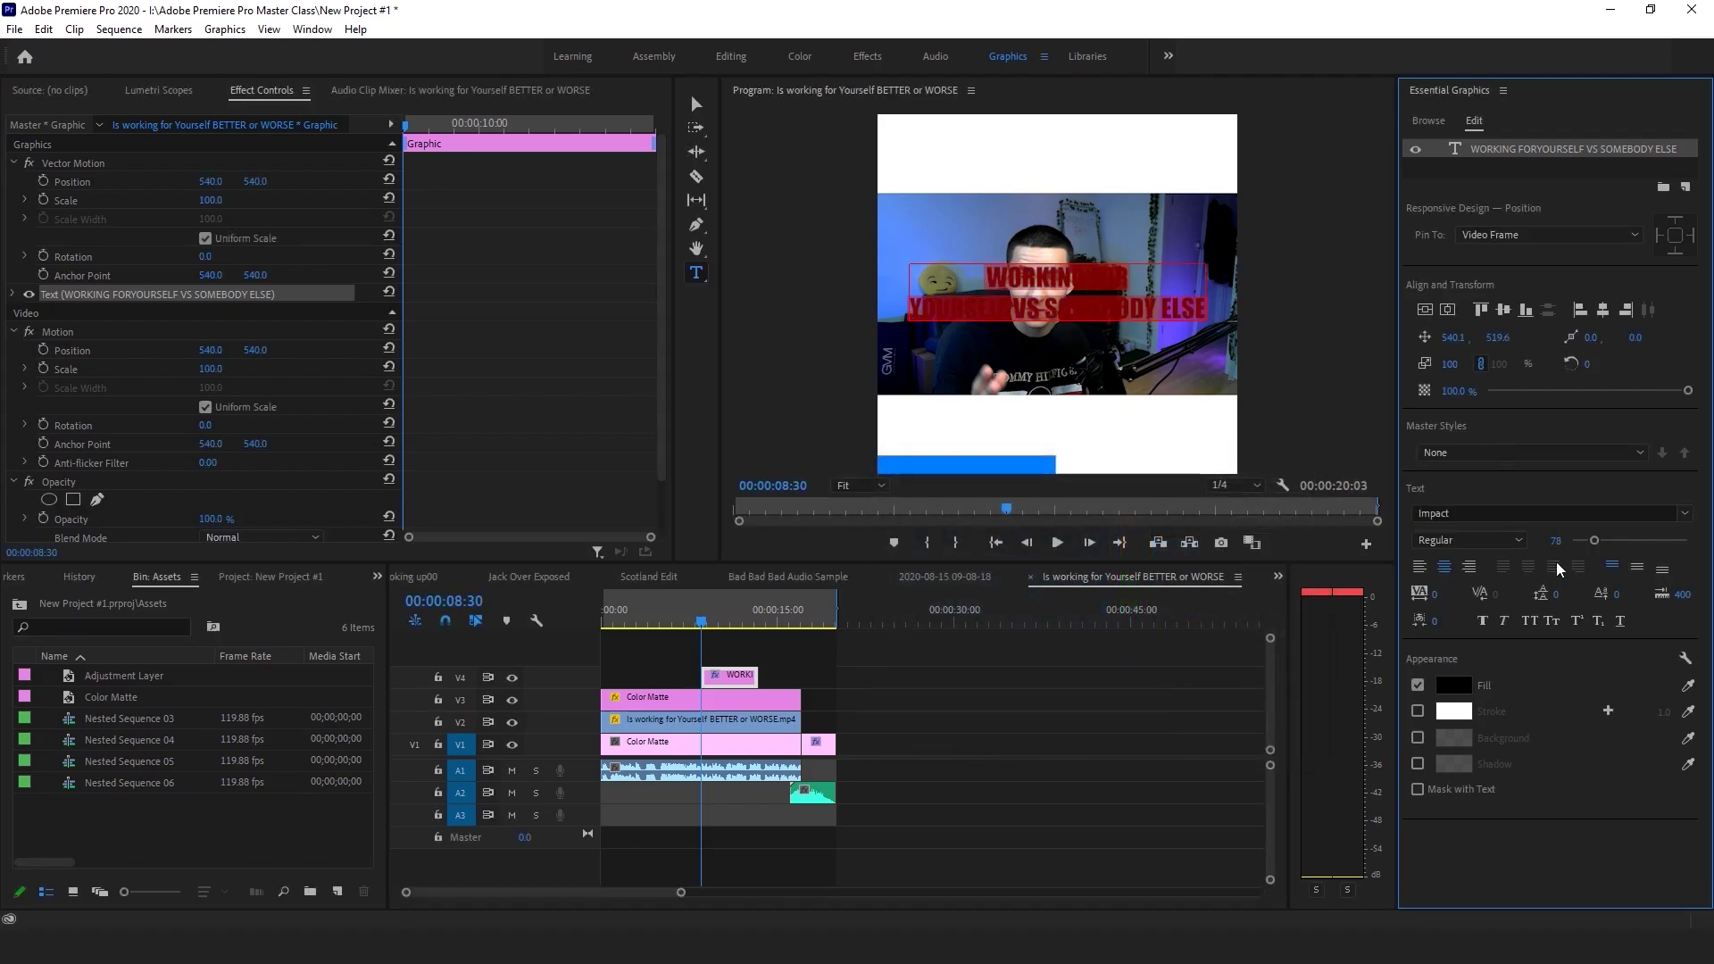
{"action": "left_click_drag", "start_coordinate": [1498, 342], "coordinate": [1330, 342]}
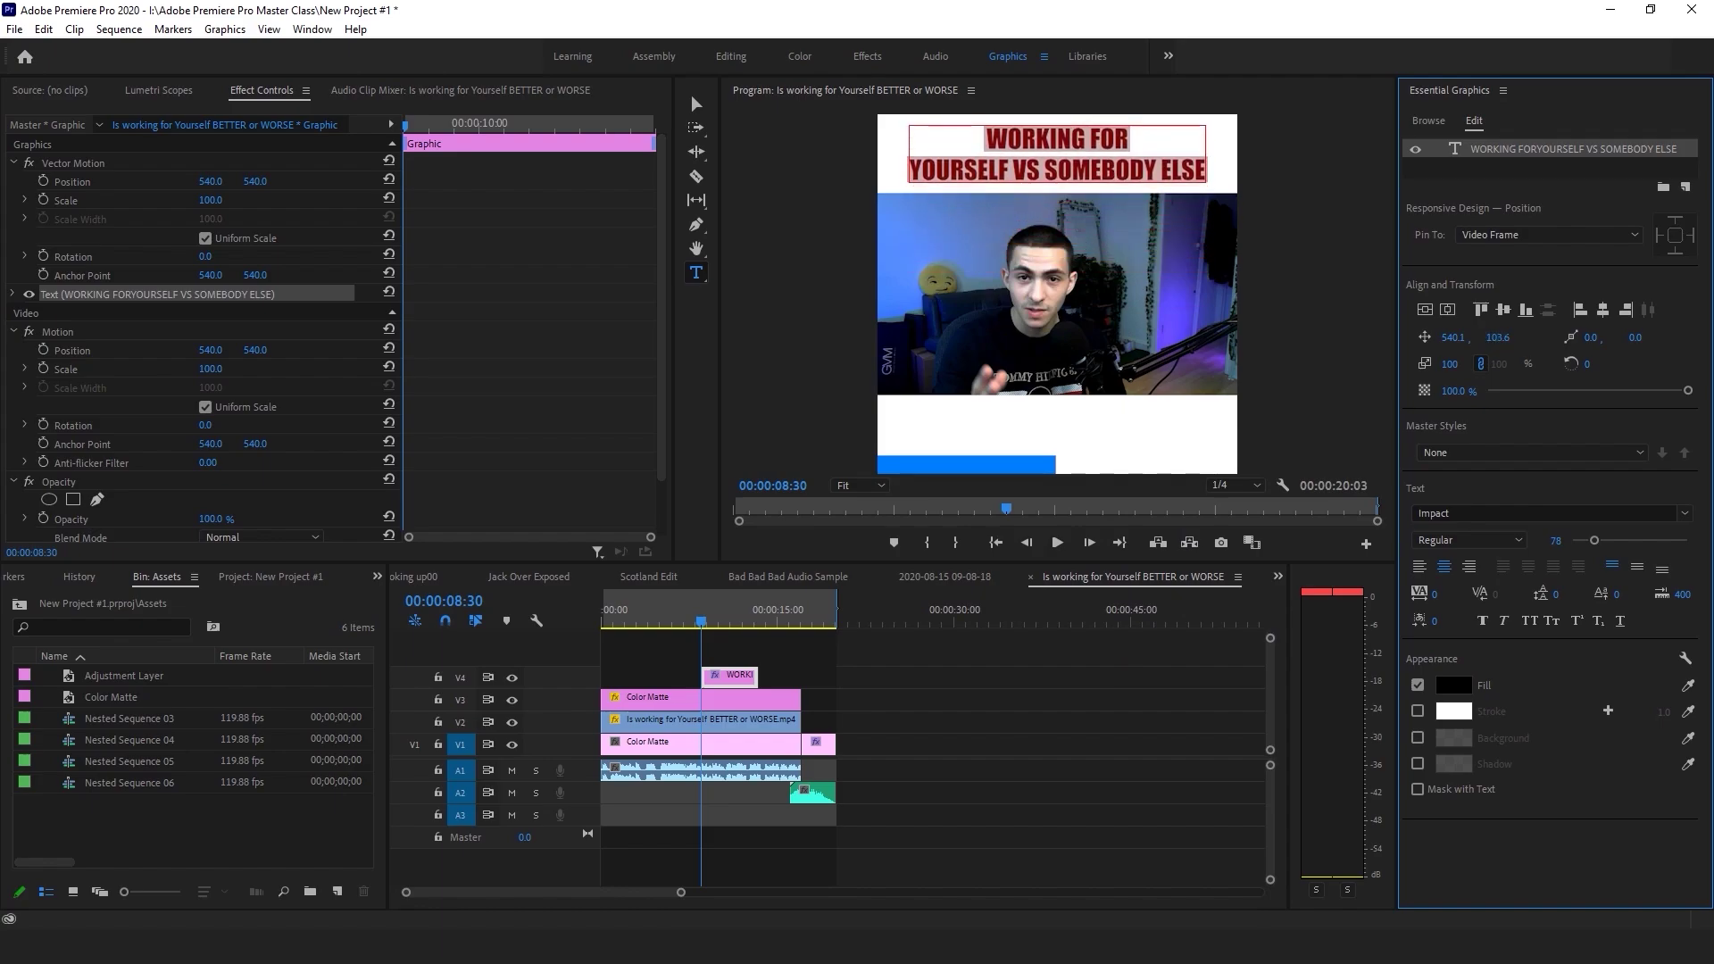
Fill only the word YOURSELF in the title with blue, hex 007EFF.
{"action": "left_click", "coordinate": [1108, 163]}
{"action": "double_click", "coordinate": [932, 169]}
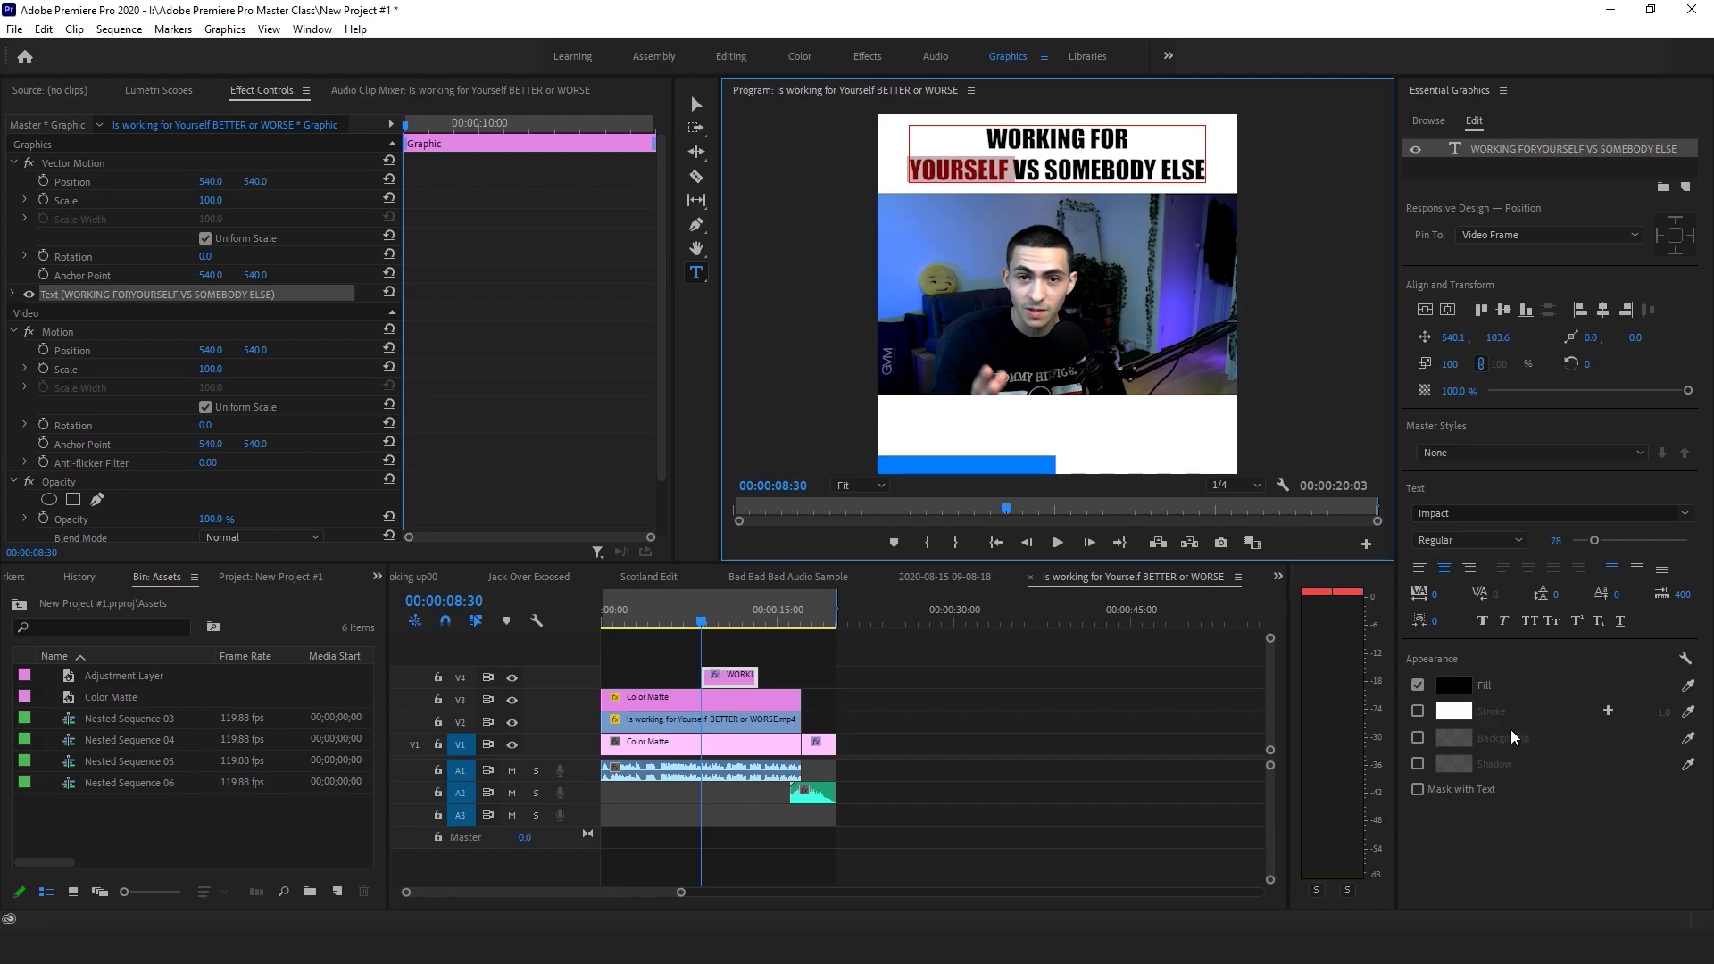
{"action": "left_click", "coordinate": [1453, 685]}
{"action": "double_click", "coordinate": [1215, 736]}
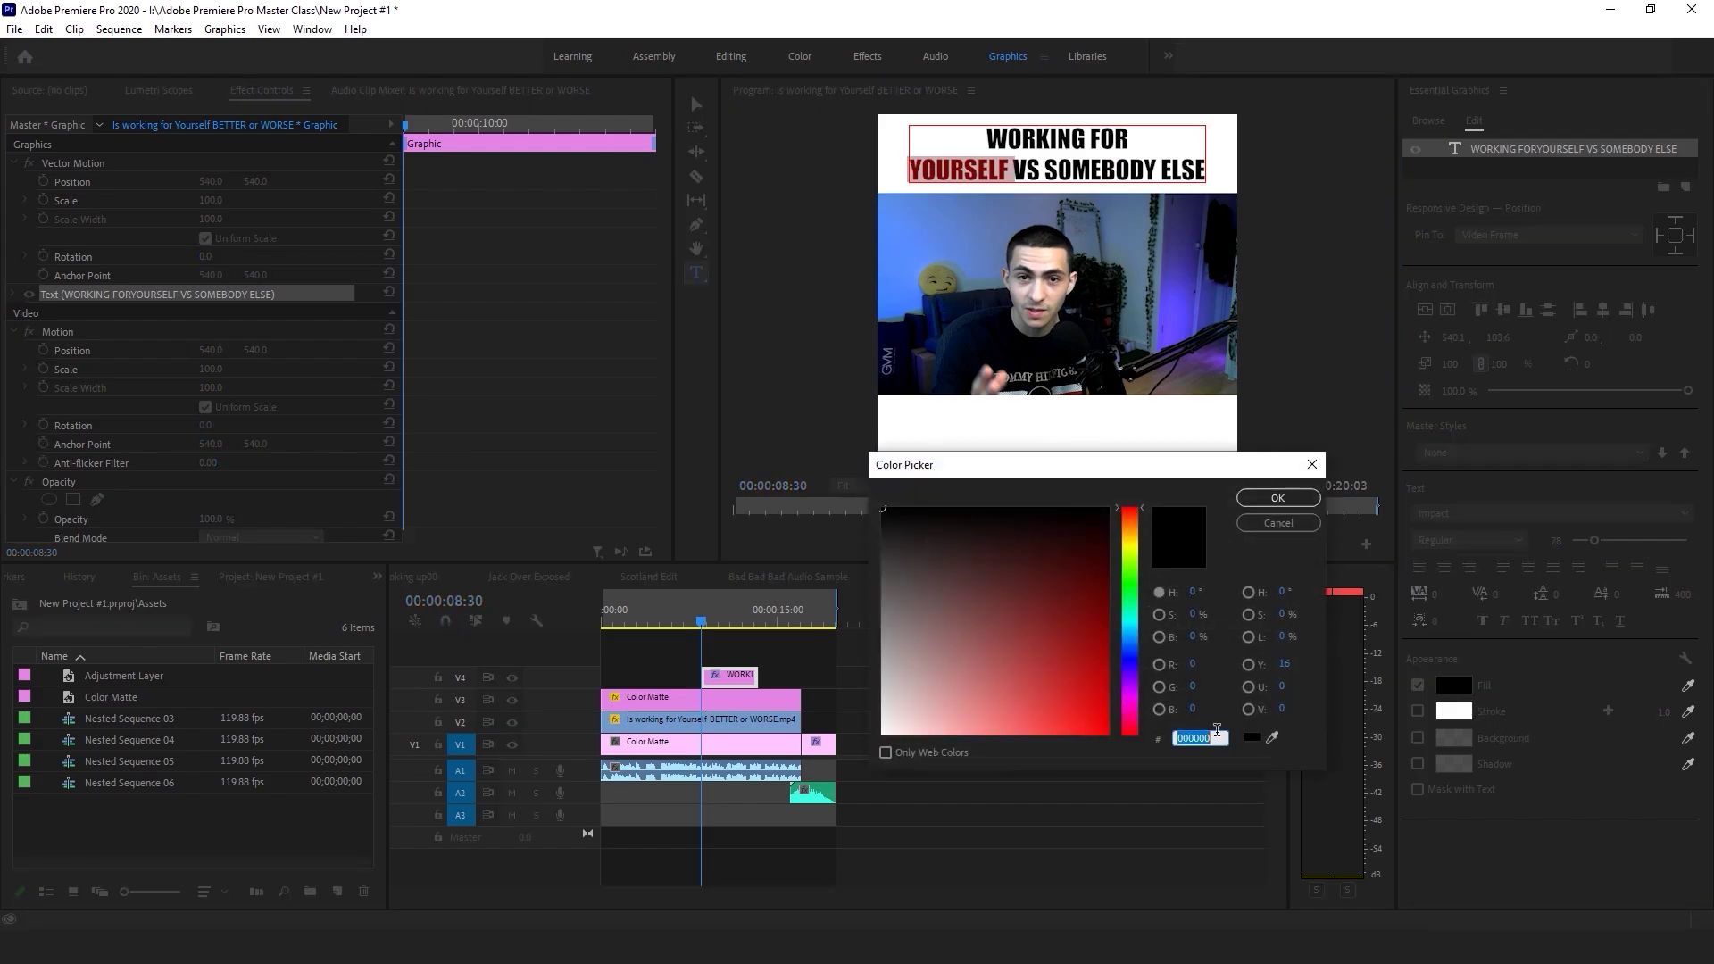
{"action": "type", "text": "007EFF"}
{"action": "left_click", "coordinate": [1276, 498]}
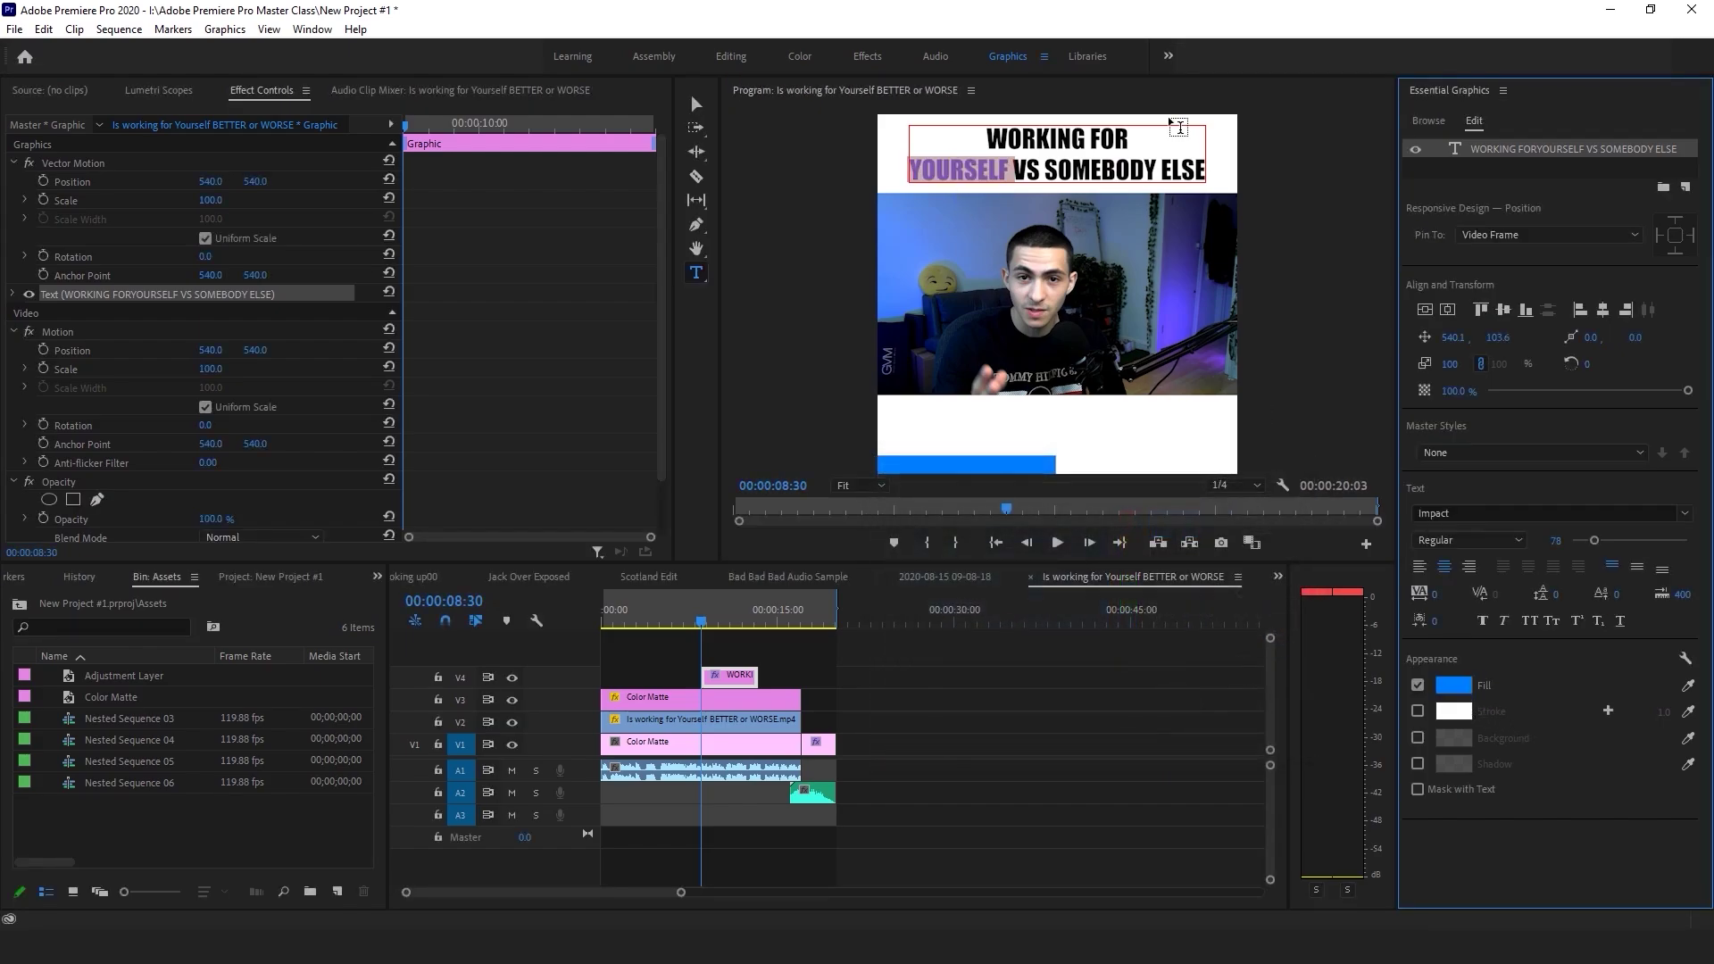
Fill the words SOMEBODY ELSE in the title with blue, hex 007EFF.
{"action": "left_click_drag", "start_coordinate": [1046, 168], "coordinate": [1259, 197]}
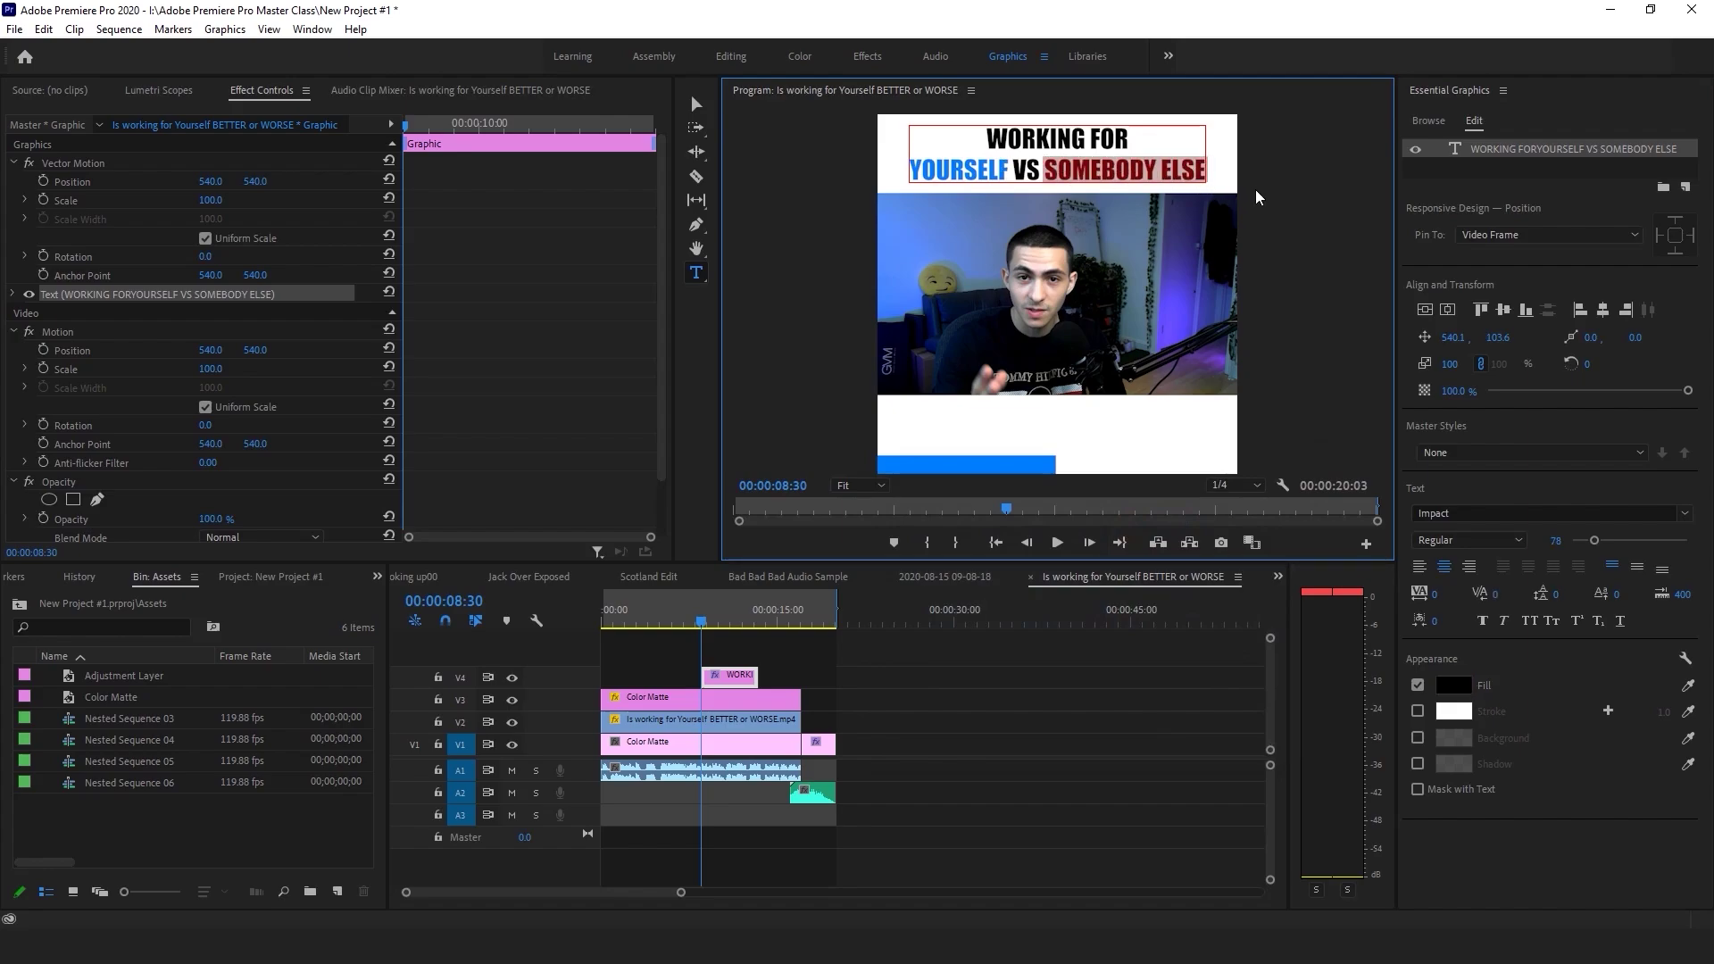
{"action": "left_click", "coordinate": [1463, 683]}
{"action": "type", "text": "007EFF"}
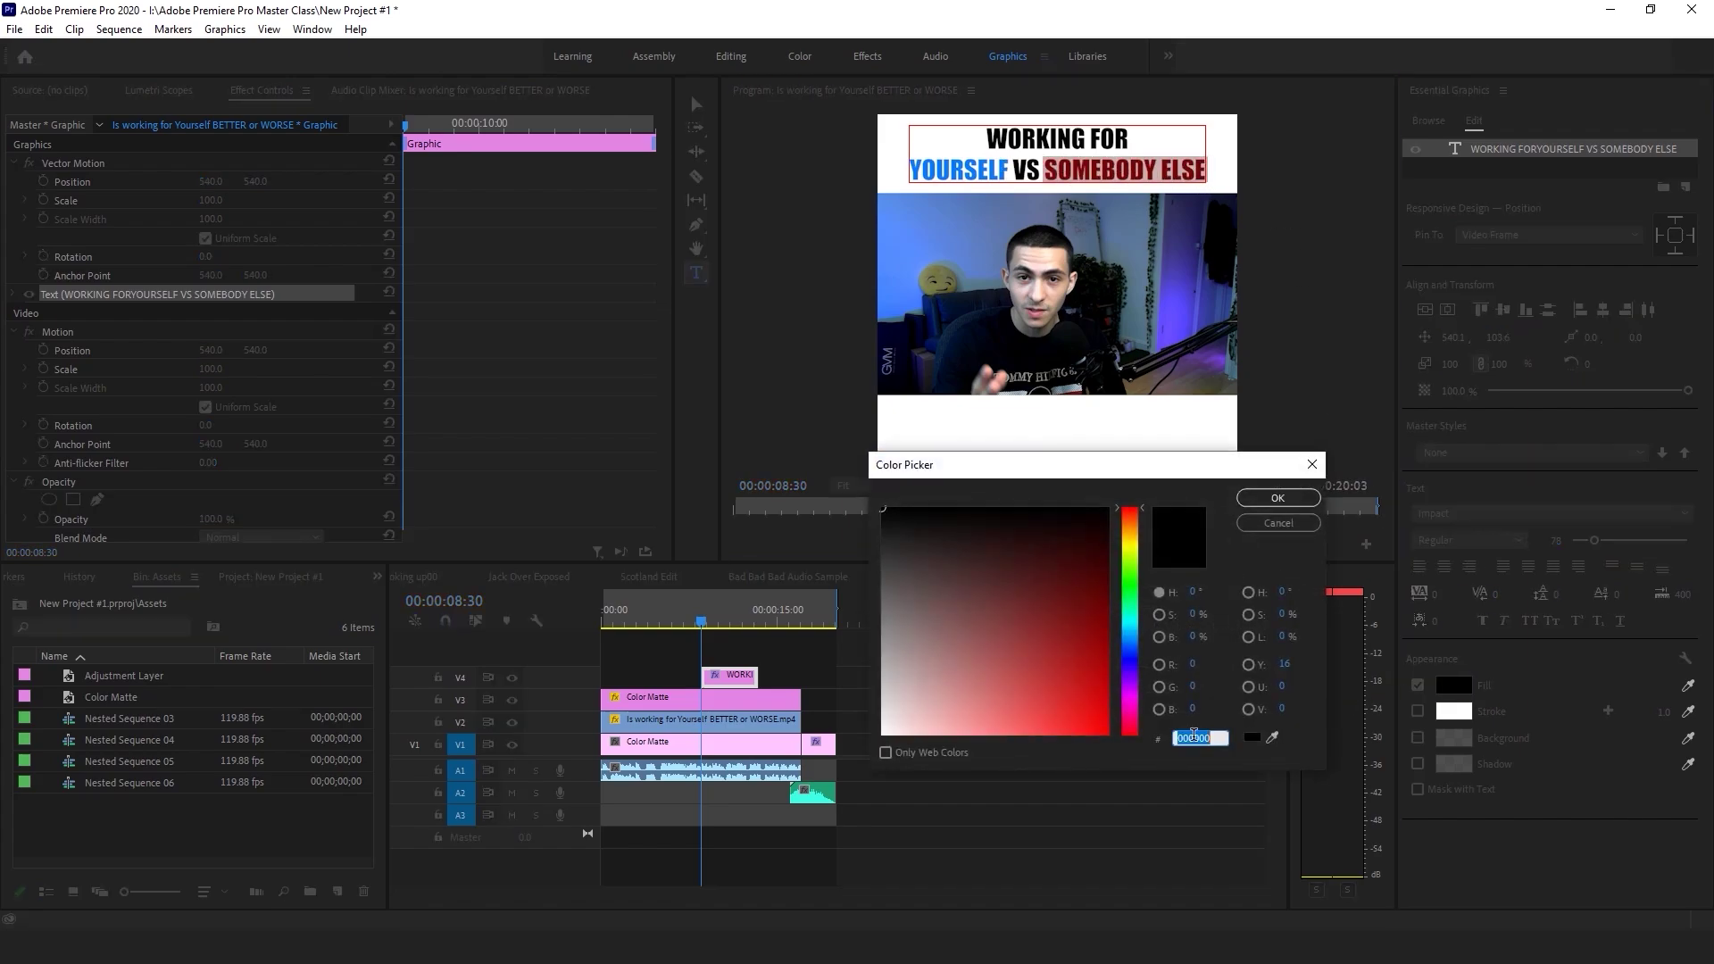
{"action": "left_click", "coordinate": [1277, 497]}
{"action": "left_click", "coordinate": [1112, 814]}
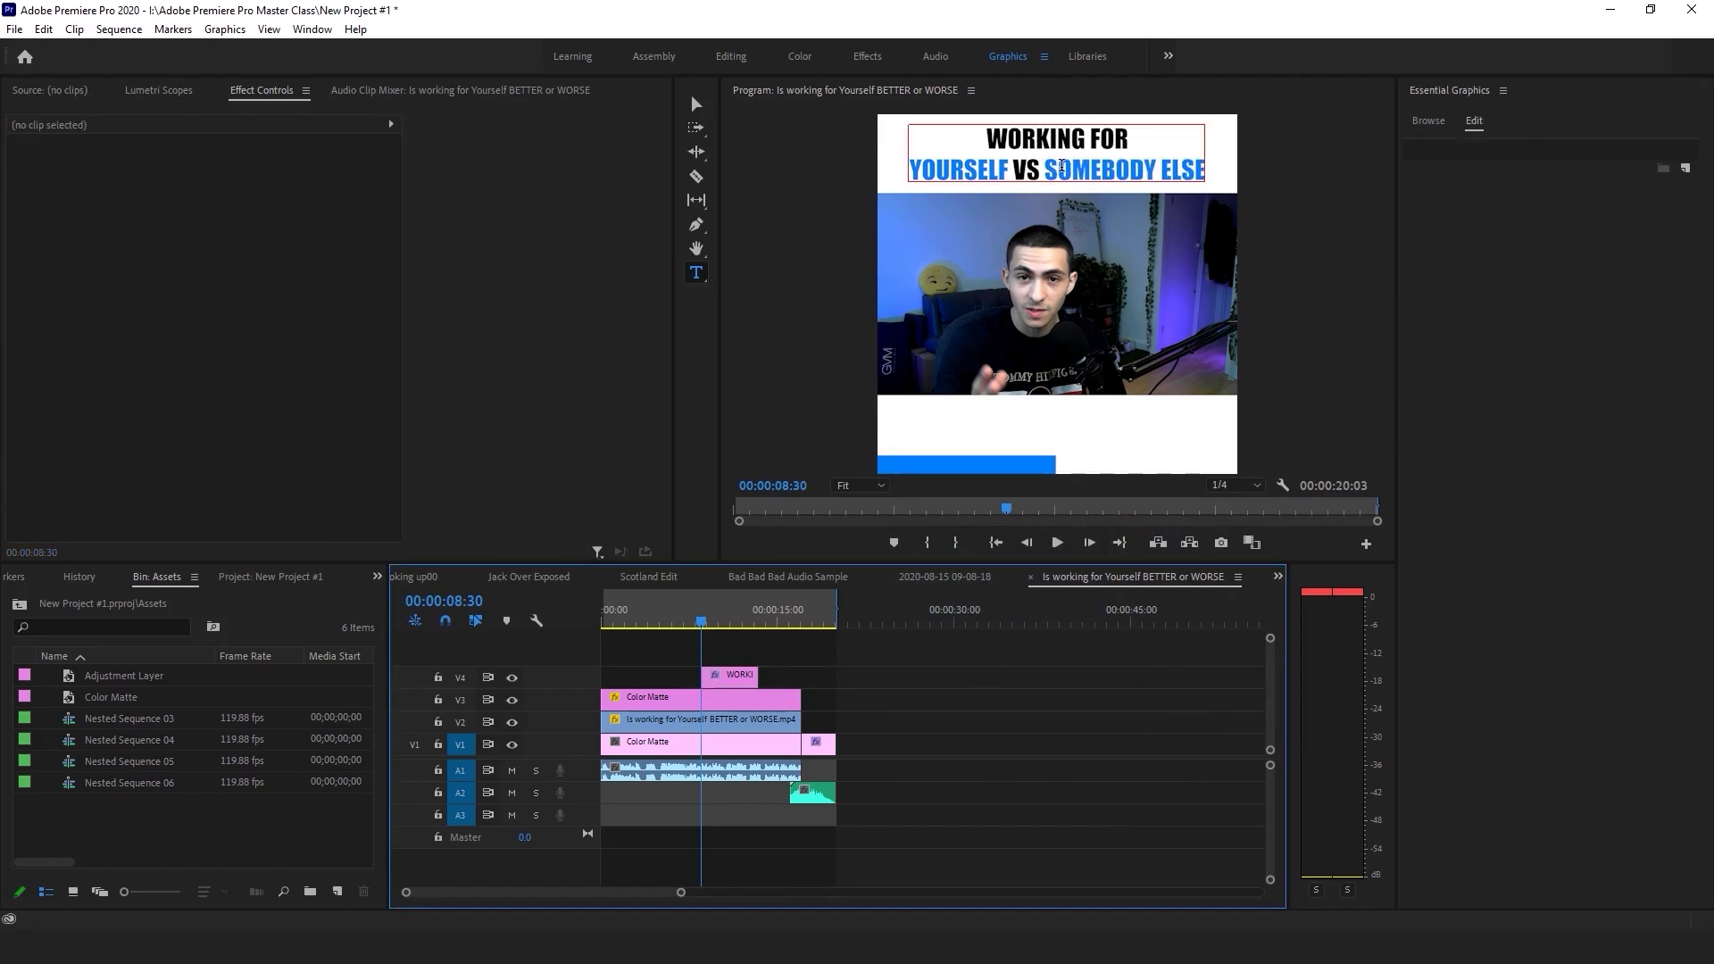
{"action": "left_click", "coordinate": [1138, 167]}
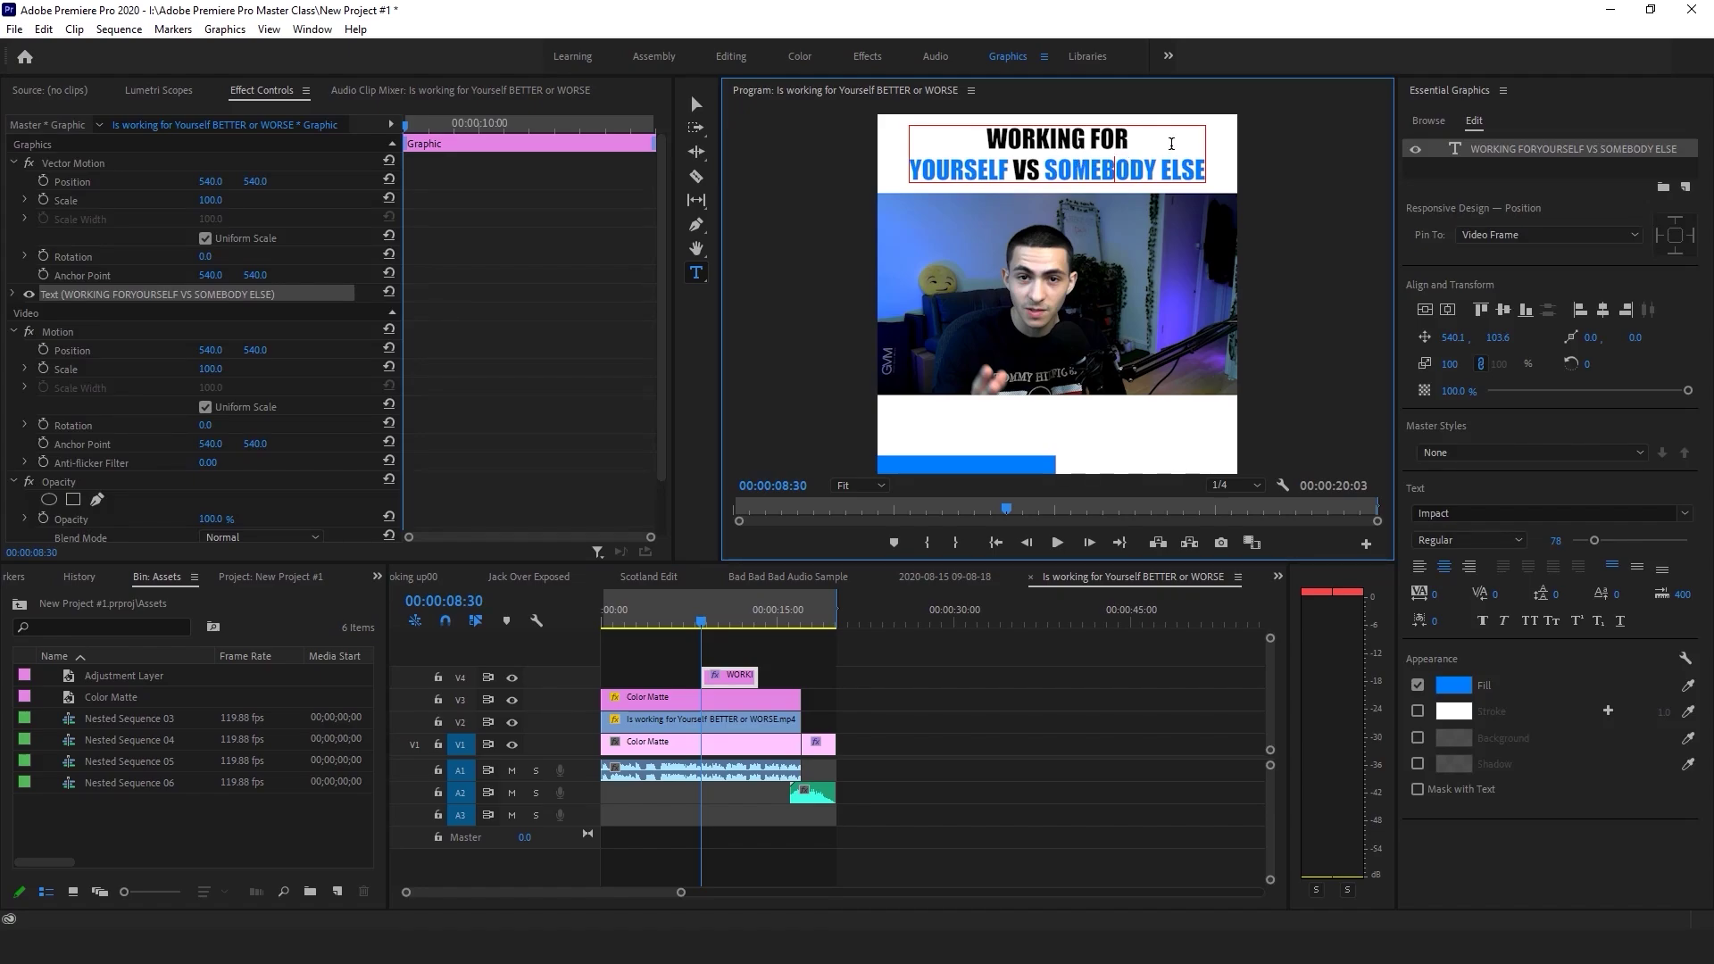
{"action": "left_click", "coordinate": [1051, 655]}
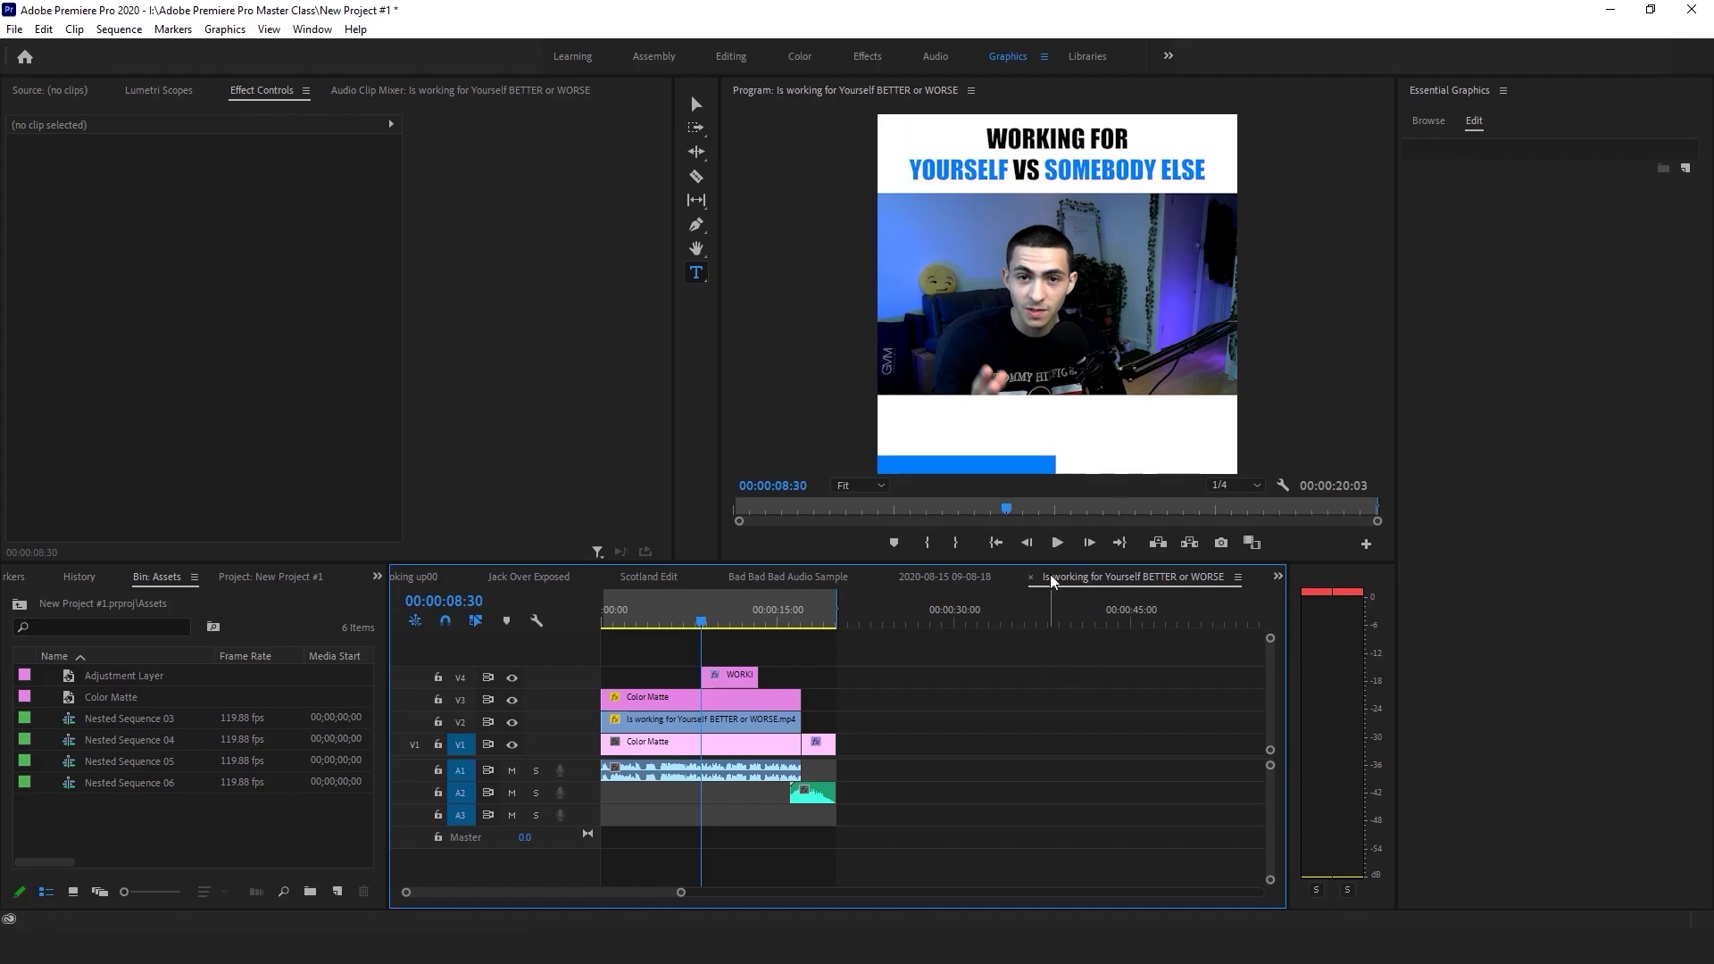
Enlarge WORKING FOR to font size 121, lower the title to vertical position 120.6, and save the project.
{"action": "key", "text": "v"}
{"action": "double_click", "coordinate": [1130, 148]}
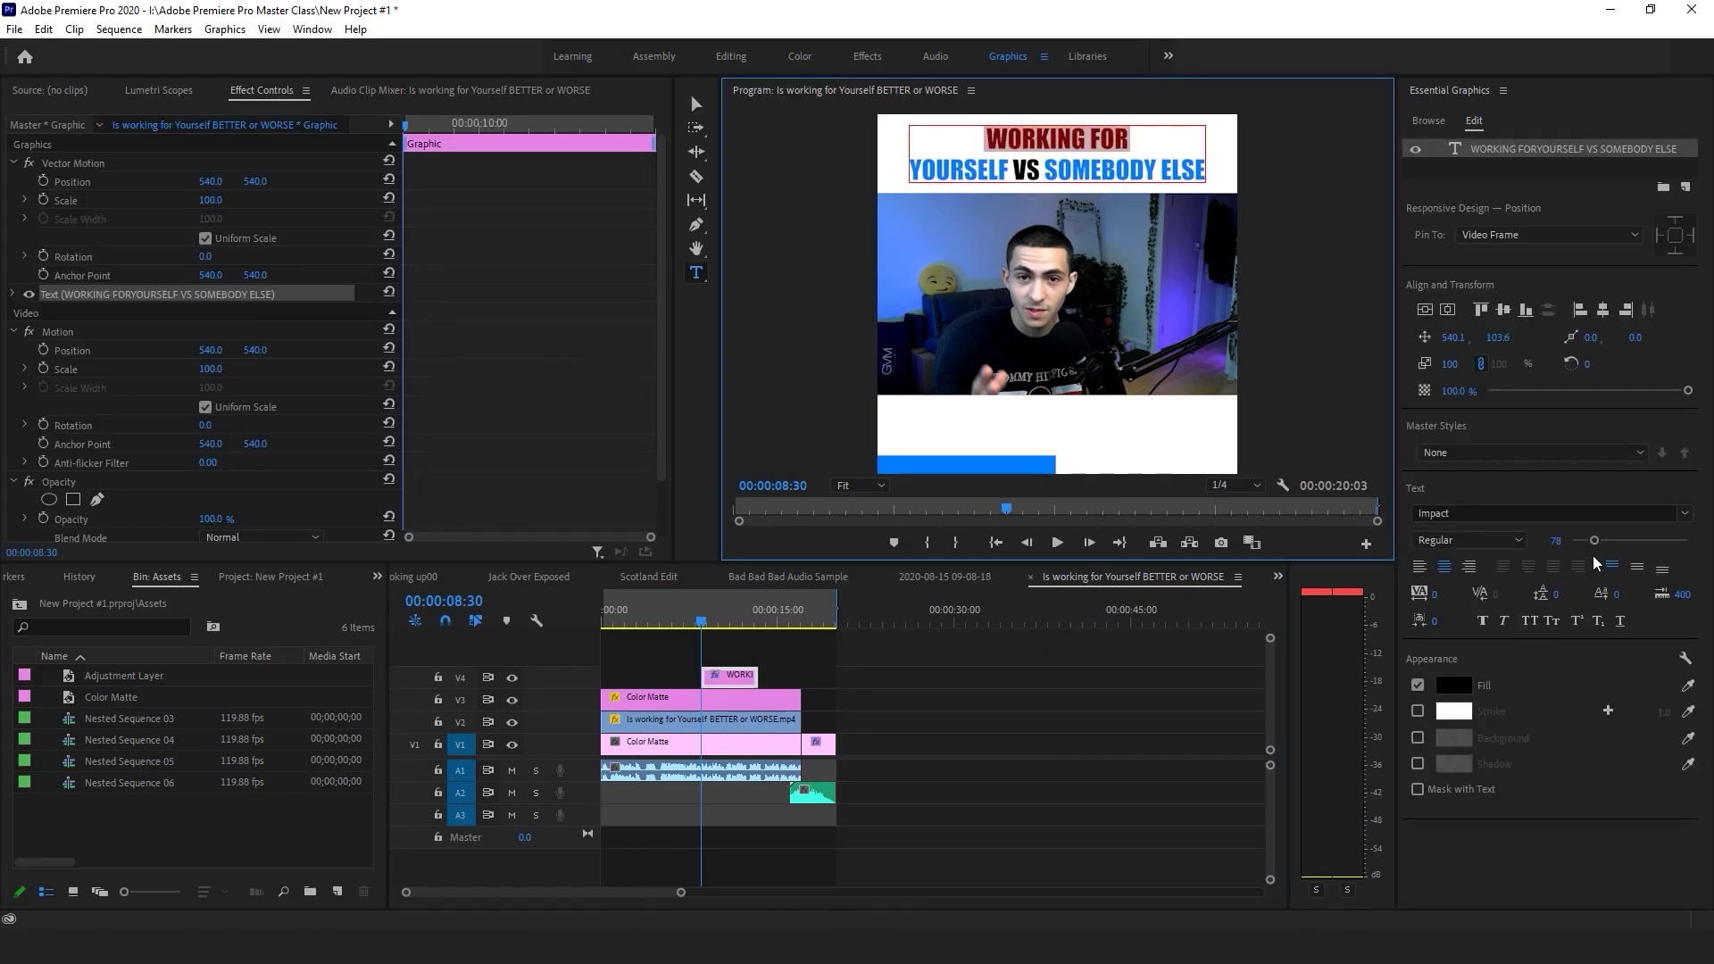
{"action": "left_click_drag", "start_coordinate": [1594, 541], "coordinate": [1605, 541]}
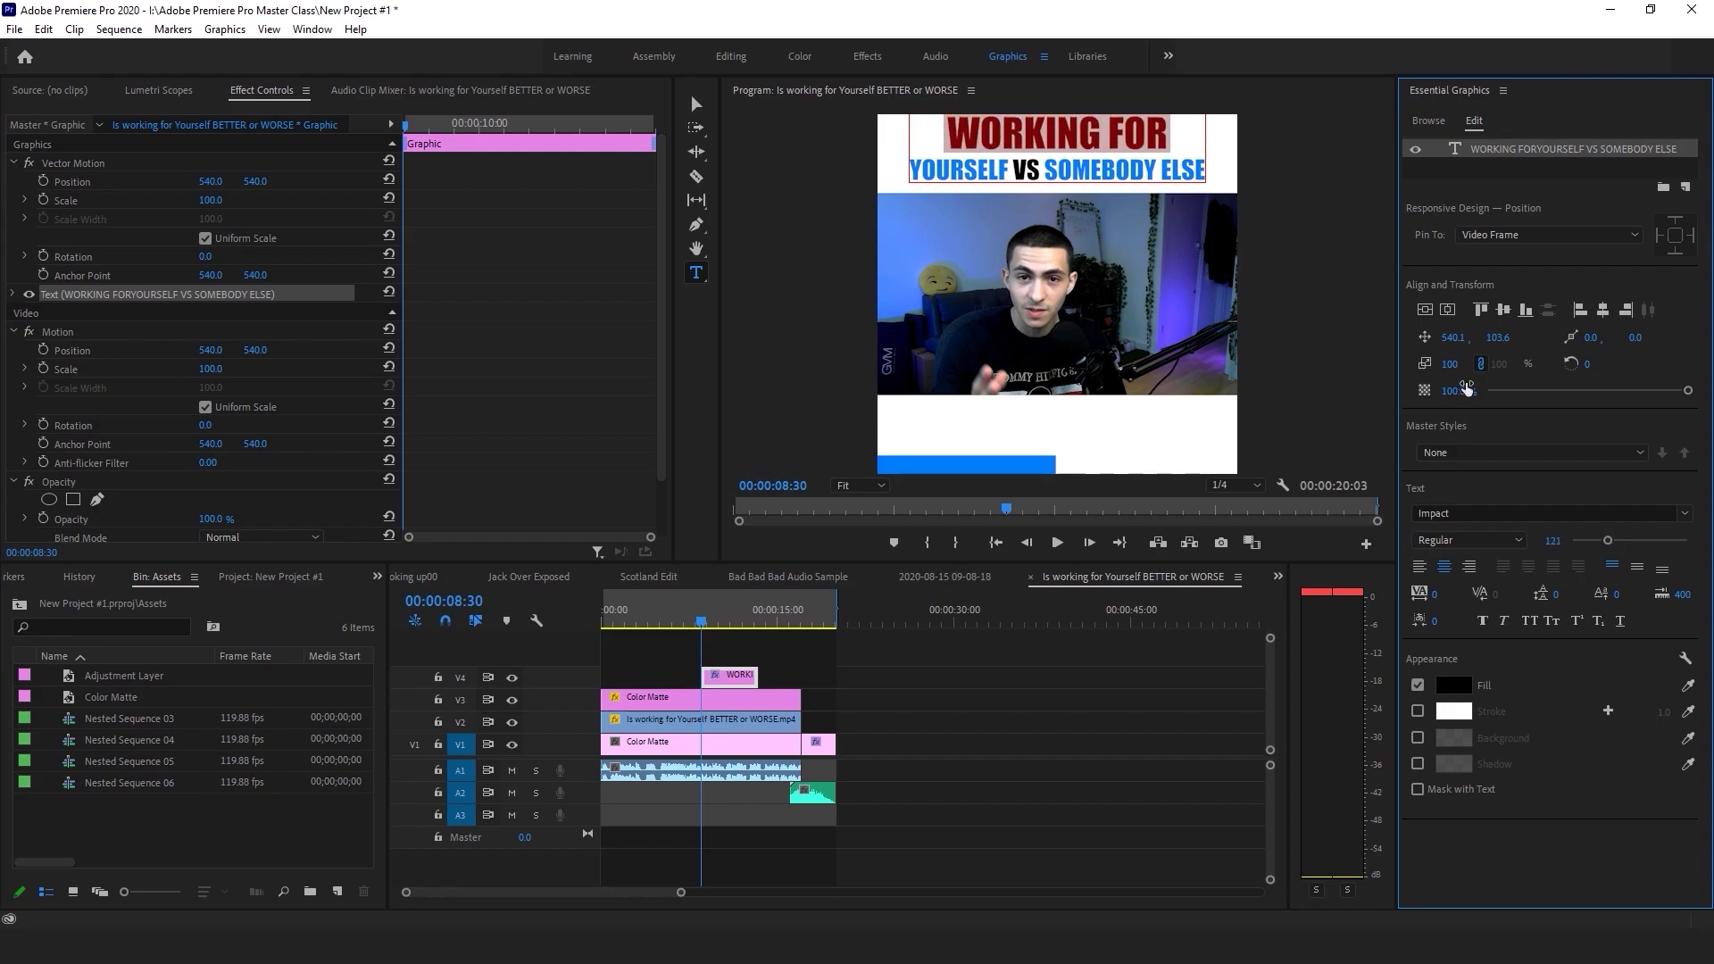
{"action": "left_click_drag", "start_coordinate": [1498, 338], "coordinate": [1515, 337]}
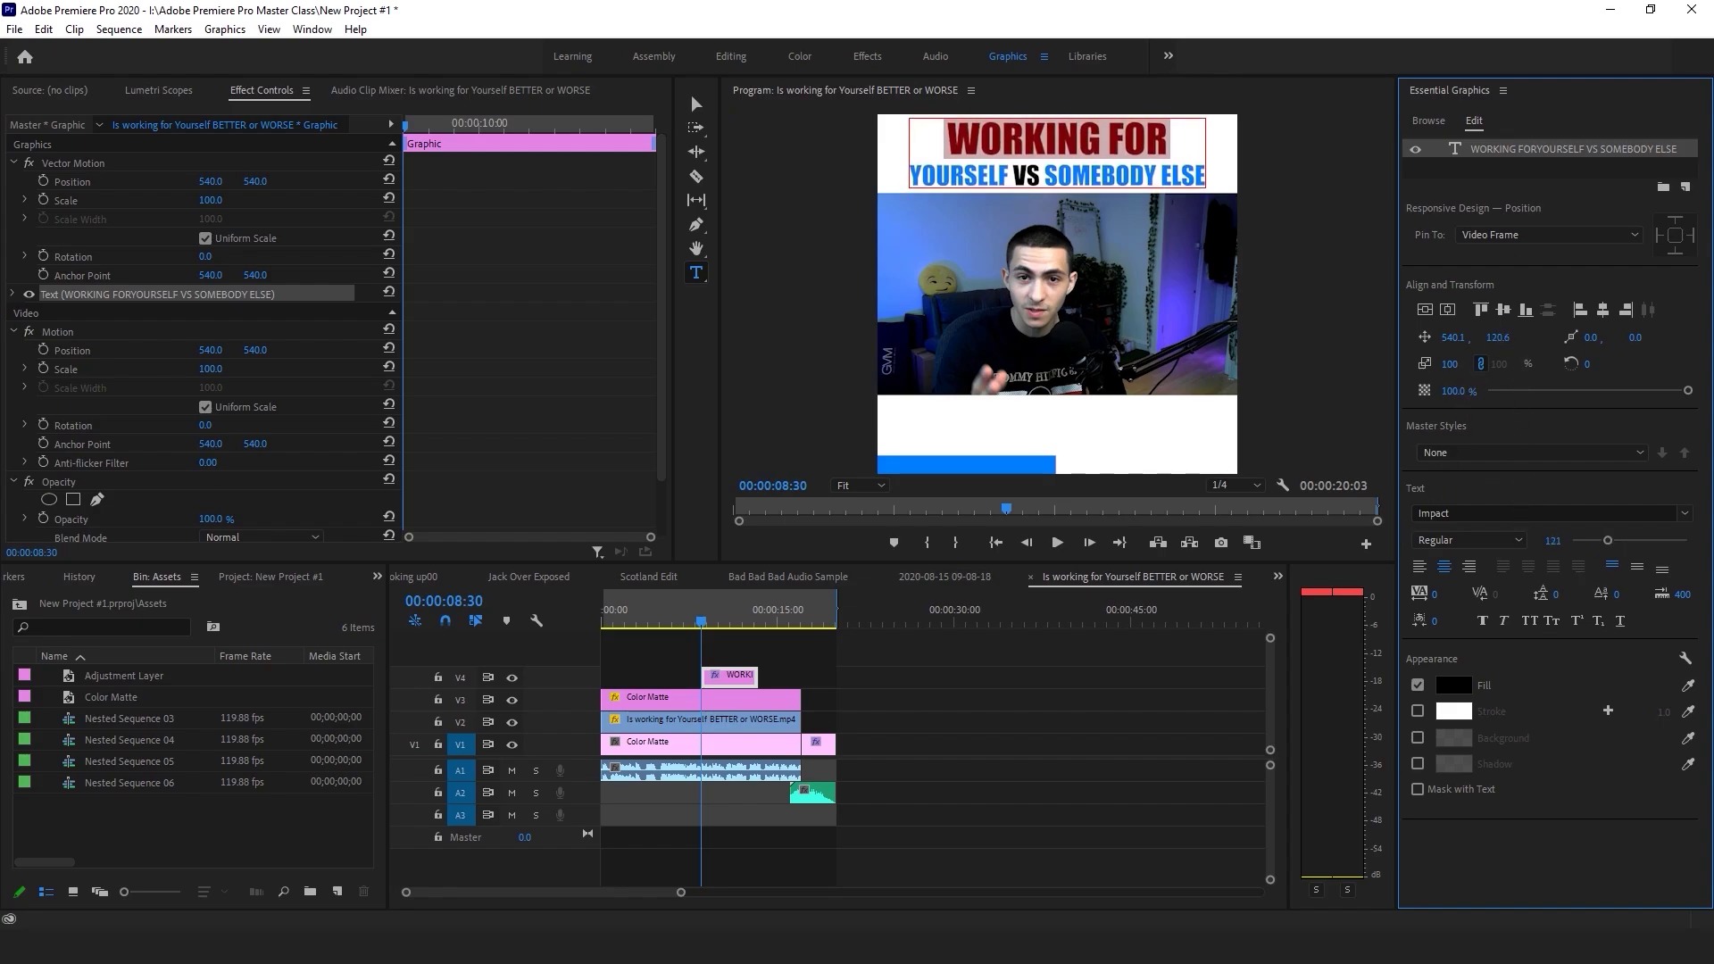
{"action": "left_click", "coordinate": [944, 731]}
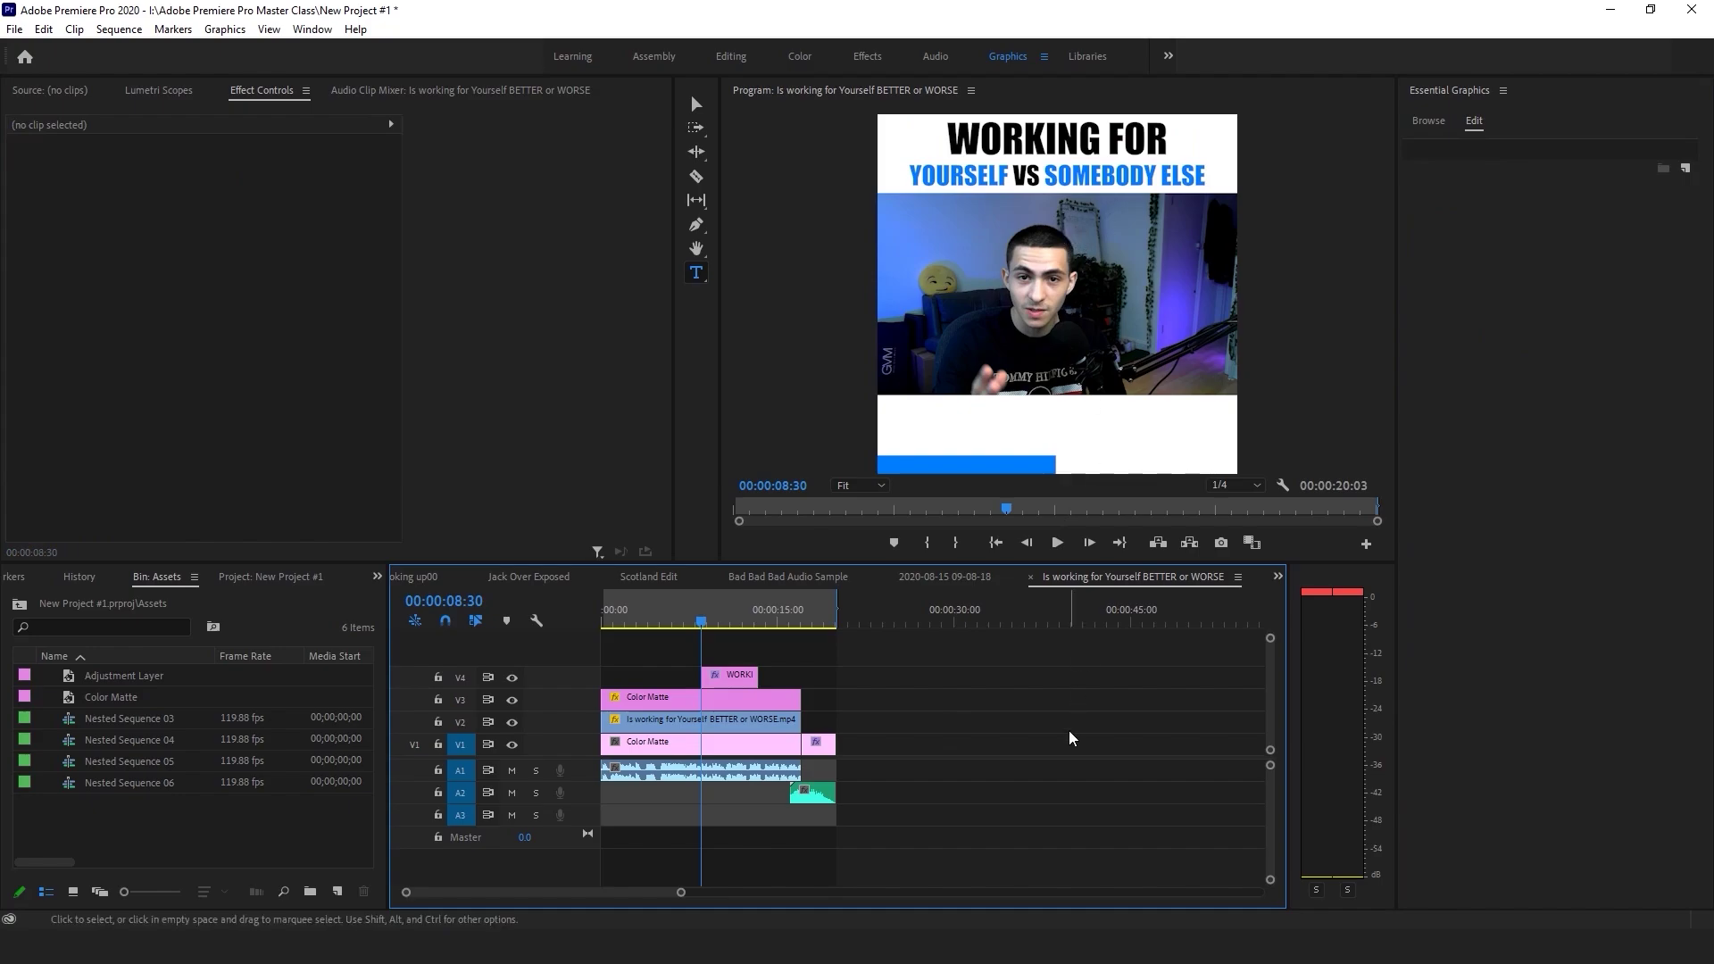
{"action": "key", "text": "v"}
{"action": "key", "text": "ctrl+s"}
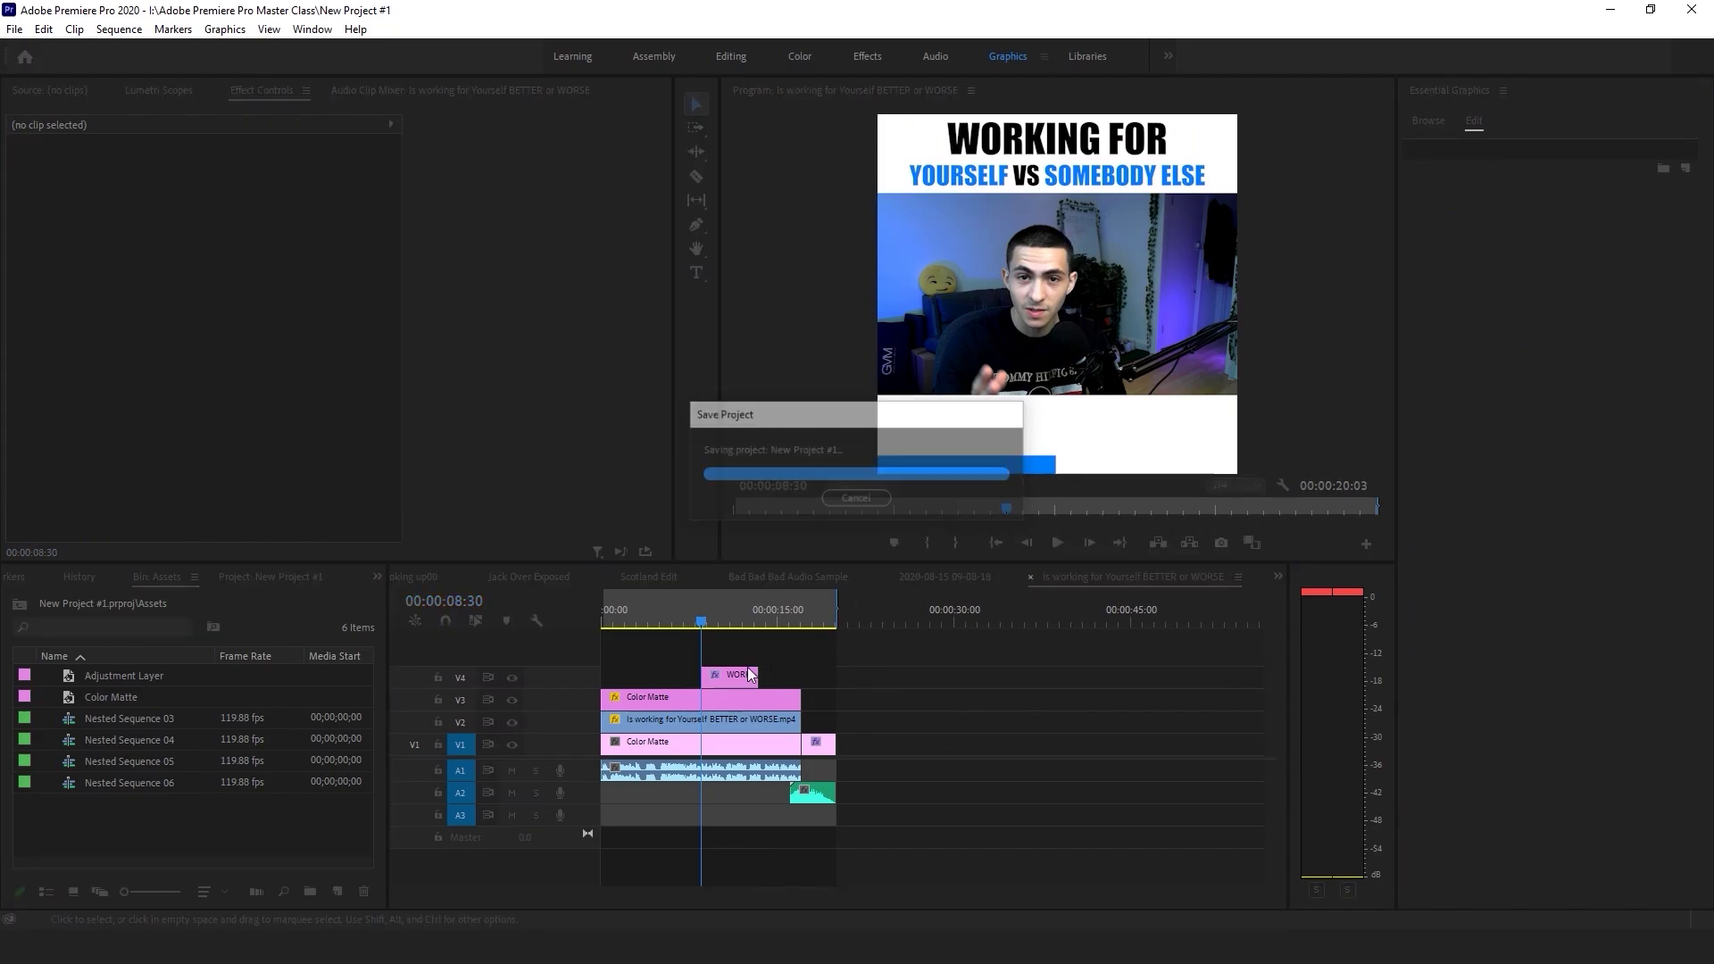
Extend the title clip over the full length of the video clip and duplicate it onto track V5.
{"action": "left_click_drag", "start_coordinate": [703, 676], "coordinate": [602, 675]}
{"action": "mouse_move", "coordinate": [758, 676]}
{"action": "left_mouse_down"}
{"action": "mouse_move", "coordinate": [800, 676]}
{"action": "mouse_move", "coordinate": [752, 655]}
{"action": "left_mouse_up"}
{"action": "left_click", "coordinate": [721, 678]}
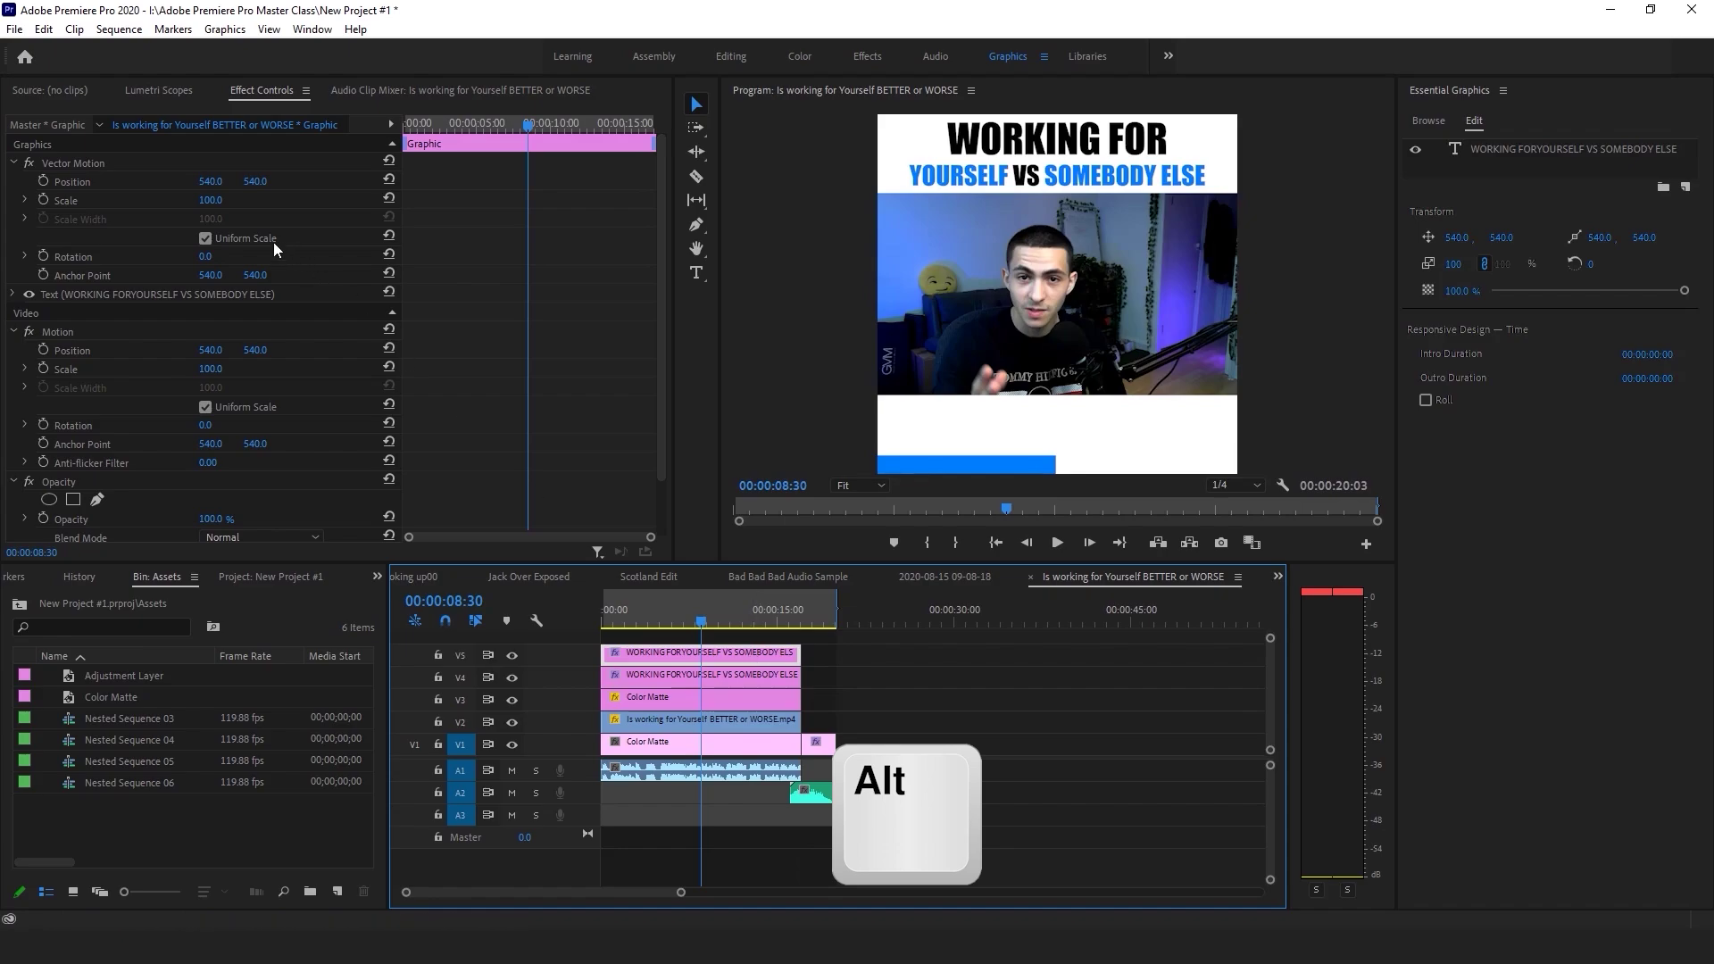
Move the duplicated title to vertical position 1346 in the white band below the video and reduce its font size to 53.
{"action": "left_click_drag", "start_coordinate": [255, 182], "coordinate": [375, 181]}
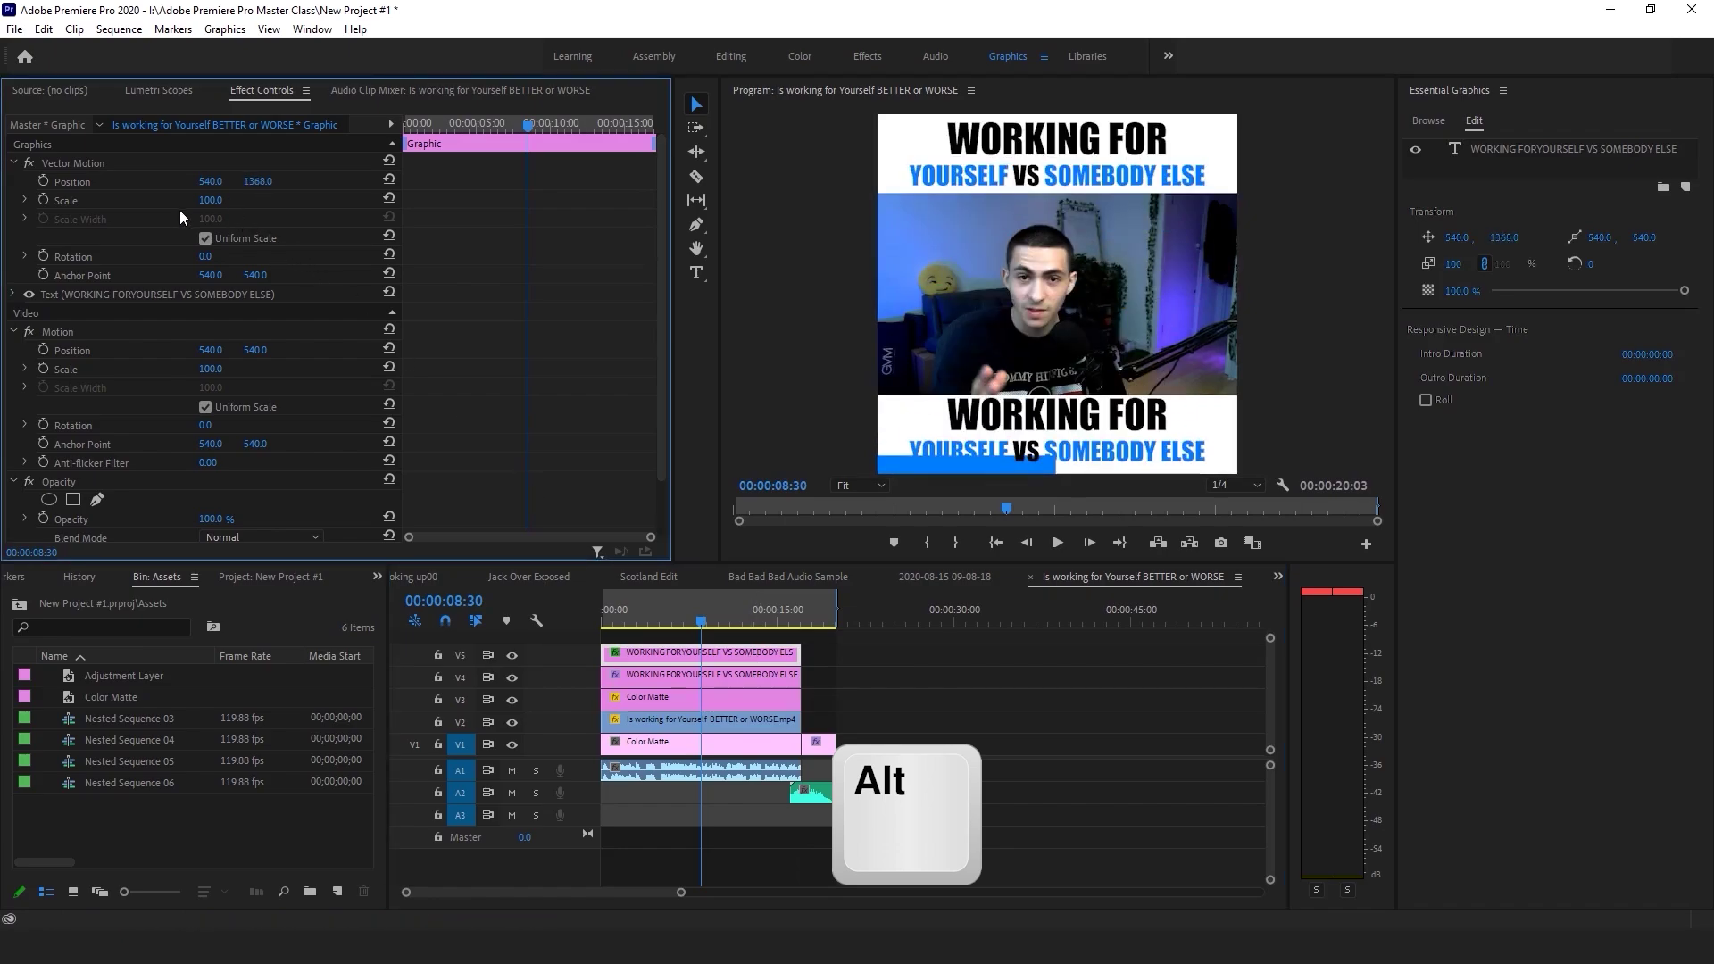
{"action": "left_click", "coordinate": [1547, 150]}
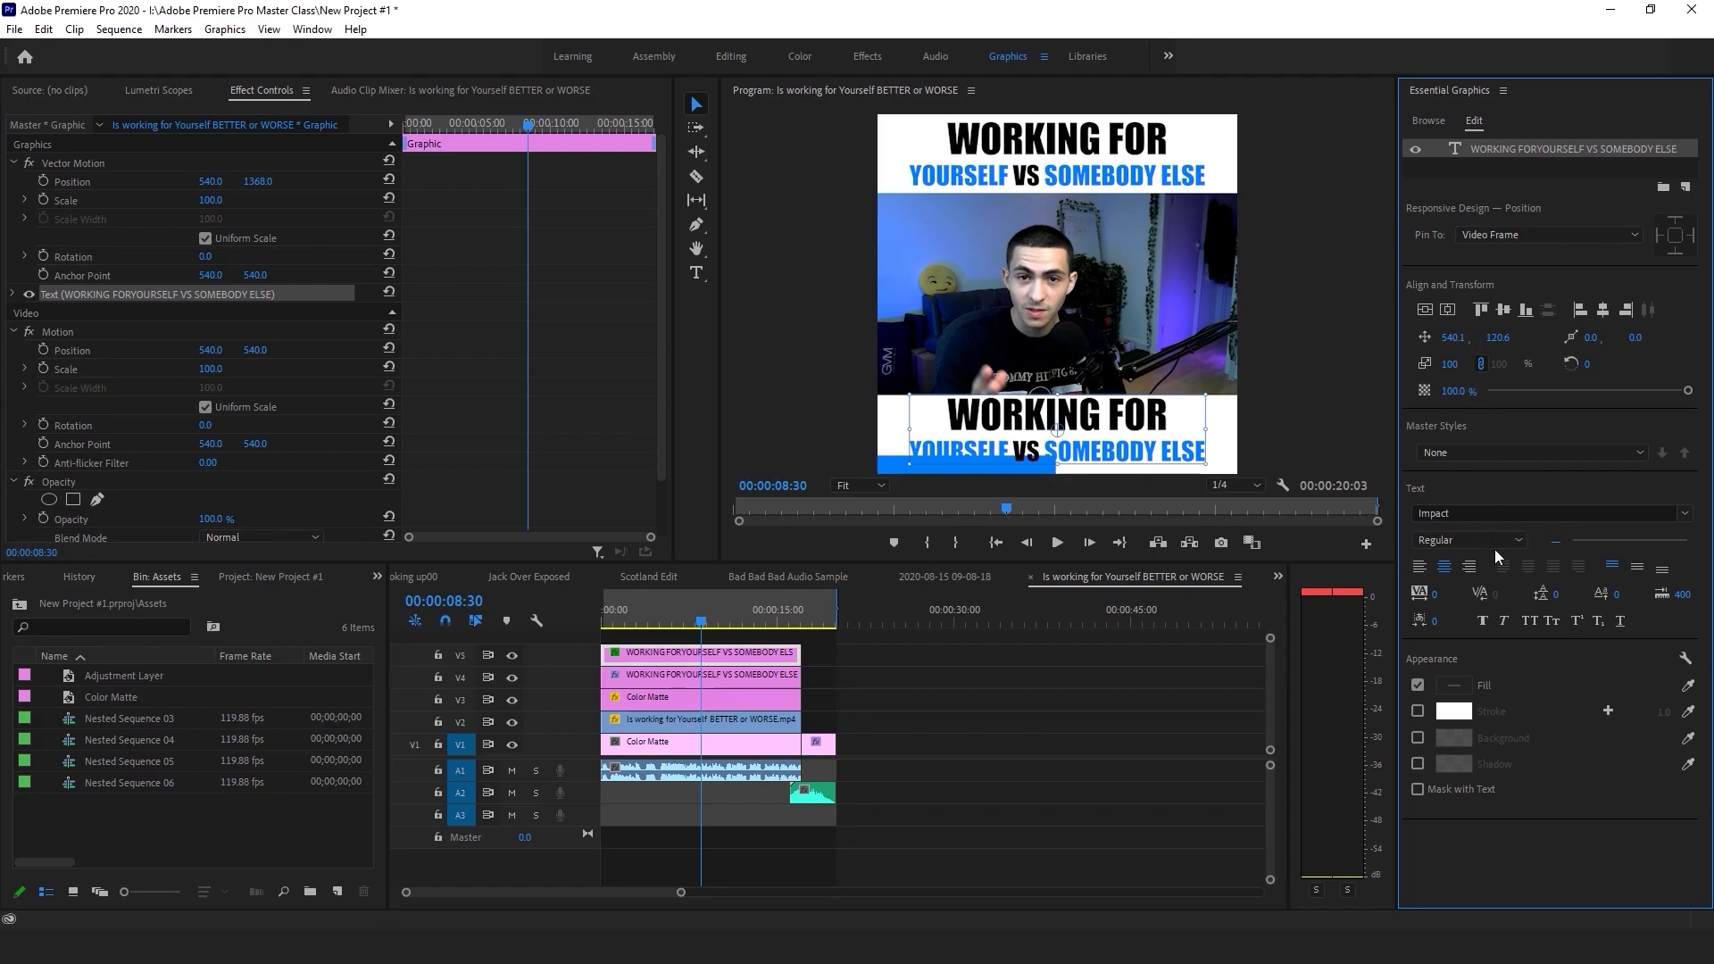
{"action": "left_click_drag", "start_coordinate": [1628, 540], "coordinate": [1585, 542]}
{"action": "left_click_drag", "start_coordinate": [282, 179], "coordinate": [263, 180]}
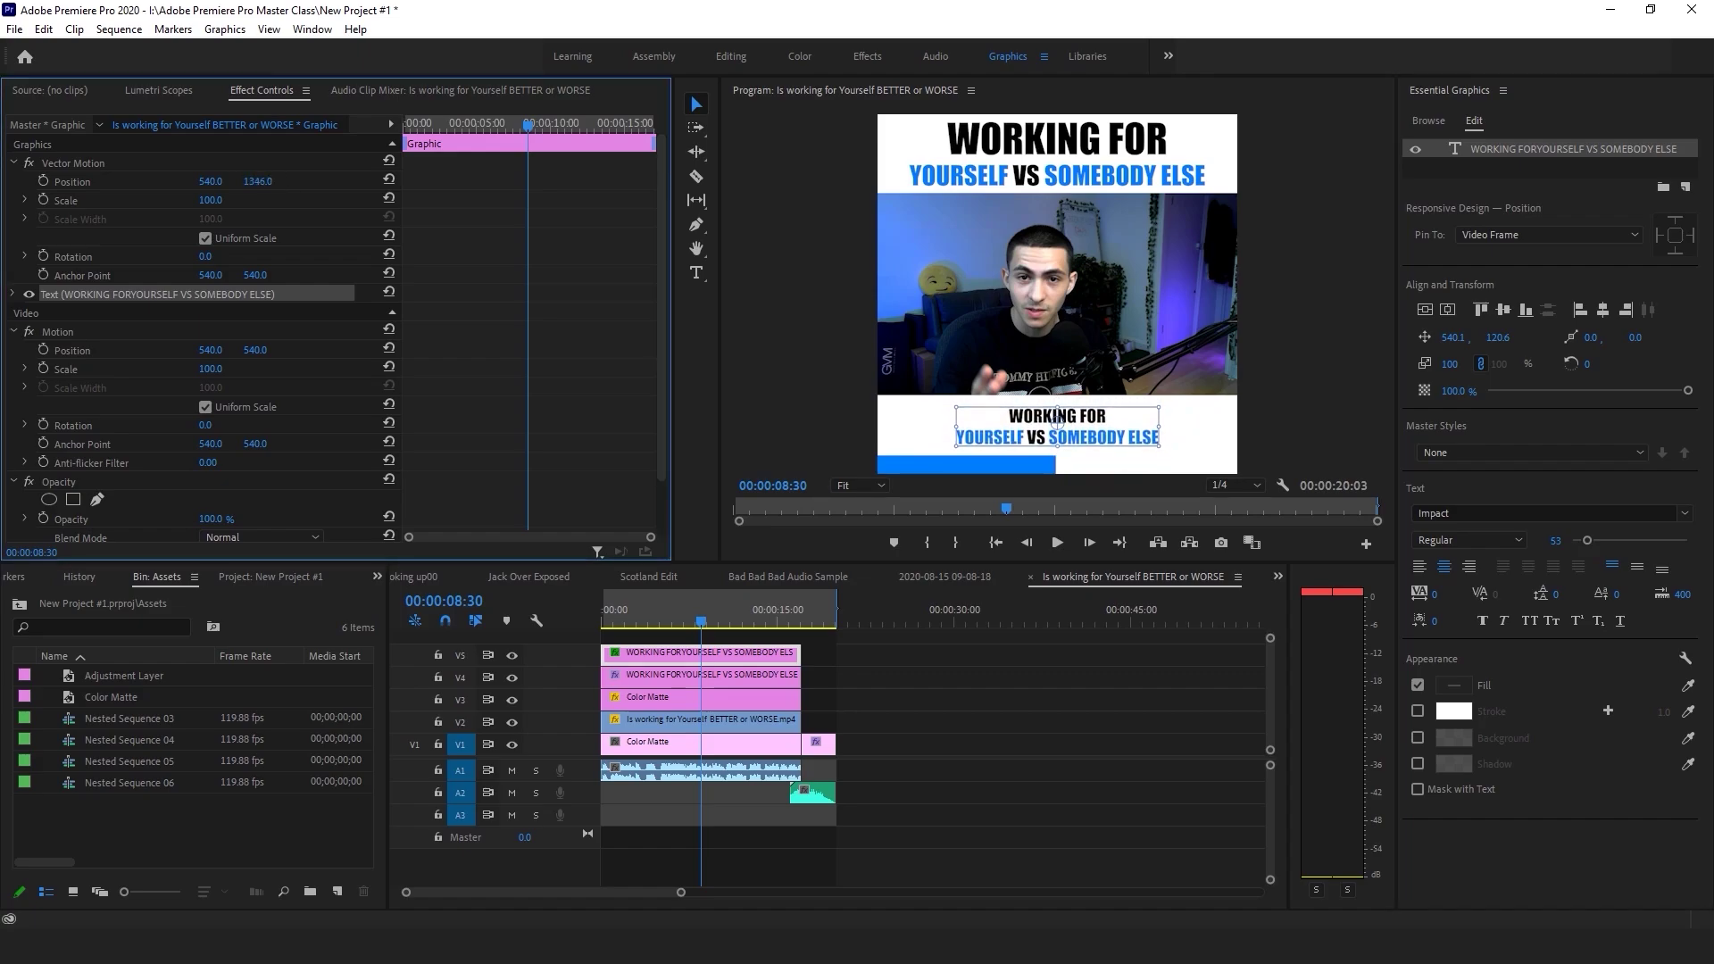
Replace the duplicated title's text with WATCH NOW ON YOUTUBE on a single line.
{"action": "double_click", "coordinate": [1093, 434]}
{"action": "left_click_drag", "start_coordinate": [1007, 416], "coordinate": [1100, 415]}
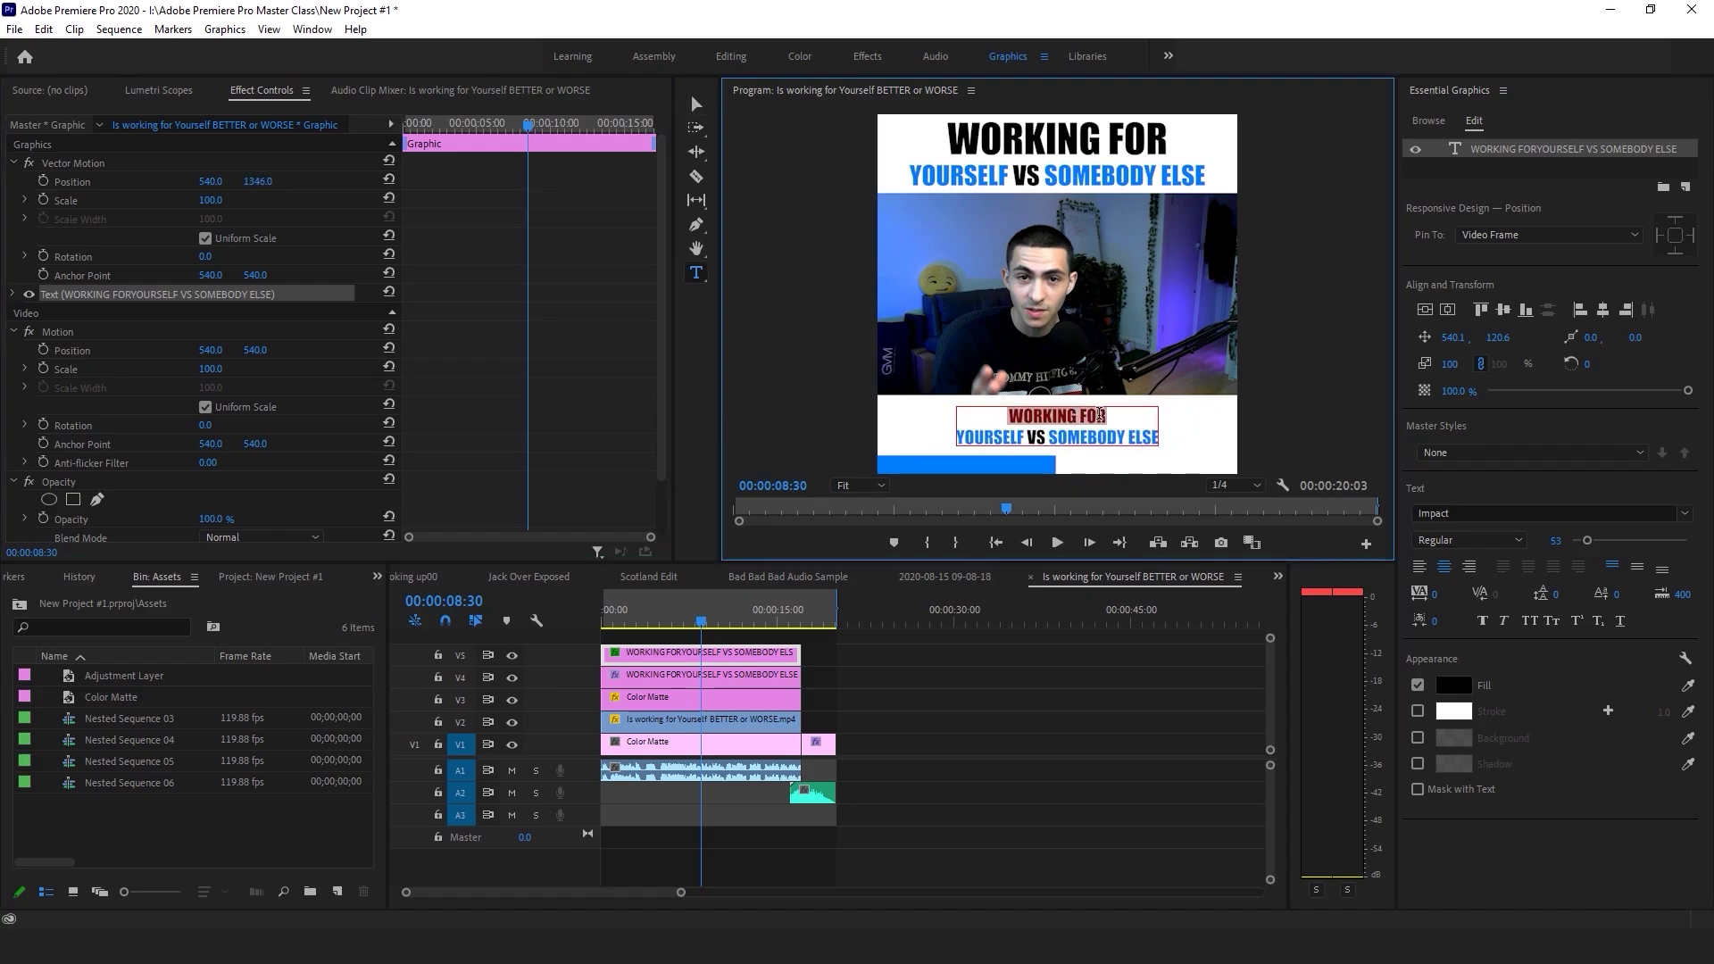
{"action": "type", "text": "WATCH NOWYOURSELF VS SOMEBODY ELSE"}
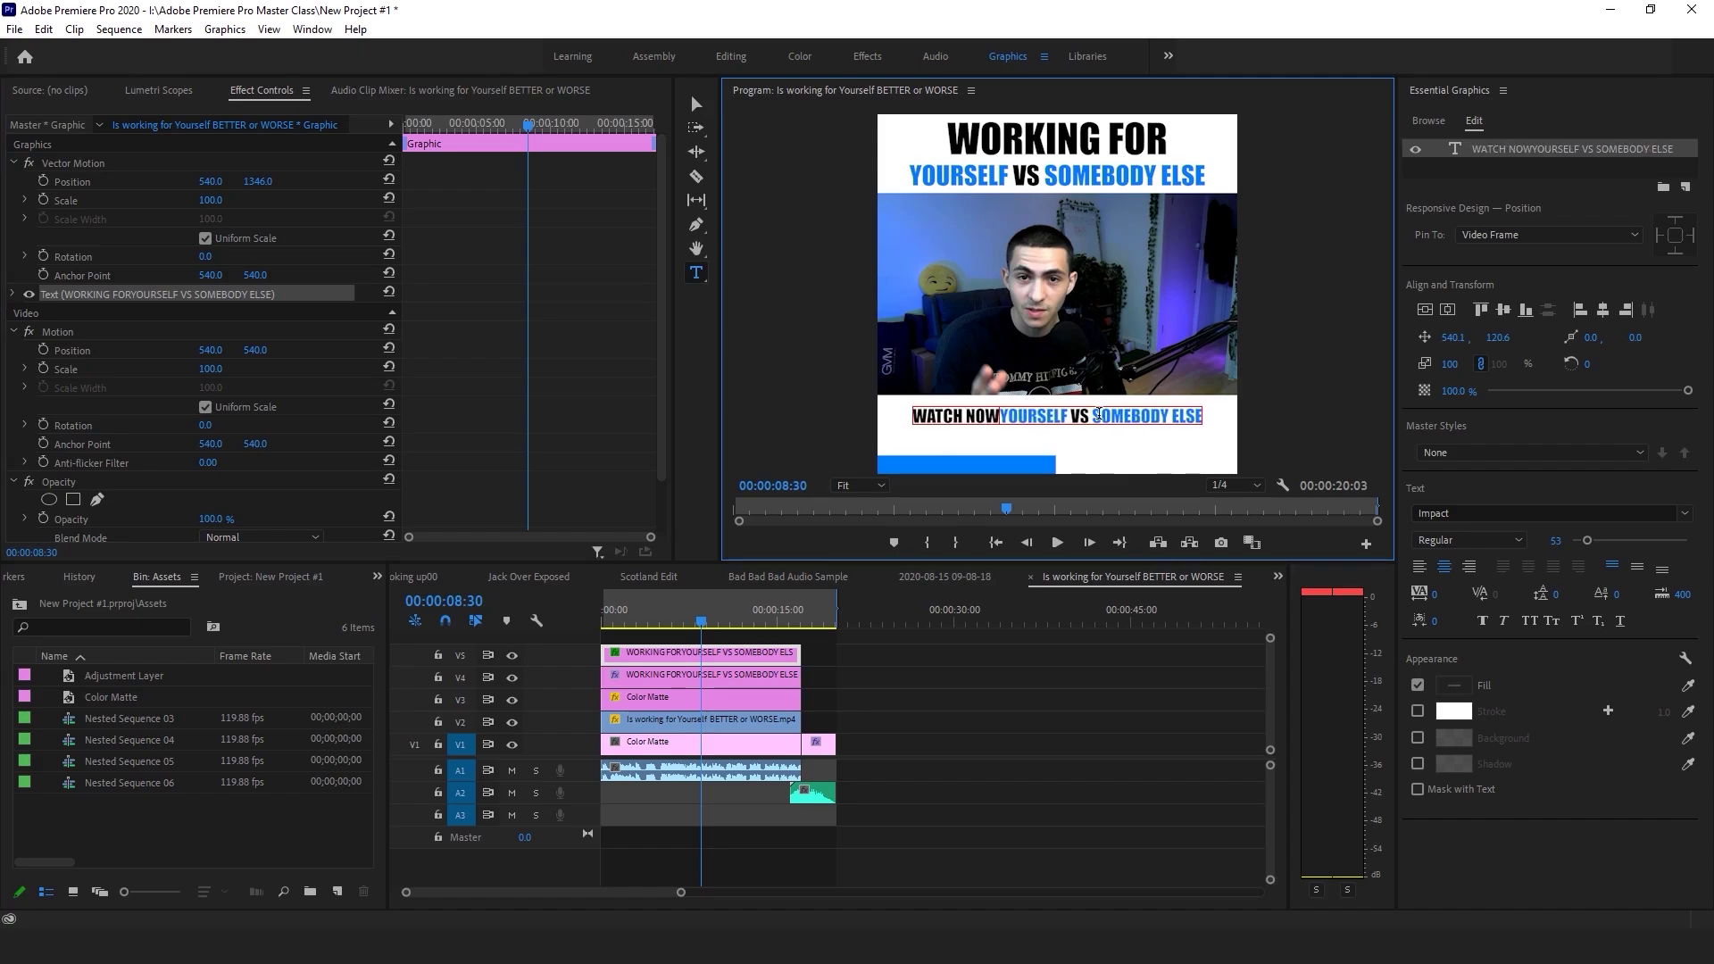
{"action": "key", "text": "Return"}
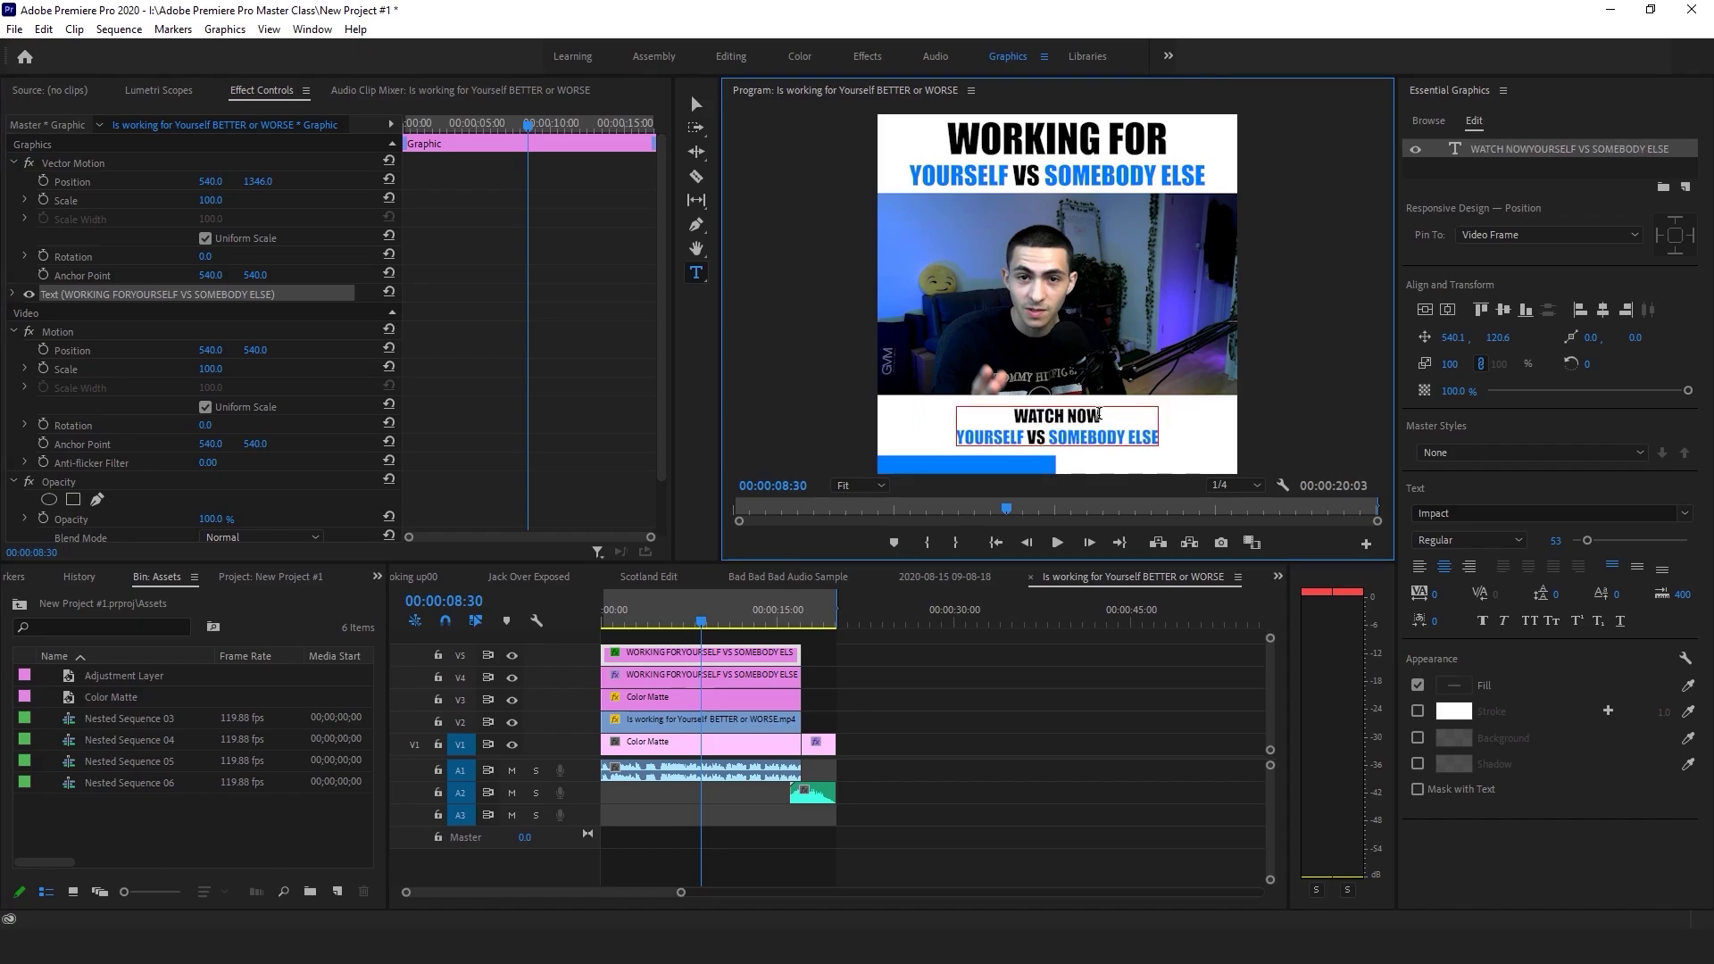
{"action": "triple_click", "coordinate": [987, 438]}
{"action": "key", "text": "BackSpace"}
{"action": "key", "text": "BackSpace"}
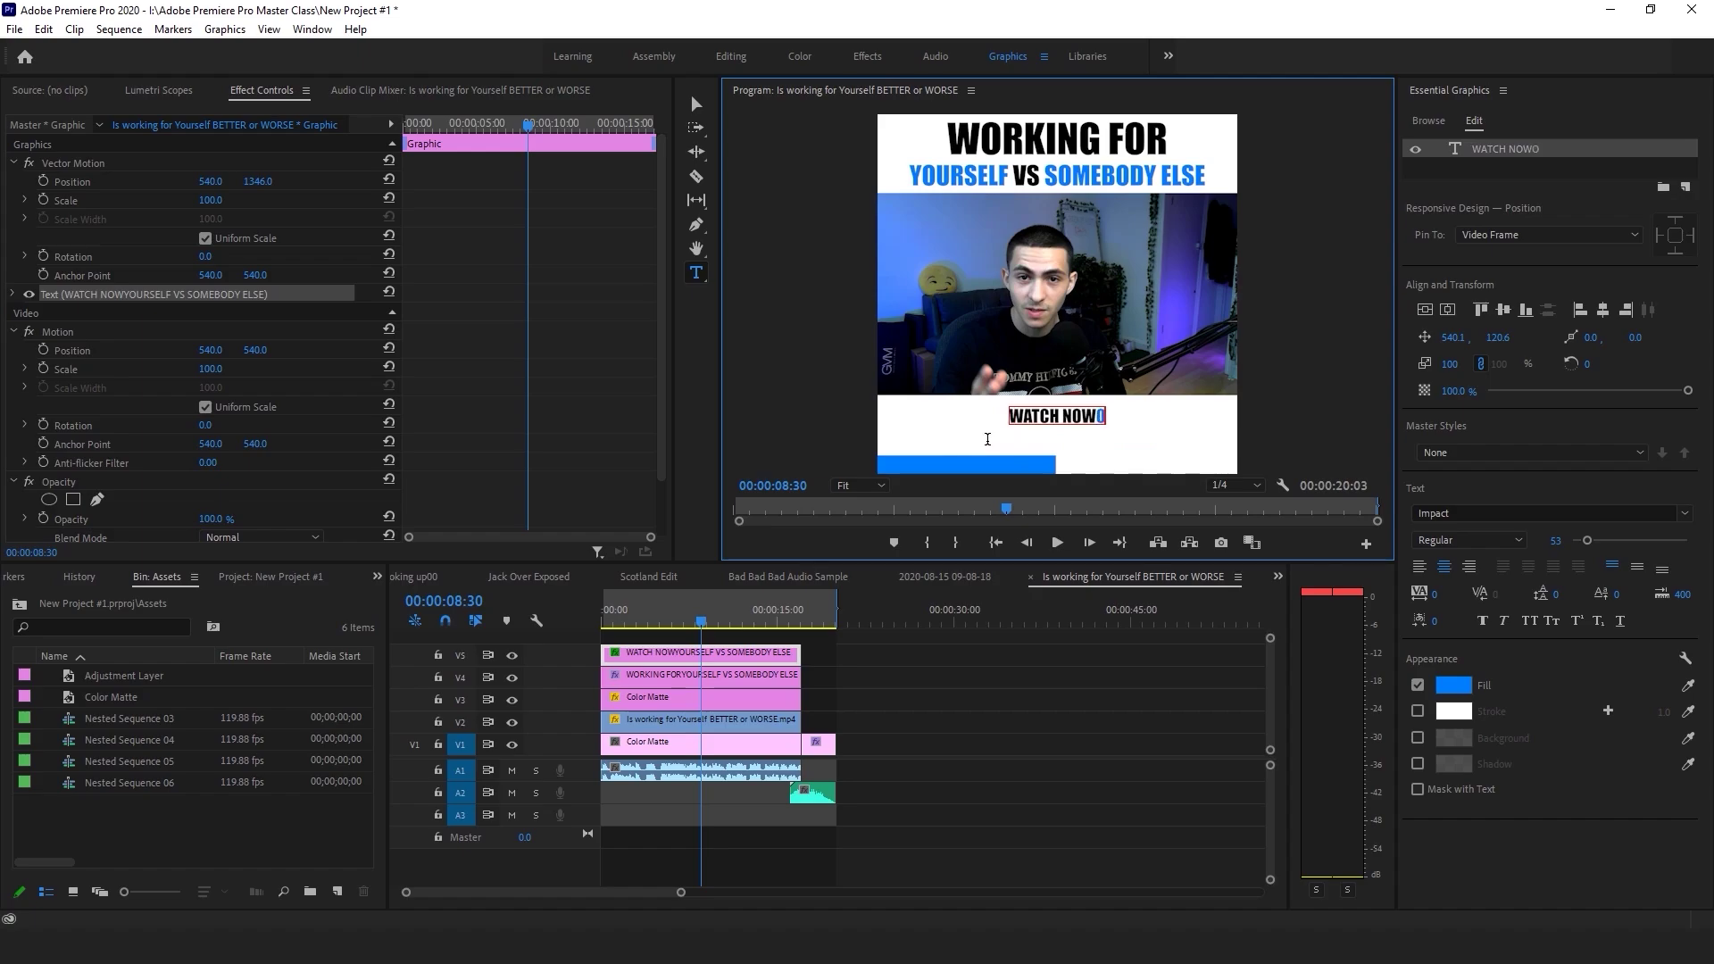
{"action": "type", "text": "ON YOUTUBE"}
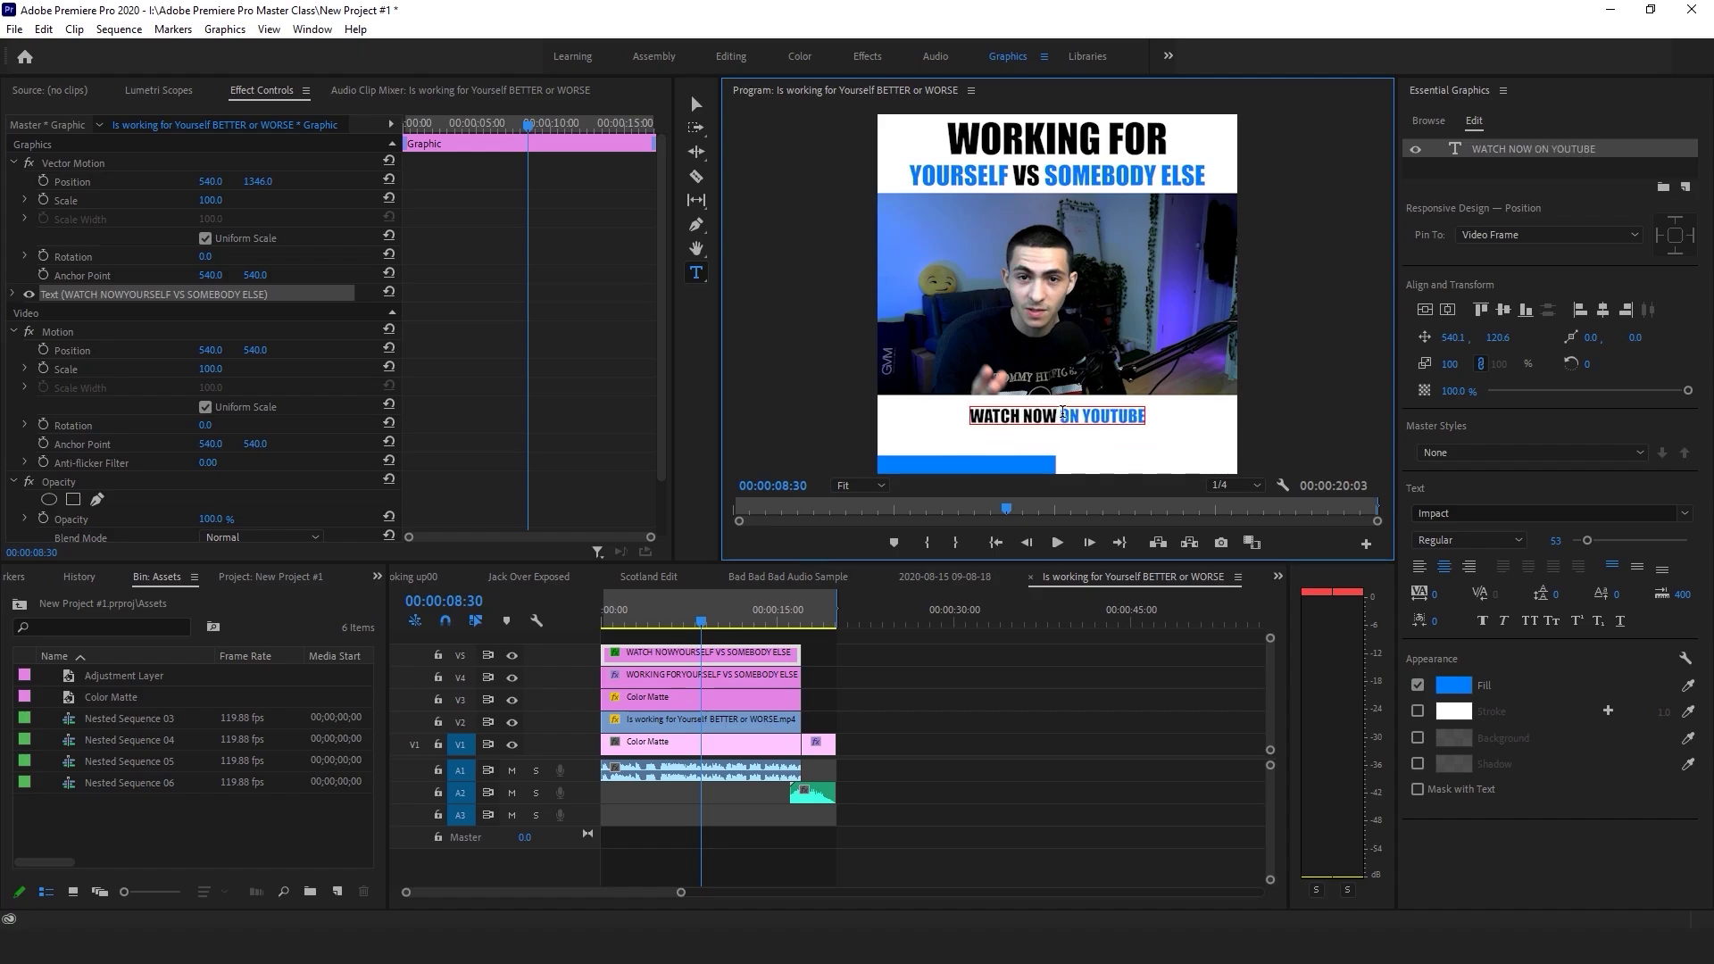
Fill the words ON YOUTUBE in the lower text with red, hex FF0000.
{"action": "left_click_drag", "start_coordinate": [1056, 416], "coordinate": [1145, 416]}
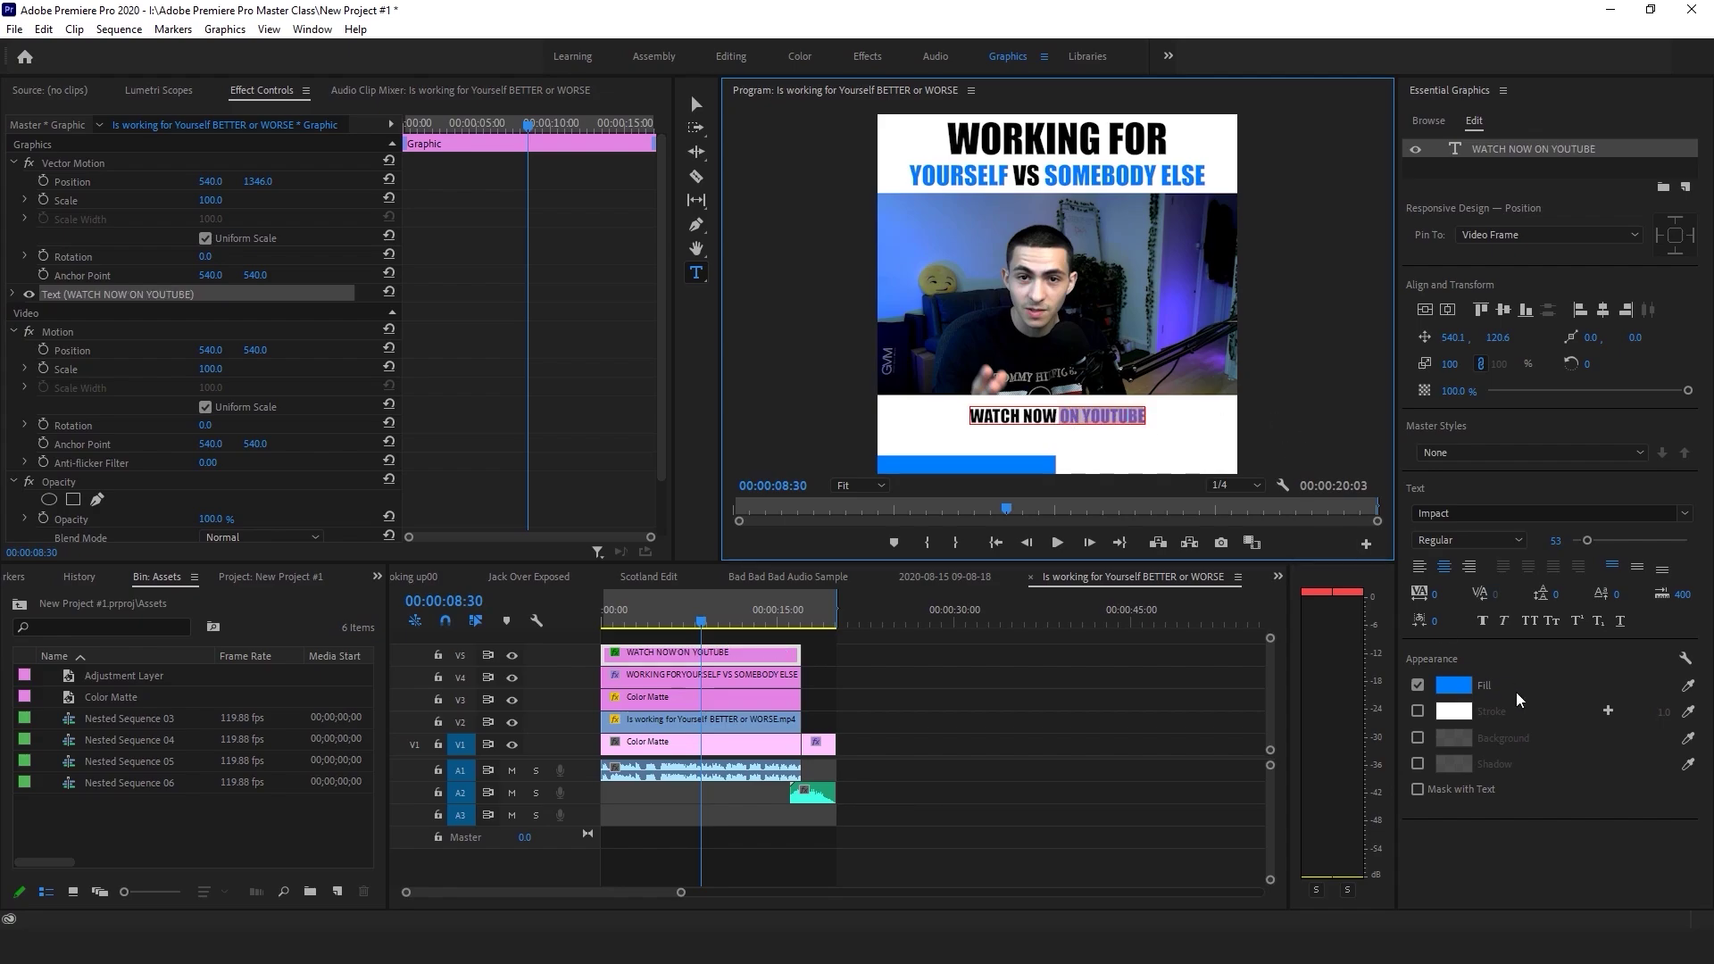
{"action": "left_click", "coordinate": [1453, 684]}
{"action": "left_click_drag", "start_coordinate": [1124, 701], "coordinate": [1127, 733]}
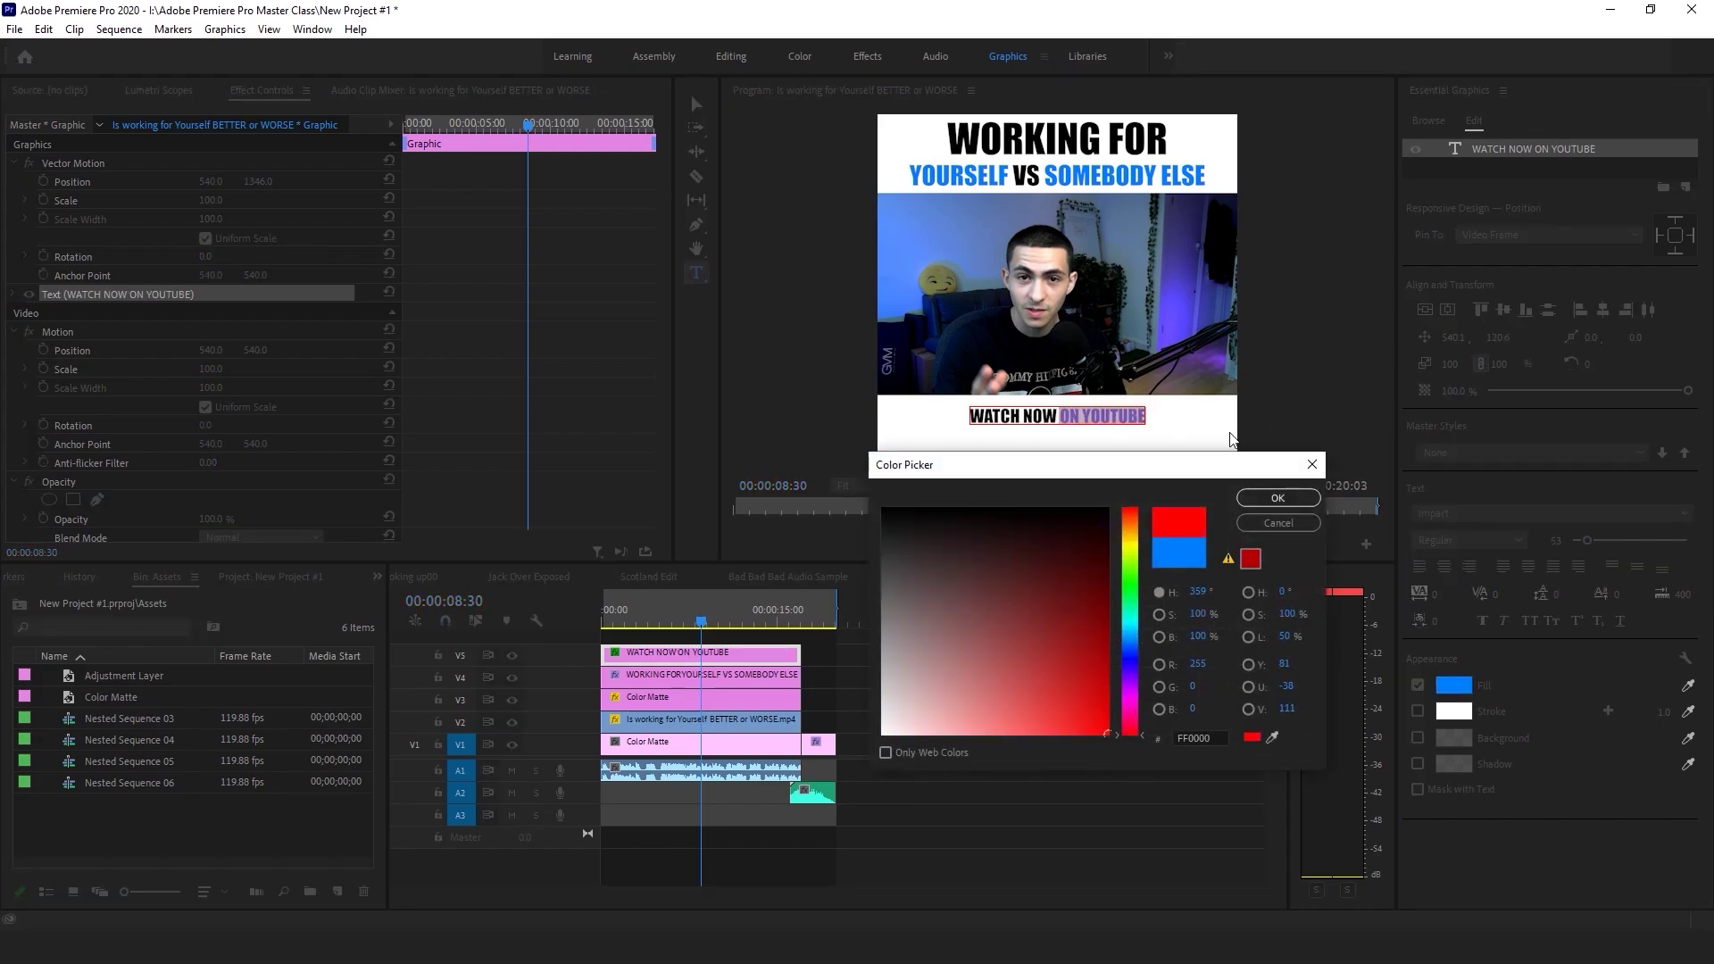
{"action": "left_click", "coordinate": [1276, 500]}
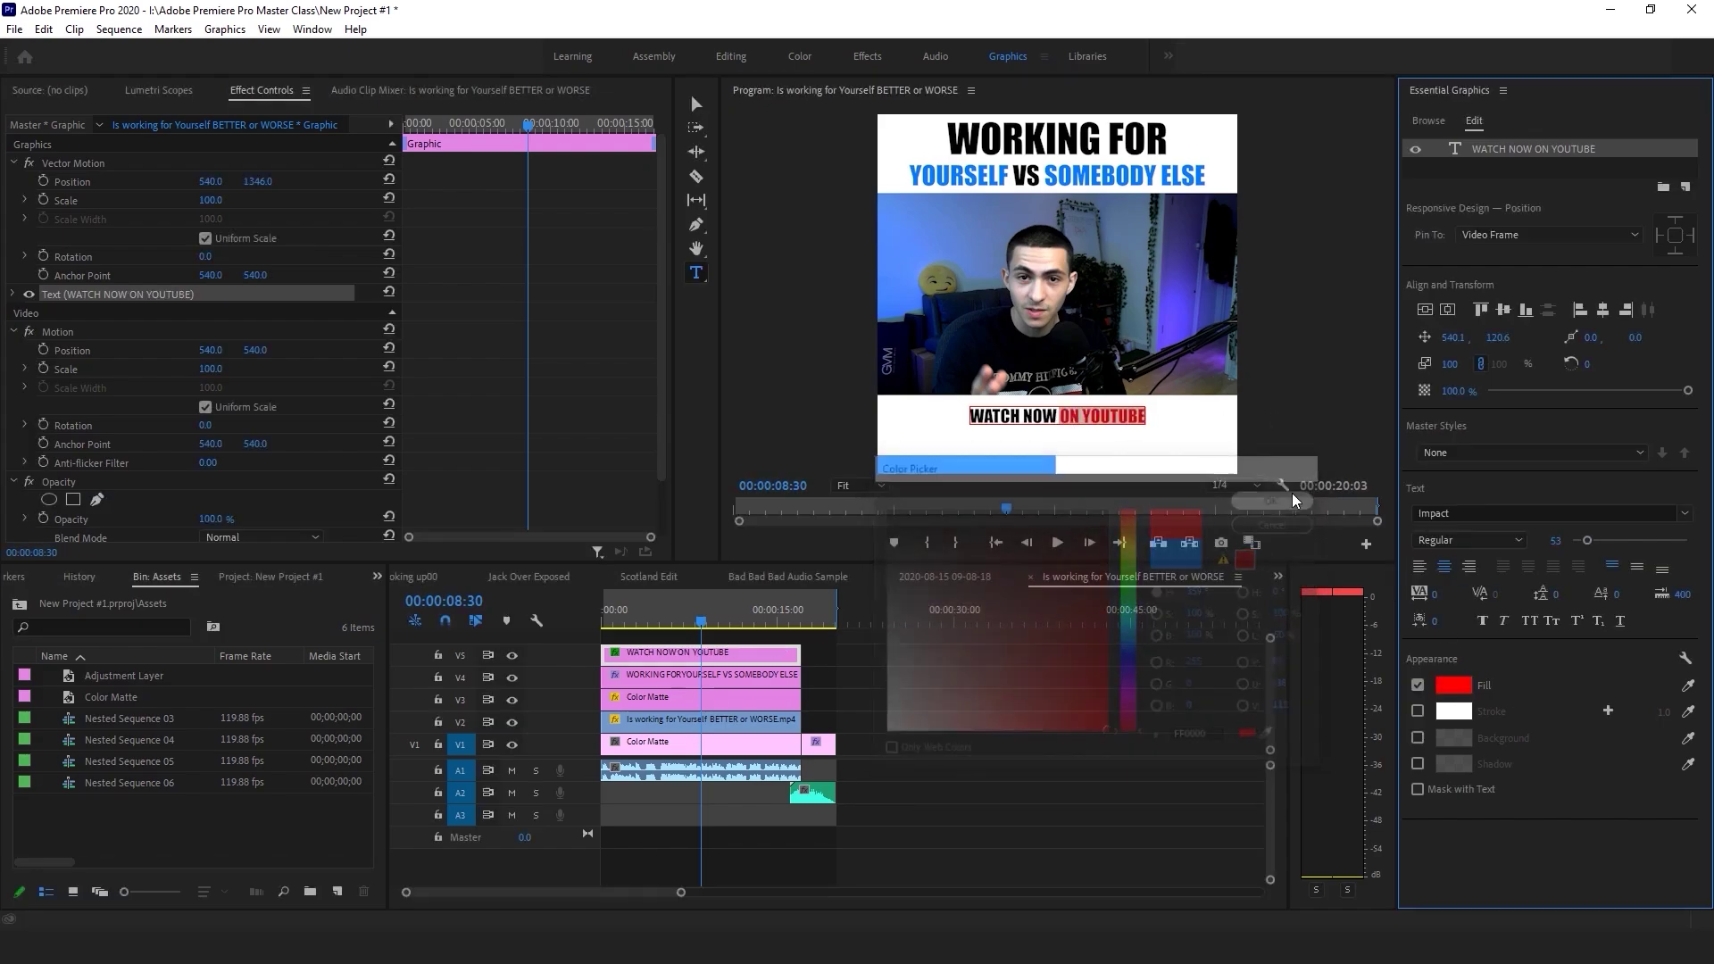
Center the WATCH NOW ON YOUTUBE text horizontally at font size 90 and vertical position 163.6, and save the project.
{"action": "left_click", "coordinate": [759, 650]}
{"action": "left_click", "coordinate": [1512, 156]}
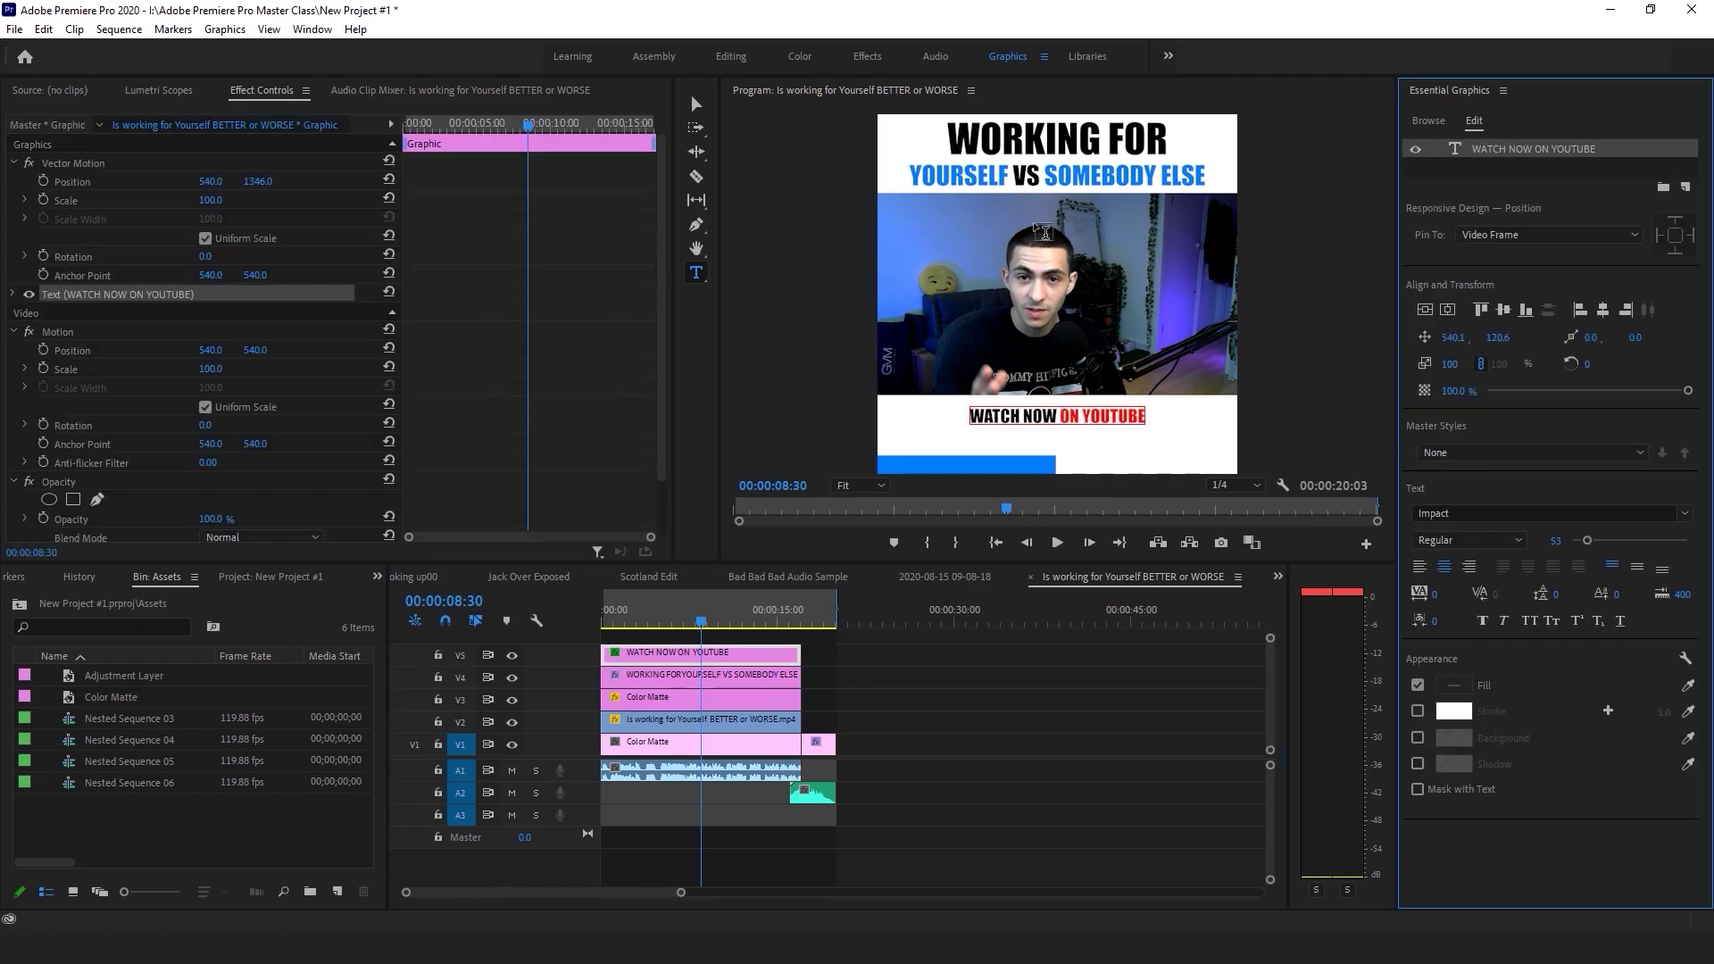
{"action": "left_click", "coordinate": [1445, 311]}
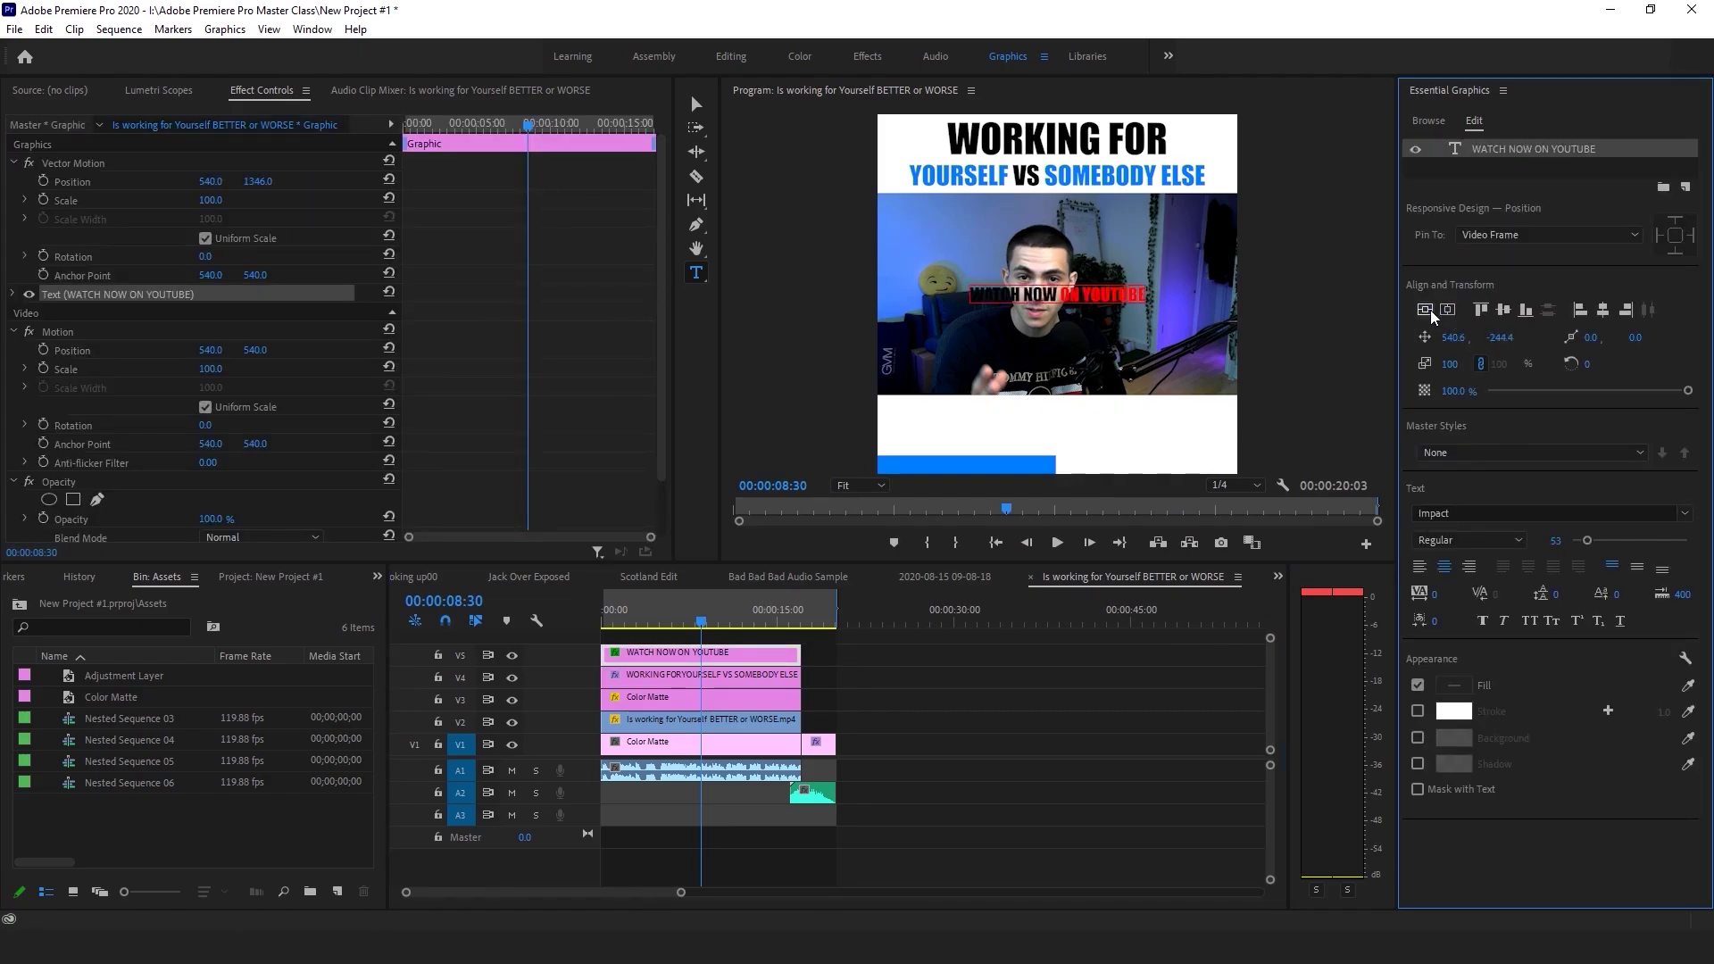
{"action": "left_click_drag", "start_coordinate": [1497, 337], "coordinate": [1596, 543]}
{"action": "left_click_drag", "start_coordinate": [1497, 338], "coordinate": [1510, 337]}
{"action": "left_click", "coordinate": [1007, 688]}
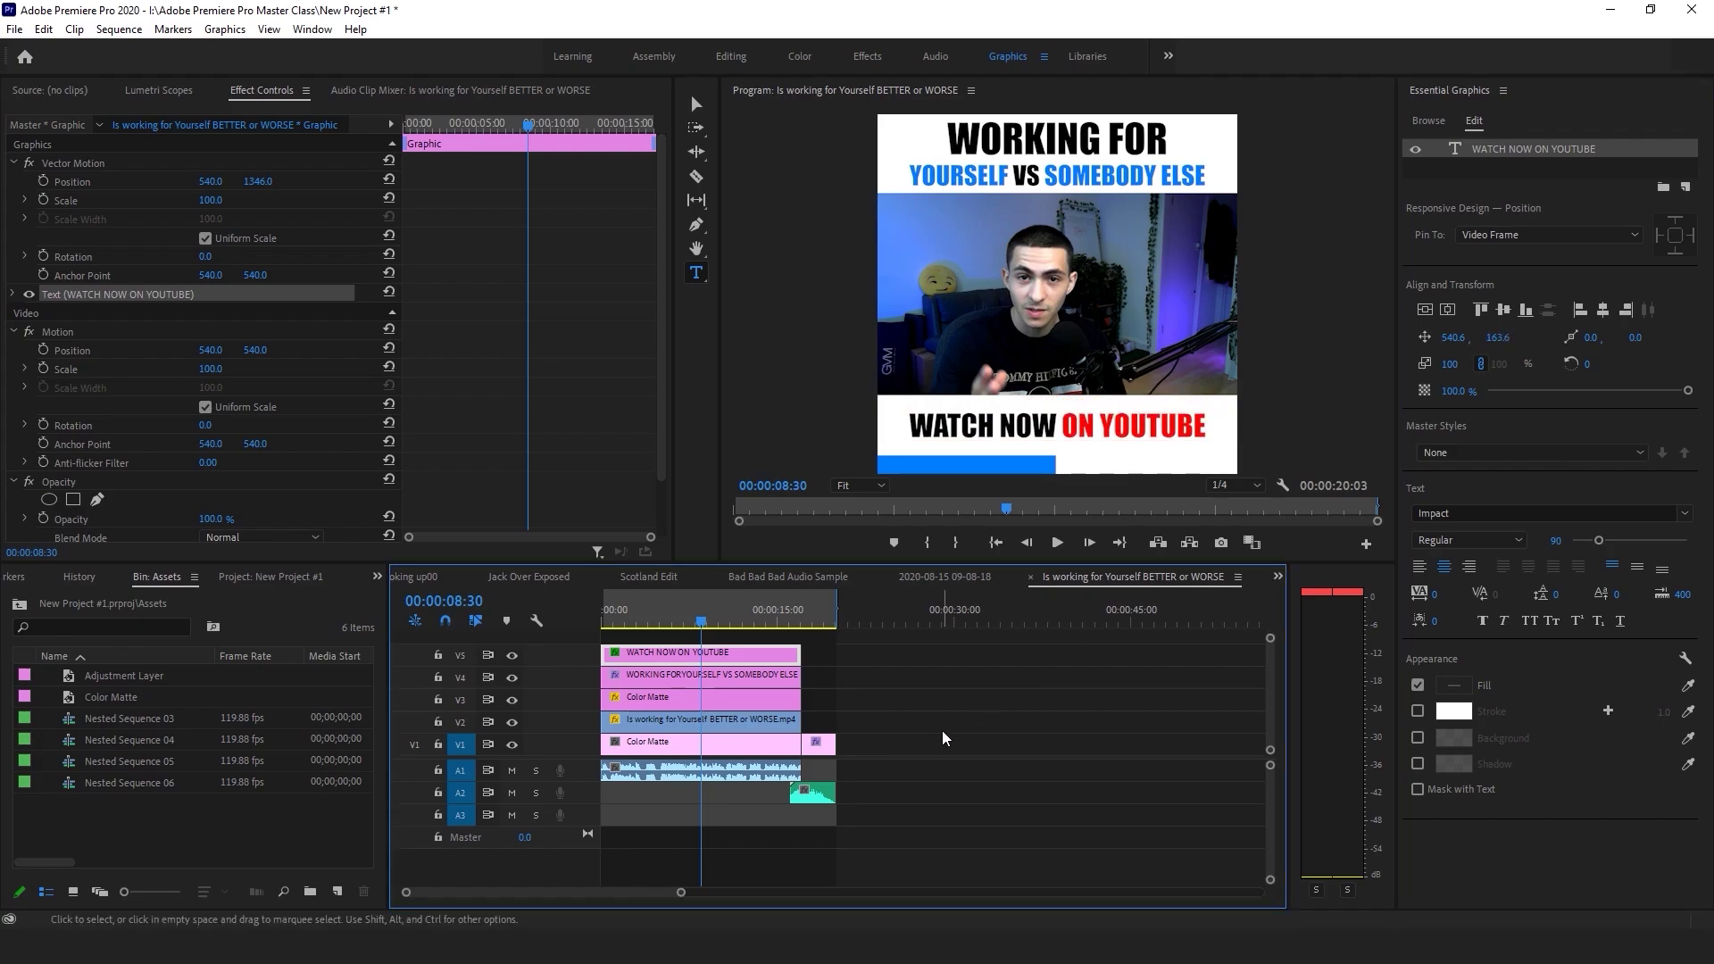
{"action": "key", "text": "ctrl+s"}
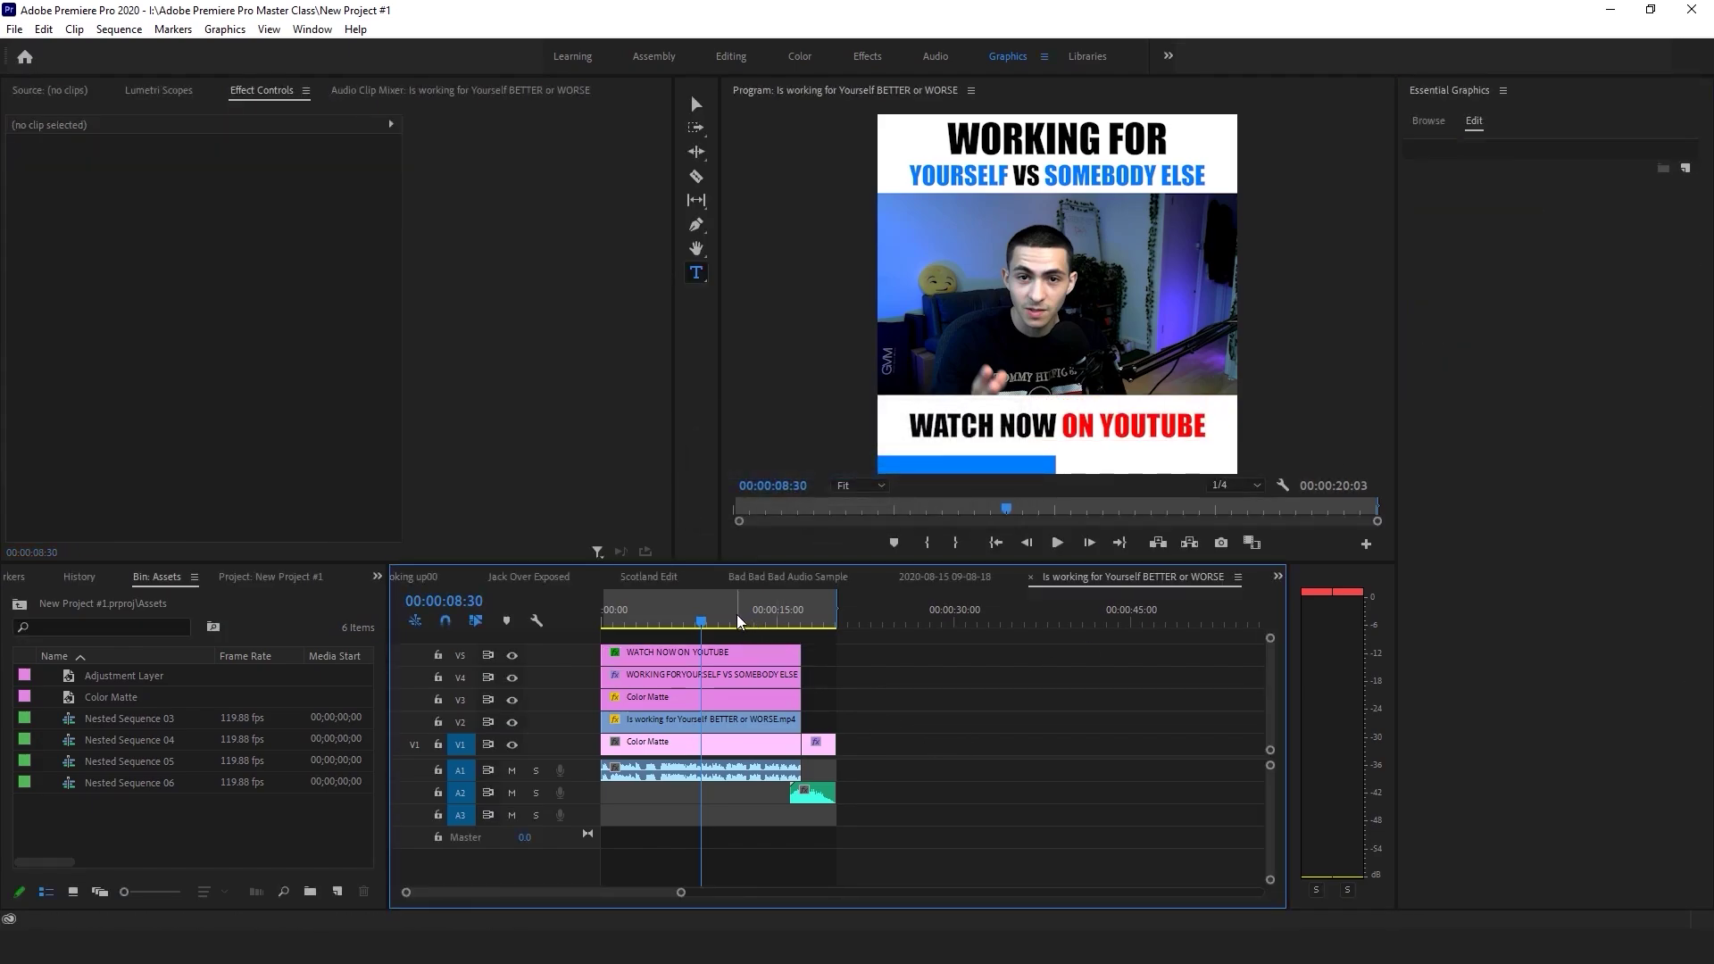
Add the default video transition to the start of the WATCH NOW ON YOUTUBE clip and save the project.
{"action": "key", "text": "Home"}
{"action": "left_click", "coordinate": [1055, 779]}
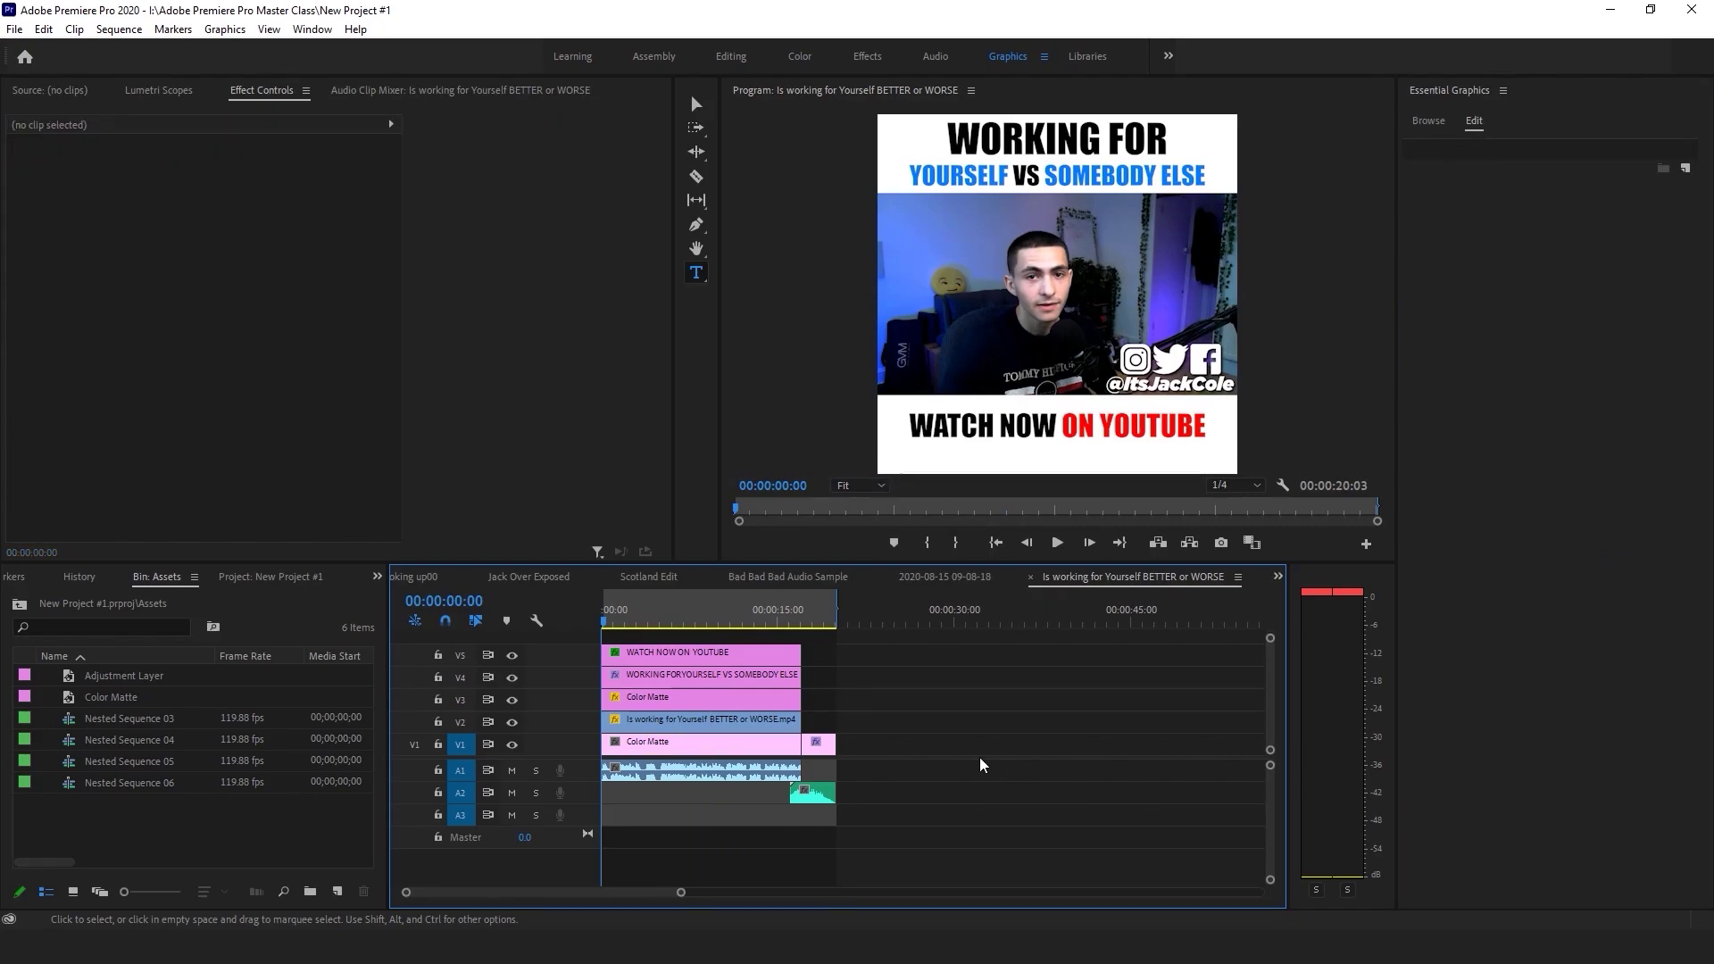
{"action": "left_click", "coordinate": [675, 654]}
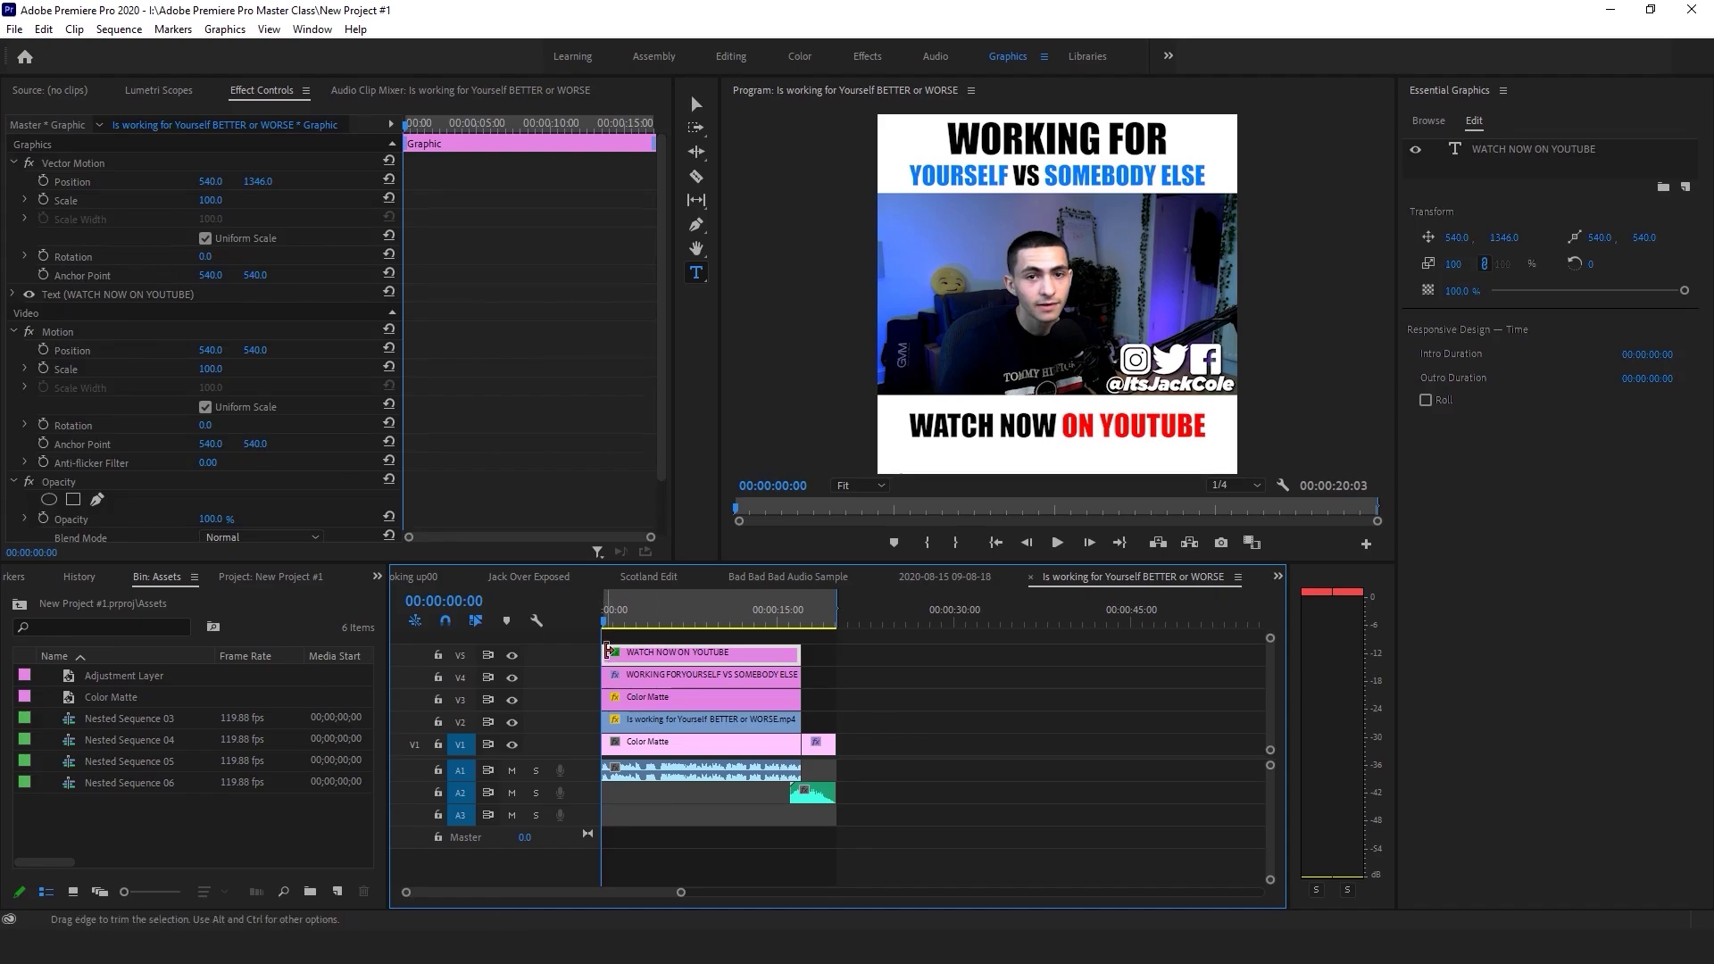
{"action": "left_click_drag", "start_coordinate": [610, 652], "coordinate": [604, 618]}
{"action": "key", "text": "ctrl+d"}
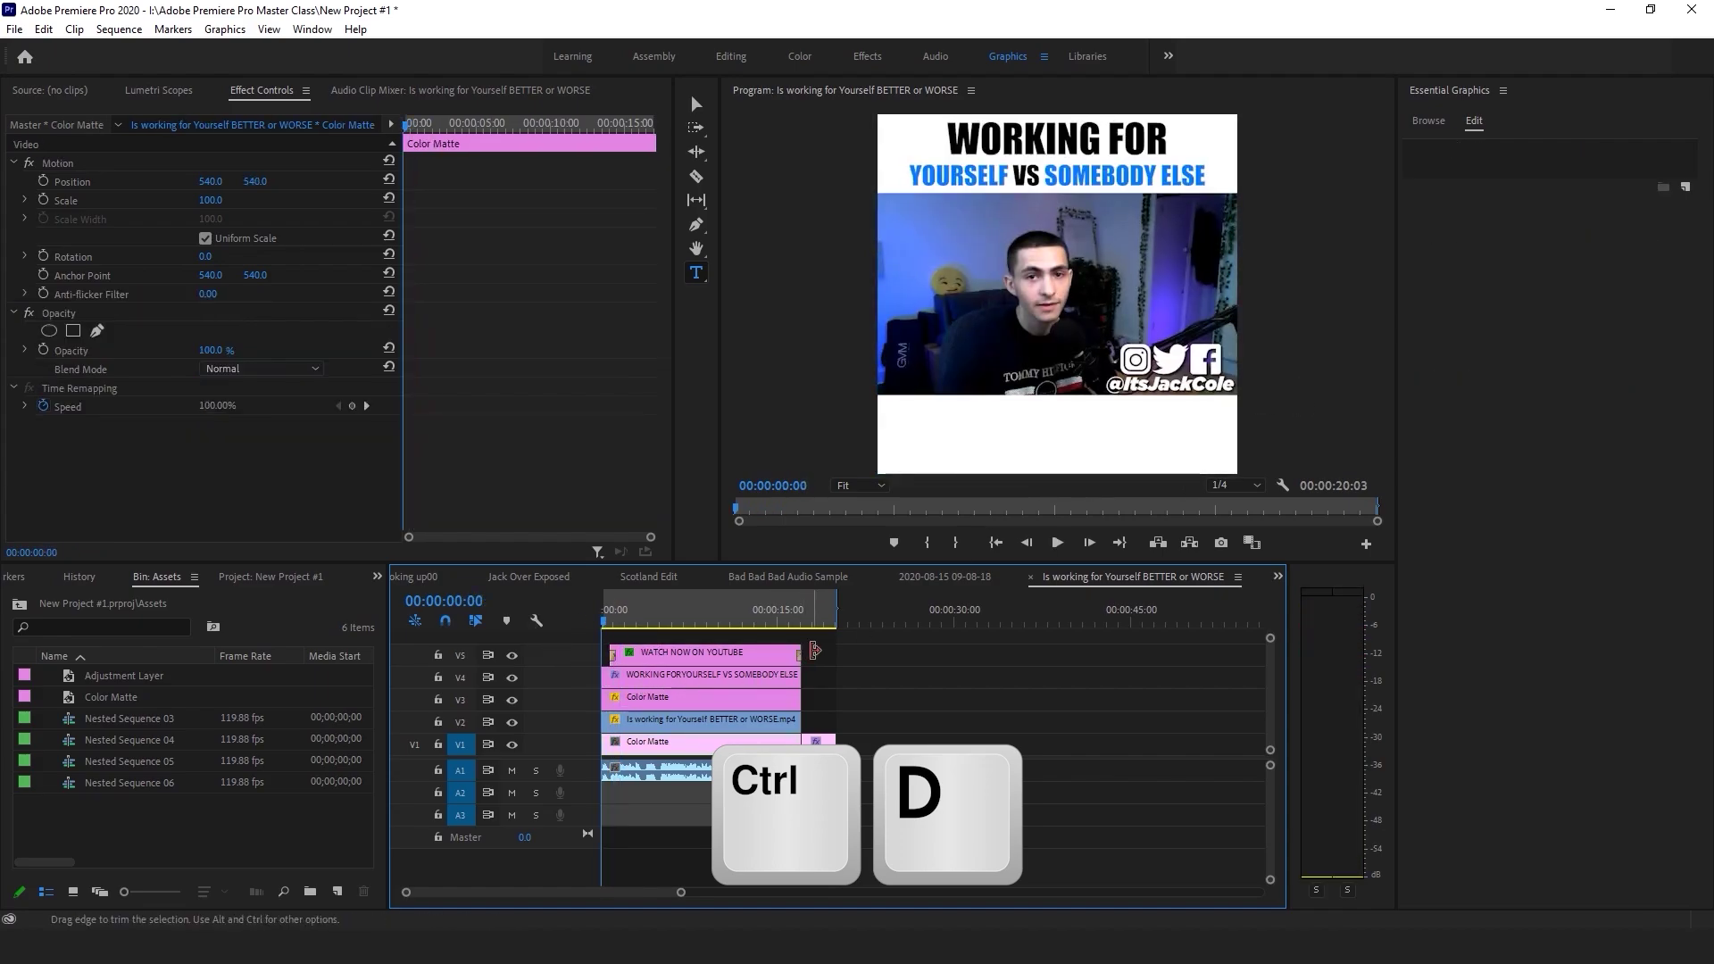
{"action": "left_click", "coordinate": [857, 668]}
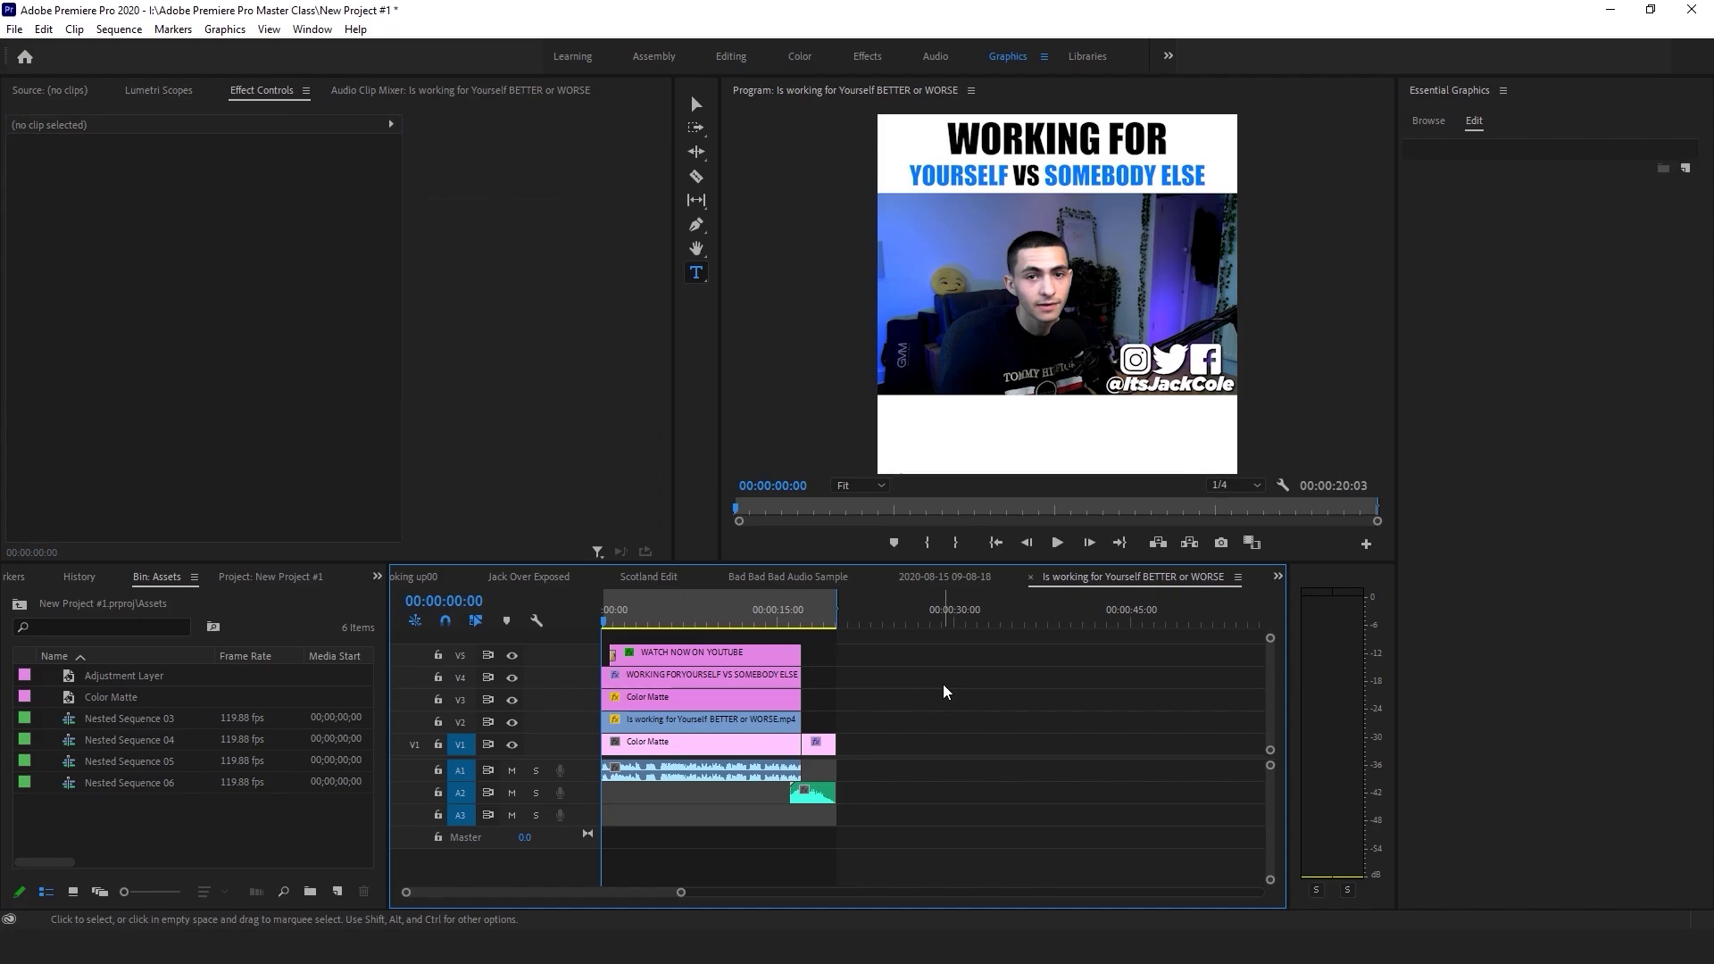
{"action": "key", "text": "ctrl+s"}
Play the sequence from the beginning through to the OUT NOW LINK IN BIO end text.
{"action": "key", "text": "space"}
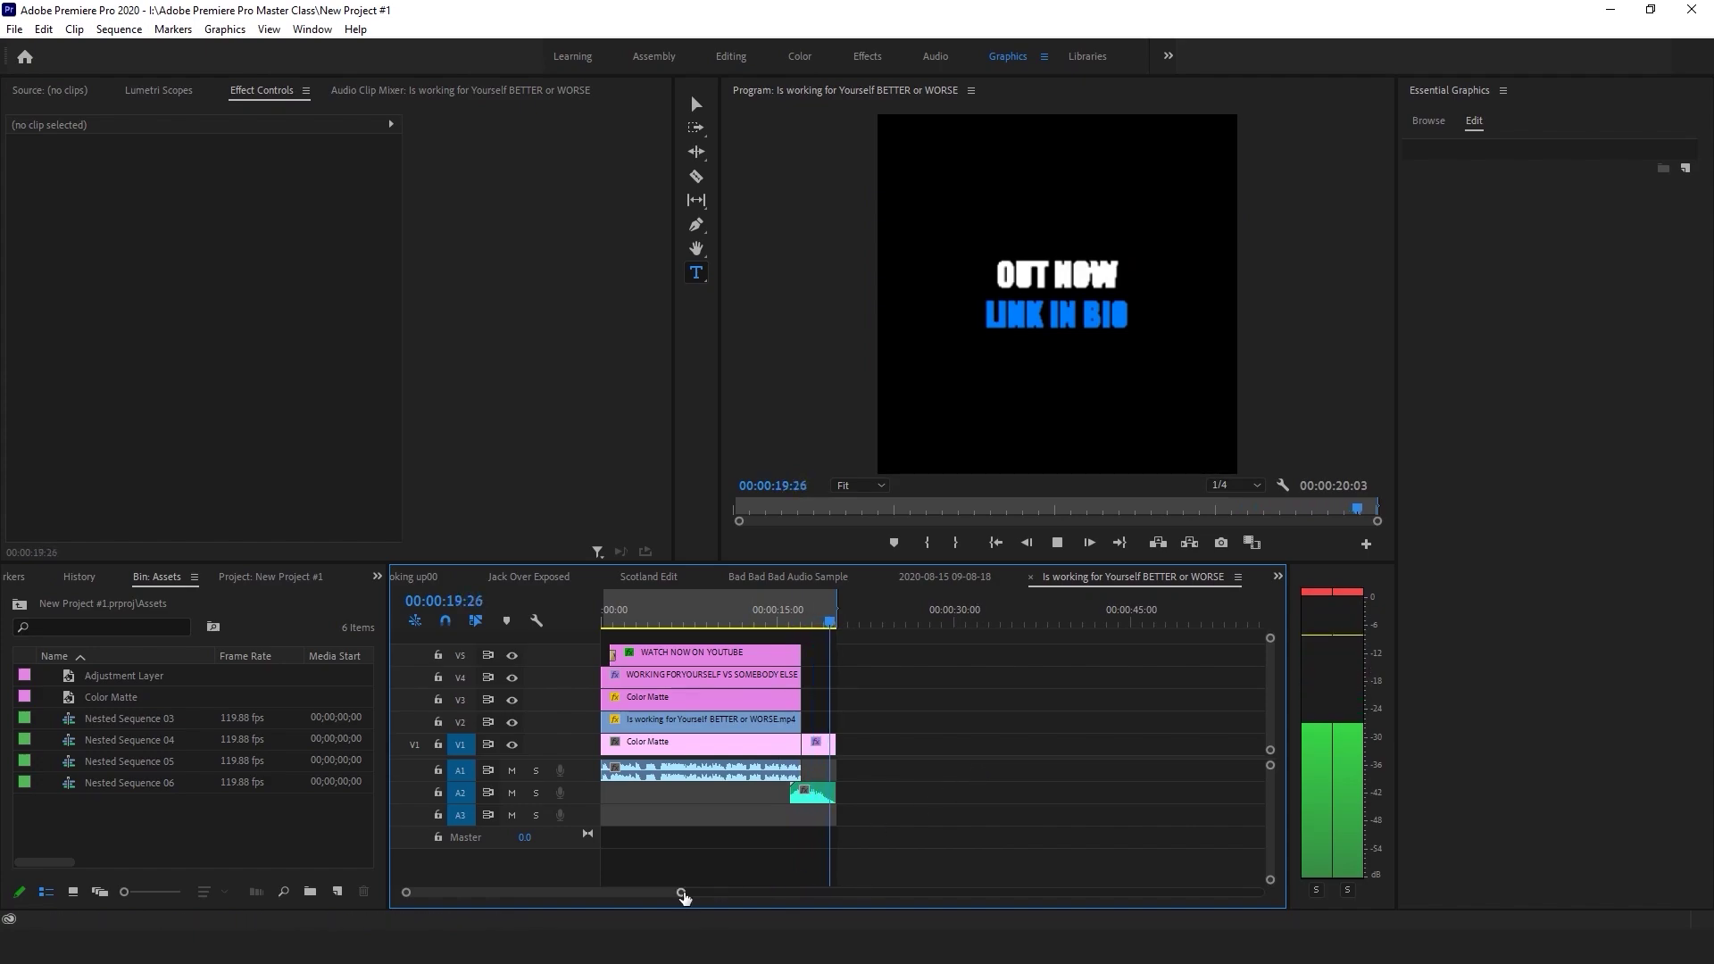
{"action": "key", "text": "space"}
{"action": "key", "text": "ctrl+s"}
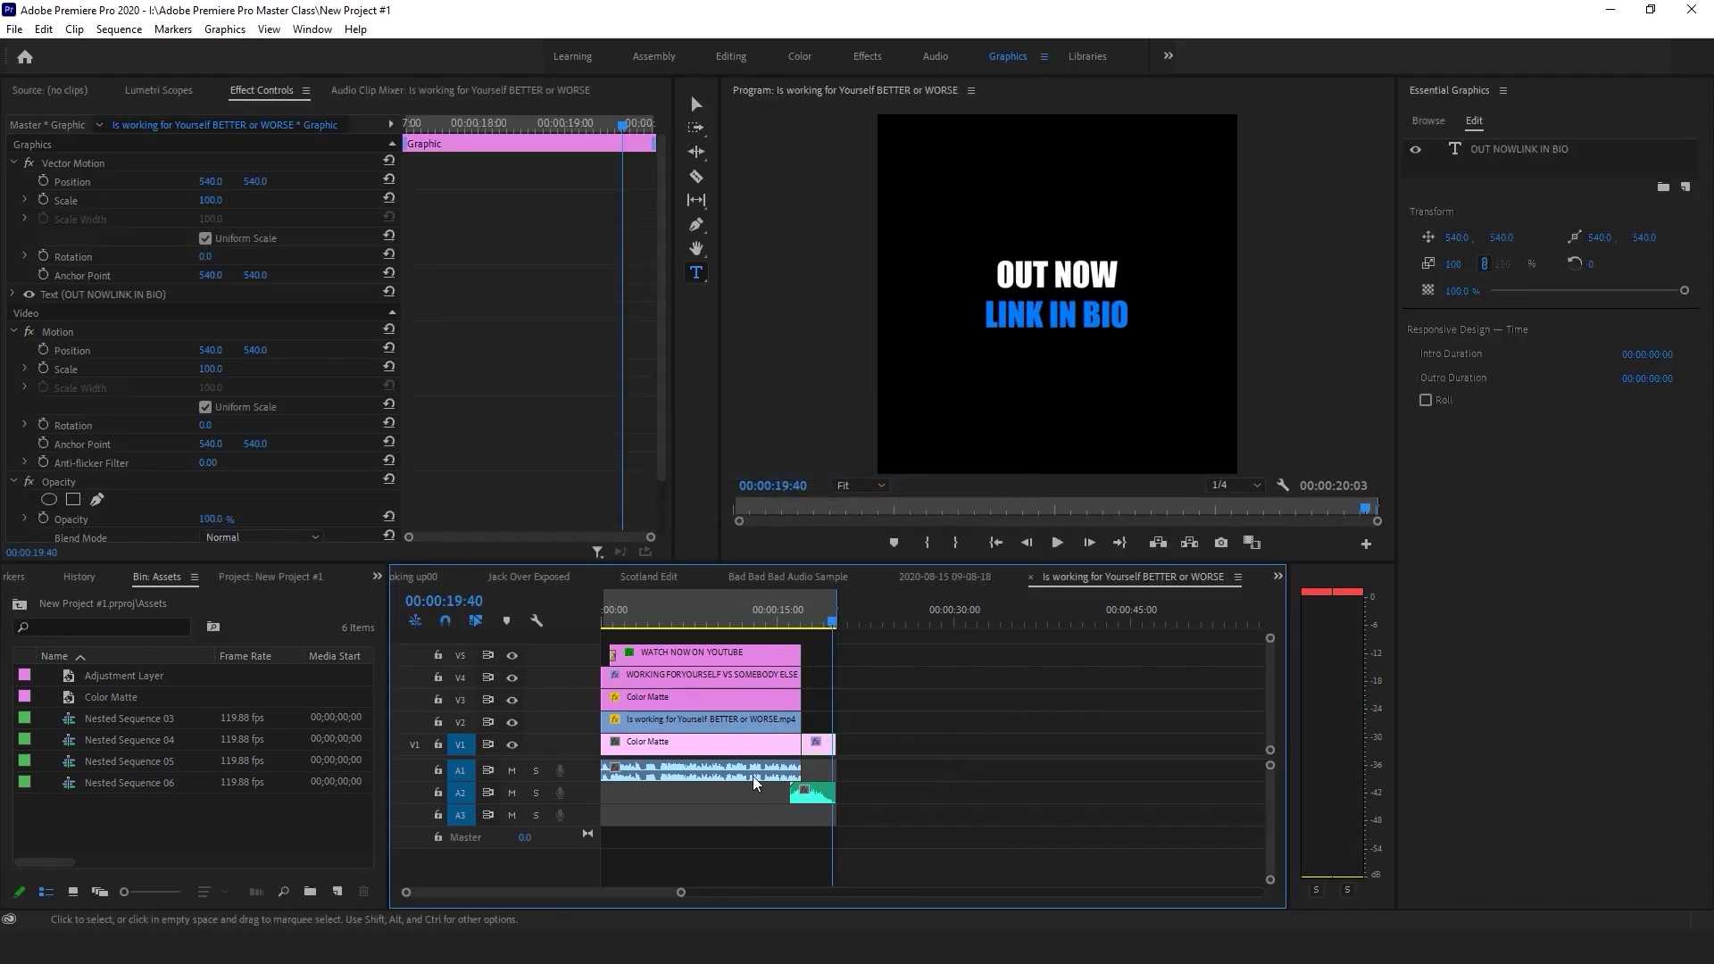
Examine the OUT NOW LINK IN BIO clip and the impact sound at the end of the timeline around 00:00:18:25.
{"action": "left_click_drag", "start_coordinate": [674, 892], "coordinate": [648, 895]}
{"action": "key", "text": "="}
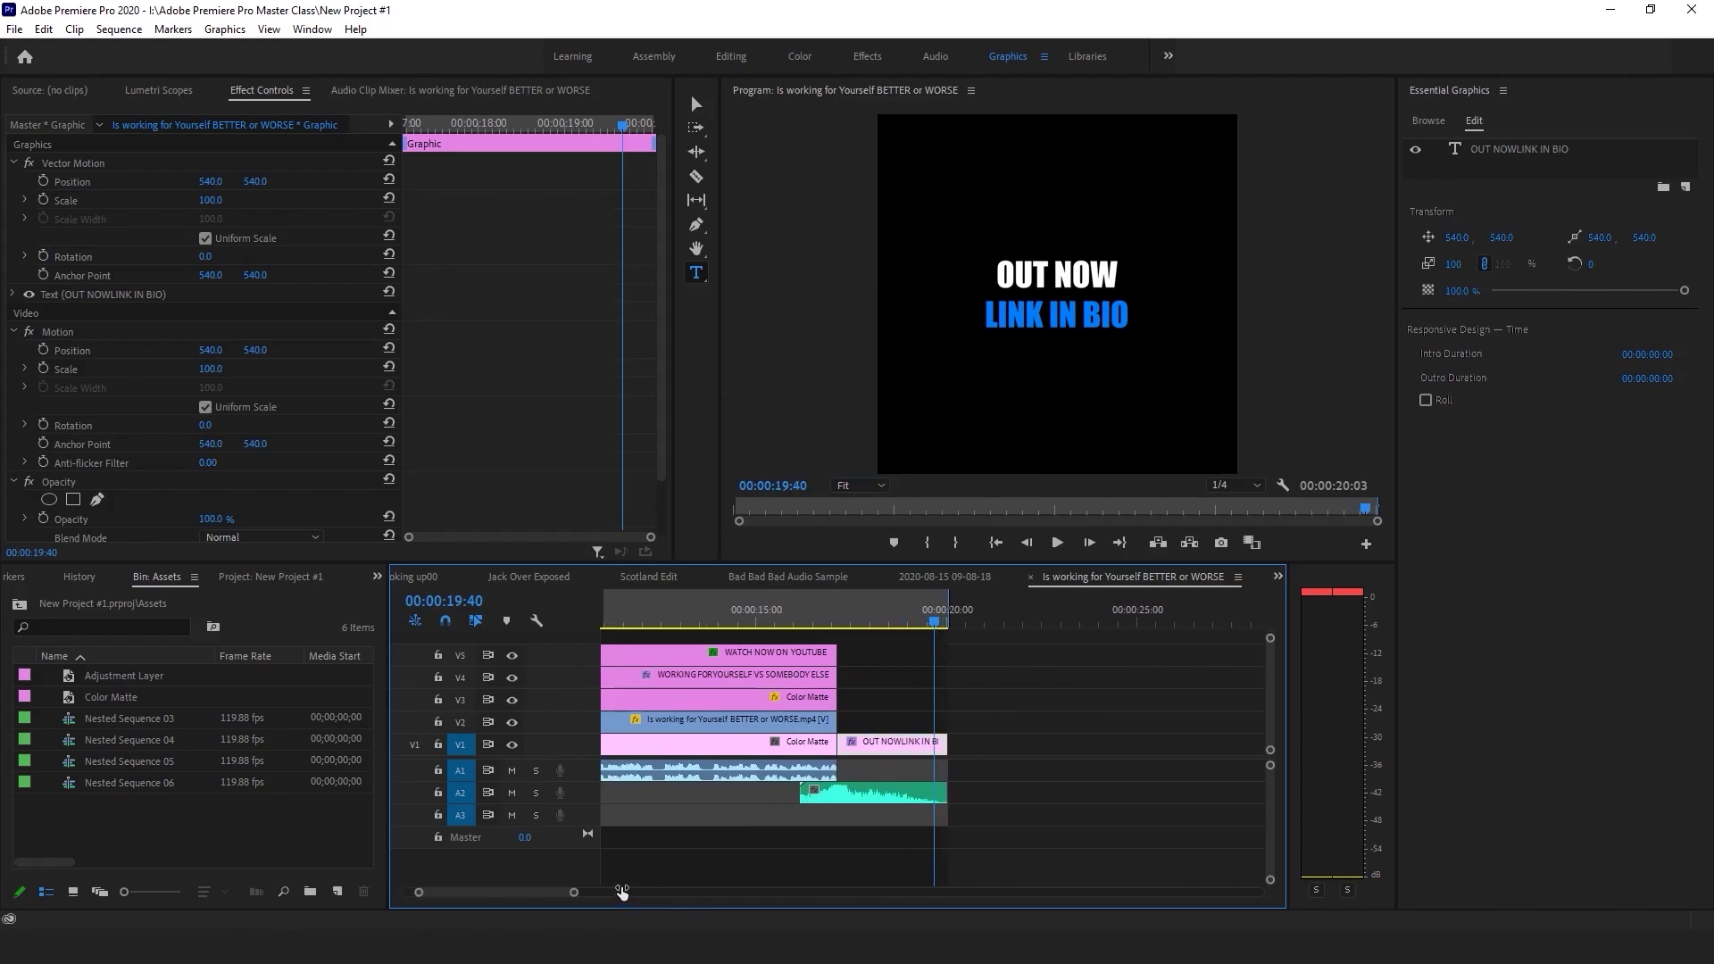
{"action": "mouse_move", "coordinate": [864, 745]}
{"action": "left_mouse_down"}
{"action": "mouse_move", "coordinate": [862, 721]}
{"action": "mouse_move", "coordinate": [884, 743]}
{"action": "left_mouse_up"}
{"action": "left_click", "coordinate": [880, 620]}
{"action": "key", "text": "v"}
{"action": "left_click", "coordinate": [982, 678]}
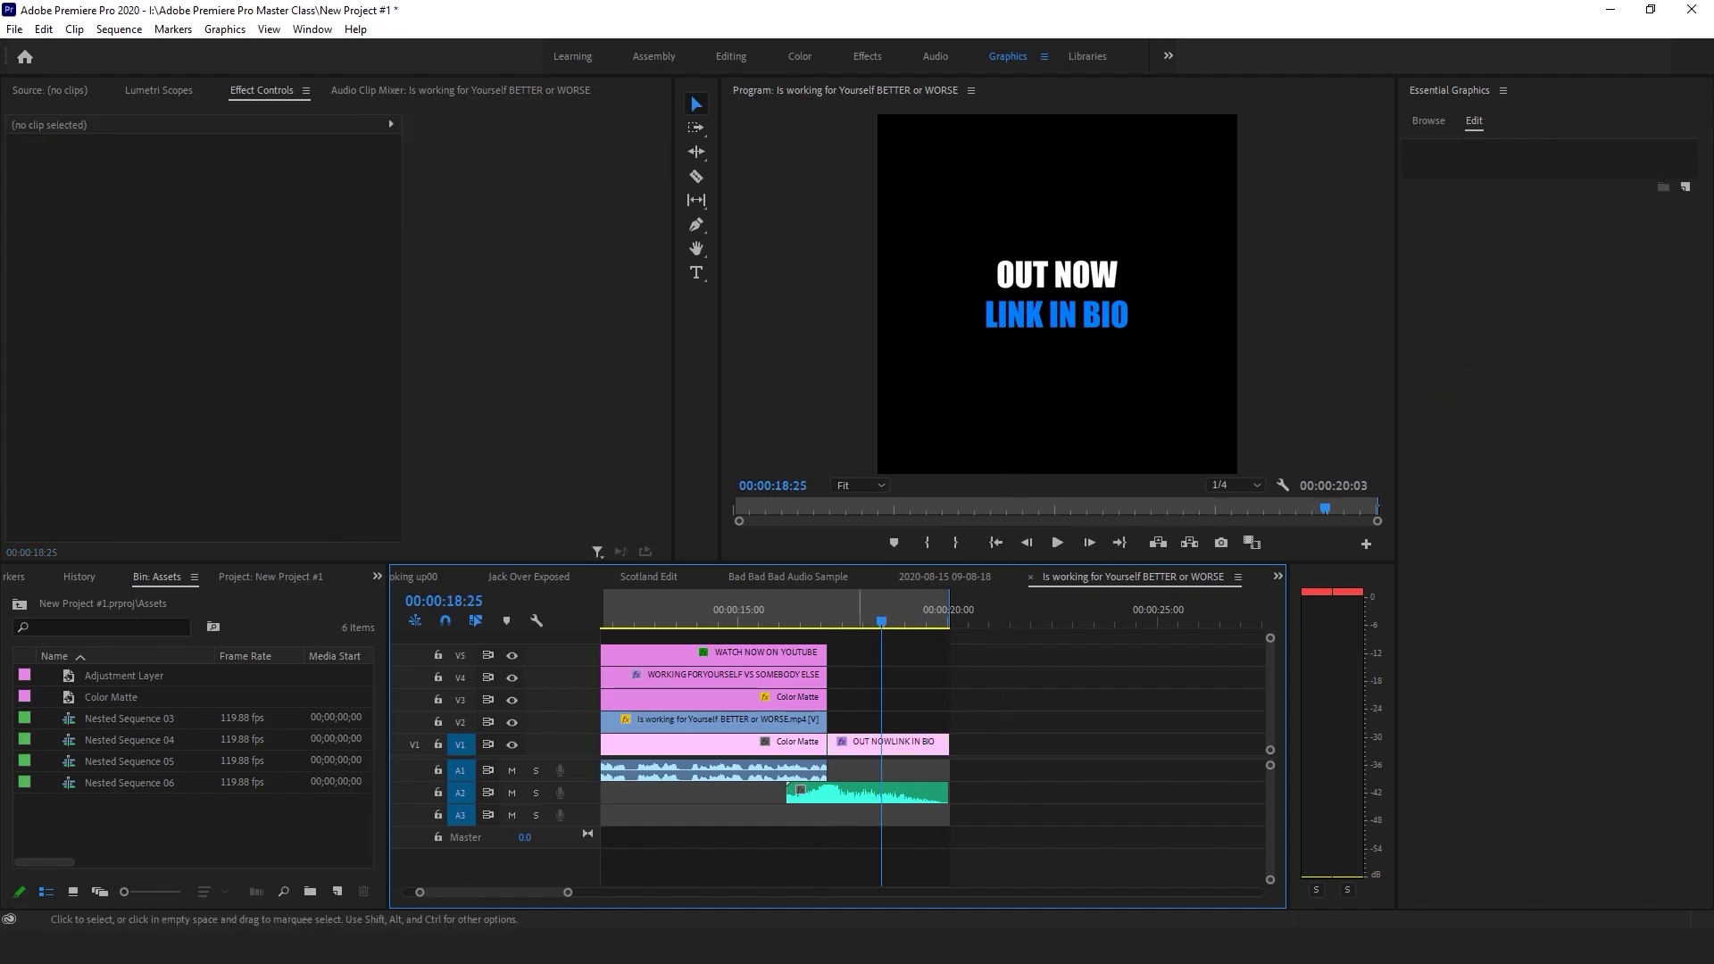
{"action": "mouse_move", "coordinate": [566, 892]}
{"action": "left_mouse_down"}
{"action": "mouse_move", "coordinate": [672, 893]}
{"action": "mouse_move", "coordinate": [535, 902]}
{"action": "mouse_move", "coordinate": [555, 893]}
{"action": "left_mouse_up"}
{"action": "left_click_drag", "start_coordinate": [555, 897], "coordinate": [783, 895]}
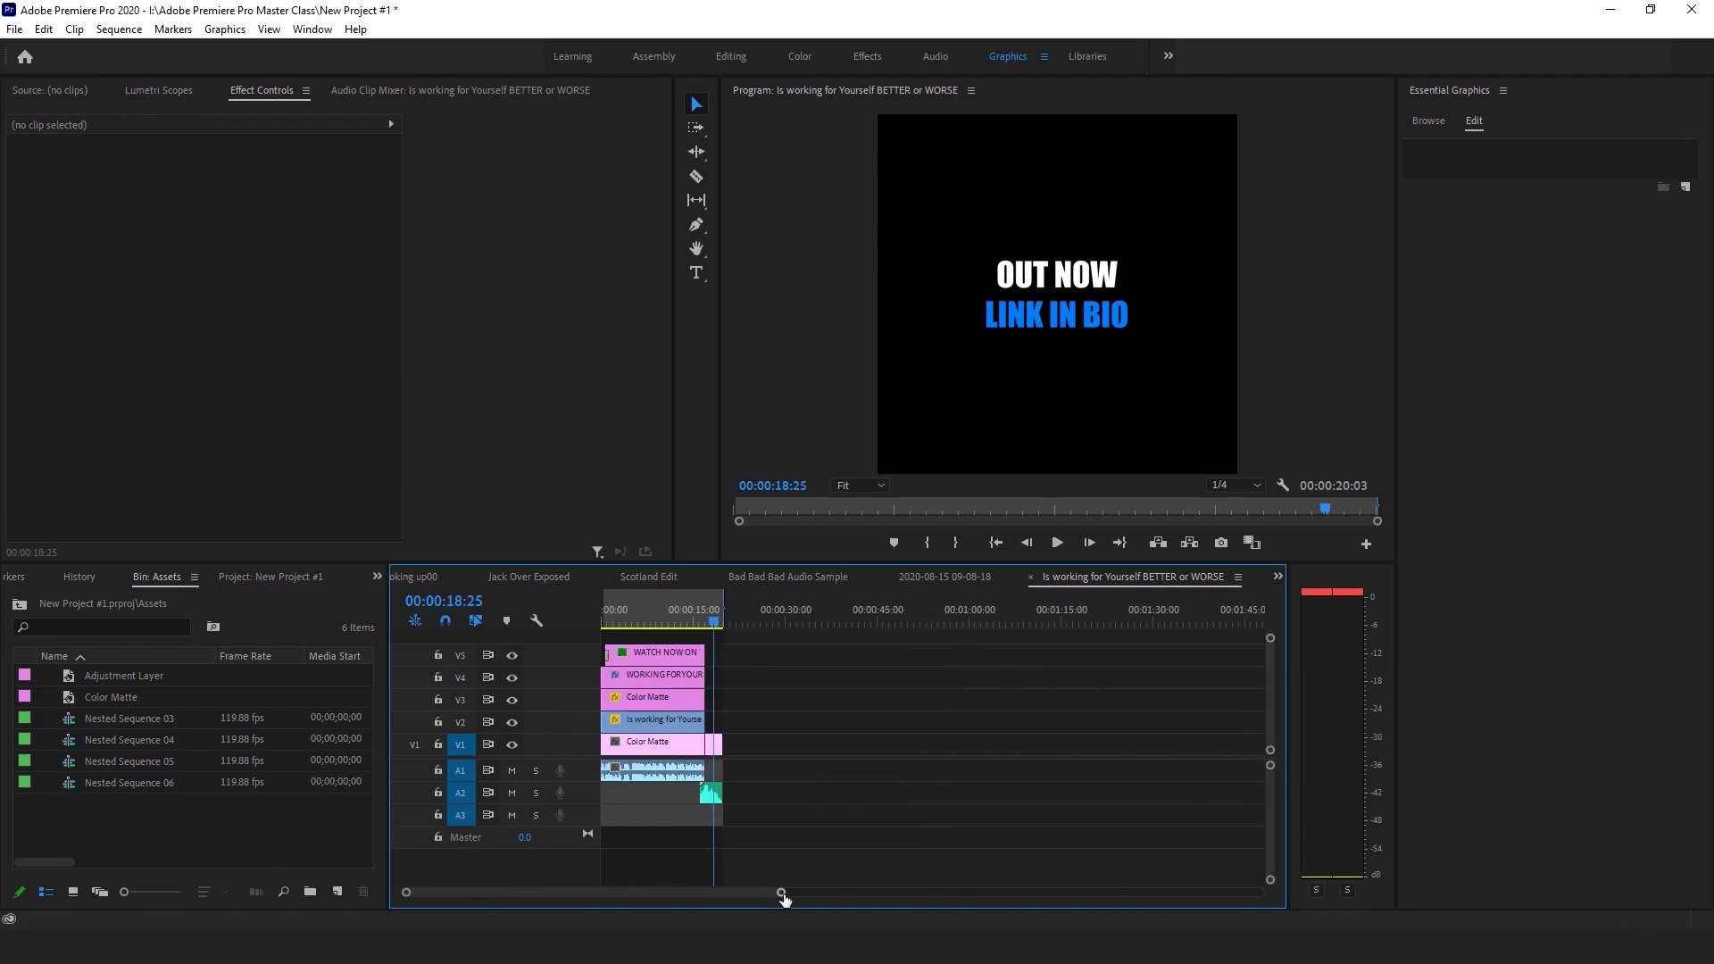
Save the project, open the export settings for the sequence and choose the High Quality 1080p HD preset.
{"action": "key", "text": "ctrl+s"}
{"action": "left_click", "coordinate": [662, 620]}
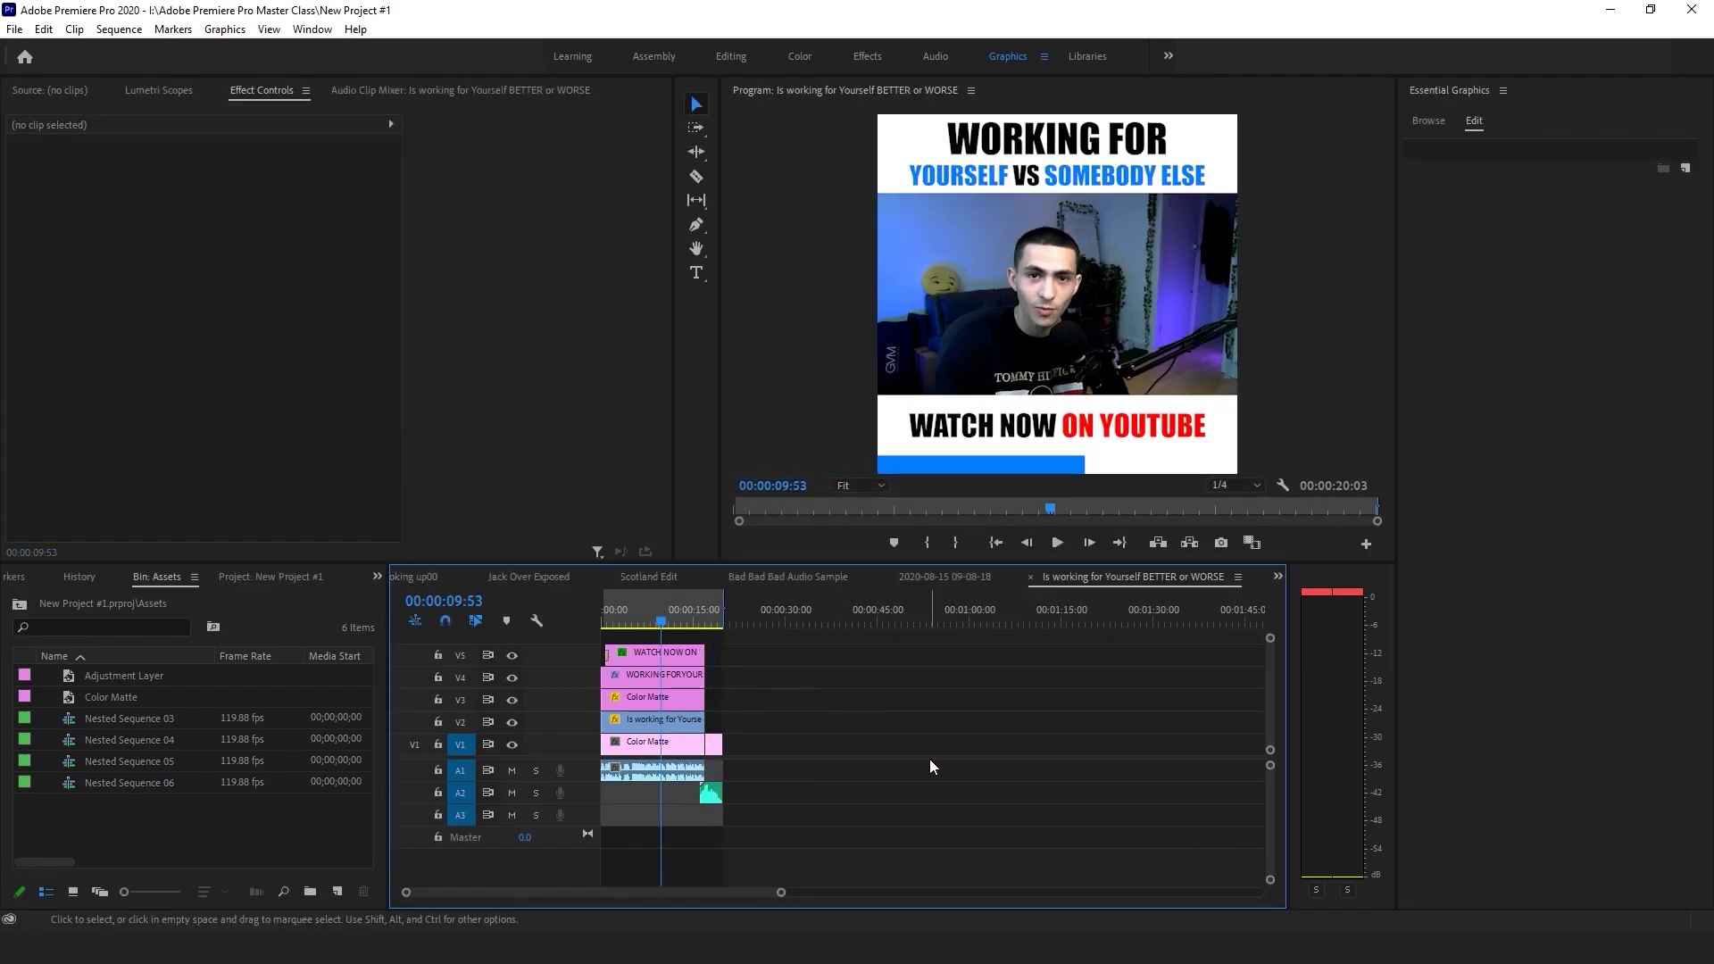
{"action": "key", "text": "ctrl+m"}
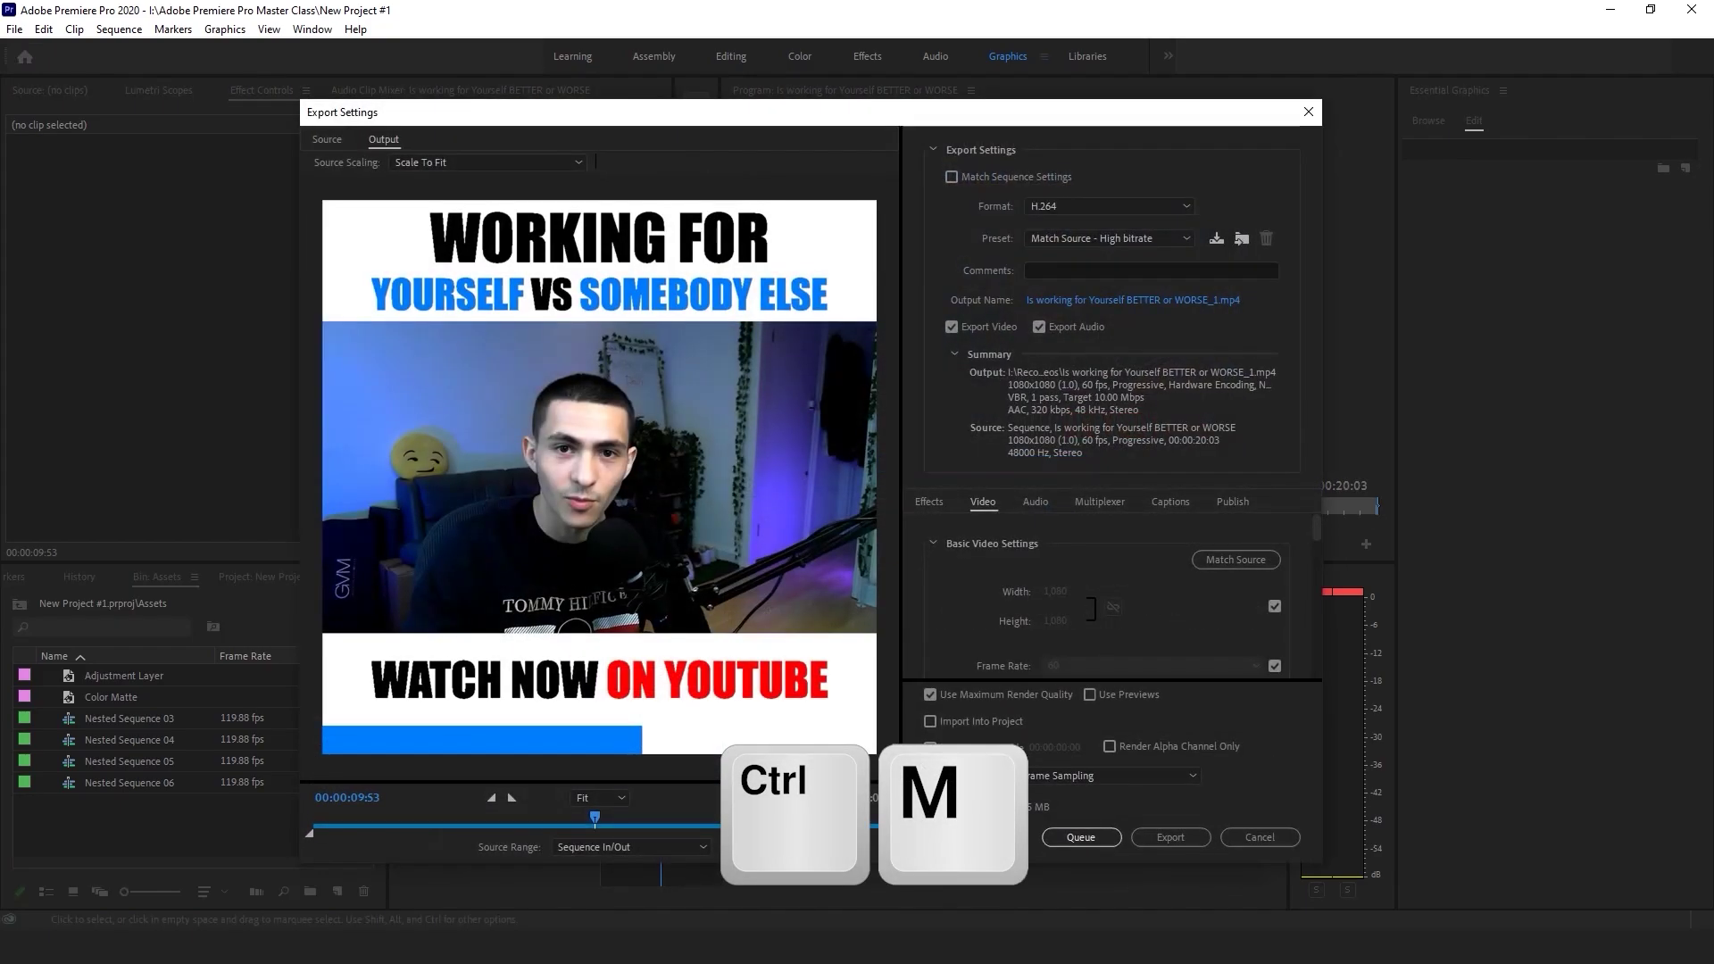
{"action": "left_click", "coordinate": [1074, 239]}
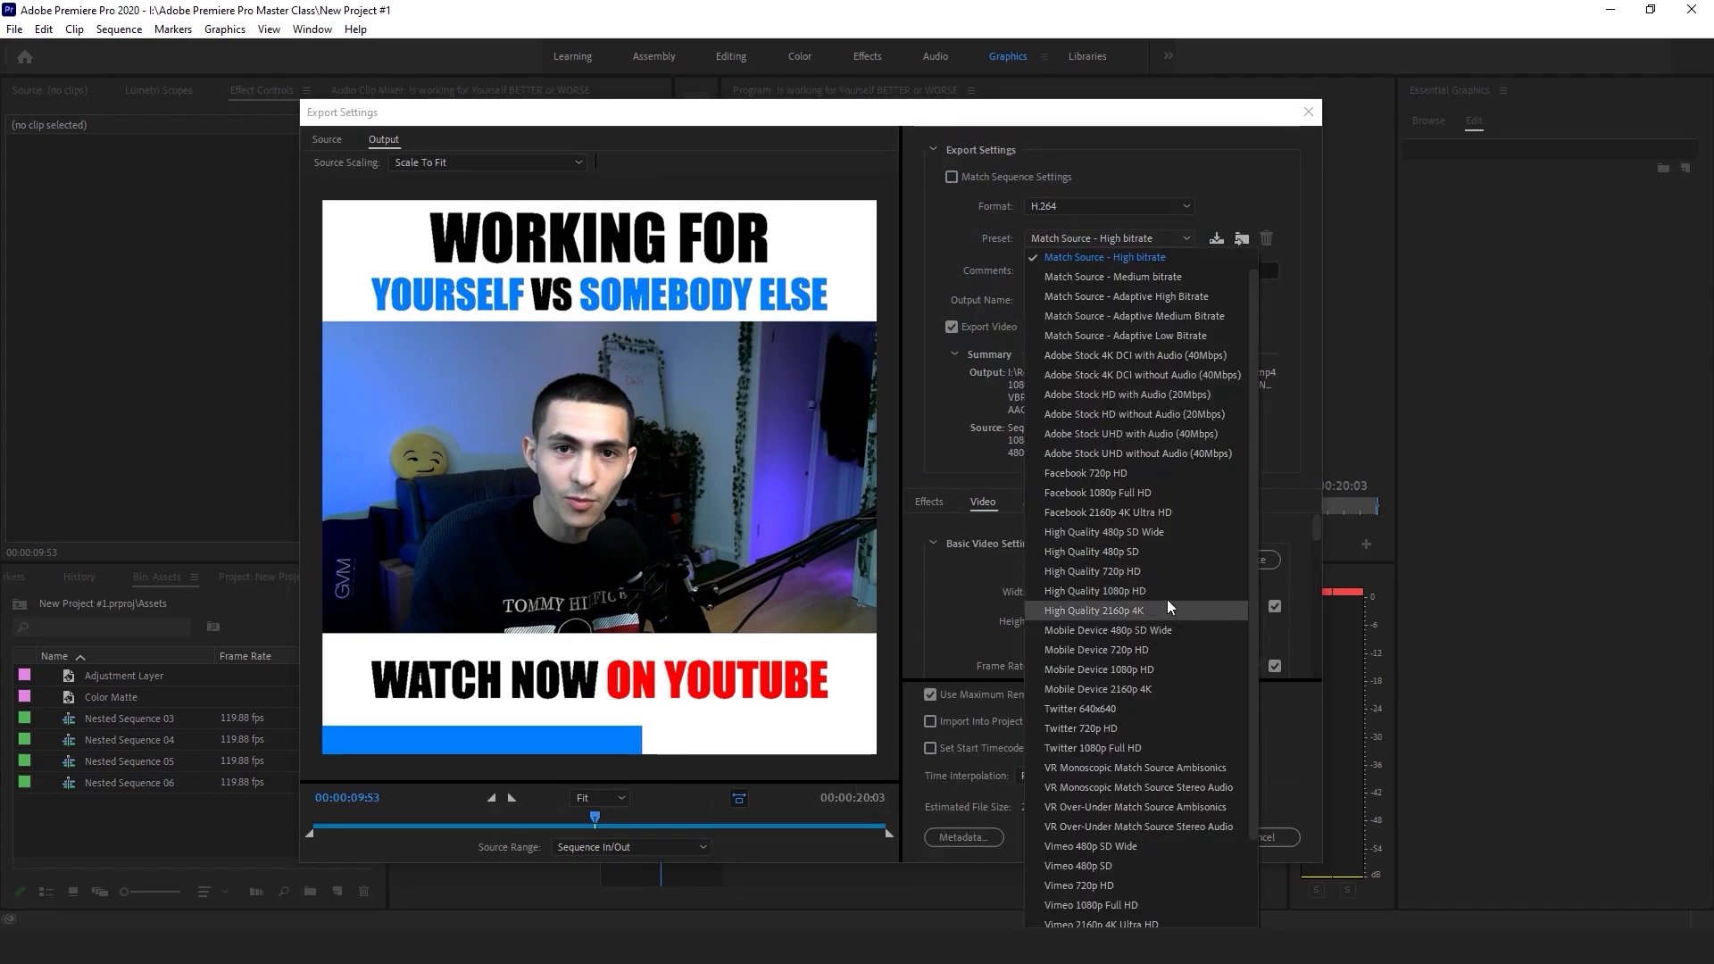
{"action": "key", "text": "Escape"}
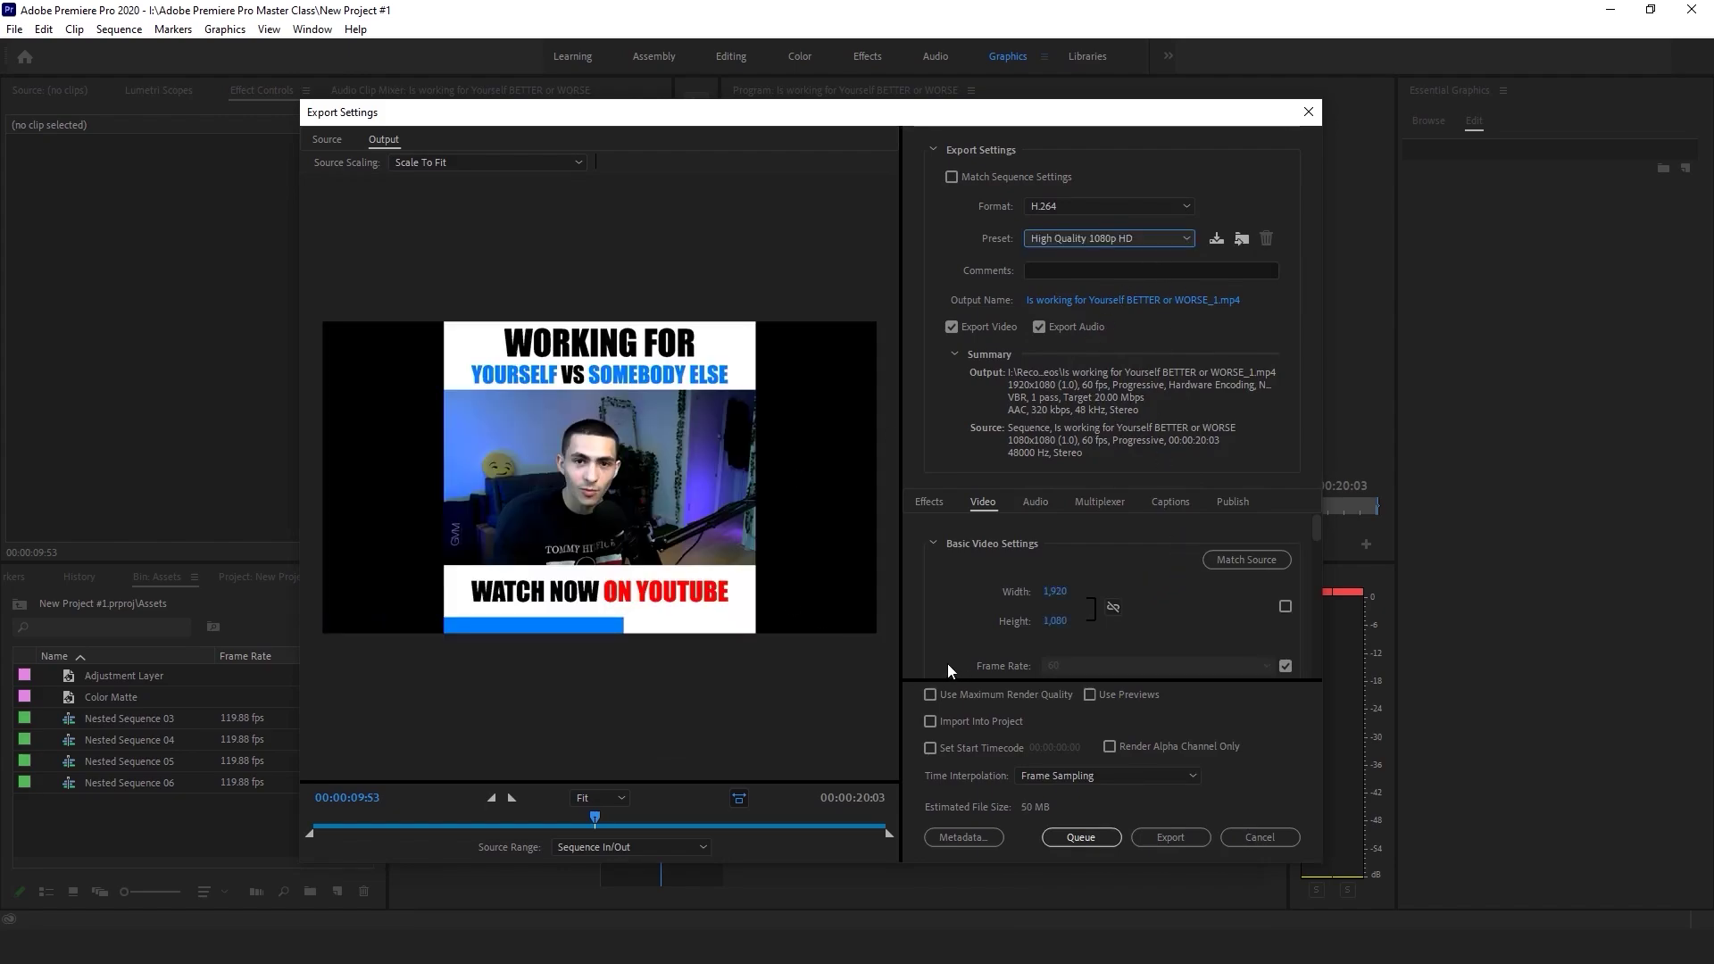
Set the export width to 1080 and enable Use Maximum Render Quality.
{"action": "left_click", "coordinate": [1062, 586]}
{"action": "type", "text": "1080"}
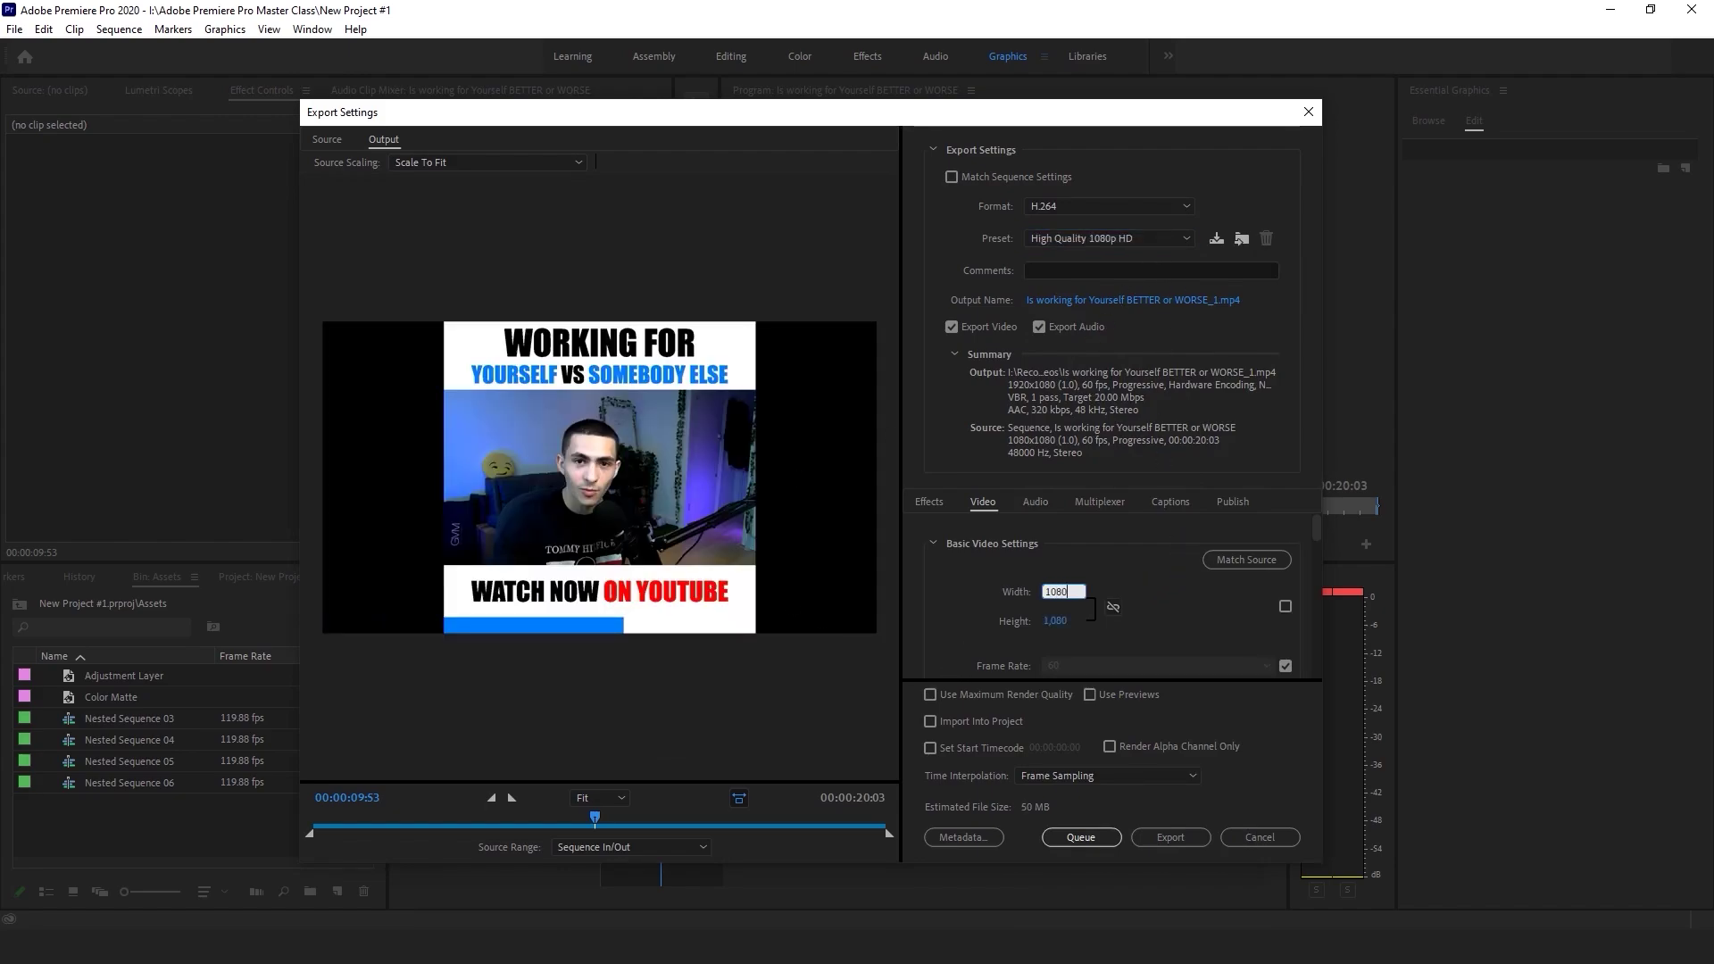
{"action": "key", "text": "Return"}
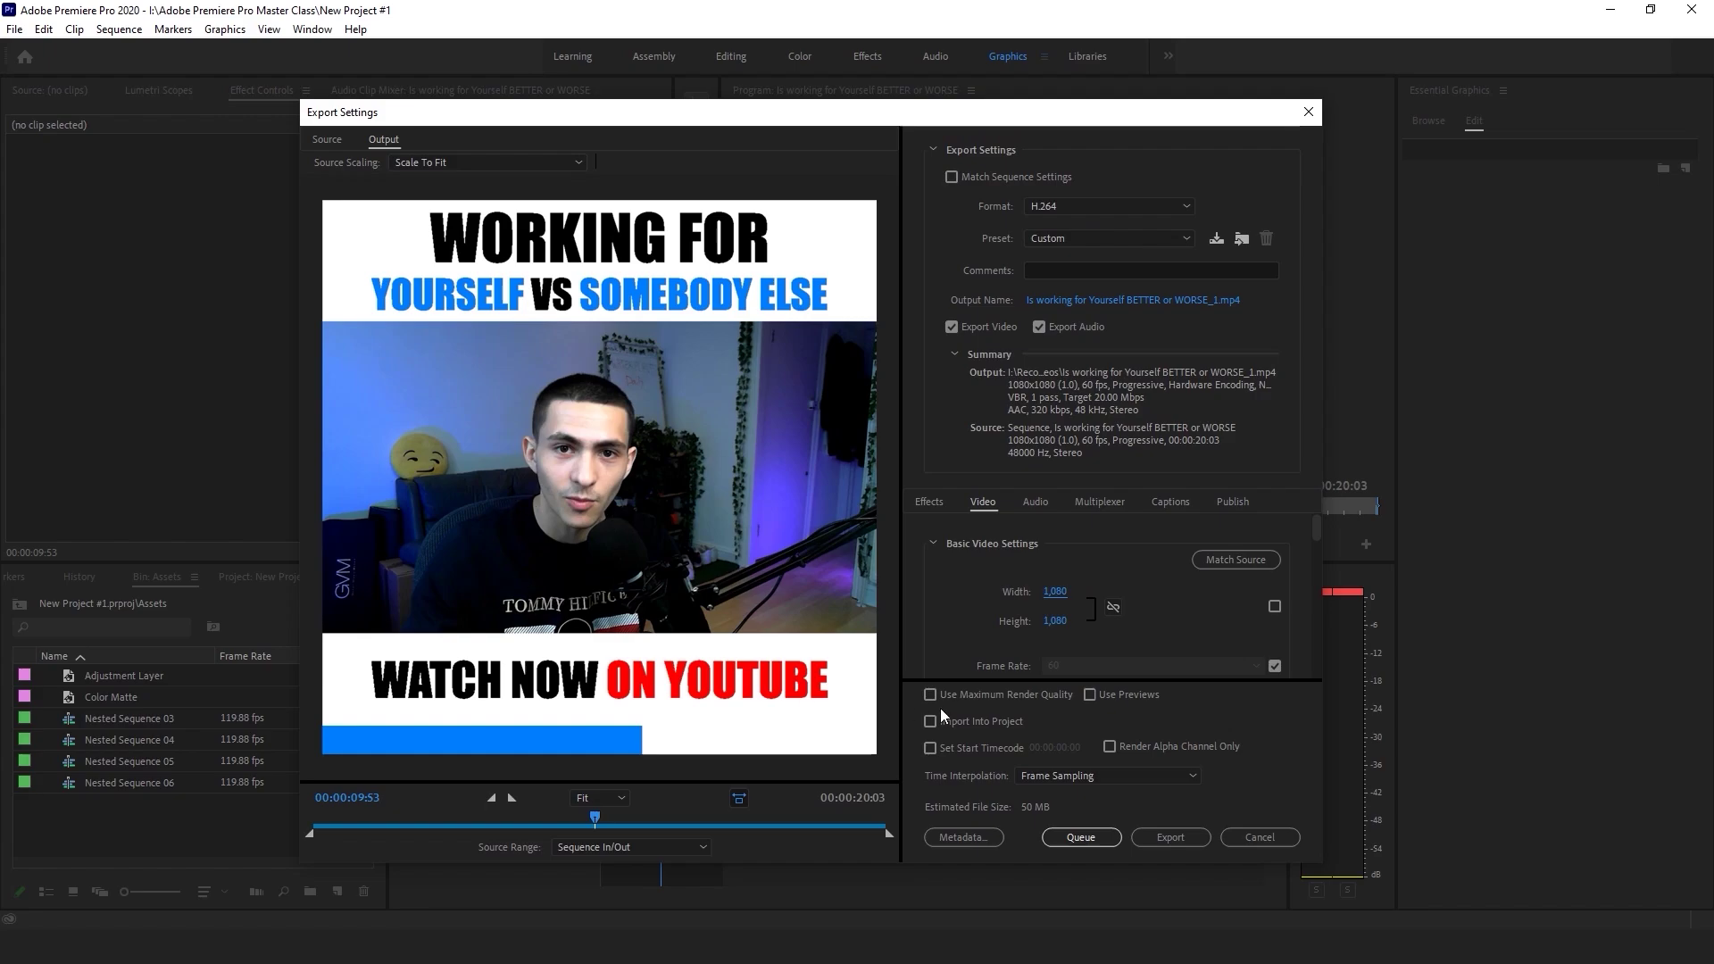
{"action": "scroll", "coordinate": [948, 592], "scroll_direction": "down", "scroll_amount": 2}
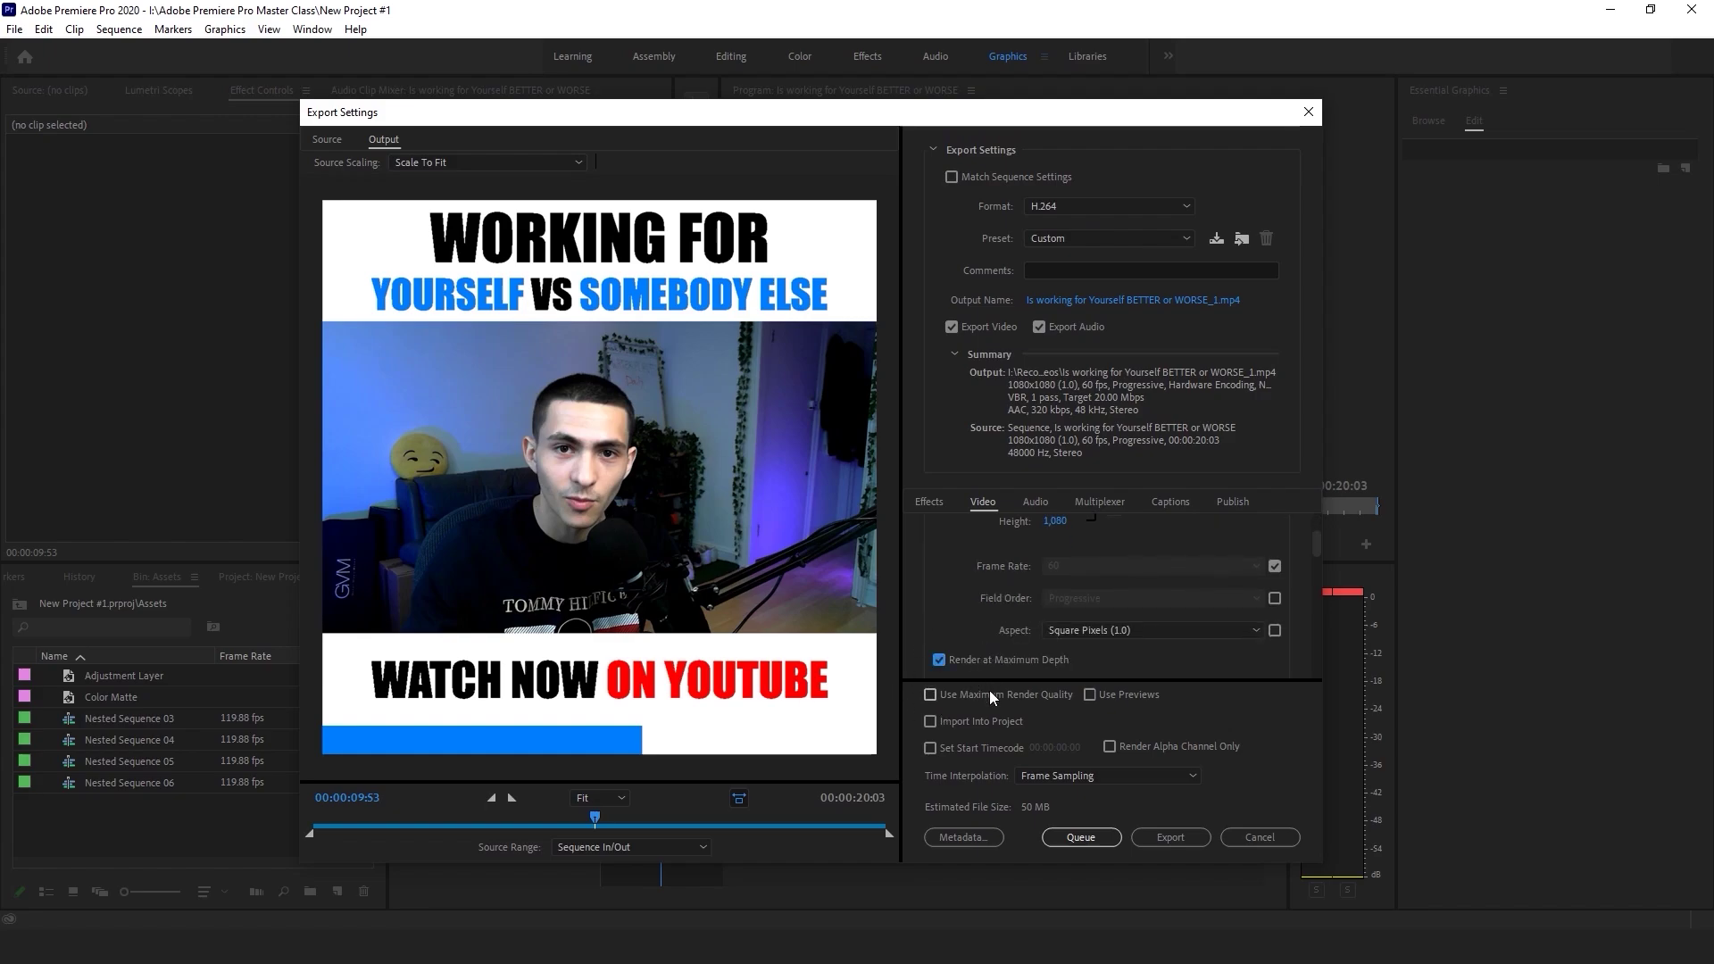
{"action": "left_click", "coordinate": [989, 693]}
Browse the export's output location to the BONUS folder inside Adobe Premiere Pro Master Class on the Seagate Portable Drive.
{"action": "left_click", "coordinate": [1205, 299]}
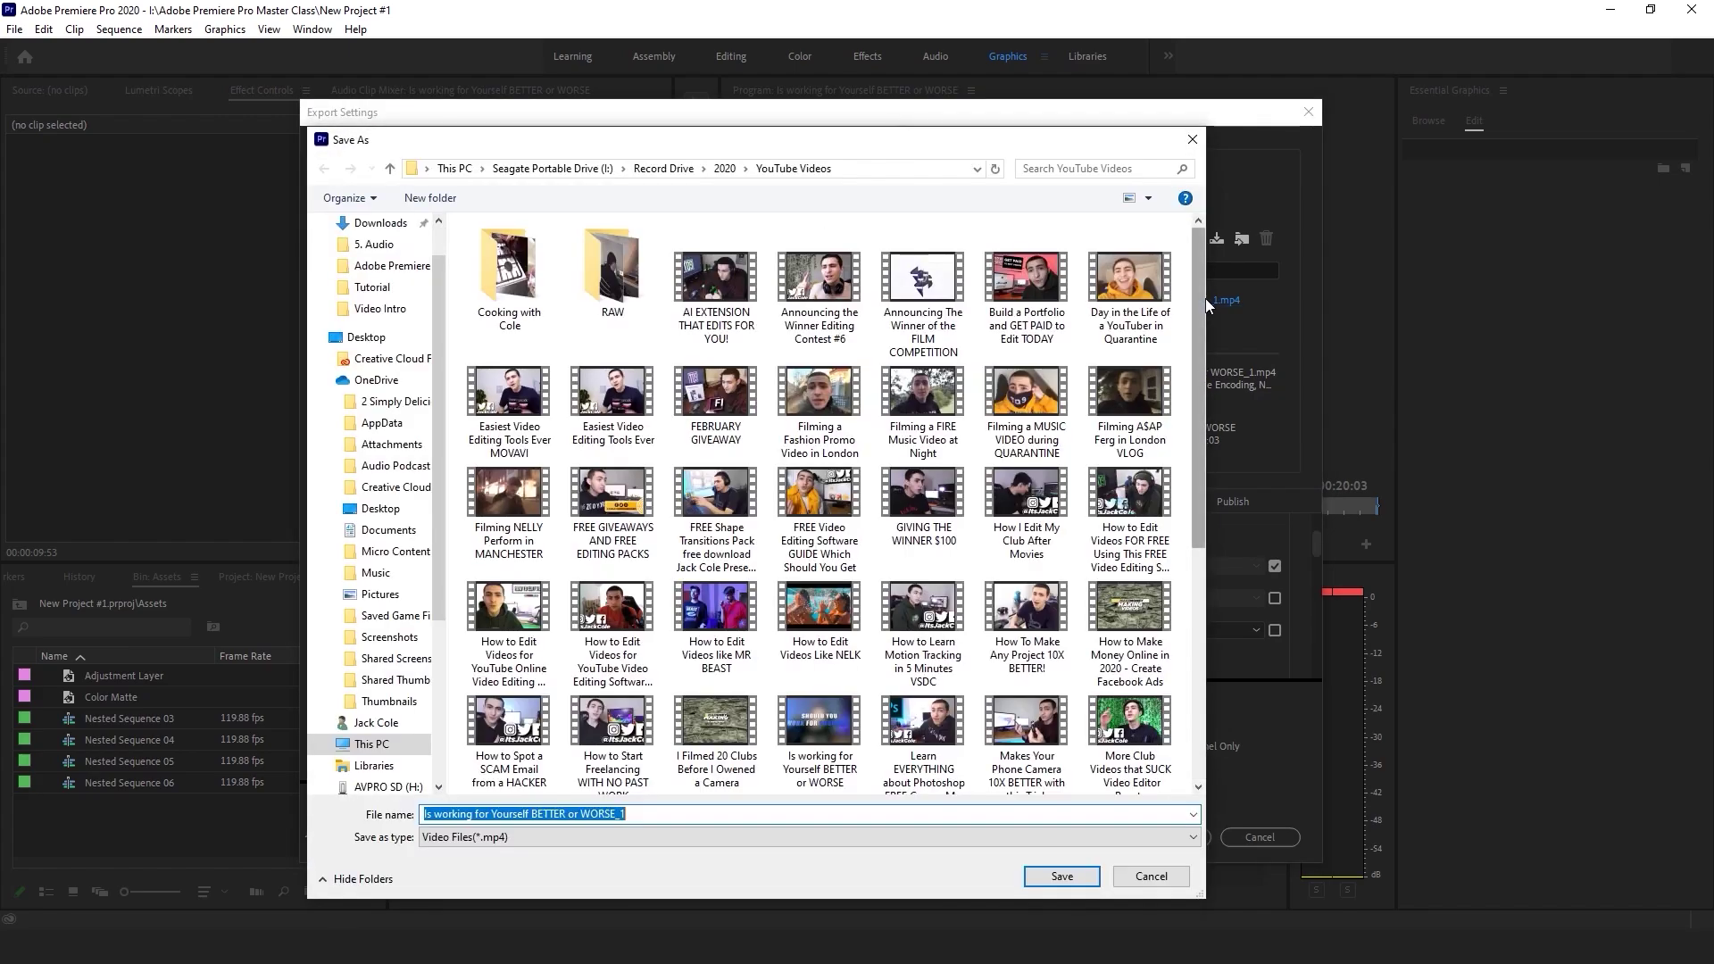
{"action": "left_click", "coordinate": [663, 168]}
{"action": "left_click", "coordinate": [552, 168]}
{"action": "left_click", "coordinate": [553, 249]}
{"action": "double_click", "coordinate": [554, 249]}
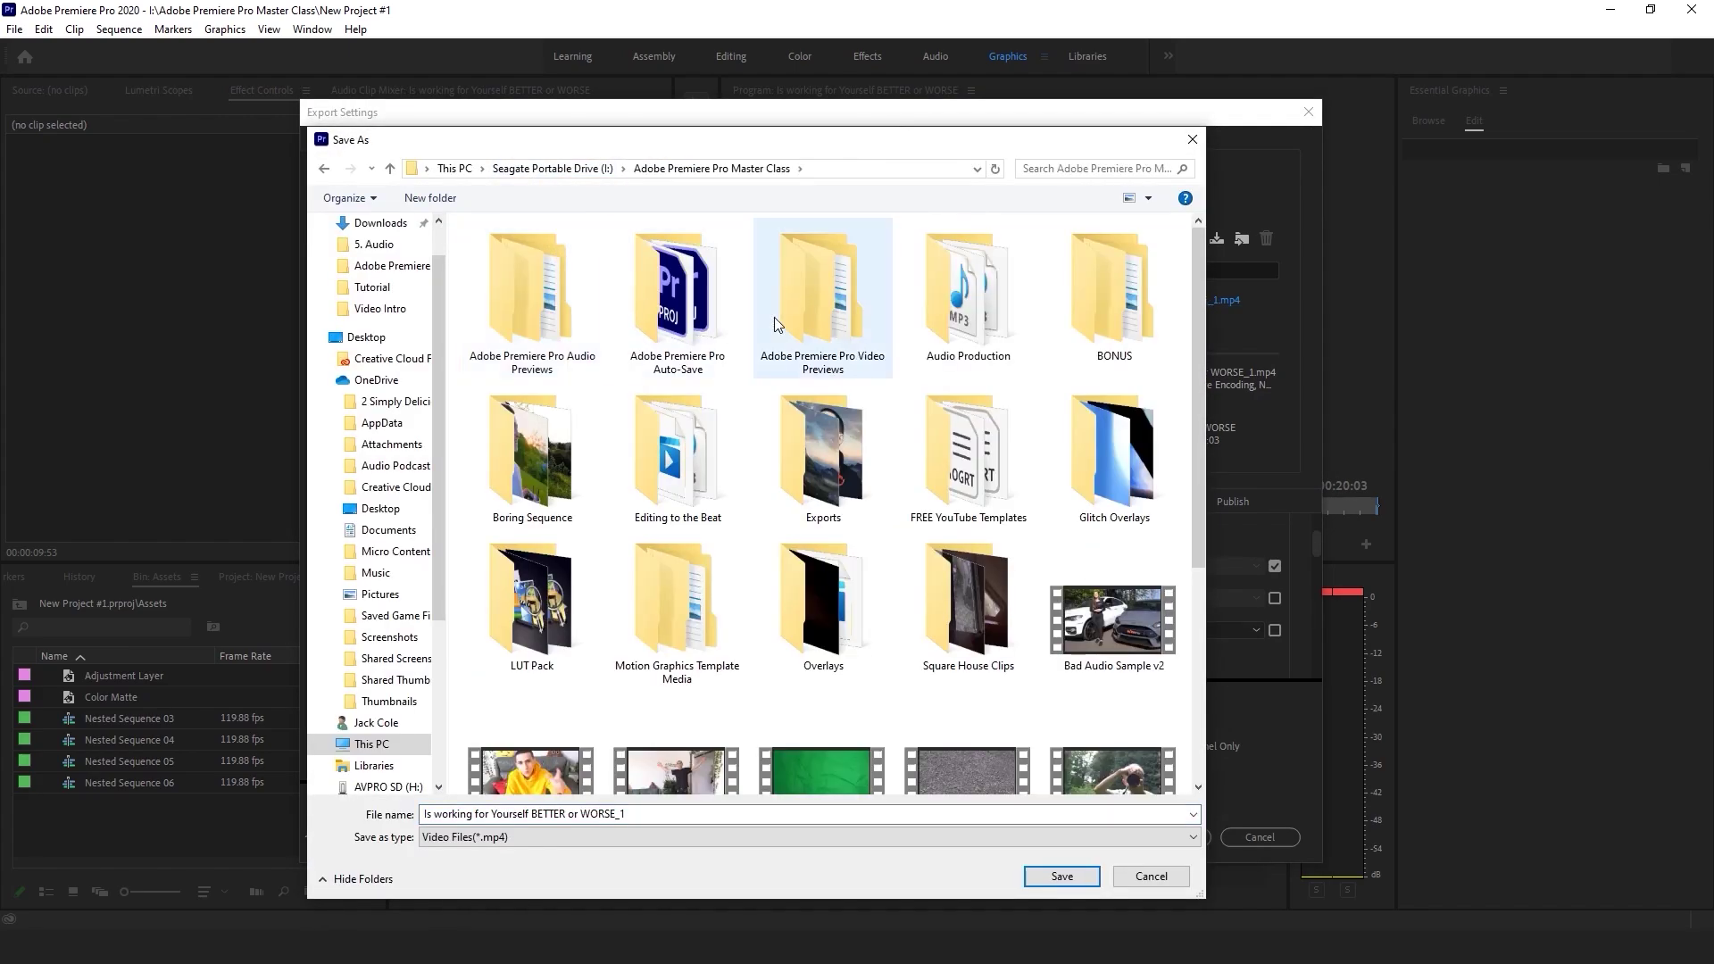
{"action": "double_click", "coordinate": [1113, 286]}
Create a folder named Micro Content inside BONUS and open it as the save location.
{"action": "right_click", "coordinate": [649, 528]}
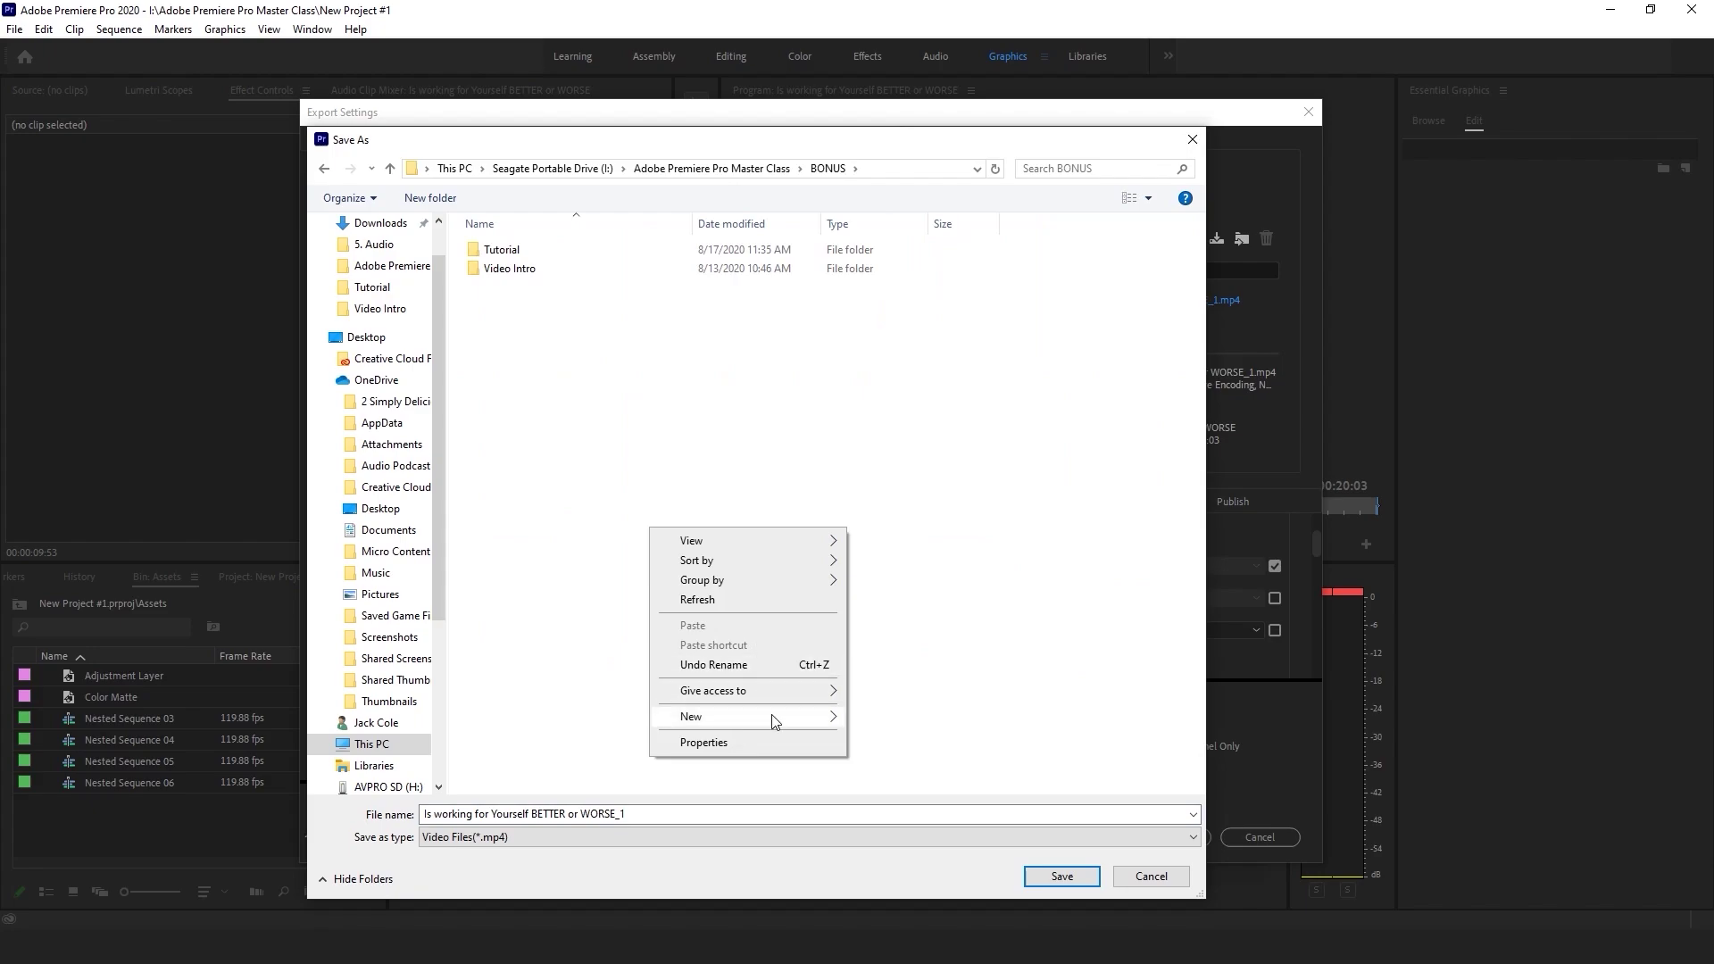
{"action": "mouse_move", "coordinate": [776, 716]}
{"action": "left_click", "coordinate": [879, 720]}
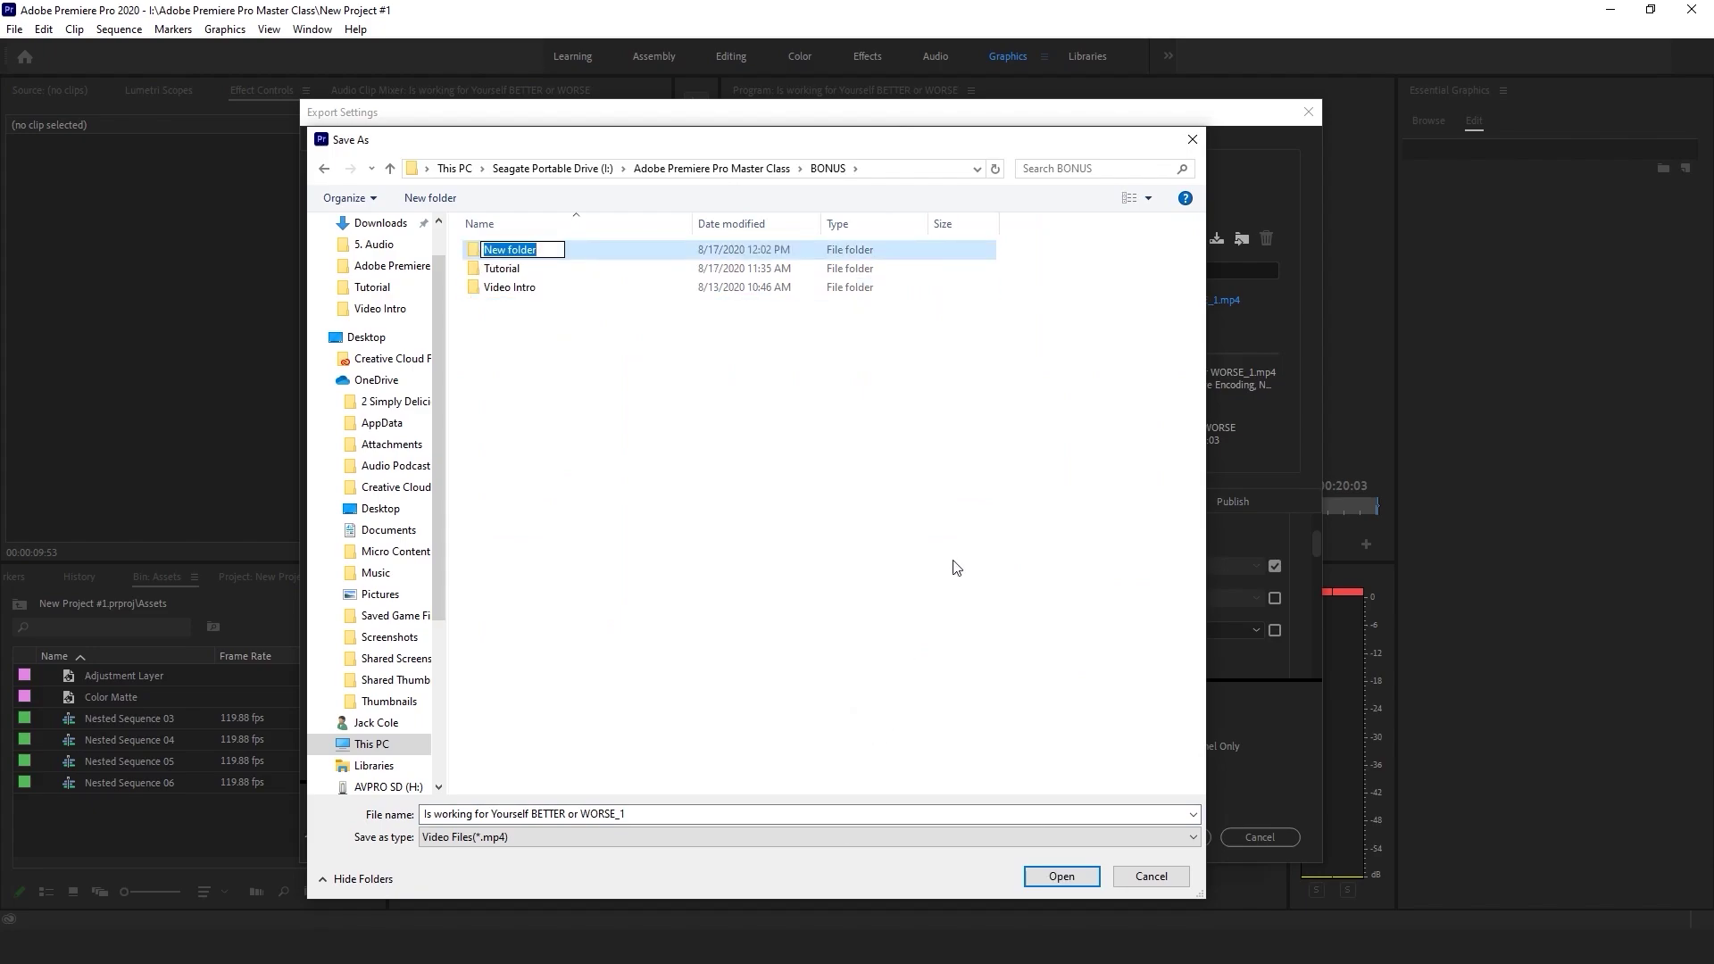
{"action": "type", "text": "Micro Content"}
{"action": "key", "text": "Return"}
{"action": "key", "text": "Return"}
Name the output file Micro Content Teaser, save that name and export the video.
{"action": "left_click", "coordinate": [814, 813]}
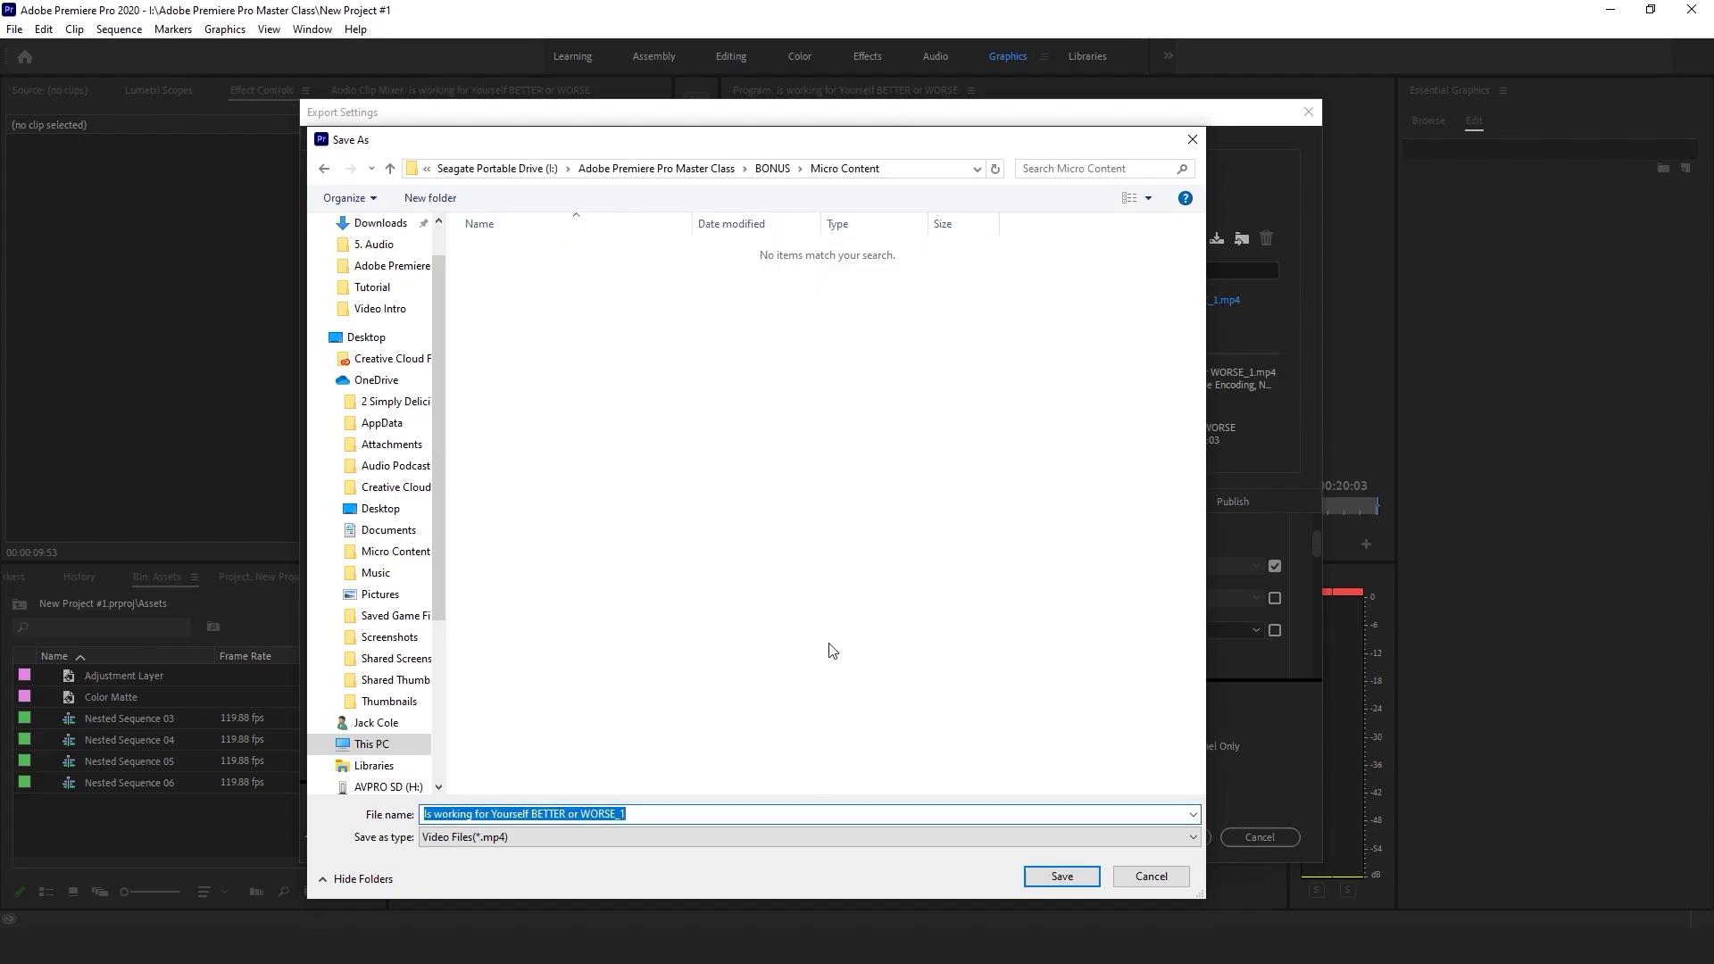
{"action": "type", "text": "Micro Conten"}
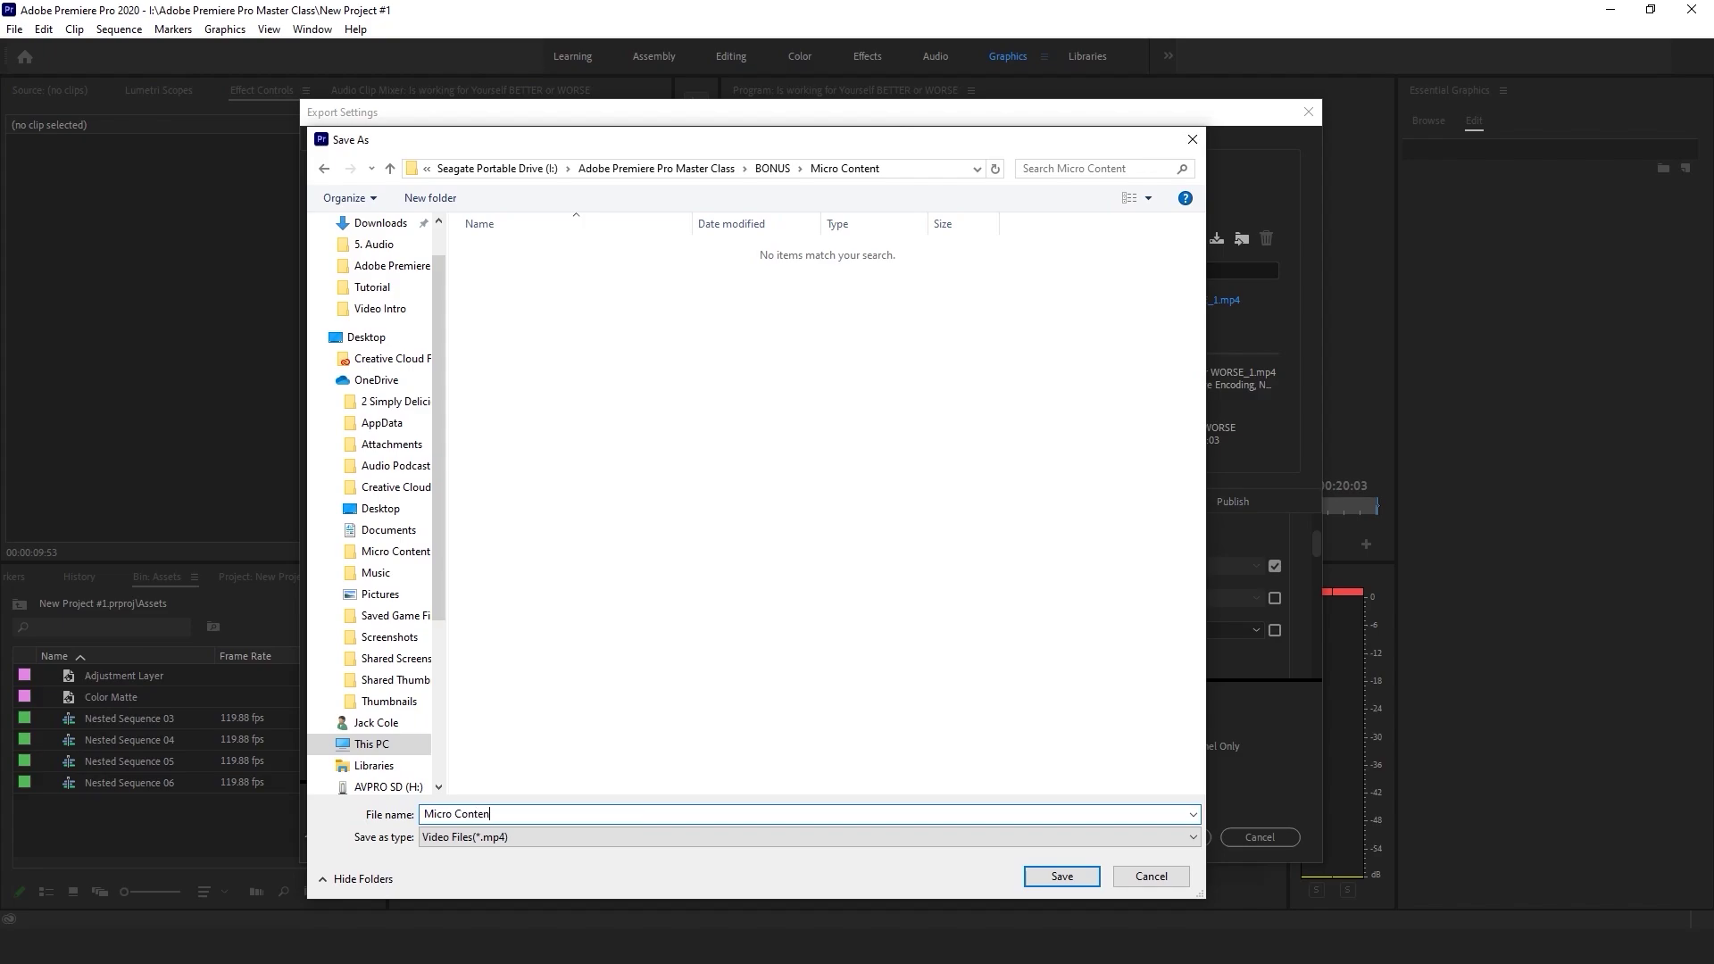
{"action": "type", "text": "t Teaser"}
{"action": "key", "text": "Return"}
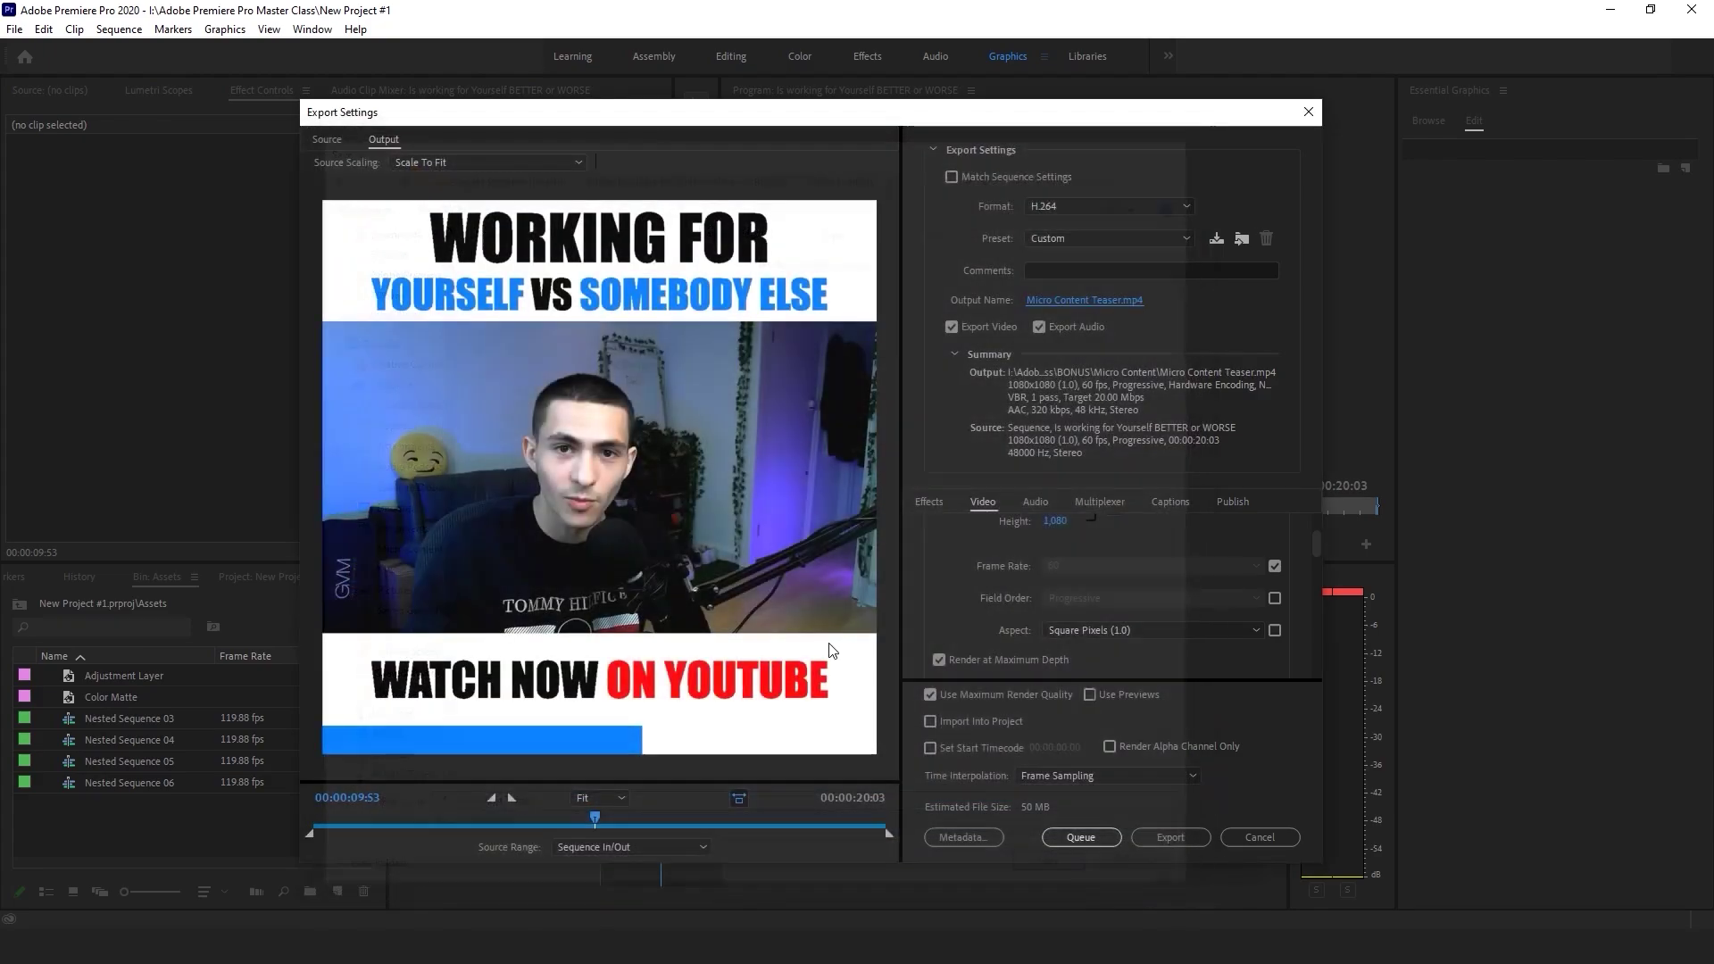
{"action": "left_click", "coordinate": [1151, 839]}
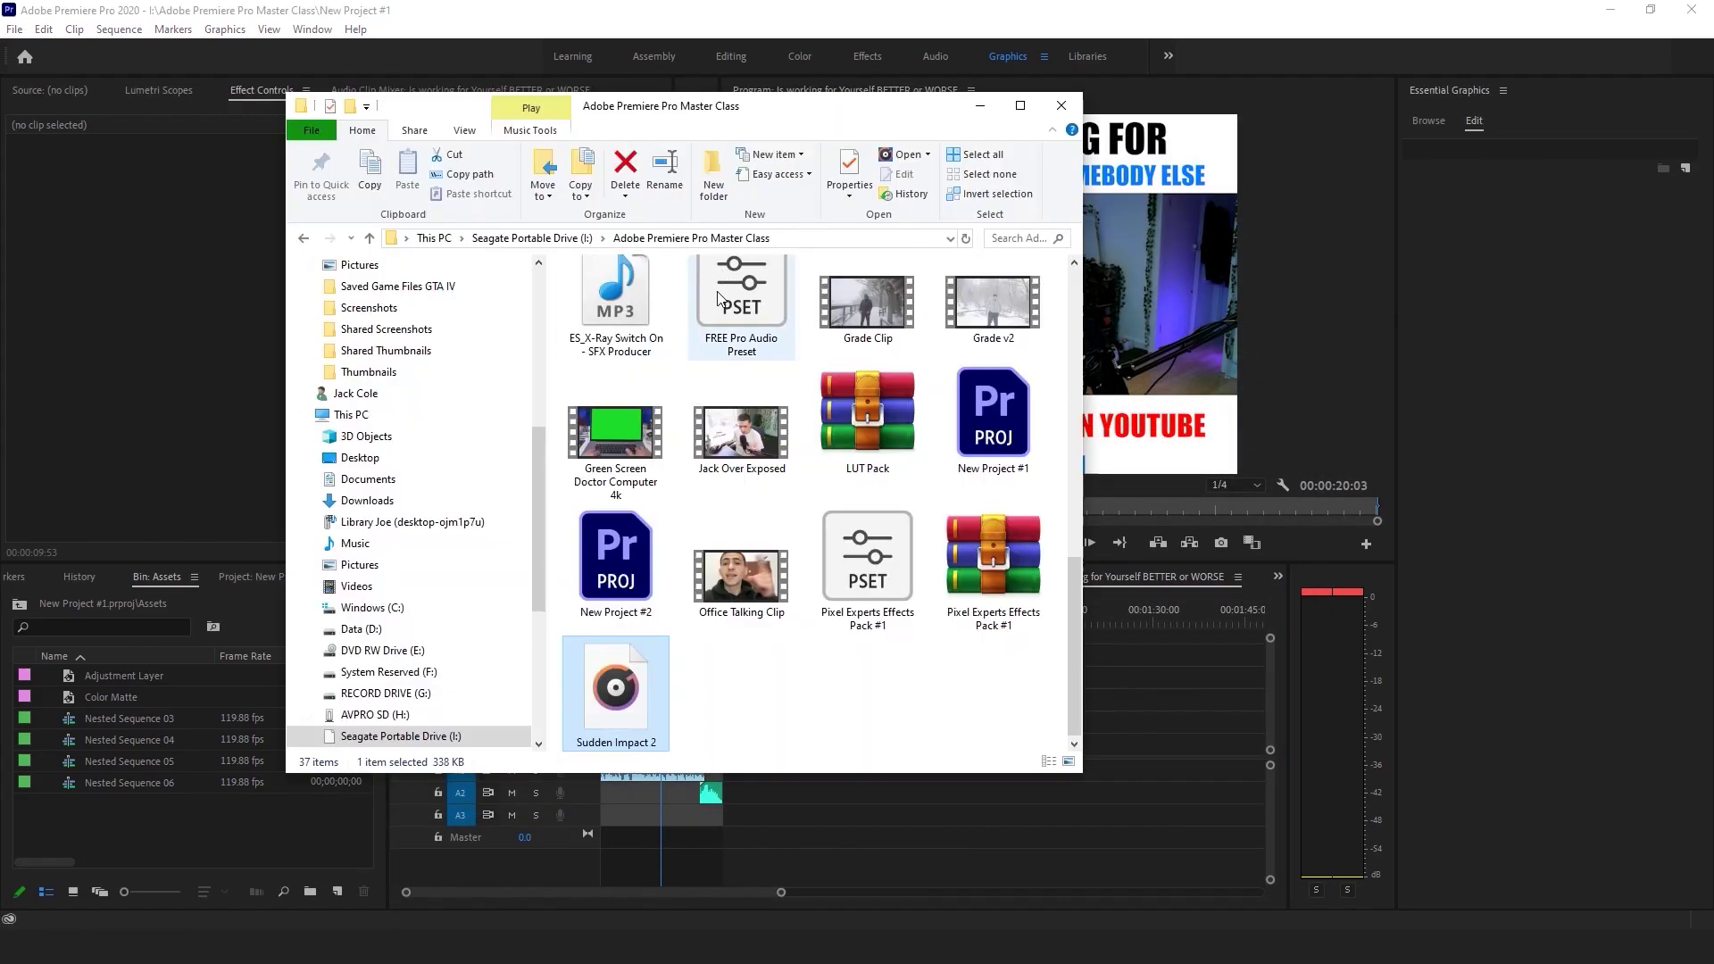
In File Explorer, open the exported Micro Content Teaser video from the BONUS > Micro Content folder.
{"action": "scroll", "coordinate": [710, 508], "scroll_direction": "up", "scroll_amount": 6}
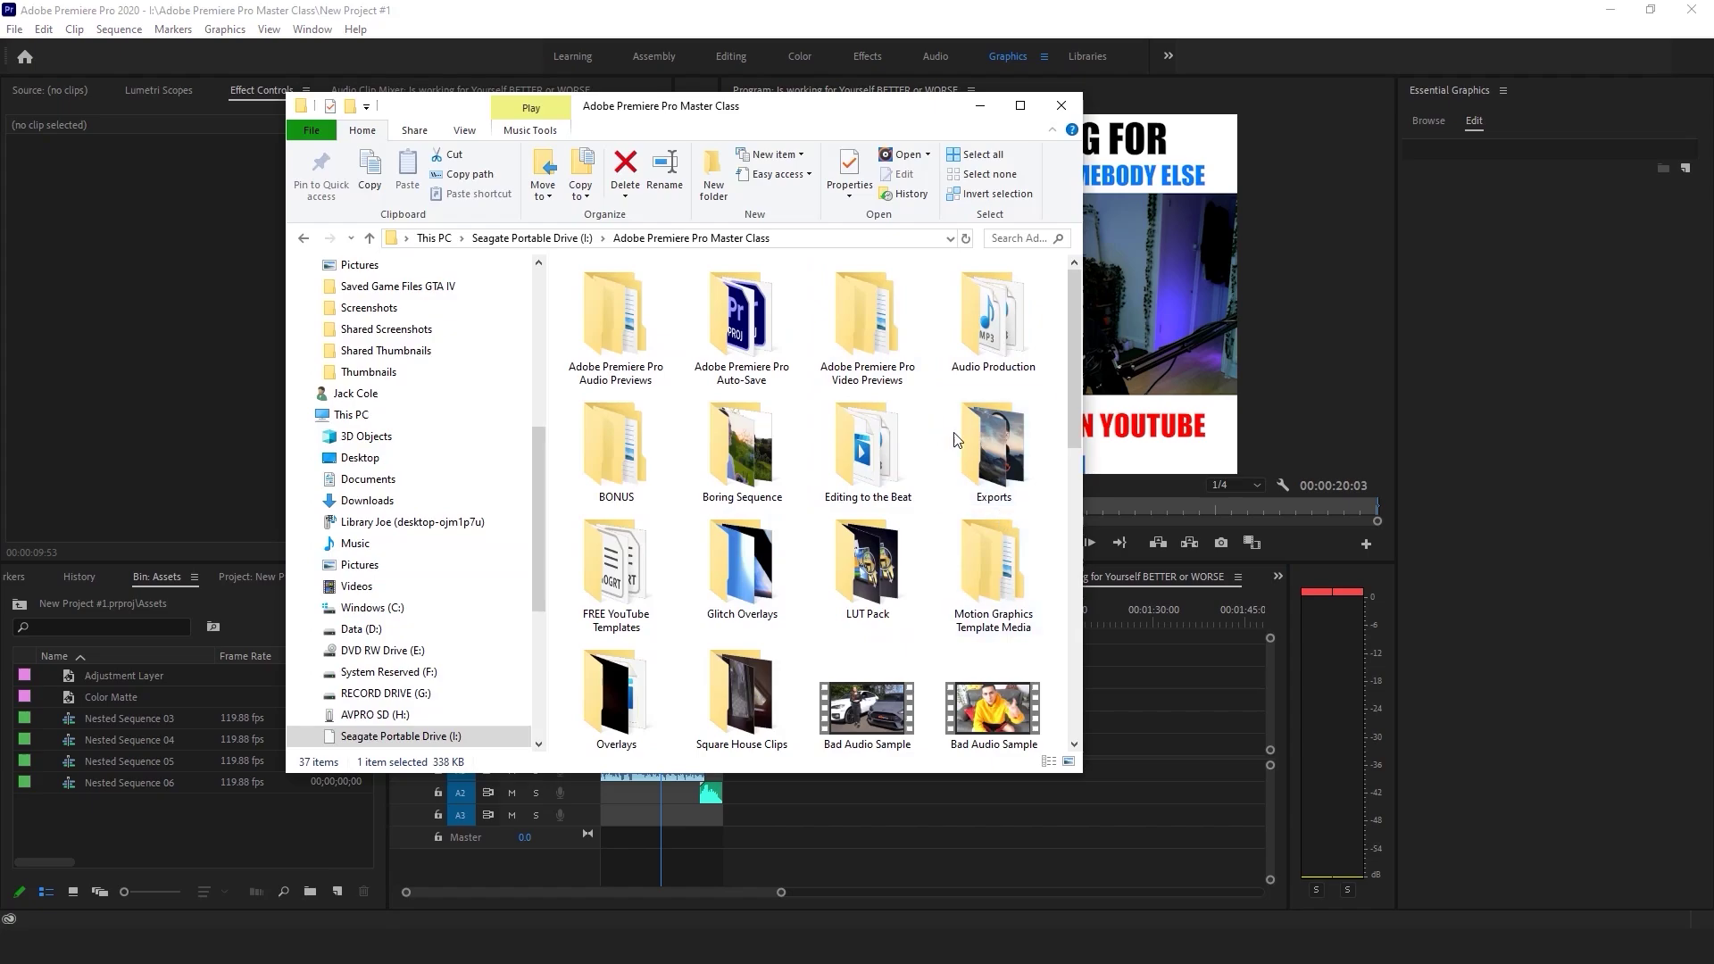
{"action": "double_click", "coordinate": [640, 448]}
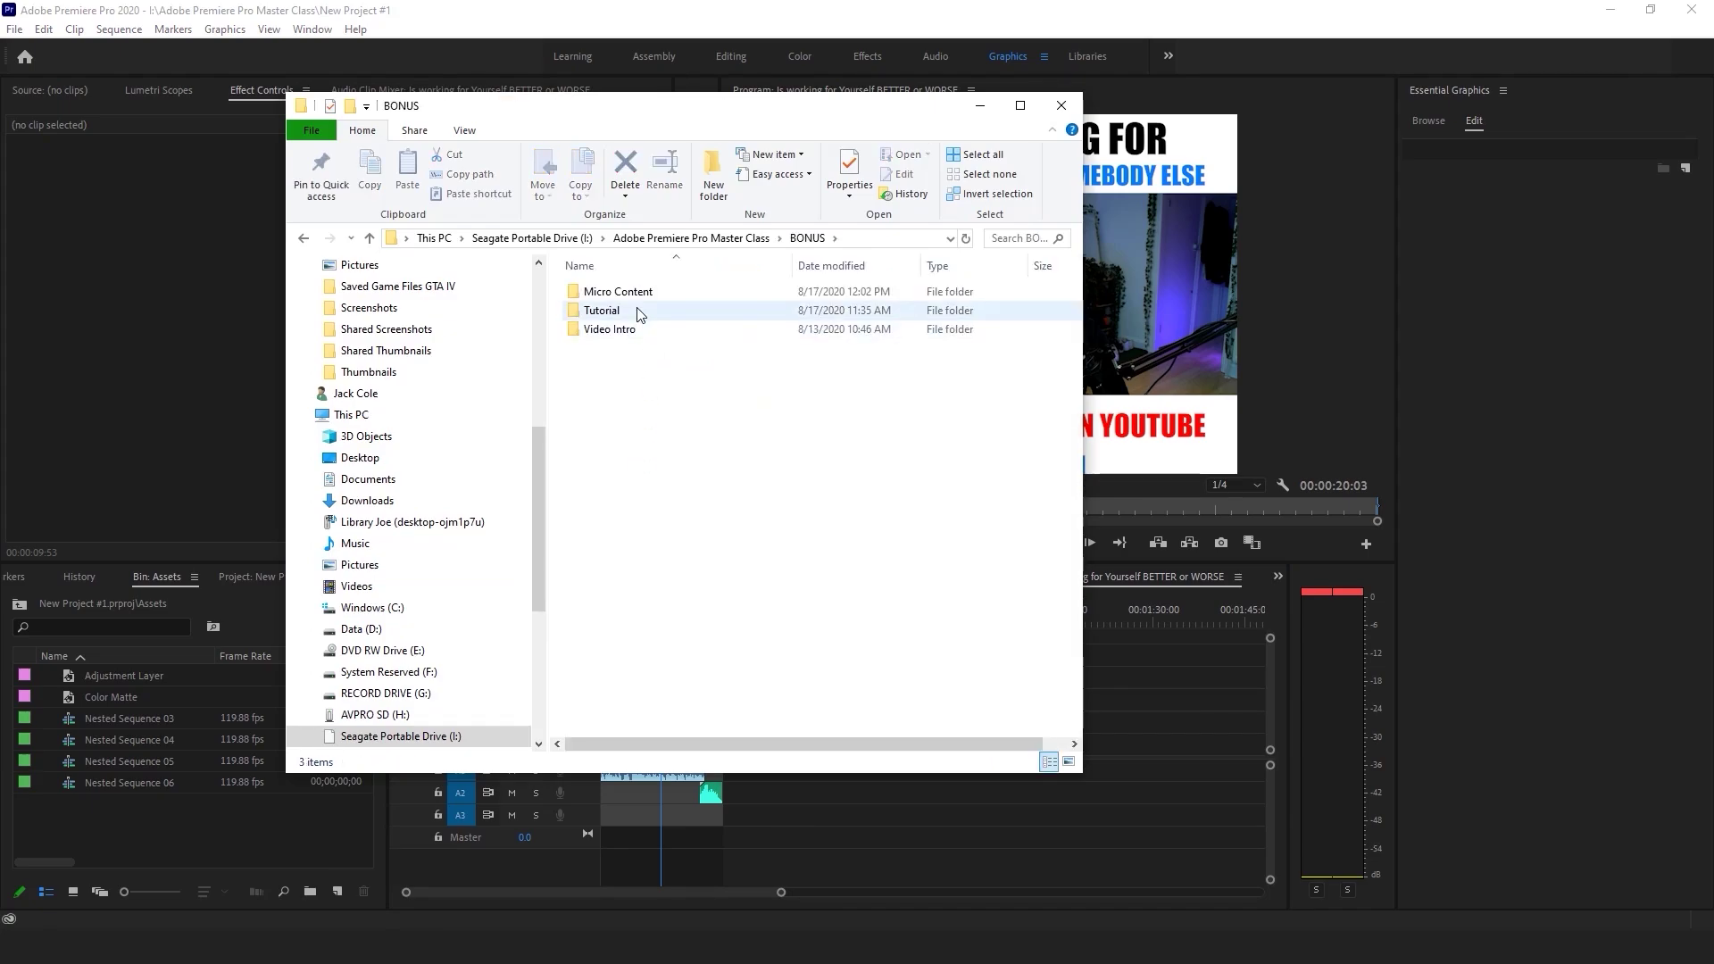
{"action": "double_click", "coordinate": [642, 295]}
{"action": "left_click", "coordinate": [632, 330]}
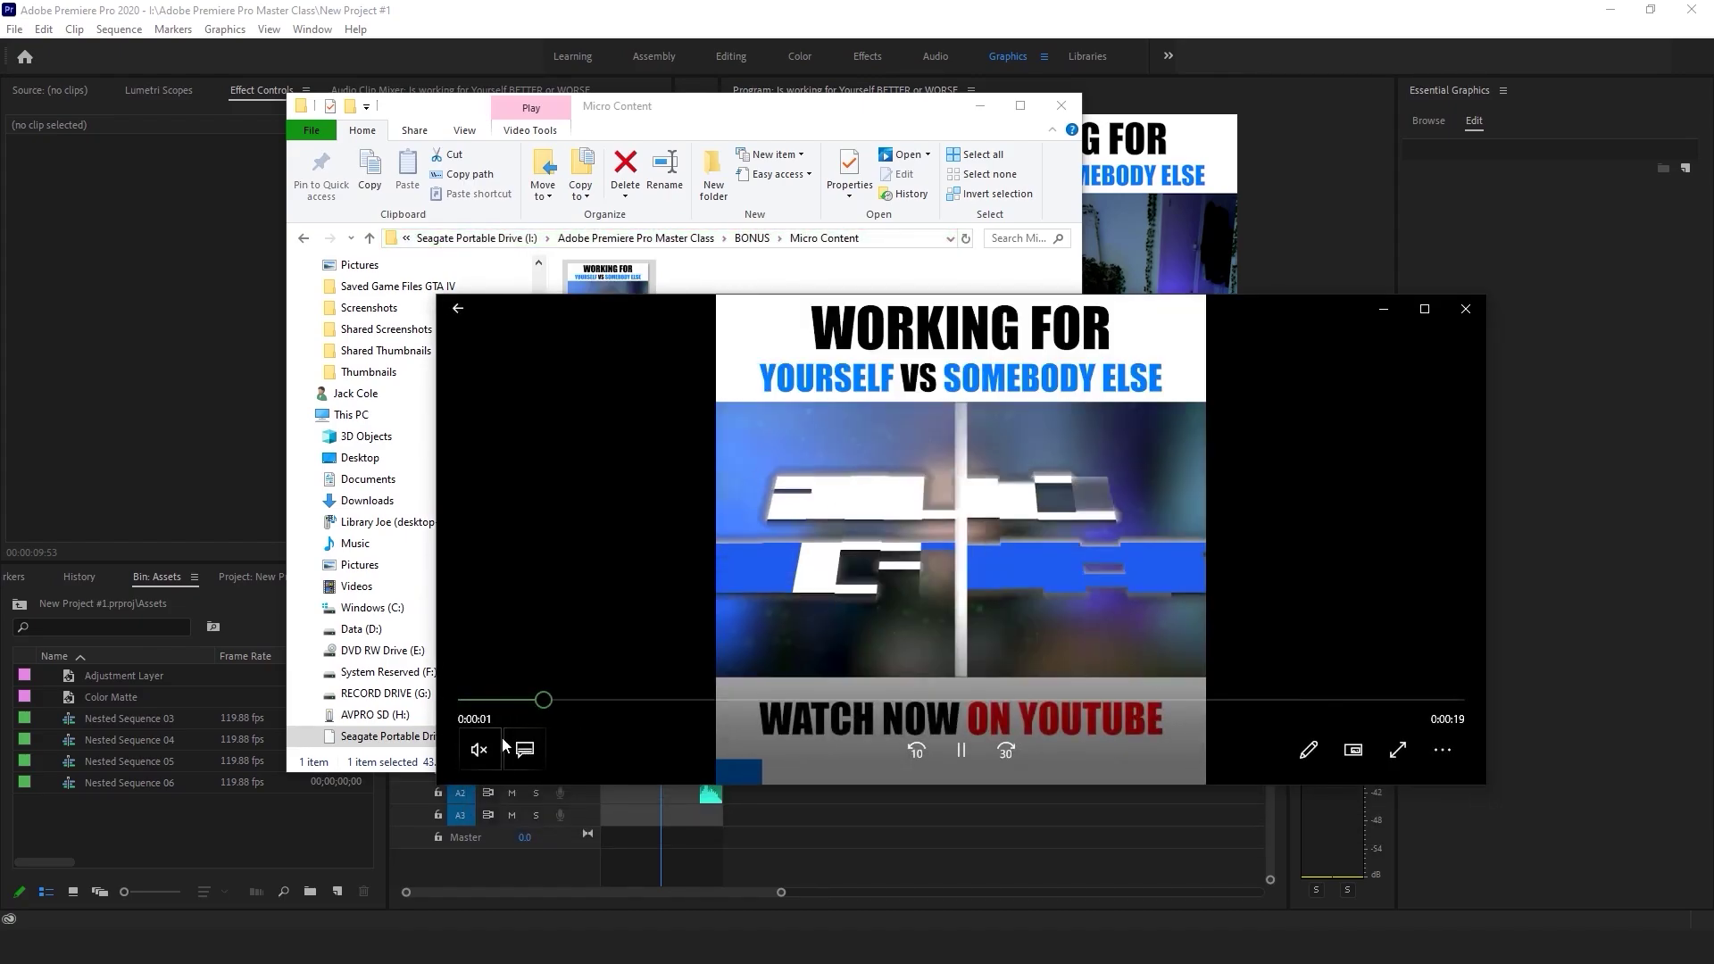
Play the Micro Content Teaser video through to the end, close the player and return to the Premiere Pro timeline.
{"action": "left_click", "coordinate": [961, 750]}
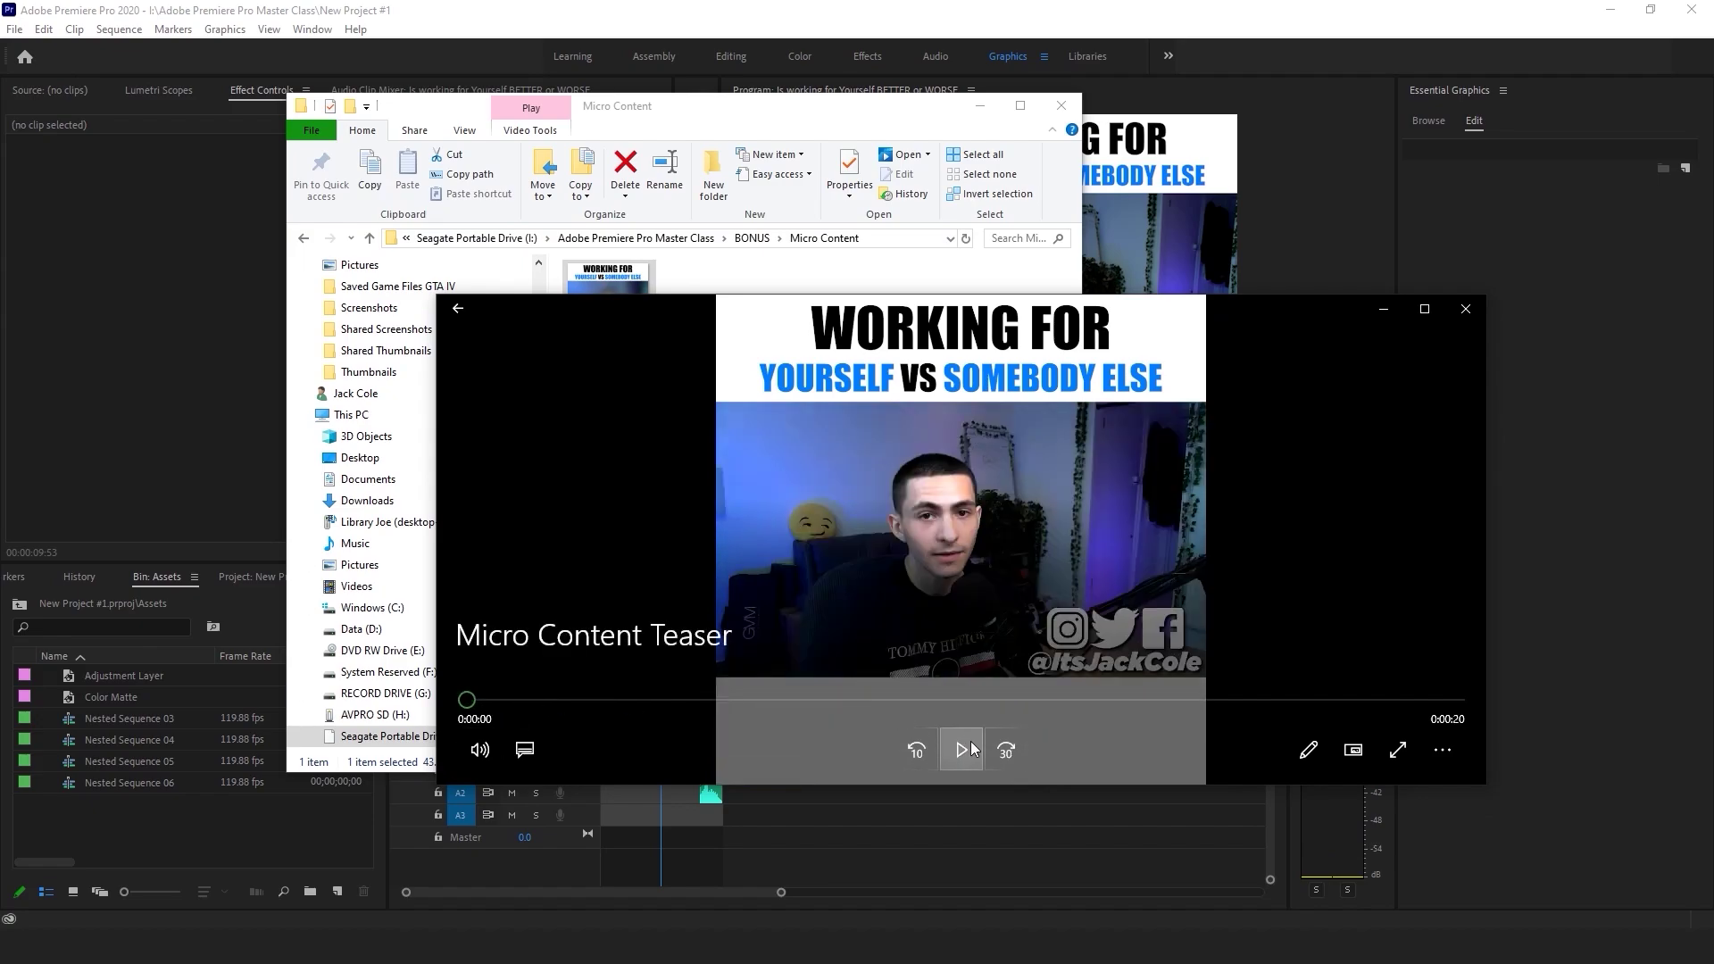
{"action": "left_click", "coordinate": [972, 748]}
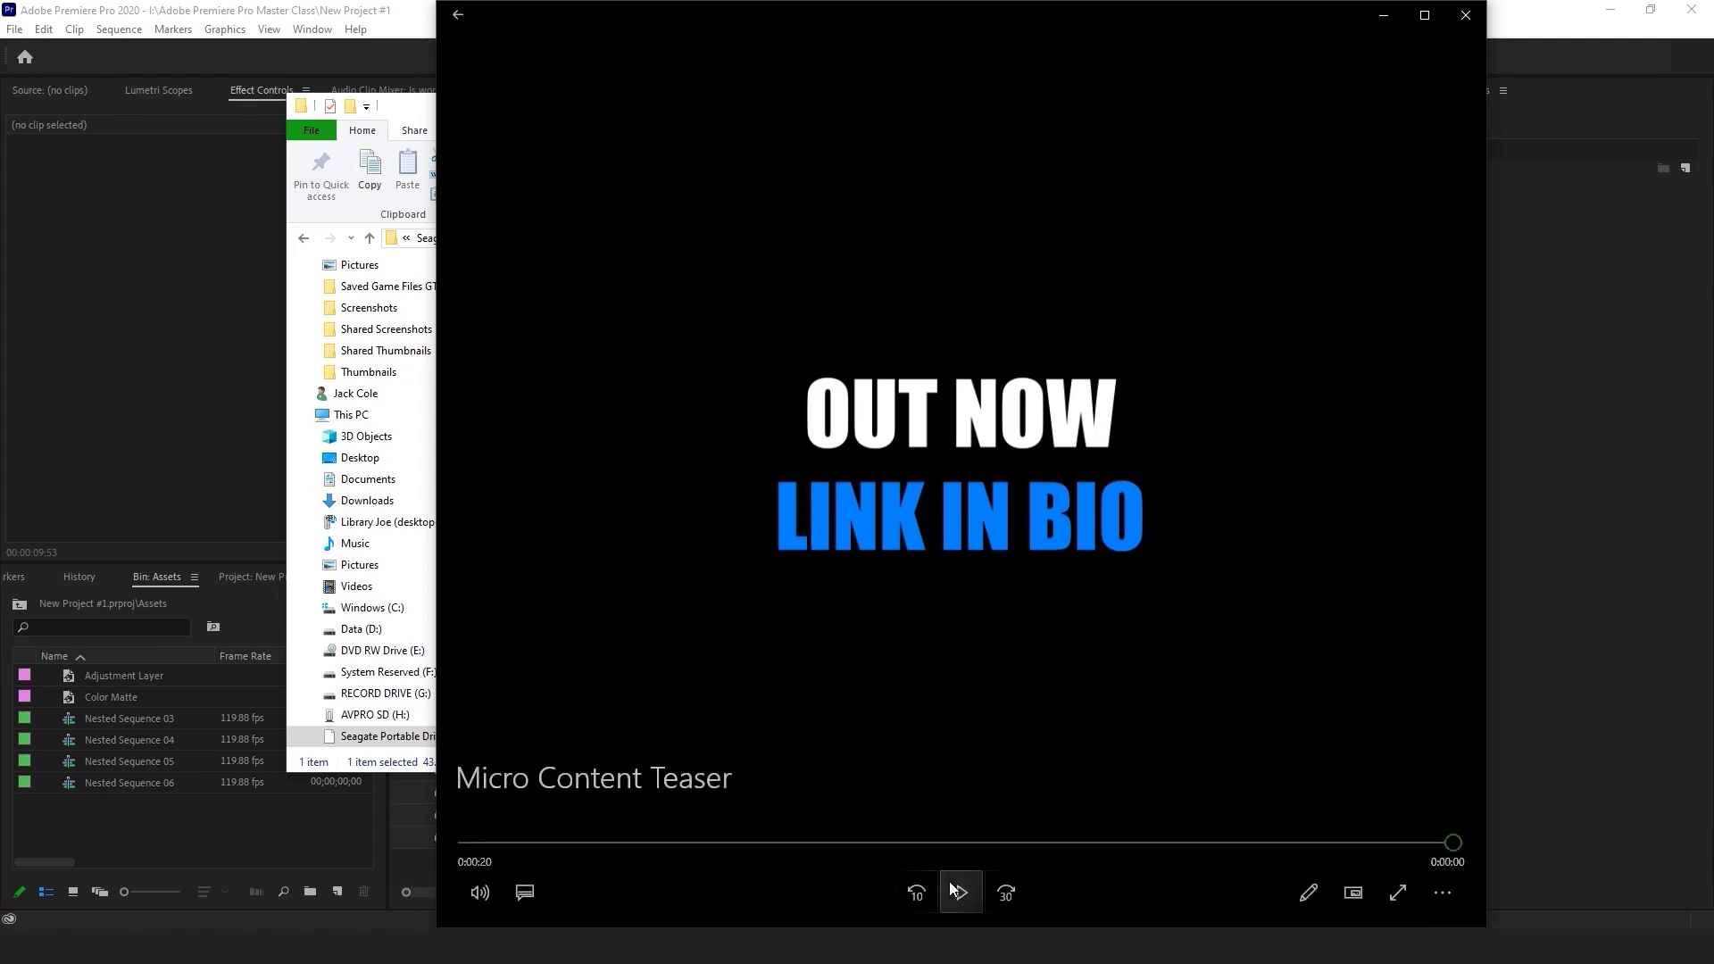
{"action": "left_click", "coordinate": [1466, 16]}
{"action": "left_click", "coordinate": [1158, 773]}
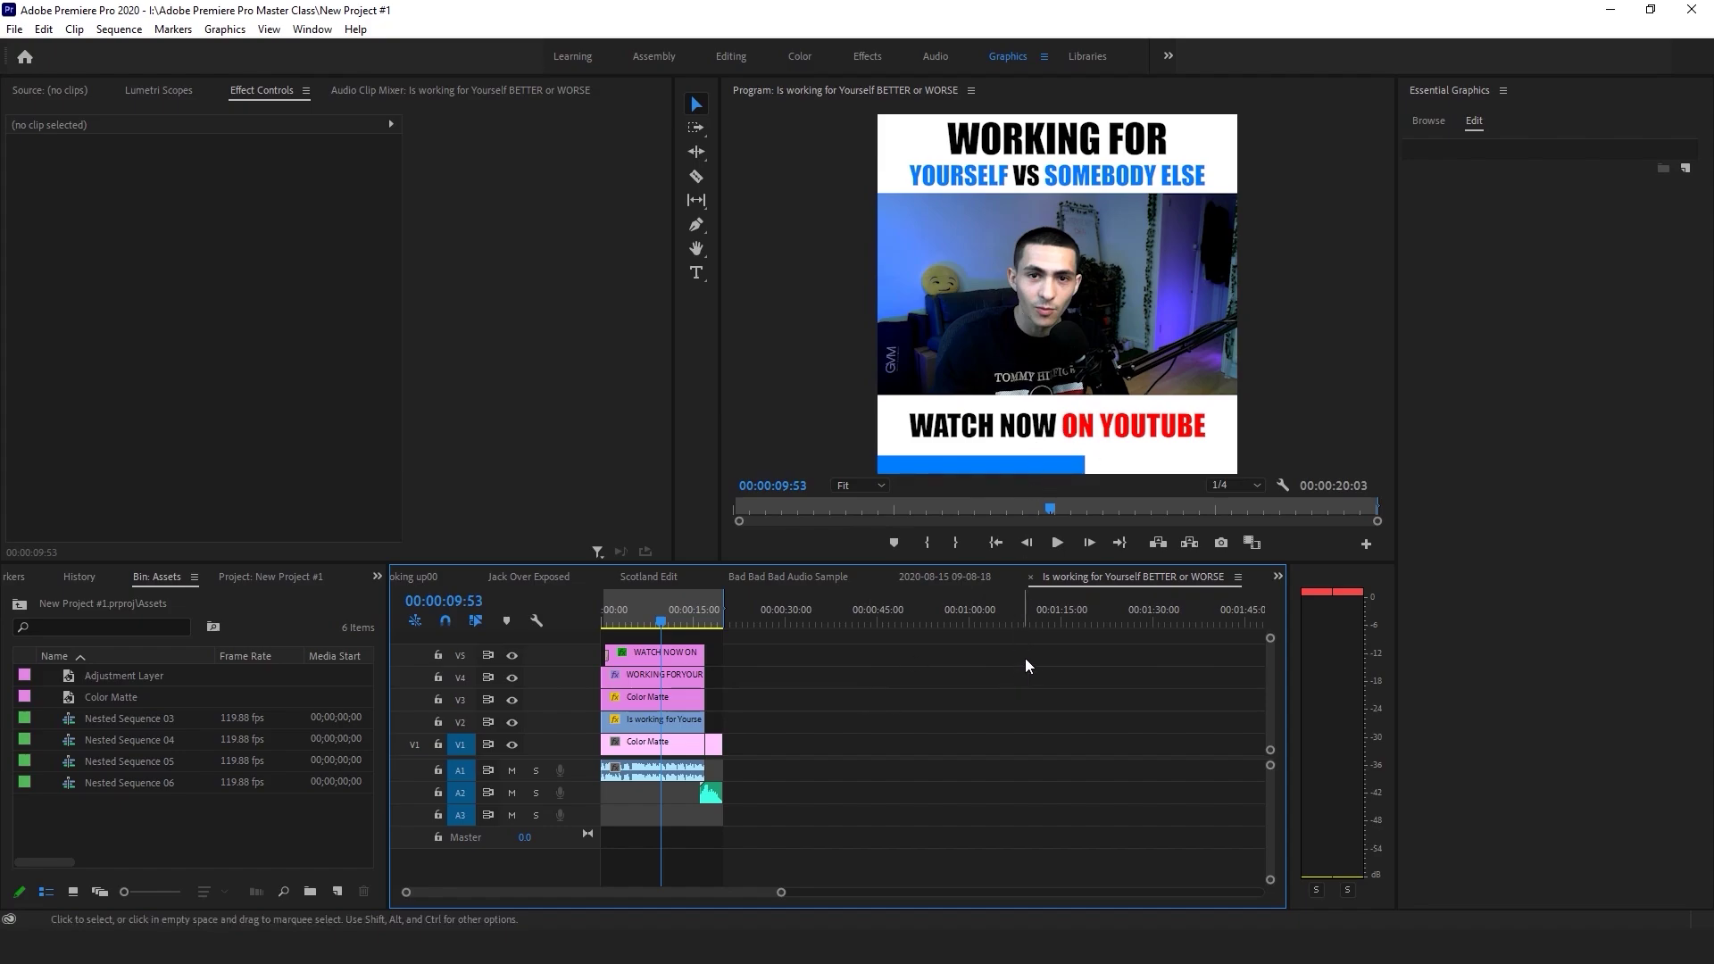
Examine the background Color Matte, the impact sound and the OUT NOW LINK IN BIO clip at 00:00:17:08 on the timeline.
{"action": "left_click", "coordinate": [656, 610]}
{"action": "left_click", "coordinate": [661, 743]}
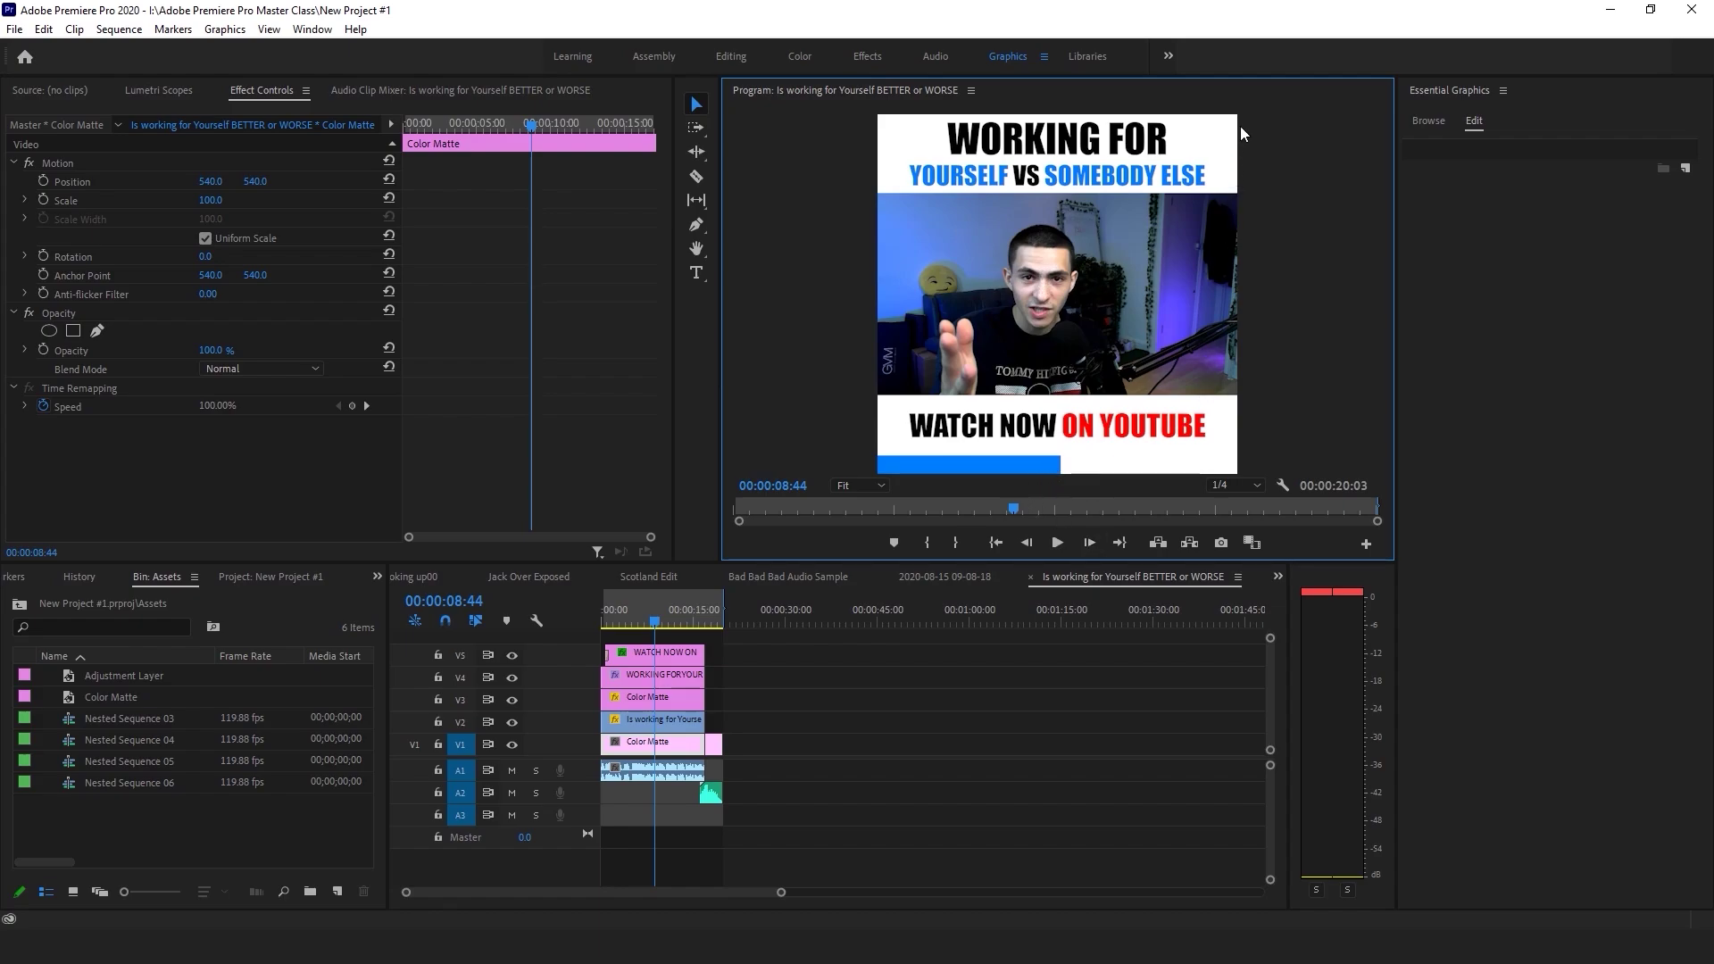
{"action": "left_click", "coordinate": [681, 615]}
{"action": "left_click", "coordinate": [706, 615]}
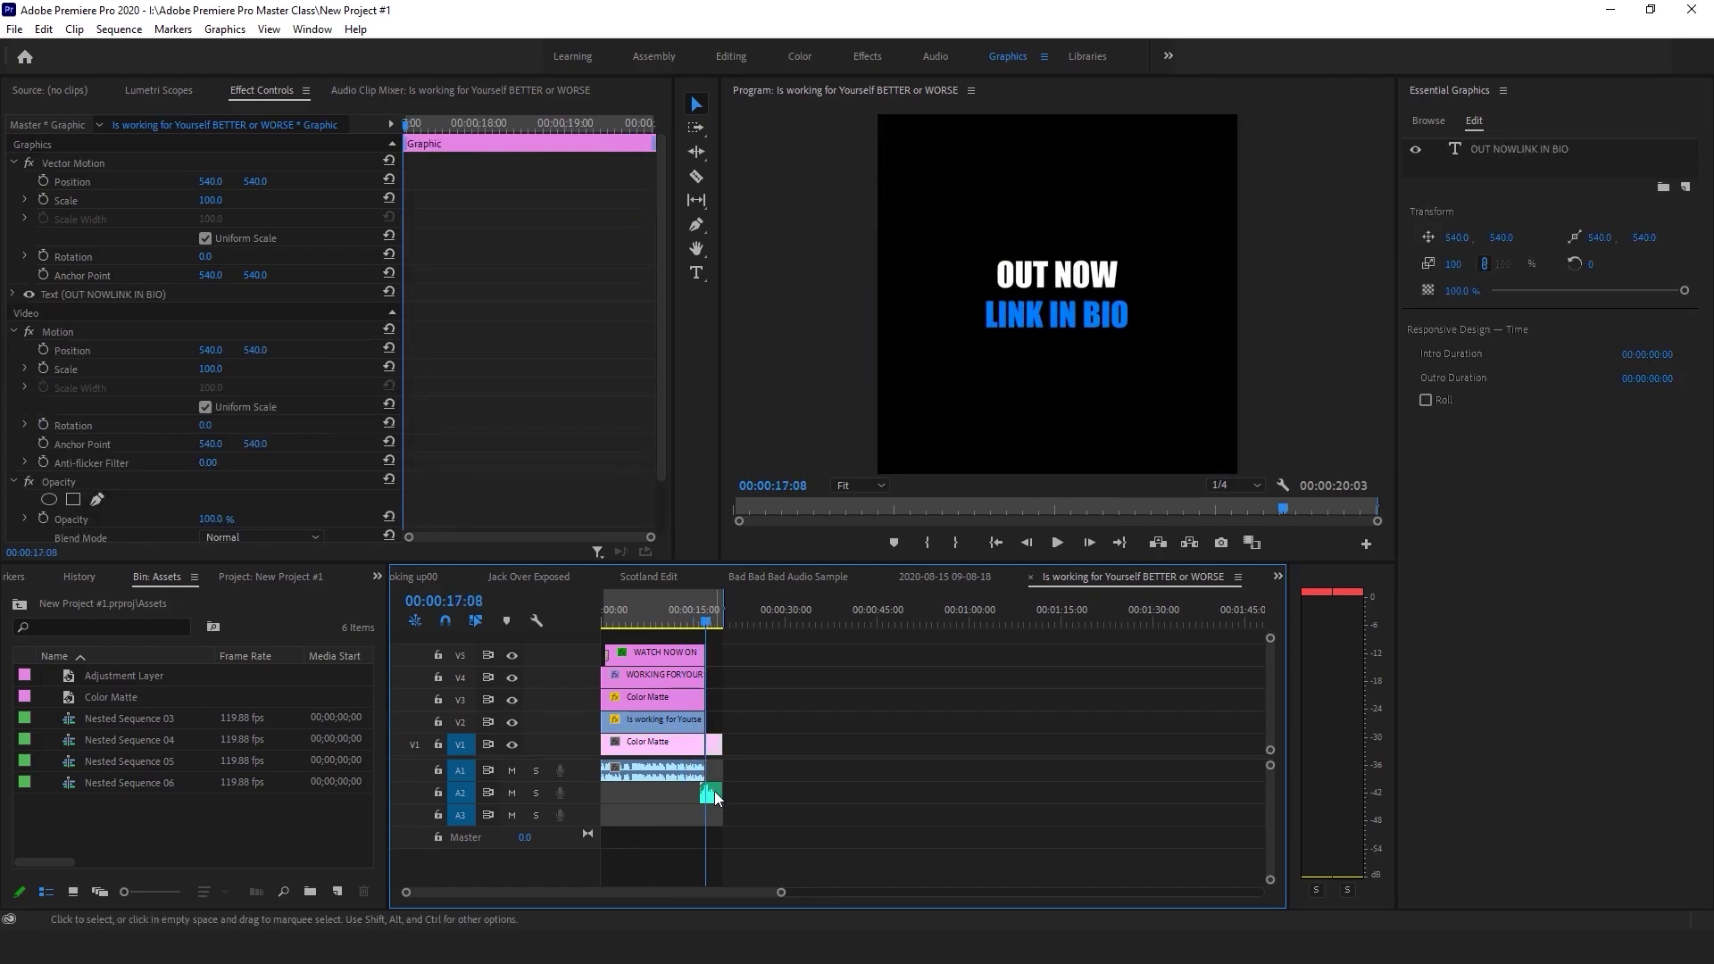
{"action": "left_click", "coordinate": [711, 792]}
{"action": "left_click", "coordinate": [714, 744]}
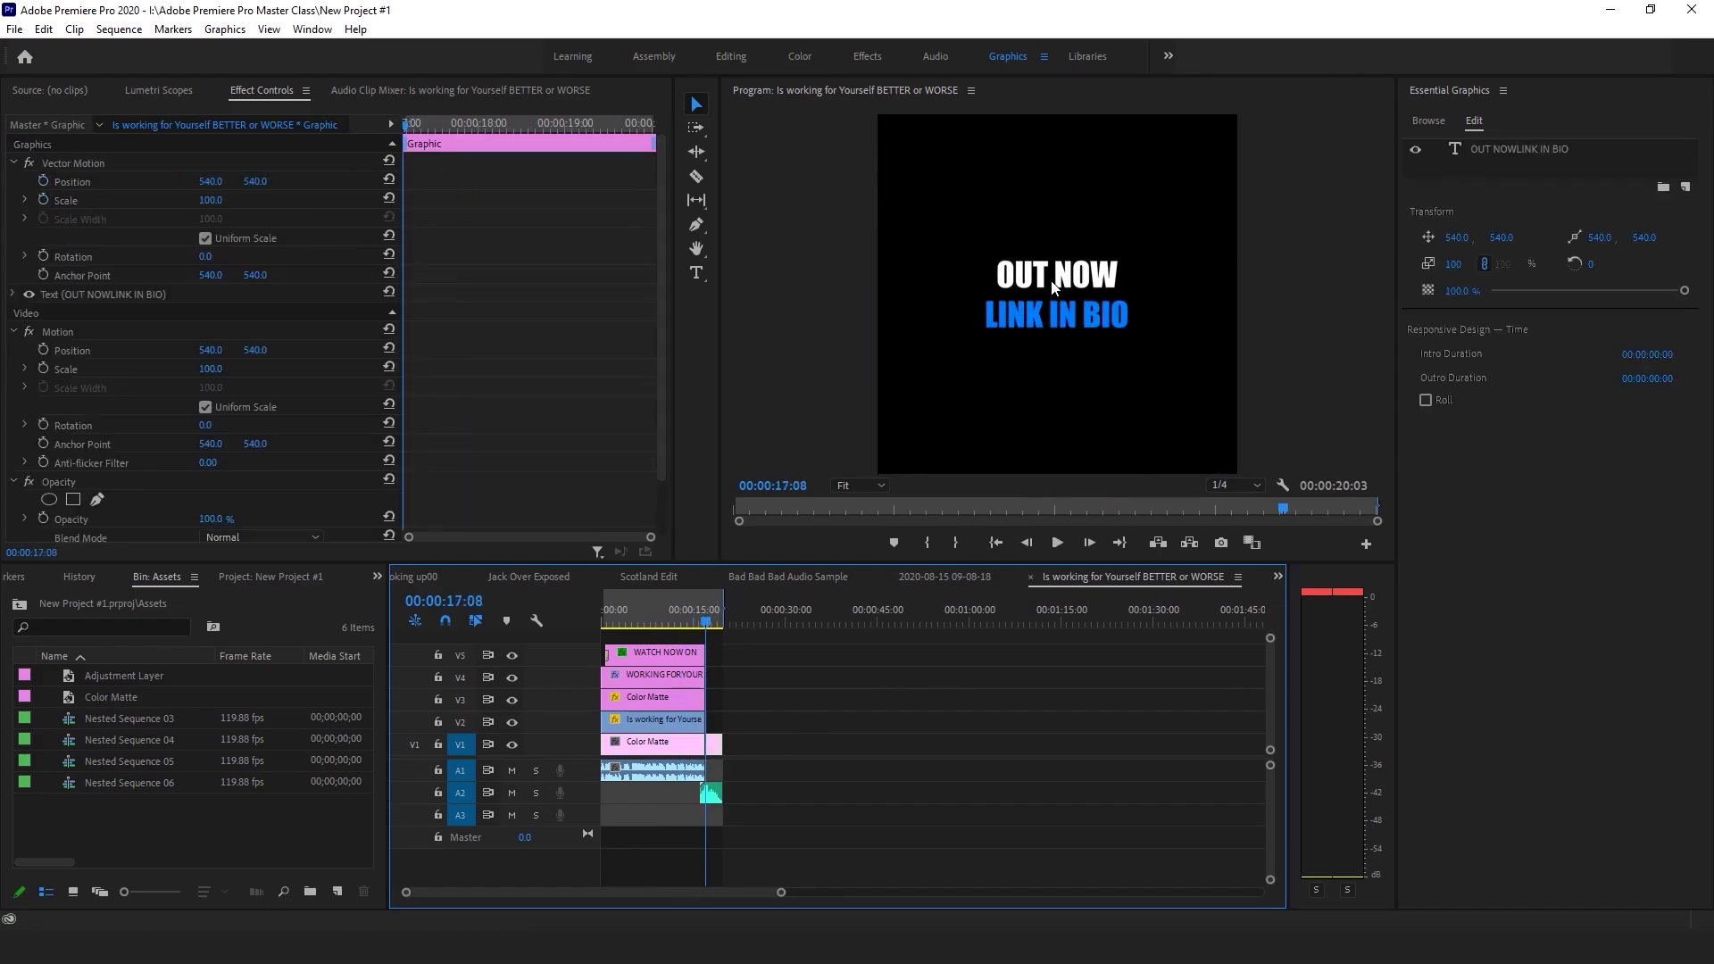
{"action": "left_click", "coordinate": [1117, 677]}
Save the project and move the playhead to 00:00:10:11.
{"action": "key", "text": "ctrl+s"}
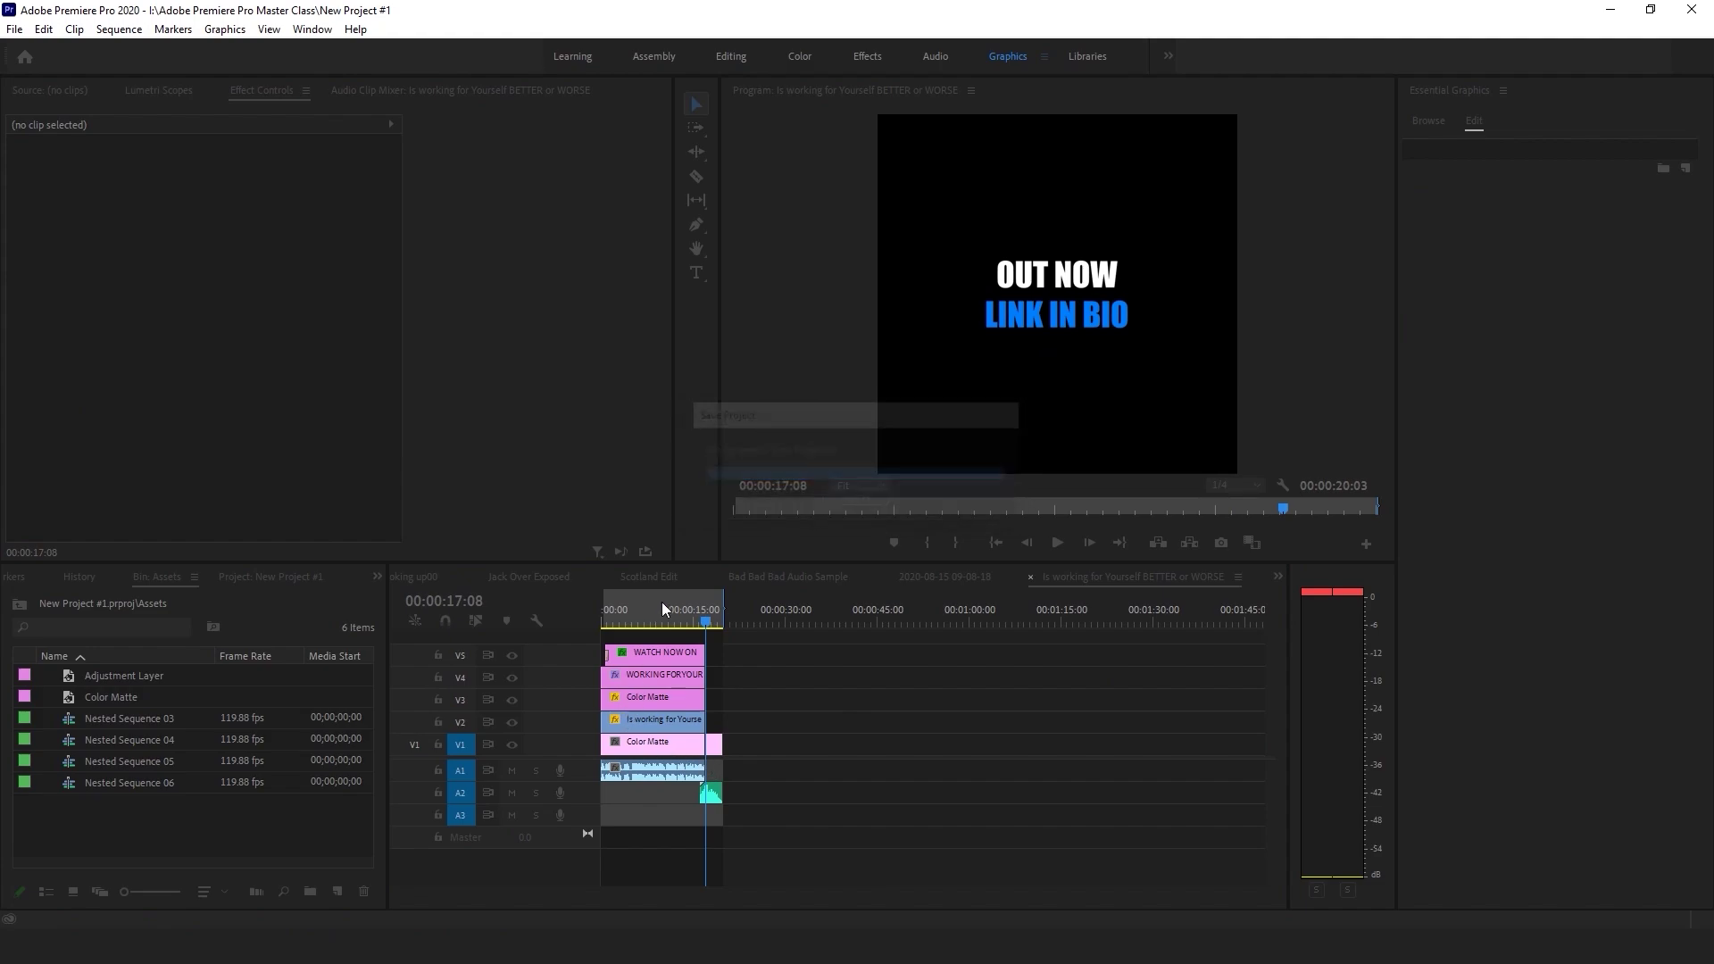
{"action": "left_click", "coordinate": [664, 603]}
{"action": "left_click", "coordinate": [1216, 693]}
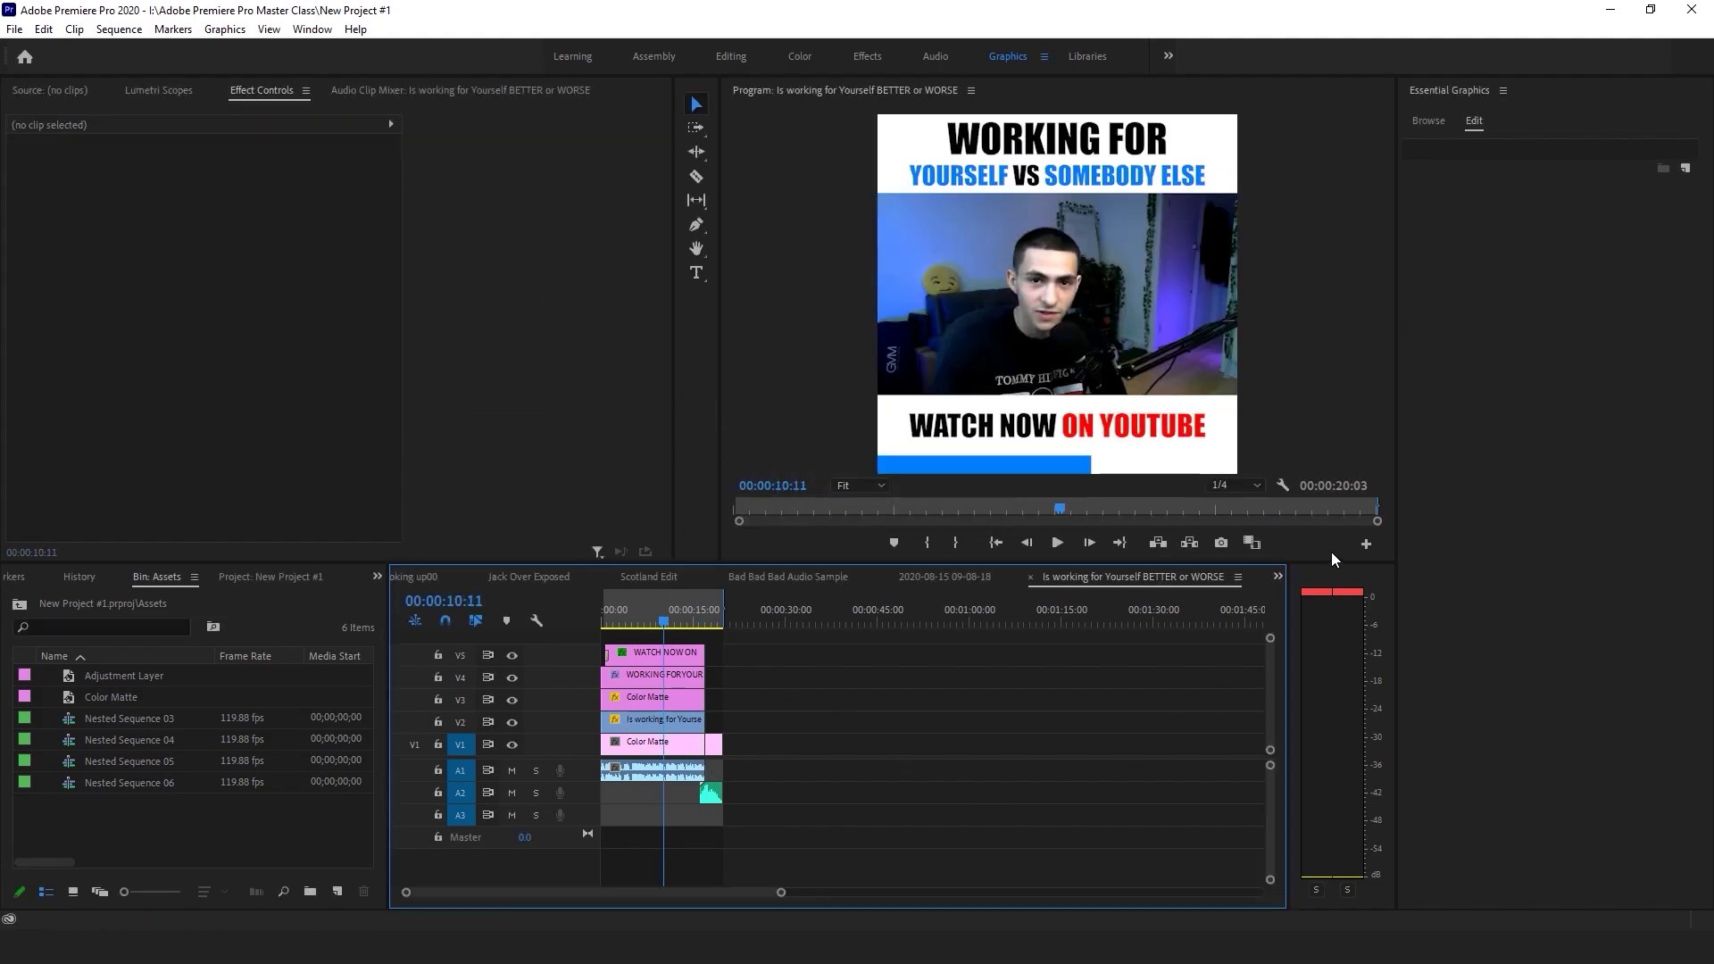